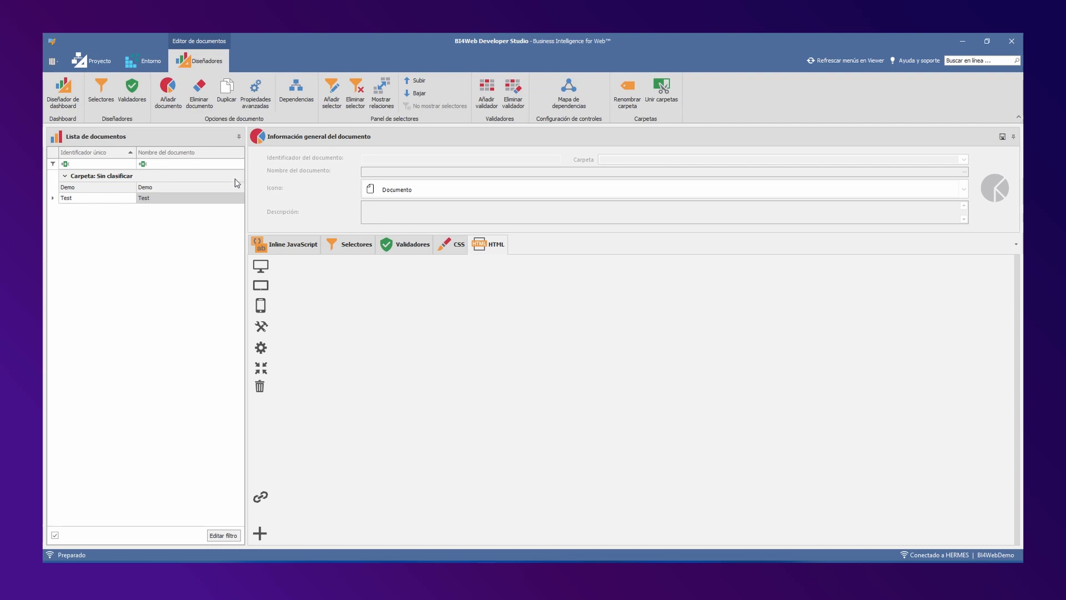
Step: Select the Demo document and add a row containing one column to its HTML layout
{"action": "left_click", "coordinate": [233, 187]}
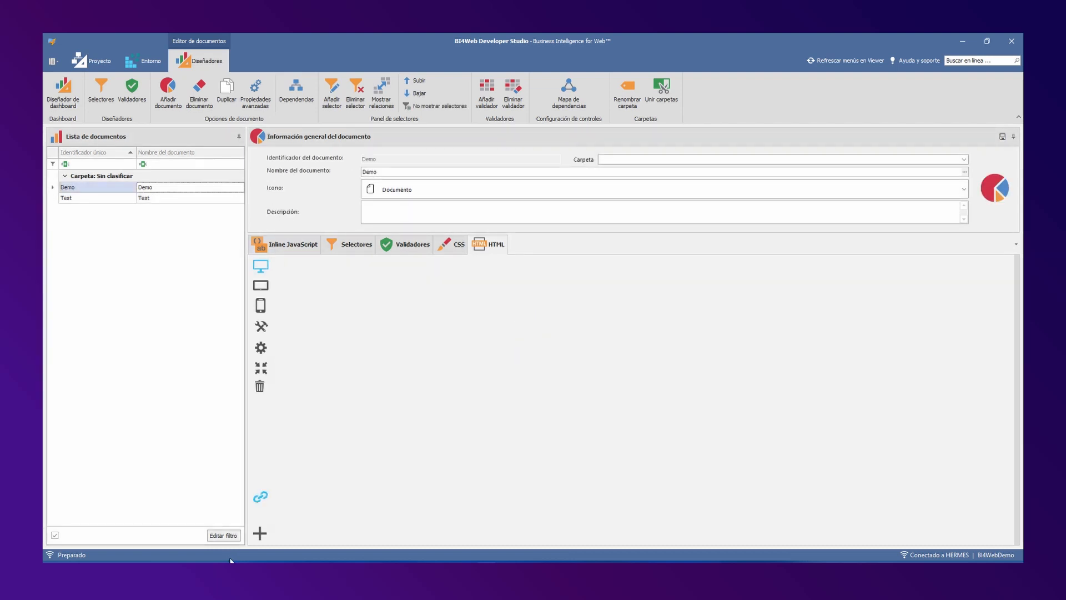
{"action": "left_click", "coordinate": [259, 534]}
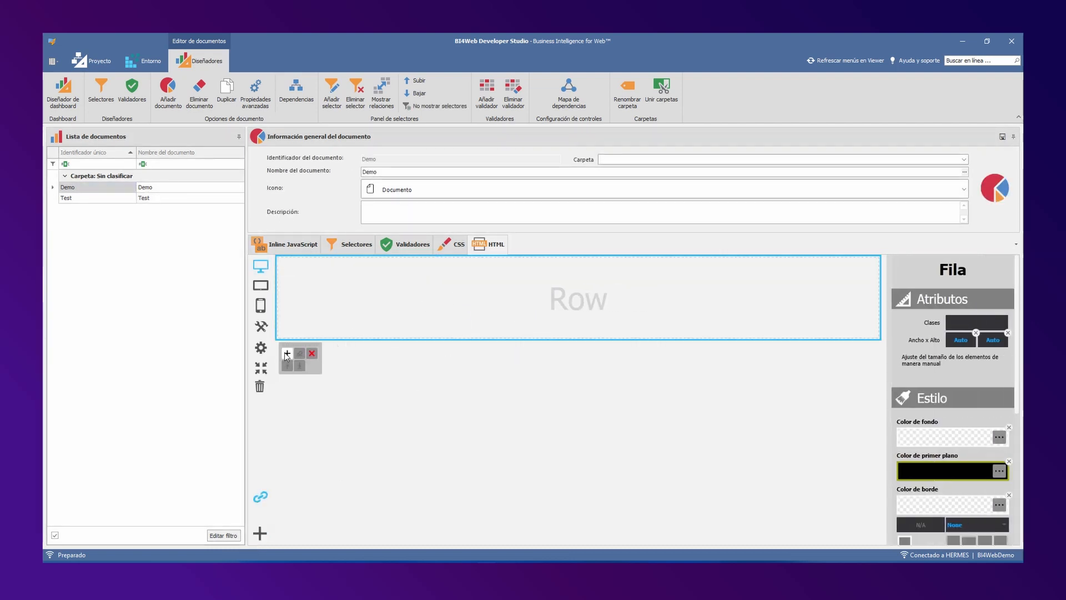
{"action": "left_click", "coordinate": [286, 354]}
Step: Place a Gauge Escalado control in the new column, with both its ID and its name set to Gauge
{"action": "left_click", "coordinate": [261, 348]}
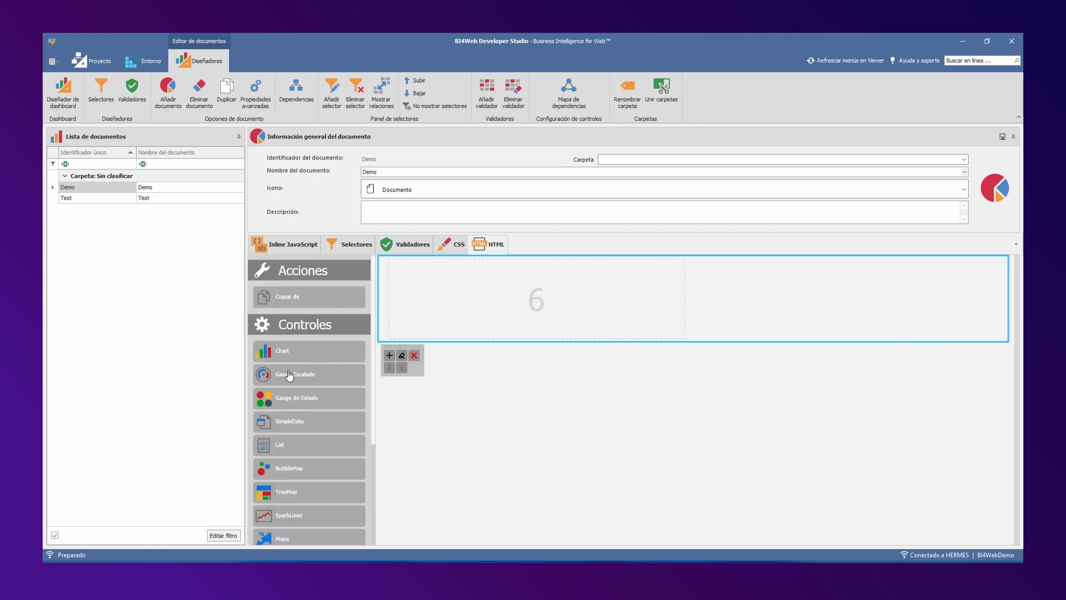
{"action": "left_click_drag", "start_coordinate": [469, 318], "coordinate": [470, 317]}
{"action": "type", "text": "G"}
{"action": "key", "text": "Tab"}
{"action": "type", "text": "G"}
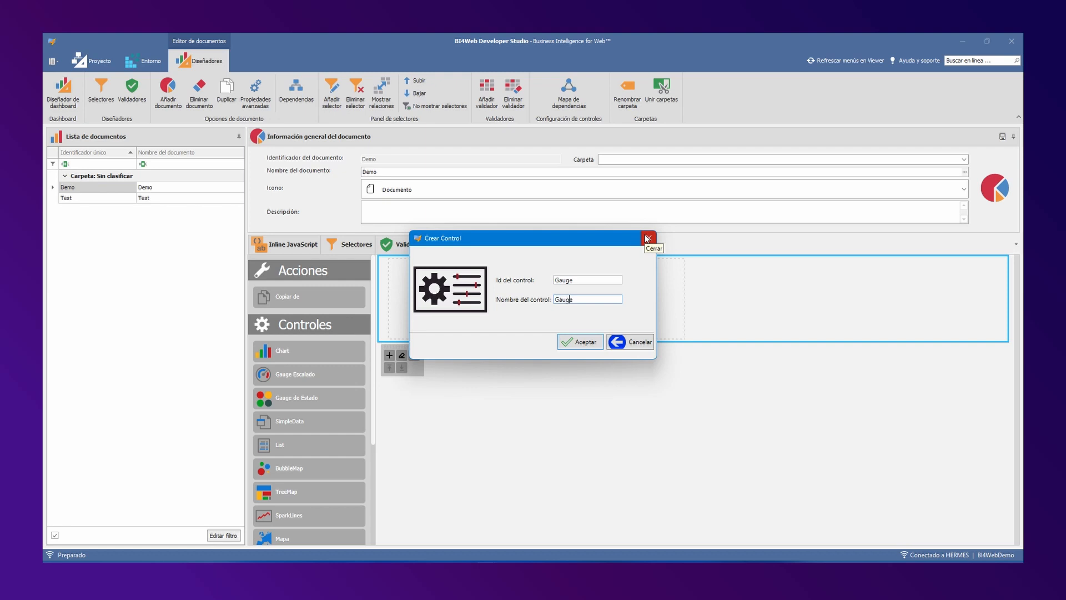
{"action": "key", "text": "Return"}
Step: Open the properties of the Gauge control and add an input parameter
{"action": "left_click", "coordinate": [562, 293]}
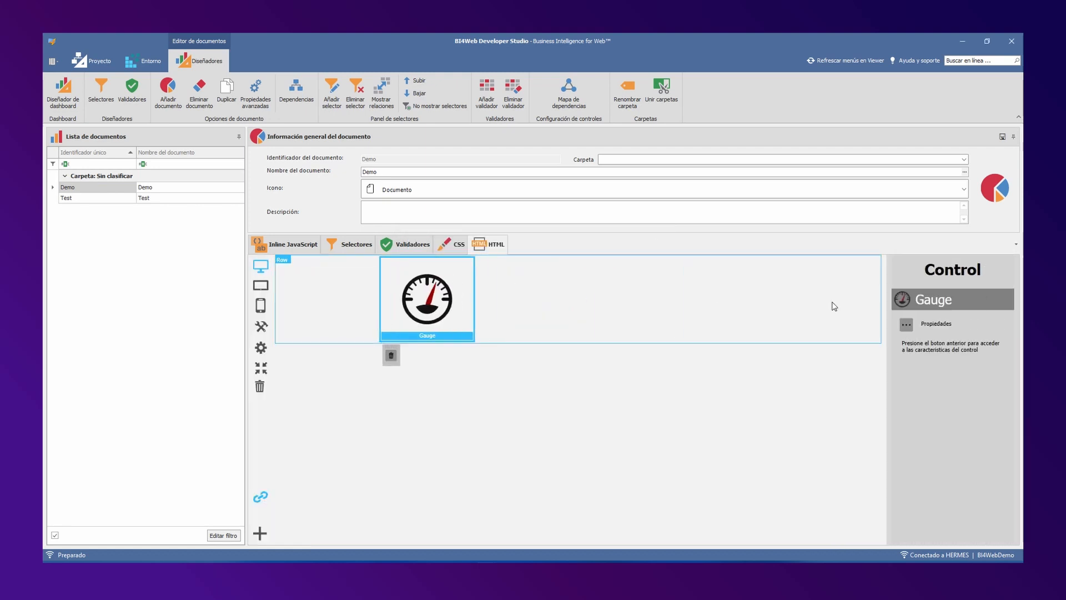
{"action": "left_click", "coordinate": [908, 328]}
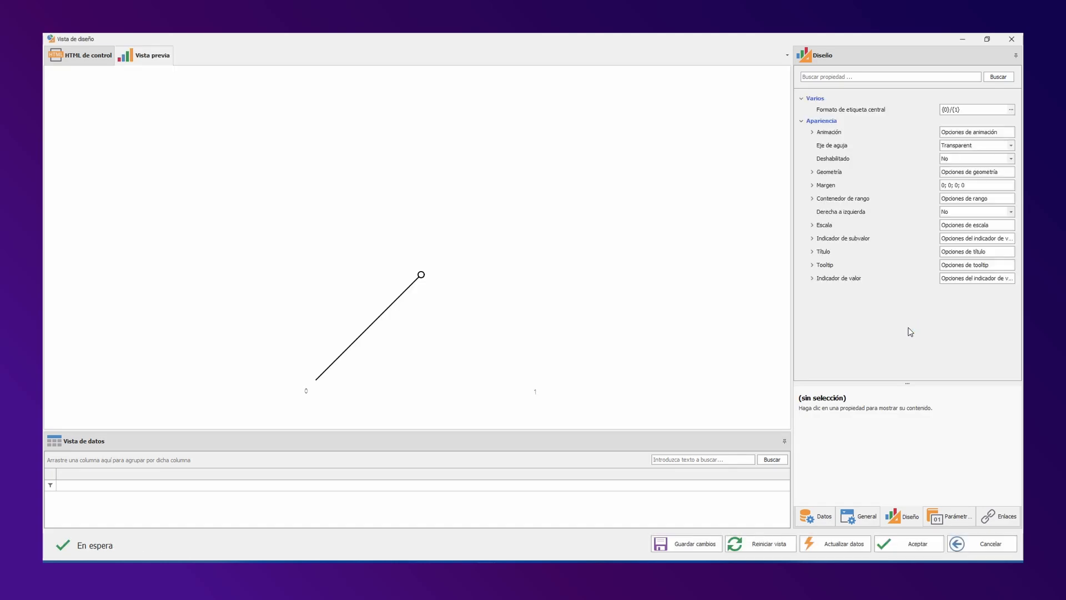
{"action": "left_click", "coordinate": [950, 516]}
{"action": "left_click", "coordinate": [861, 490]}
Step: Name the new parameter SelectedYear, set its data type to Entero and its test value to 2011
{"action": "double_click", "coordinate": [855, 89]}
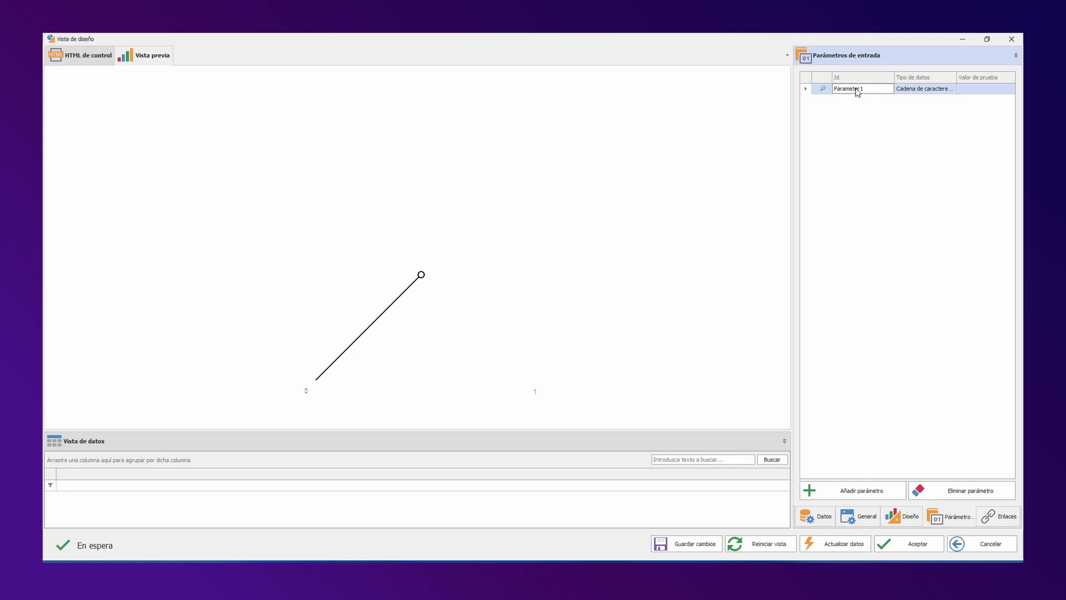
{"action": "type", "text": "SelectedYear"}
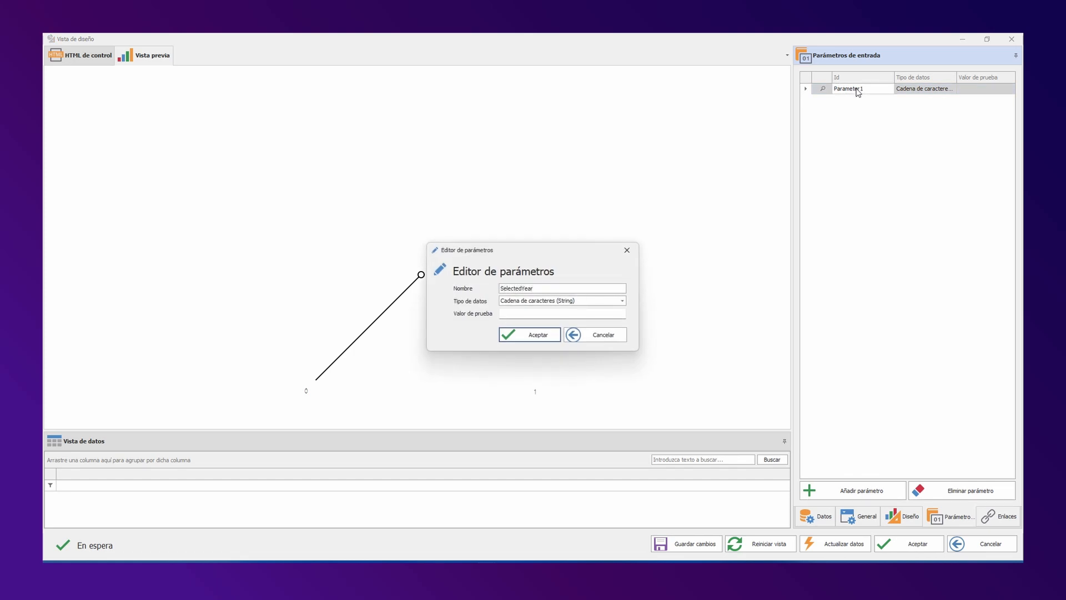
{"action": "left_click", "coordinate": [623, 302]}
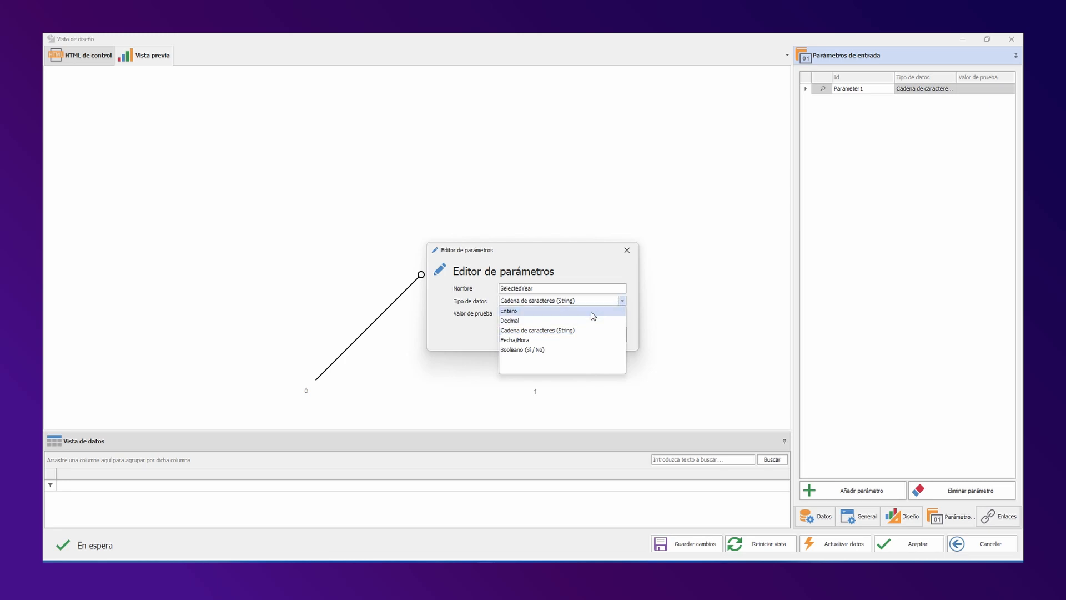
{"action": "left_click", "coordinate": [591, 312]}
{"action": "left_click", "coordinate": [546, 315]}
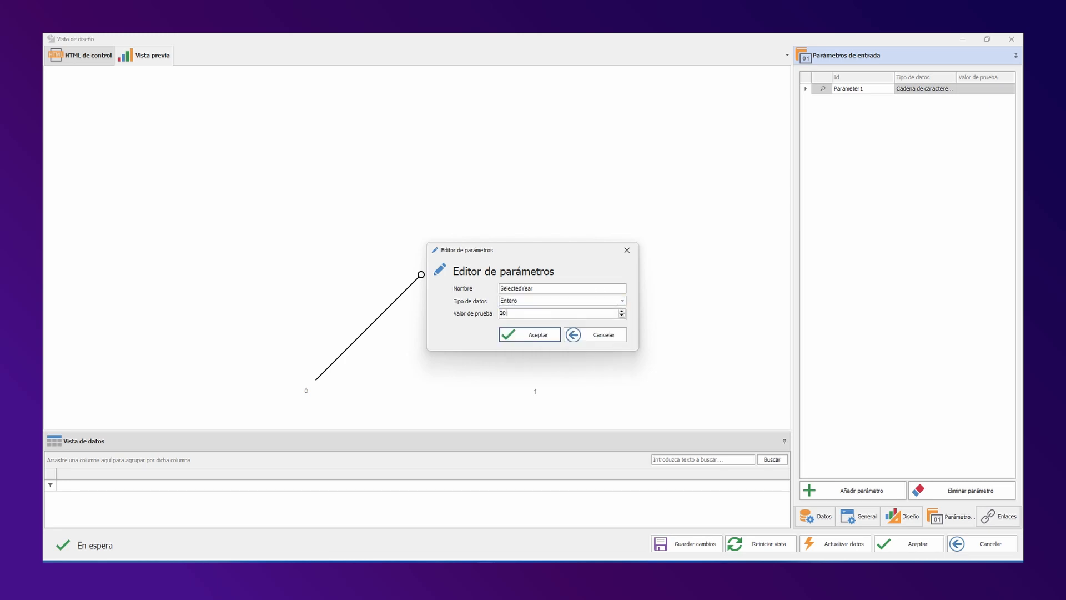
{"action": "left_click", "coordinate": [527, 334]}
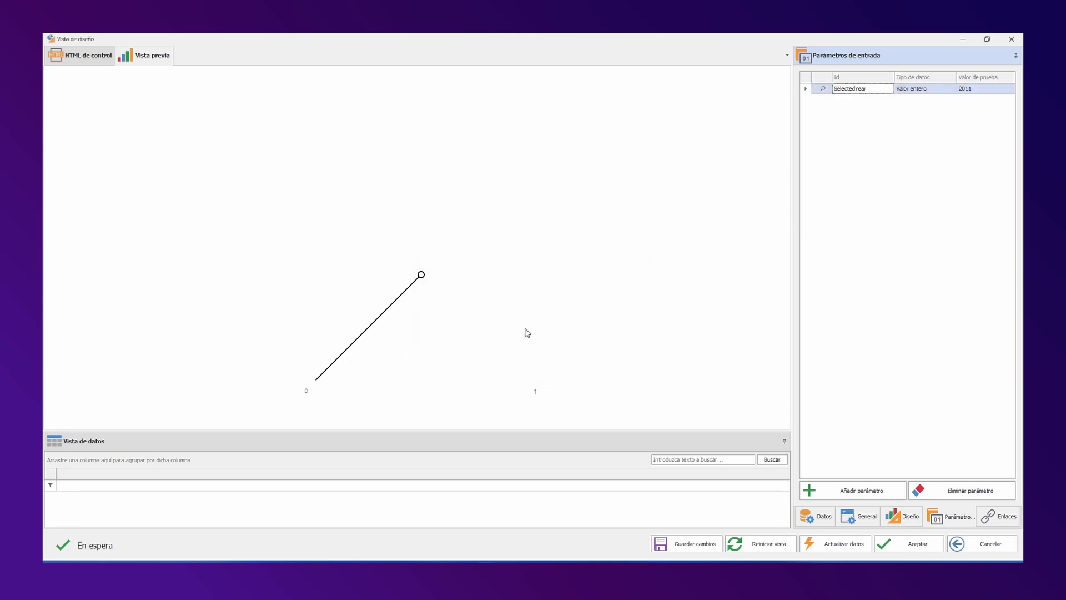
Step: Open the gauge's main data source in the SQL designer and choose the AdventureWorks connection
{"action": "left_click", "coordinate": [818, 515]}
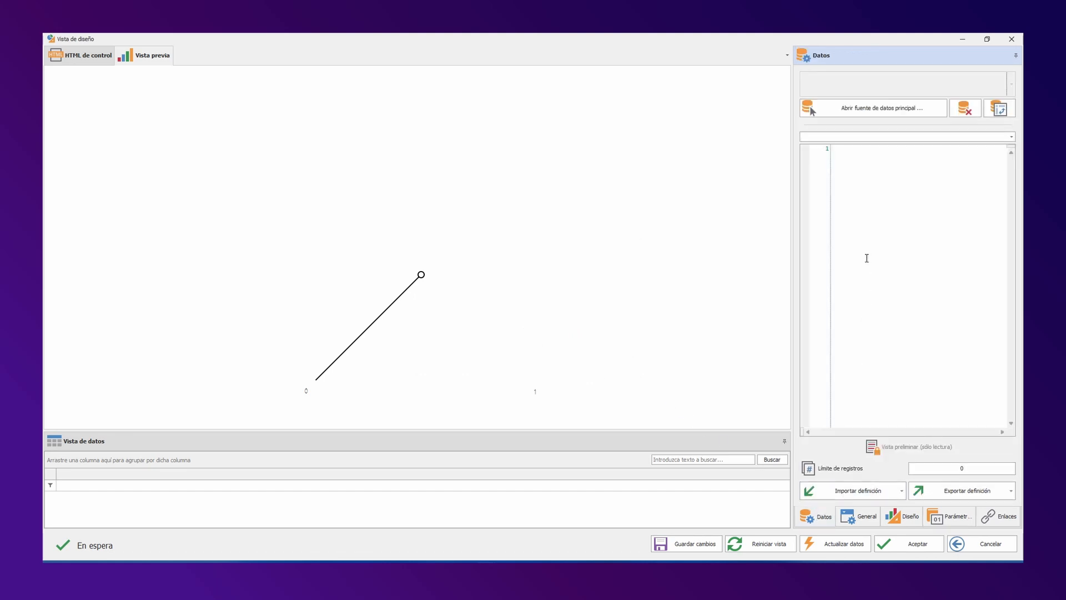
{"action": "left_click", "coordinate": [850, 117]}
{"action": "left_click", "coordinate": [552, 304]}
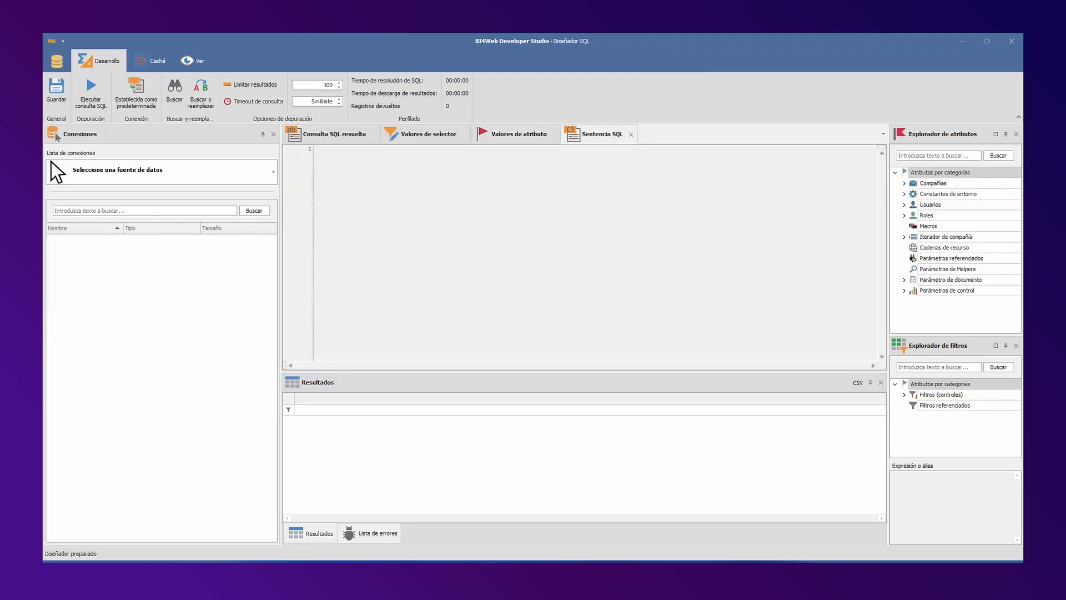
{"action": "left_click", "coordinate": [115, 177]}
{"action": "left_click", "coordinate": [111, 223]}
Step: Write, run and save a query for OrderYear and Sum(TotalDue) as Sales from Sales.SalesOrderHeader, filtered by SelectedYear and grouped by year, and update the designer data
{"action": "type", "text": "SELECT Year(OrderDate) as OrderYear, Sum(TotalDue) as Sales FROM Sales.SalesOrderHeader Where year(OrderDate) = $[ControlParameter:SelectedYear]$ Group by Year(OrderDate) Order by 1"}
{"action": "key", "text": "F5"}
{"action": "left_click", "coordinate": [62, 93]}
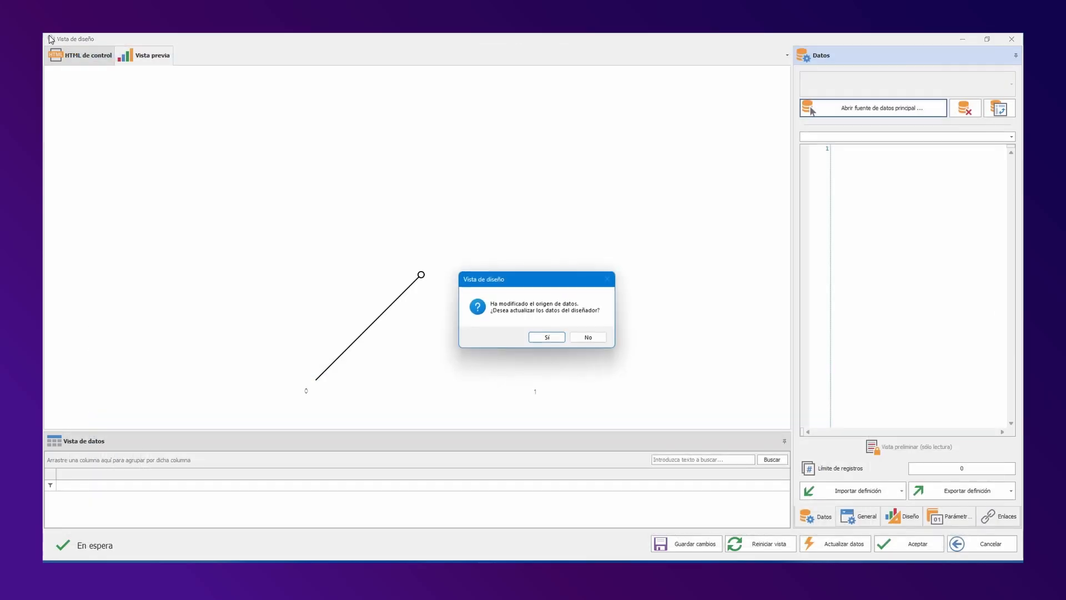
{"action": "left_click", "coordinate": [539, 339]}
{"action": "left_click", "coordinate": [637, 380]}
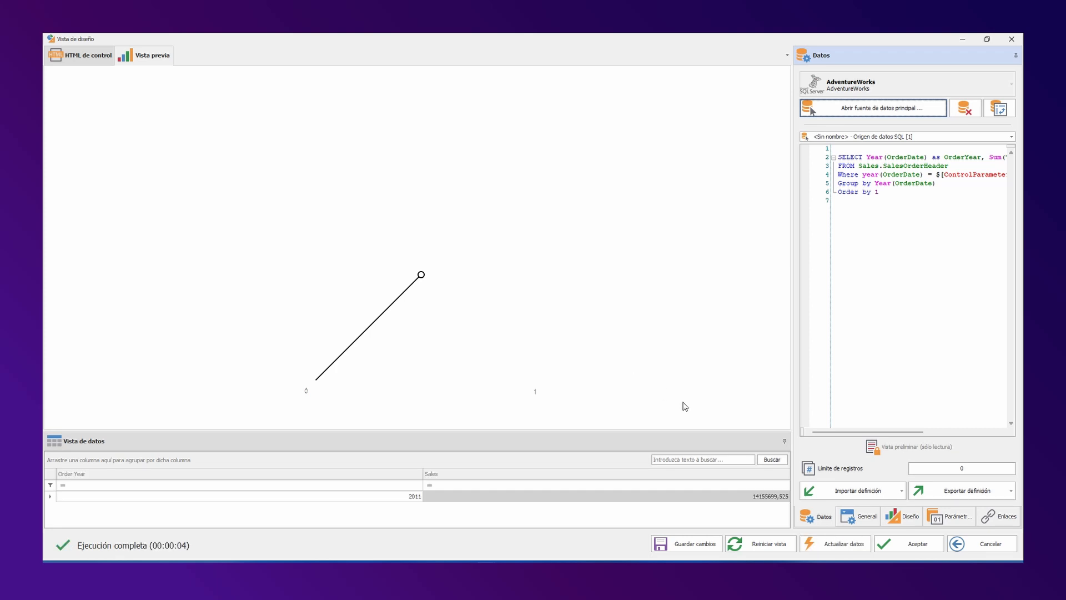
Step: Set the gauge scale to dynamic values from an SQL data source on the AdventureWorks connection
{"action": "left_click", "coordinate": [853, 516]}
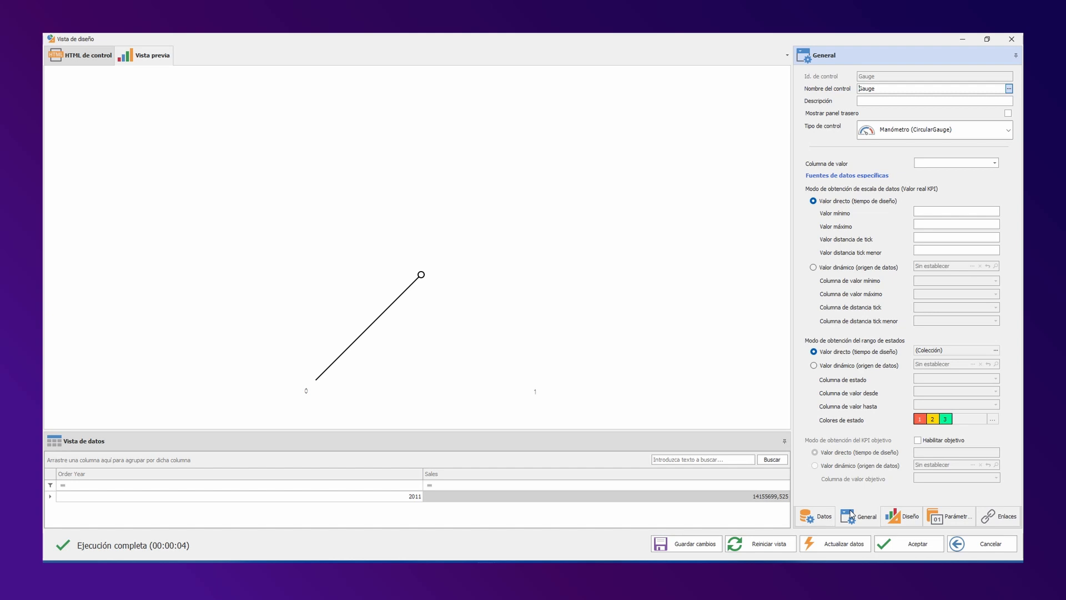
{"action": "left_click", "coordinate": [866, 268]}
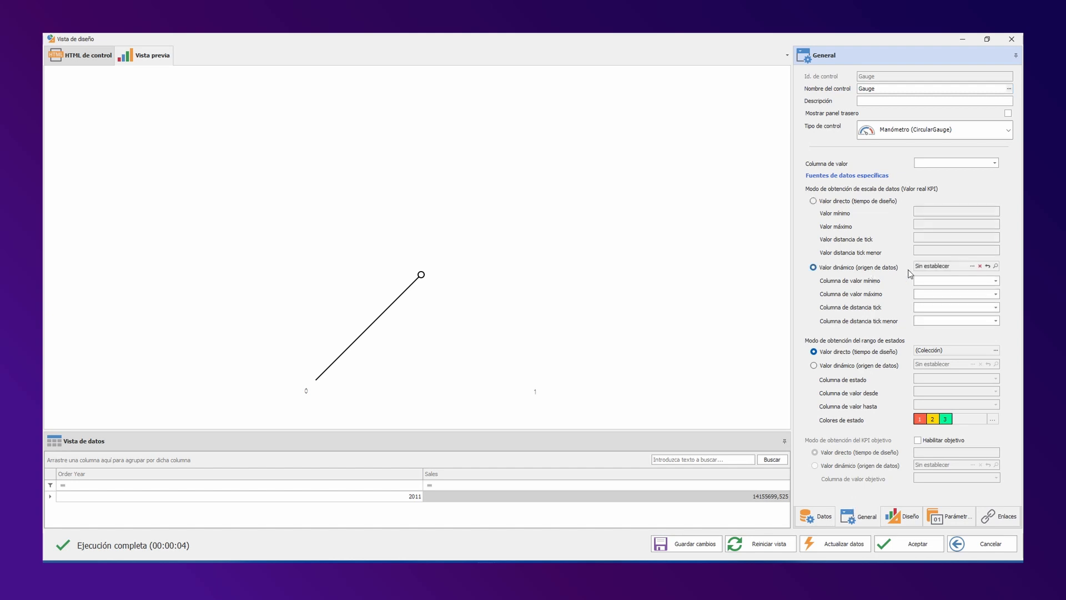
{"action": "left_click", "coordinate": [972, 266]}
{"action": "left_click", "coordinate": [590, 307]}
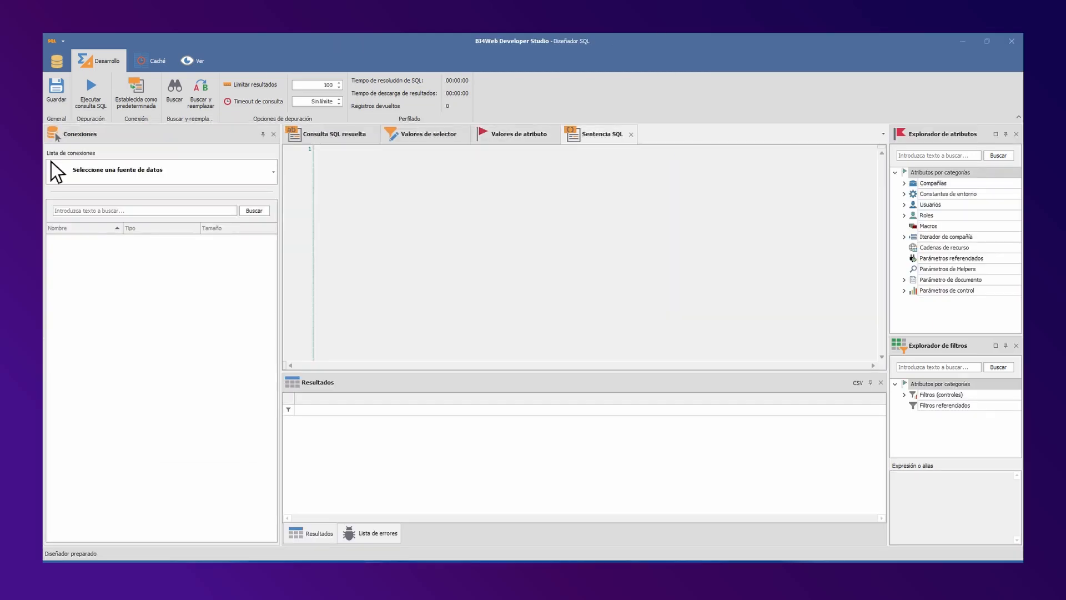
{"action": "left_click", "coordinate": [208, 181]}
{"action": "left_click", "coordinate": [189, 225]}
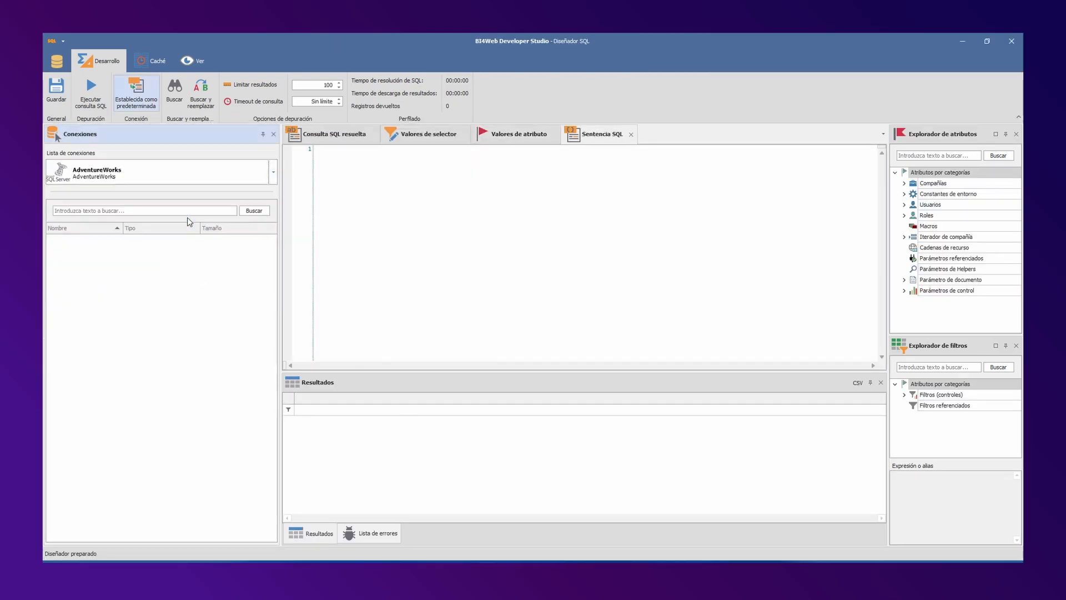
Step: Write, run and save the scale query with Sum(TotalDue) - 5000000 as MinSales and + 5000000 as MaxSales, filtered by SelectedYear and grouped by year
{"action": "left_click", "coordinate": [467, 235]}
{"action": "key", "text": "Return"}
{"action": "type", "text": "SELECT Year(OrderDate) as OrderYear, Sum(TotalDue) - 5000000 as MinSales, Sum(TotalDue) + 5000000 As MaxSales FROM Sales.SalesOrderHeader Where Year(OrderDate) = $[ControlParameter:SelectedYear]$ Group by Year(OrderDate) Order by 1"}
{"action": "key", "text": "F5"}
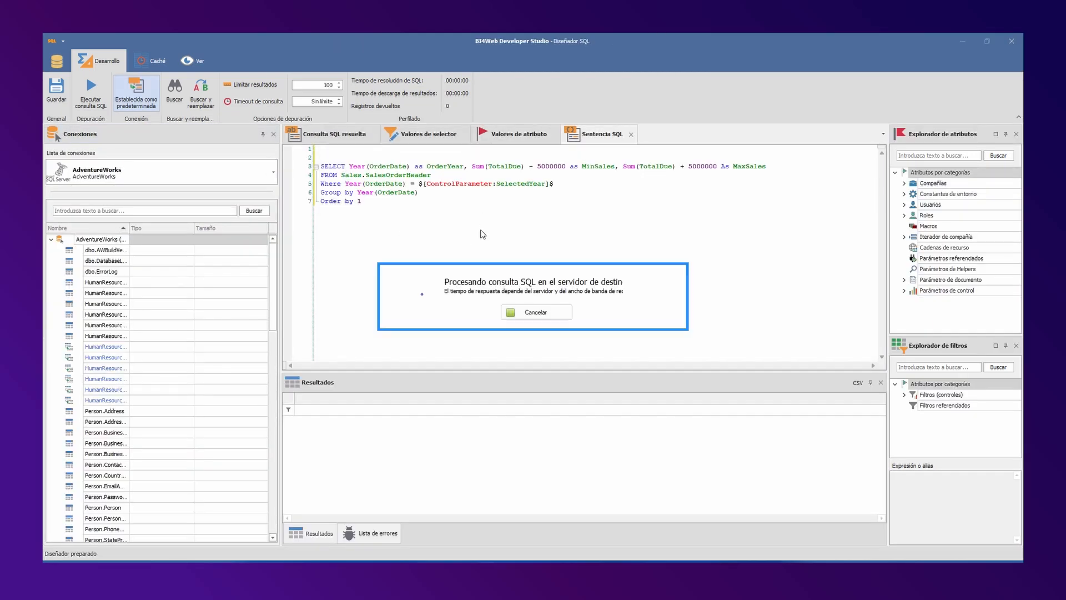
{"action": "left_click", "coordinate": [56, 89]}
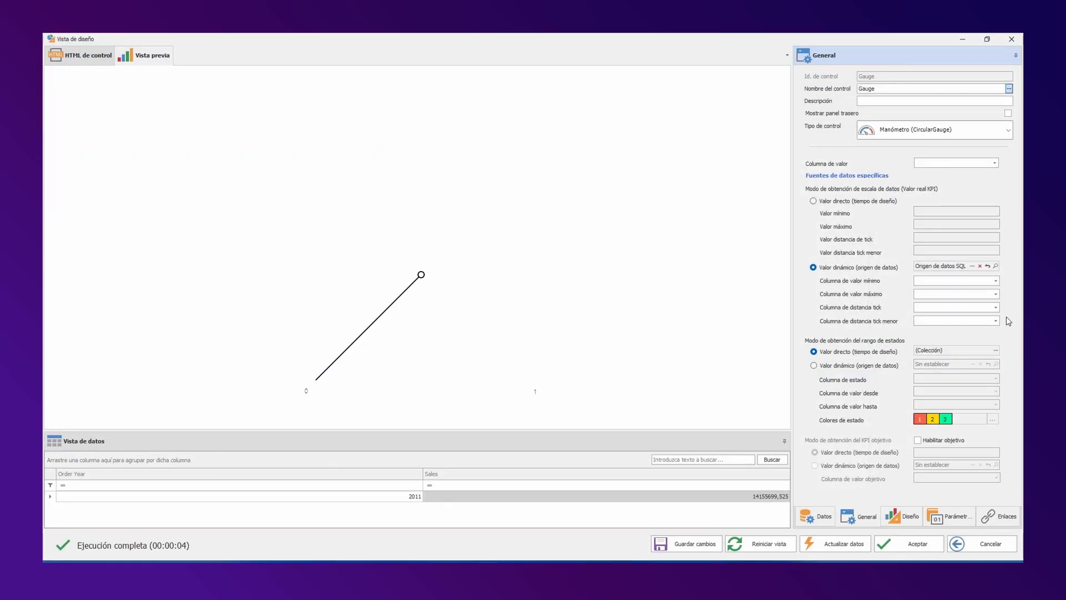
Step: Assign MinSales as the scale's minimum value column and MaxSales as its maximum value column
{"action": "left_click", "coordinate": [996, 280]}
{"action": "left_click", "coordinate": [985, 301]}
{"action": "left_click", "coordinate": [995, 294]}
{"action": "left_click", "coordinate": [950, 321]}
Step: Open the collection of directly defined state ranges and add three elements
{"action": "left_click", "coordinate": [996, 349]}
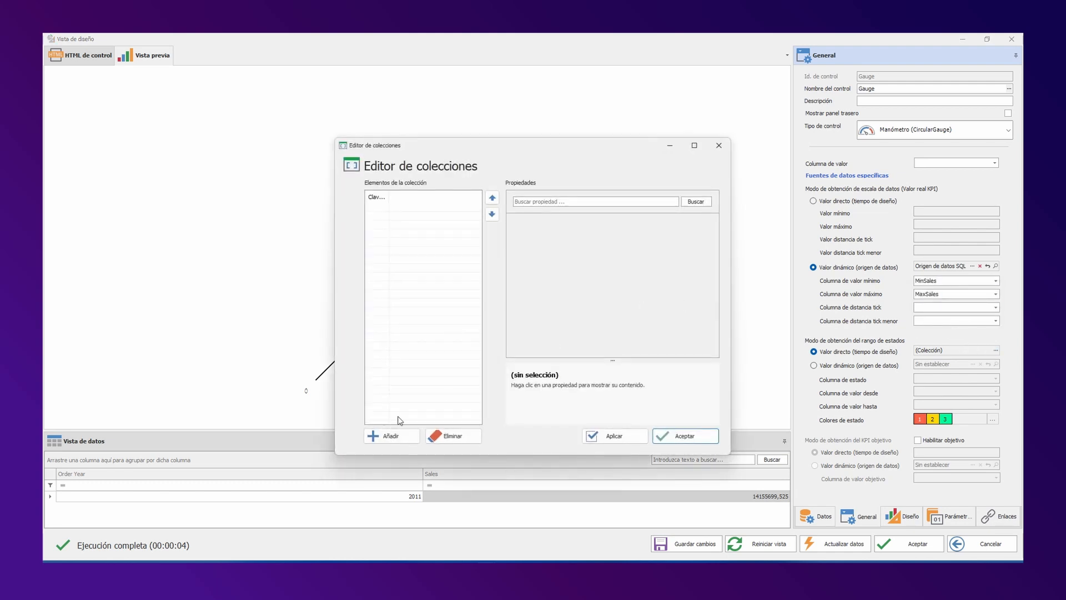
{"action": "left_click", "coordinate": [388, 437]}
{"action": "left_click", "coordinate": [388, 436]}
{"action": "left_click", "coordinate": [388, 436]}
Step: Set the color of range element 1 to the web color Tomato
{"action": "left_click", "coordinate": [382, 209]}
{"action": "left_click", "coordinate": [708, 235]}
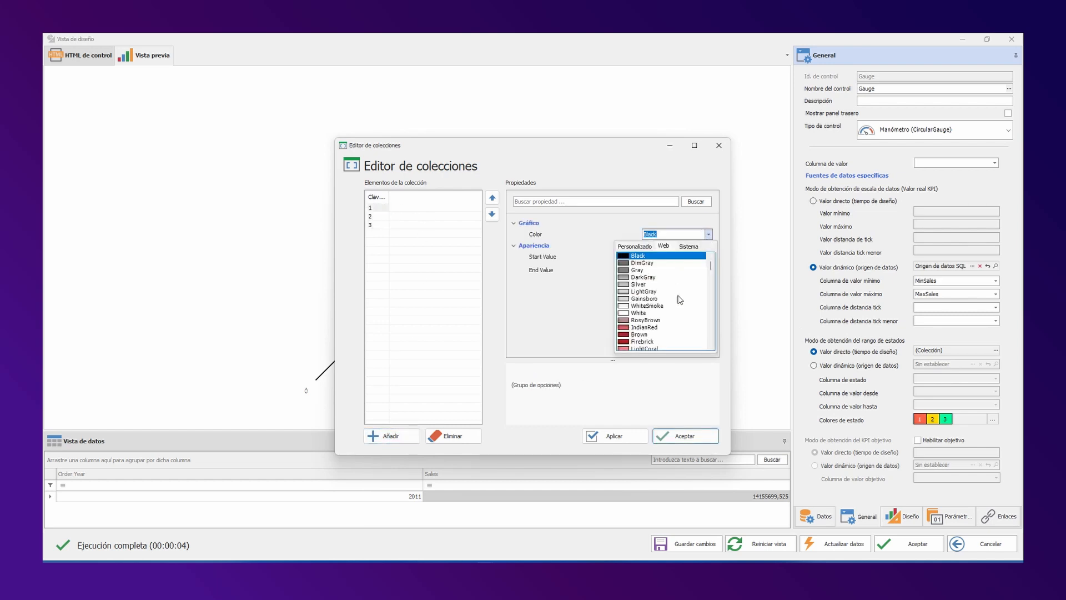
{"action": "scroll", "coordinate": [680, 299], "scroll_direction": "down", "scroll_amount": 3}
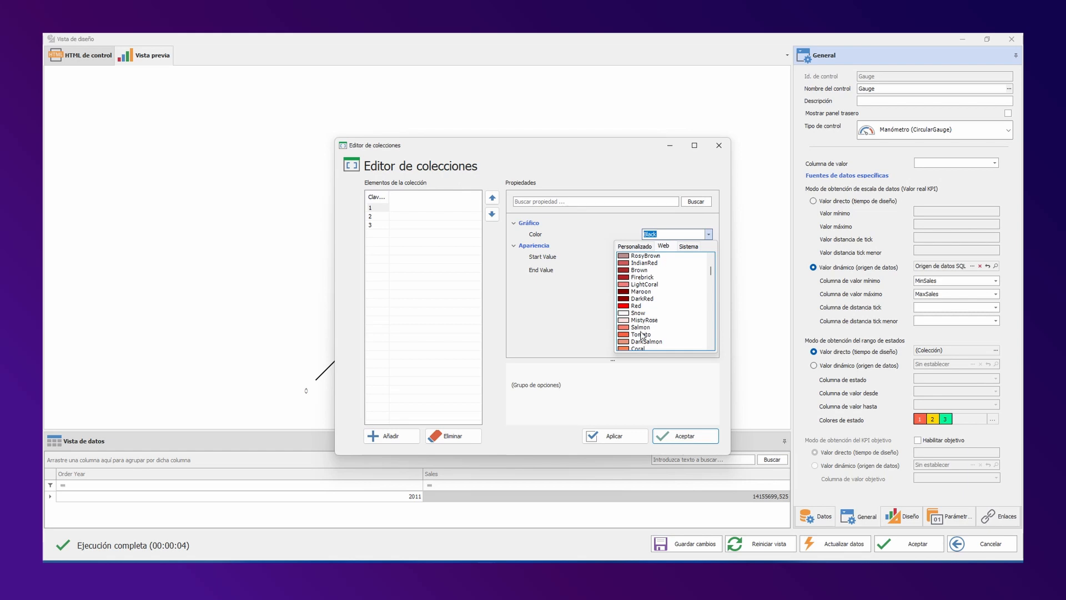
{"action": "left_click", "coordinate": [643, 335]}
Step: Set the color of range element 2 to the web color Gold
{"action": "left_click", "coordinate": [378, 216]}
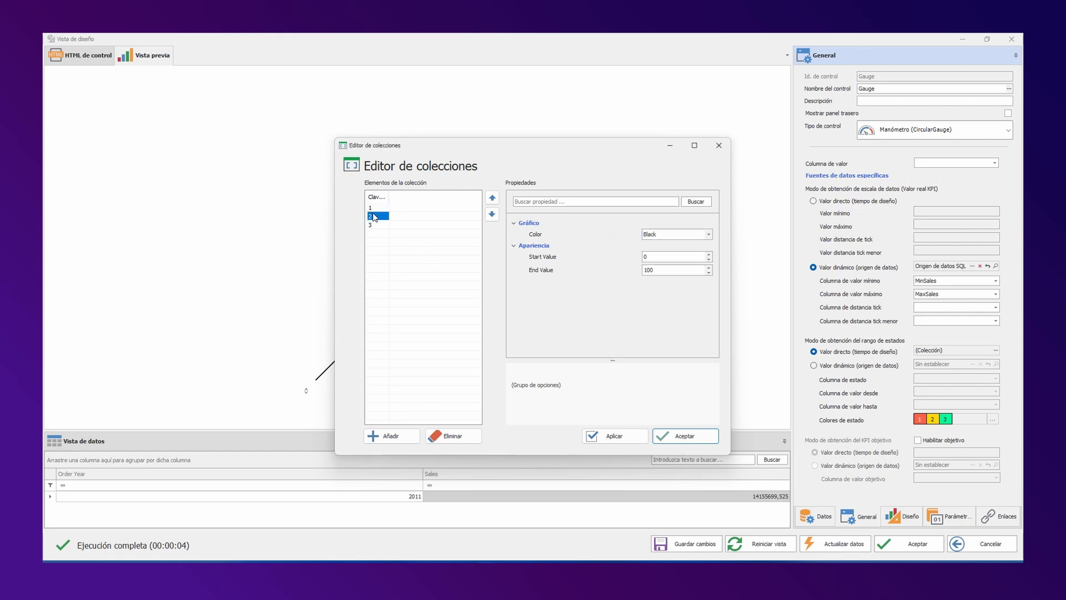
{"action": "left_click", "coordinate": [708, 235]}
{"action": "scroll", "coordinate": [639, 311], "scroll_direction": "down", "scroll_amount": 2}
{"action": "scroll", "coordinate": [639, 313], "scroll_direction": "down", "scroll_amount": 10}
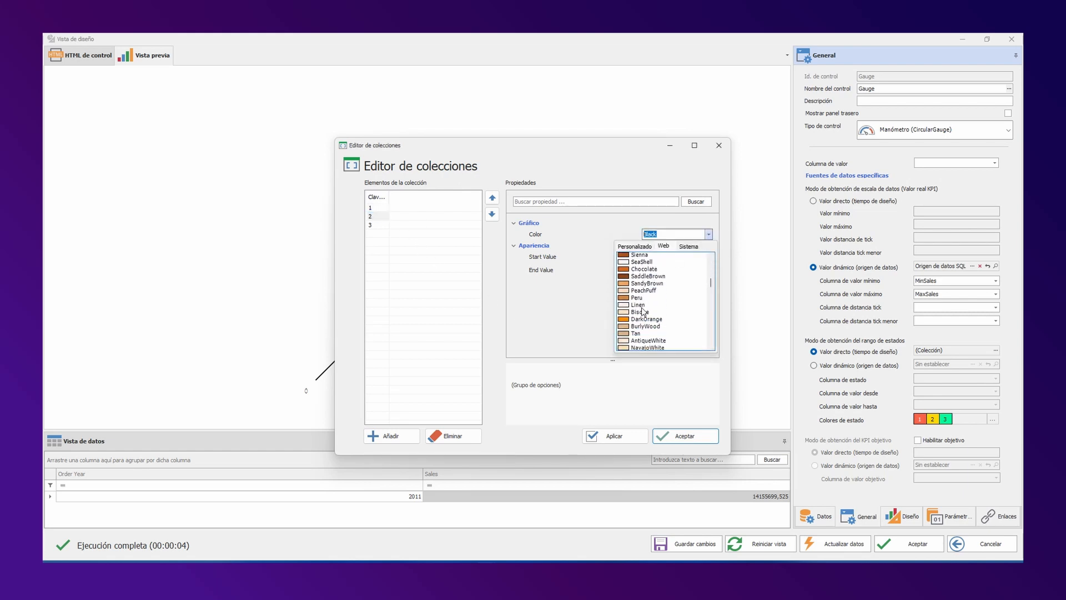
{"action": "scroll", "coordinate": [643, 317], "scroll_direction": "down", "scroll_amount": 2}
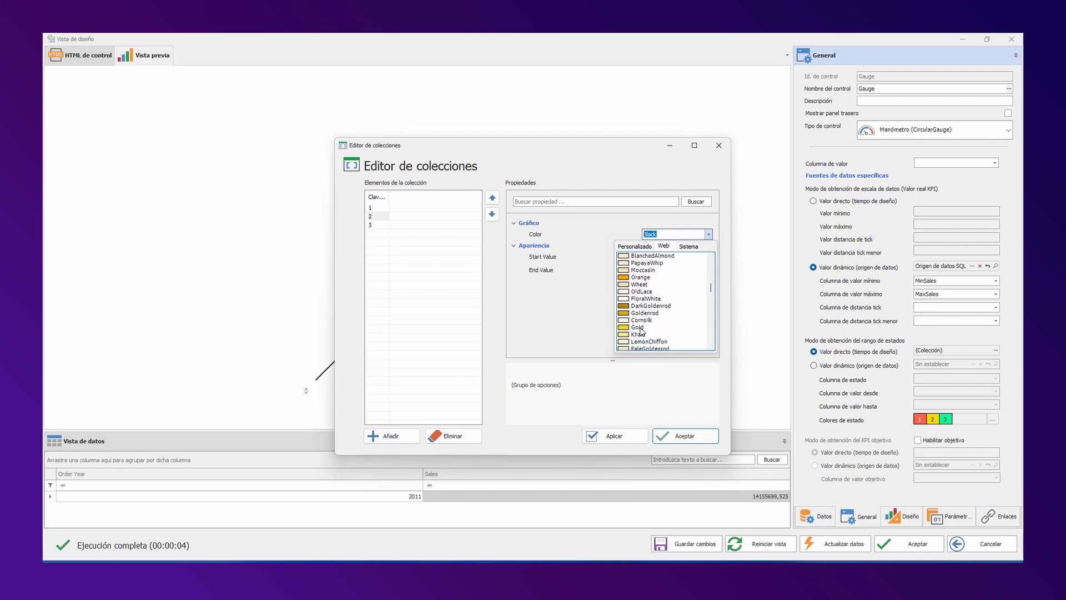
{"action": "left_click", "coordinate": [639, 328]}
Step: Set the color of range element 3 to the web color SpringGreen
{"action": "left_click", "coordinate": [373, 227]}
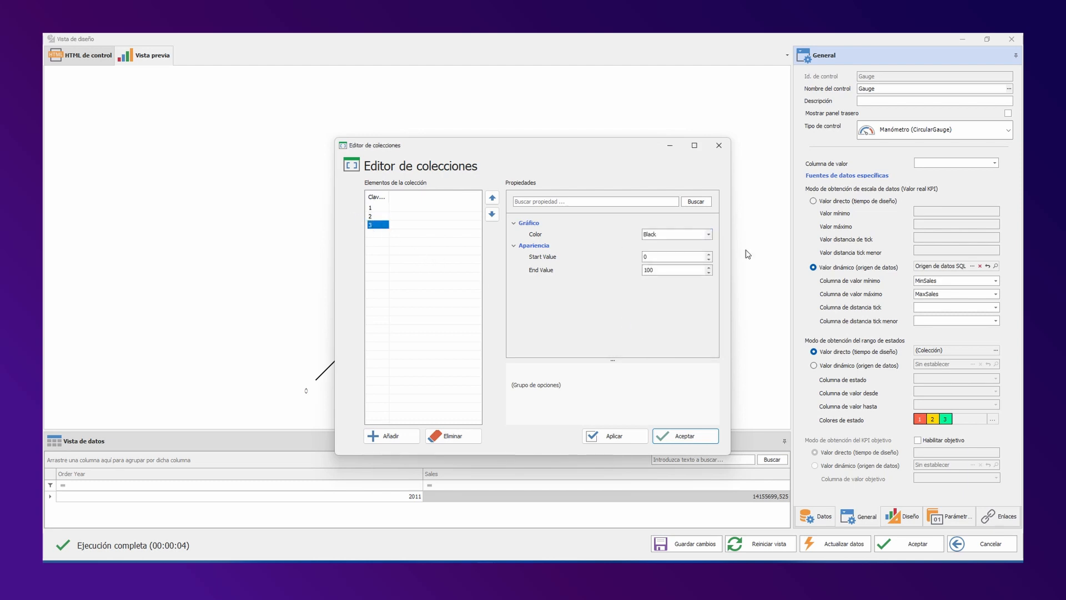
{"action": "left_click", "coordinate": [709, 234]}
{"action": "scroll", "coordinate": [669, 309], "scroll_direction": "down", "scroll_amount": 12}
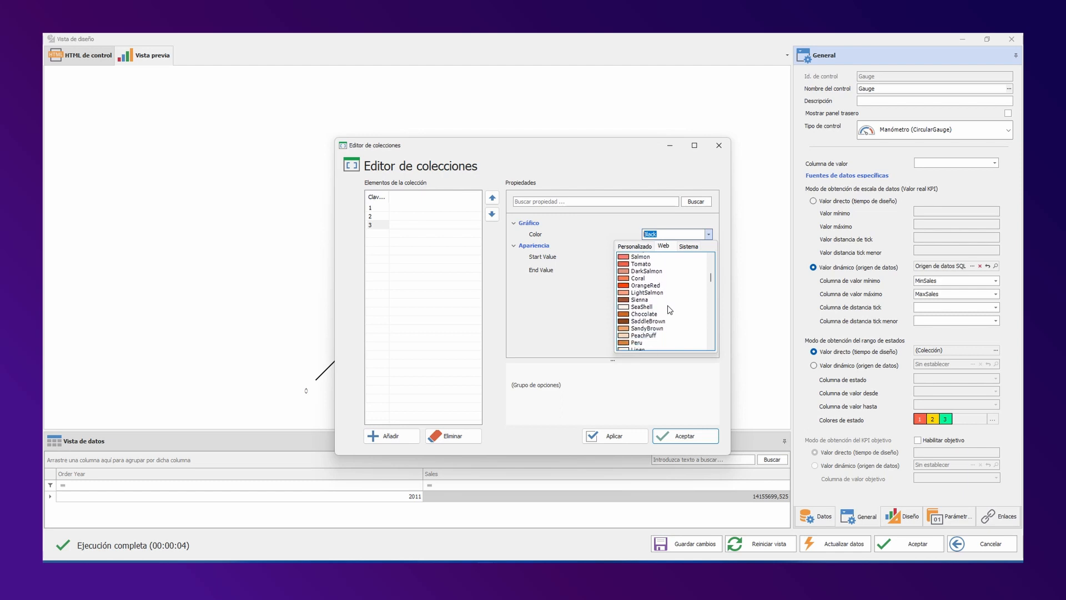
{"action": "scroll", "coordinate": [669, 310], "scroll_direction": "down", "scroll_amount": 6}
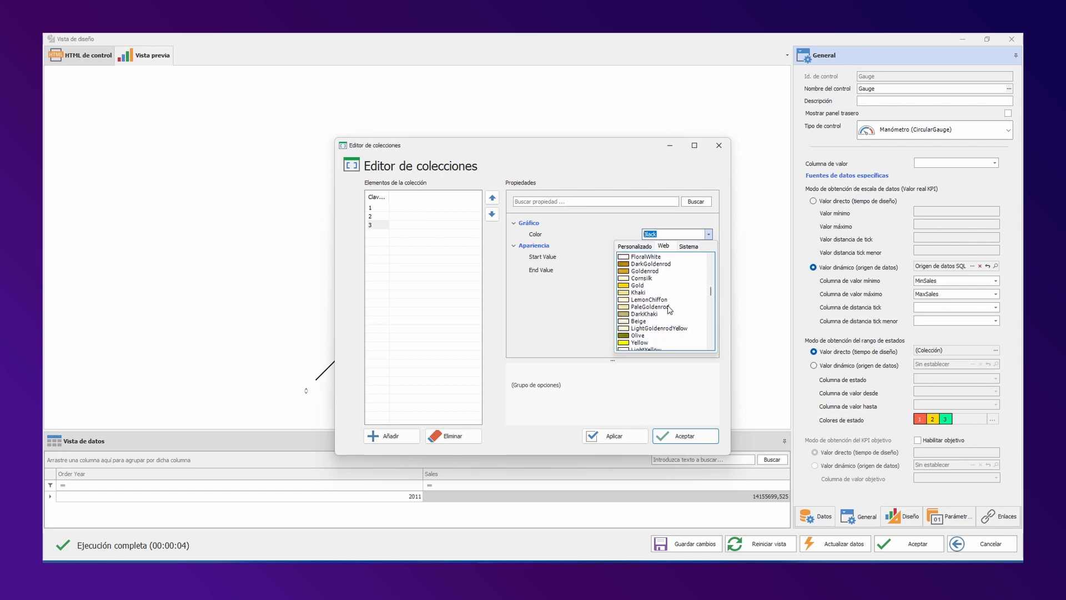
{"action": "scroll", "coordinate": [670, 309], "scroll_direction": "down", "scroll_amount": 5}
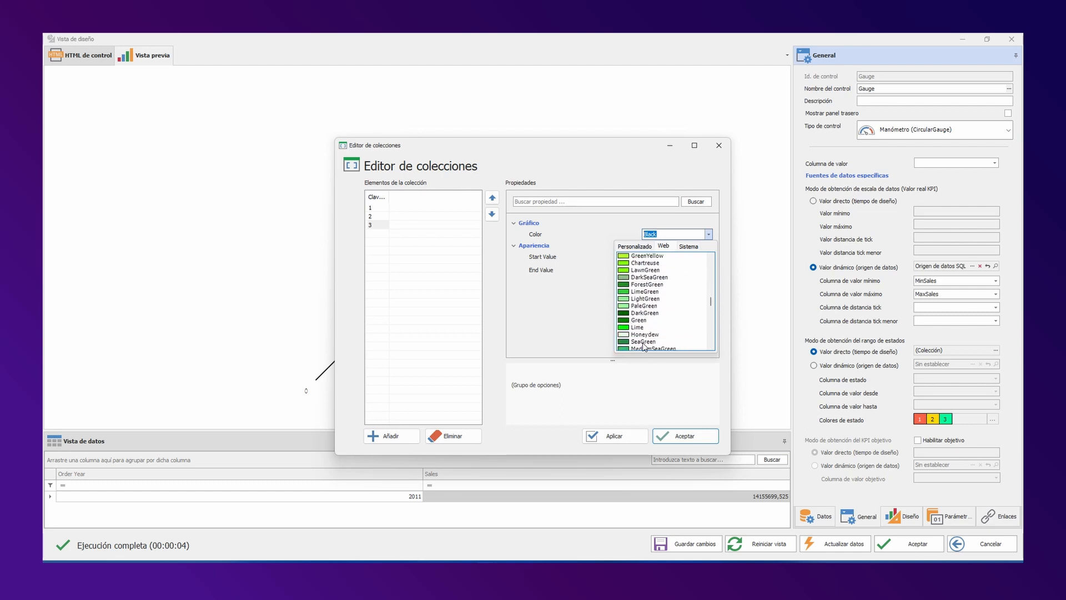
{"action": "left_click", "coordinate": [645, 336]}
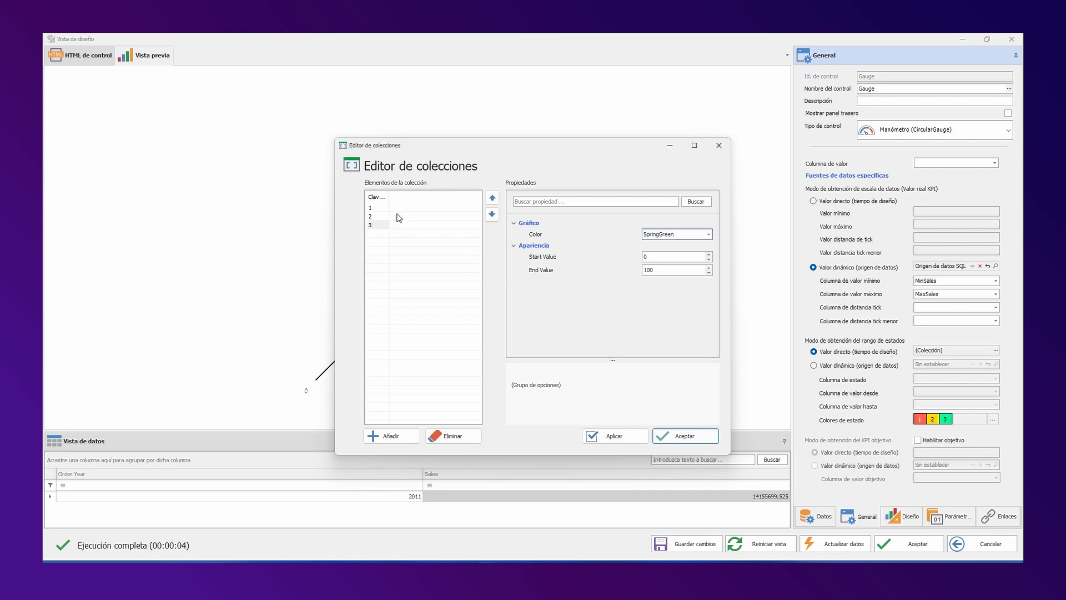
Step: Set the end value of range element 1 and the start value of range element 2 to 12000000
{"action": "left_click", "coordinate": [376, 208]}
{"action": "double_click", "coordinate": [660, 269]}
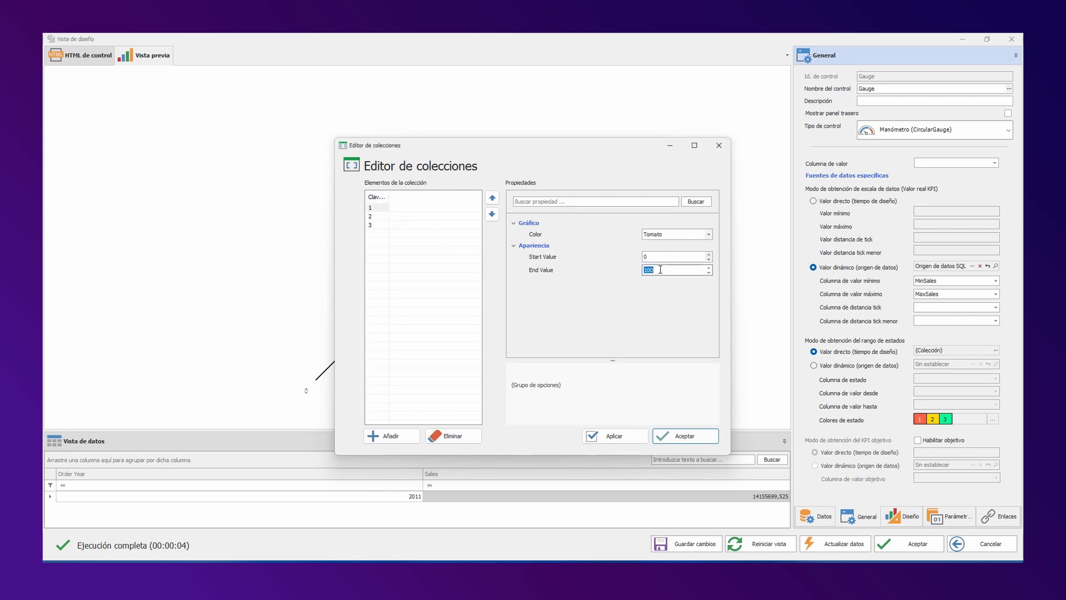
{"action": "type", "text": "1.200.000"}
{"action": "left_click", "coordinate": [374, 216]}
{"action": "left_click", "coordinate": [647, 256]}
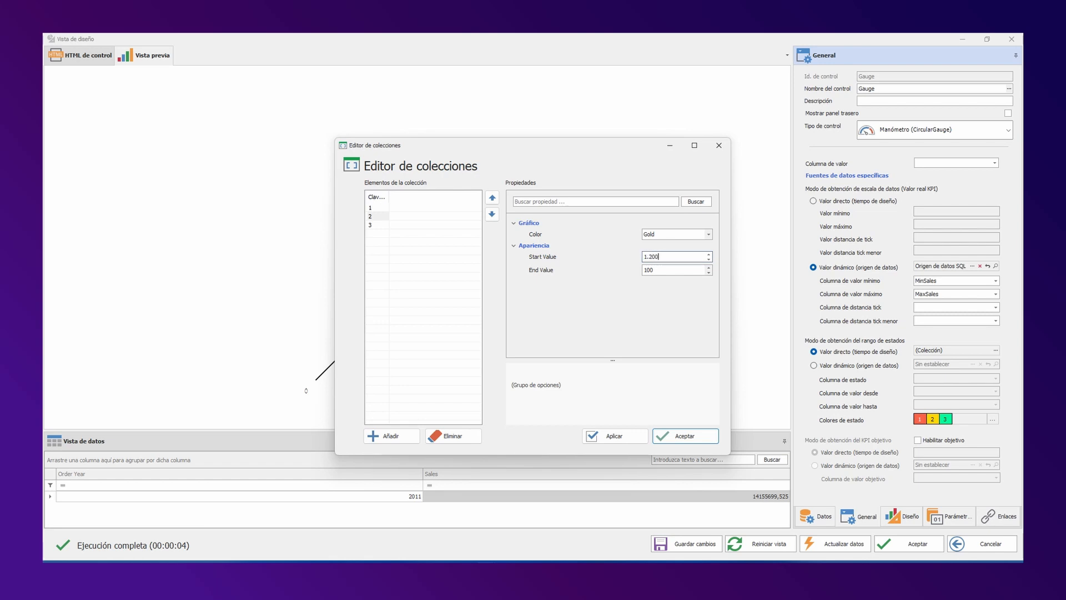
{"action": "key", "text": "Tab"}
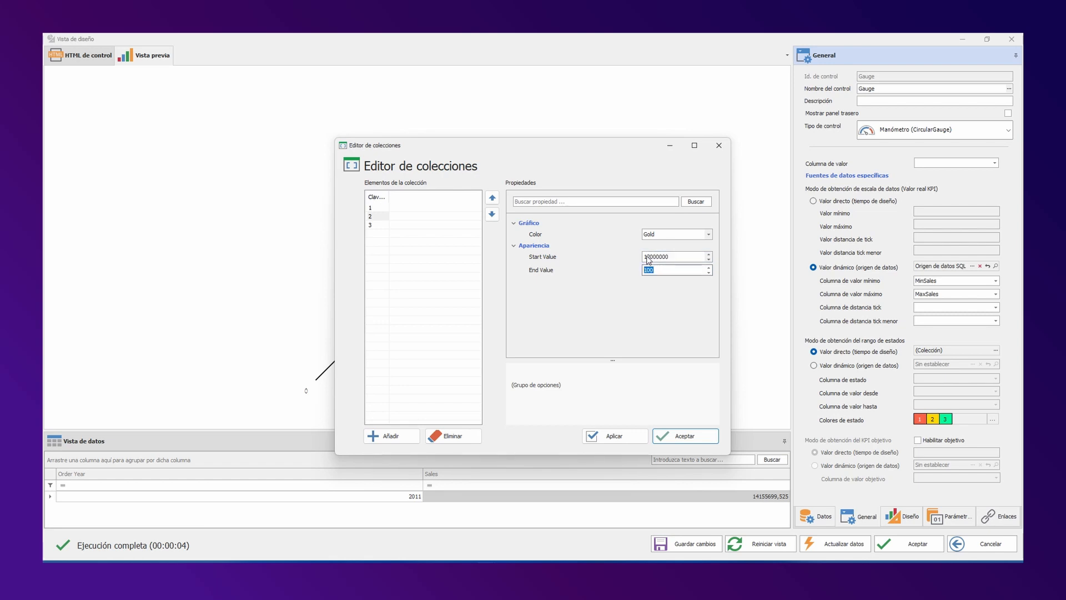
Step: Set range element 2's end value and range element 3's start value to 16000000, end element 3 at 200.000.000, and accept the collection
{"action": "type", "text": "1"}
{"action": "left_click", "coordinate": [370, 226]}
{"action": "left_click", "coordinate": [653, 261]}
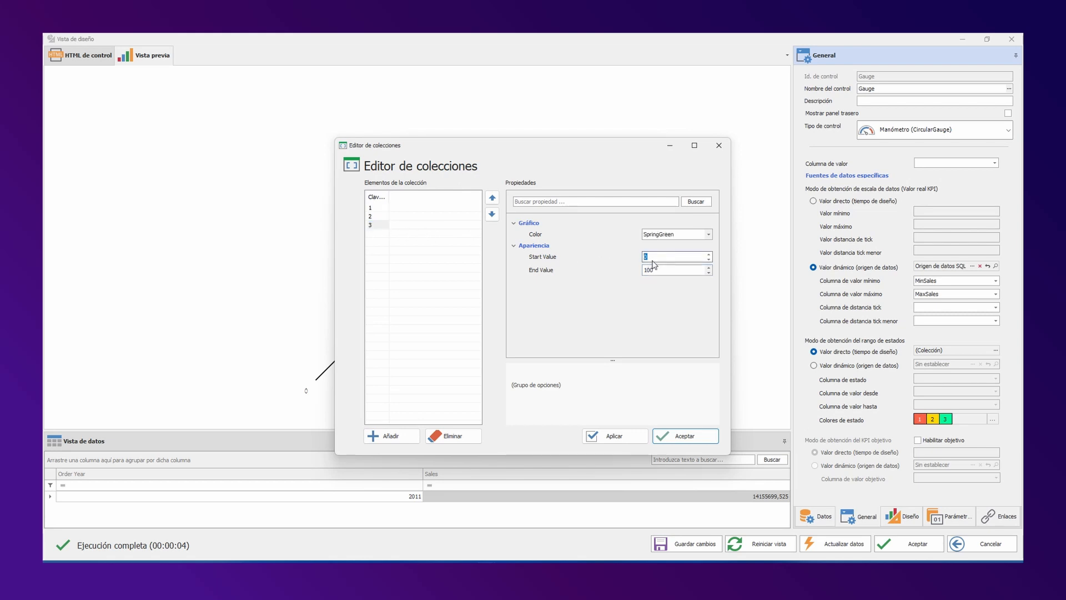
{"action": "key", "text": "Tab"}
{"action": "type", "text": "2"}
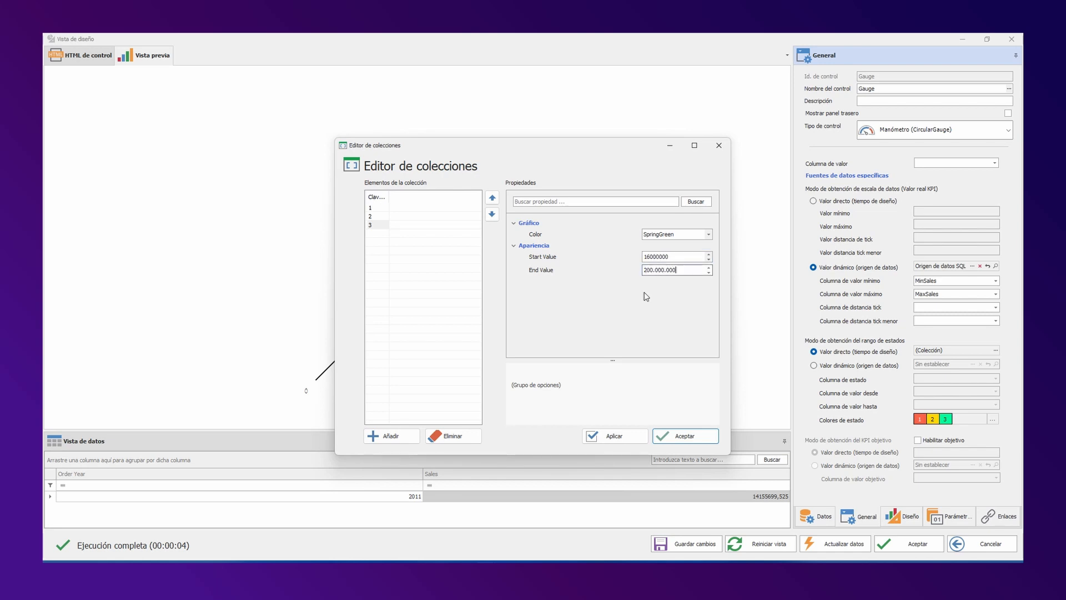
{"action": "left_click", "coordinate": [675, 435]}
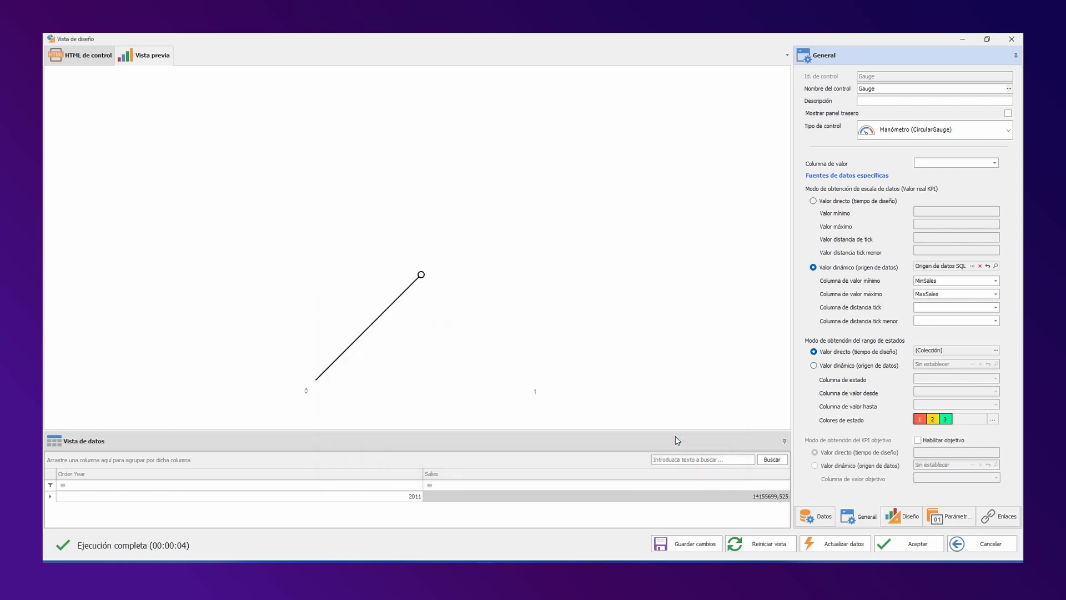
Step: Enable the gauge's target KPI with a dynamic value and give it an SQL data source
{"action": "left_click", "coordinate": [918, 440]}
{"action": "left_click", "coordinate": [855, 470]}
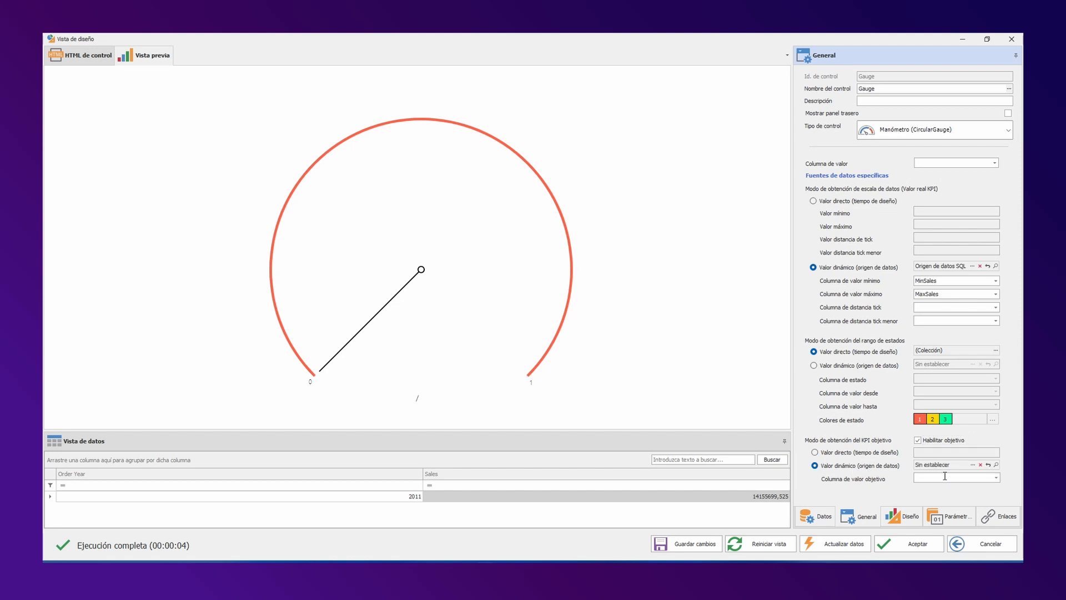
{"action": "left_click", "coordinate": [972, 465]}
{"action": "left_click", "coordinate": [584, 320]}
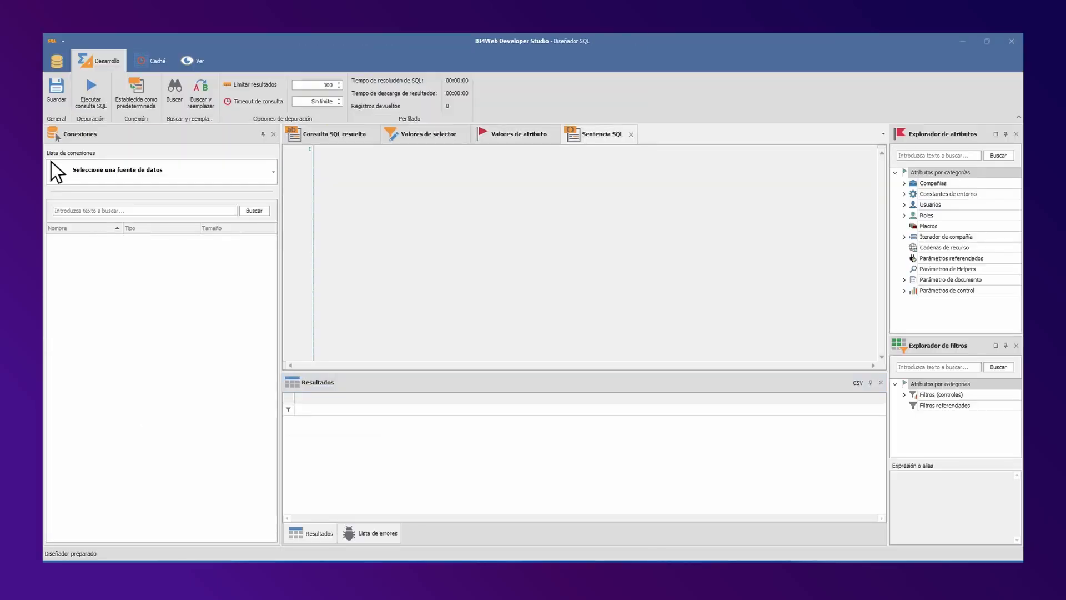
Step: Write, run and save an AdventureWorks query returning OrderYear and Sum(TotalDue) * 1.15 as Sales from Sales.SalesOrderHeader, filtered by the SelectedYear control parameter
{"action": "left_click", "coordinate": [193, 172]}
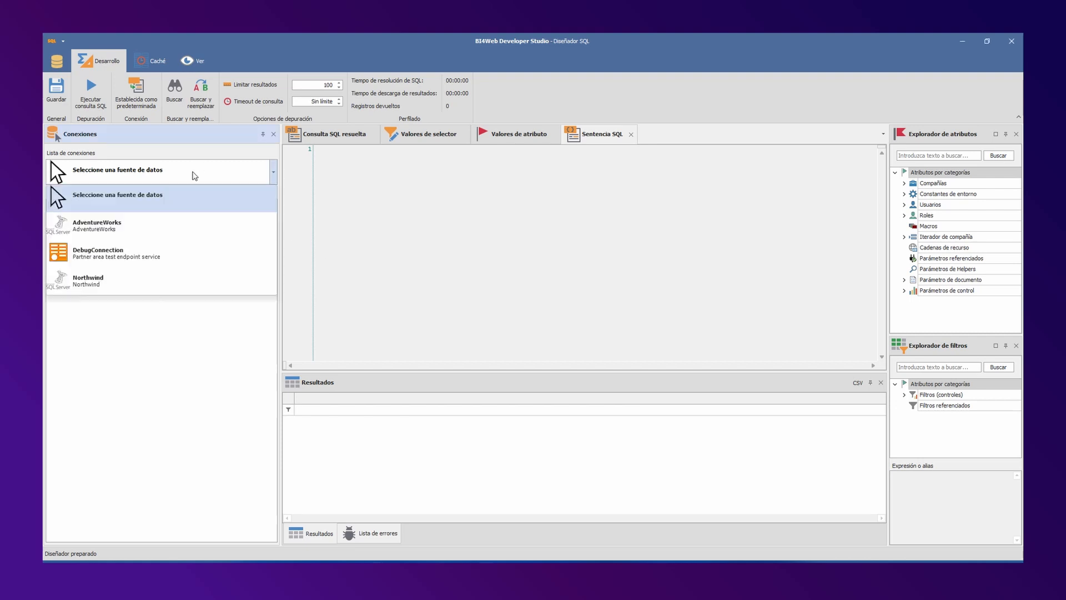
{"action": "left_click", "coordinate": [165, 219]}
{"action": "key", "text": "Return"}
{"action": "key", "text": "Return"}
{"action": "type", "text": "SELECT Year(OrderDate) as OrderYear, Sum(TotalDue) * 1.15 as Sales FROM Sales.SalesOrderHeader Where Year(OrderDate) = $[ControlParameter:SelectedYear]$ Group by Year(OrderDate) Order by 1"}
{"action": "key", "text": "F5"}
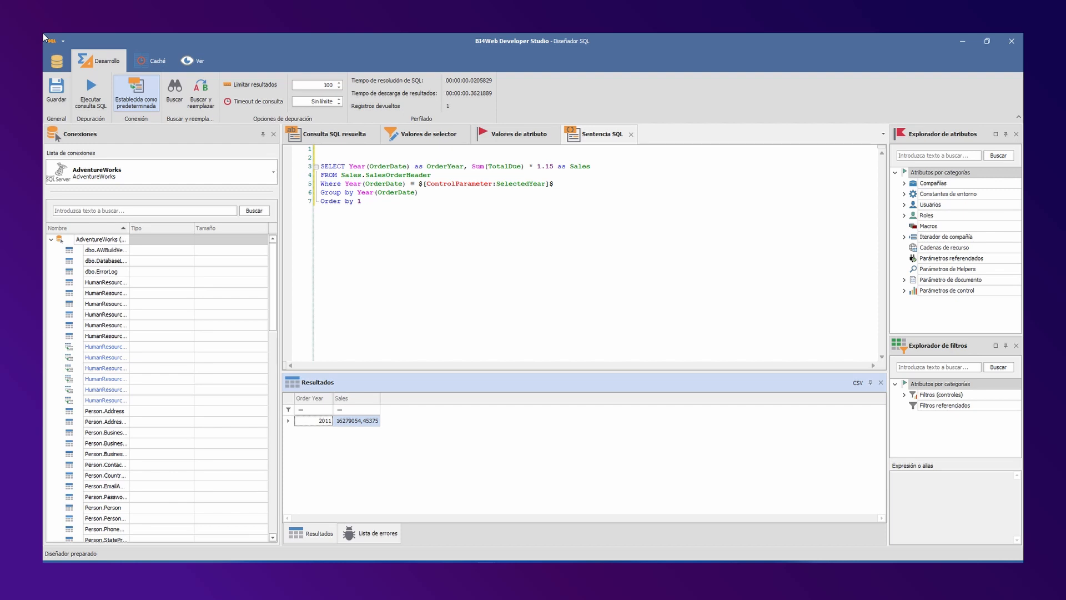
{"action": "left_click", "coordinate": [52, 86]}
{"action": "double_click", "coordinate": [46, 40]}
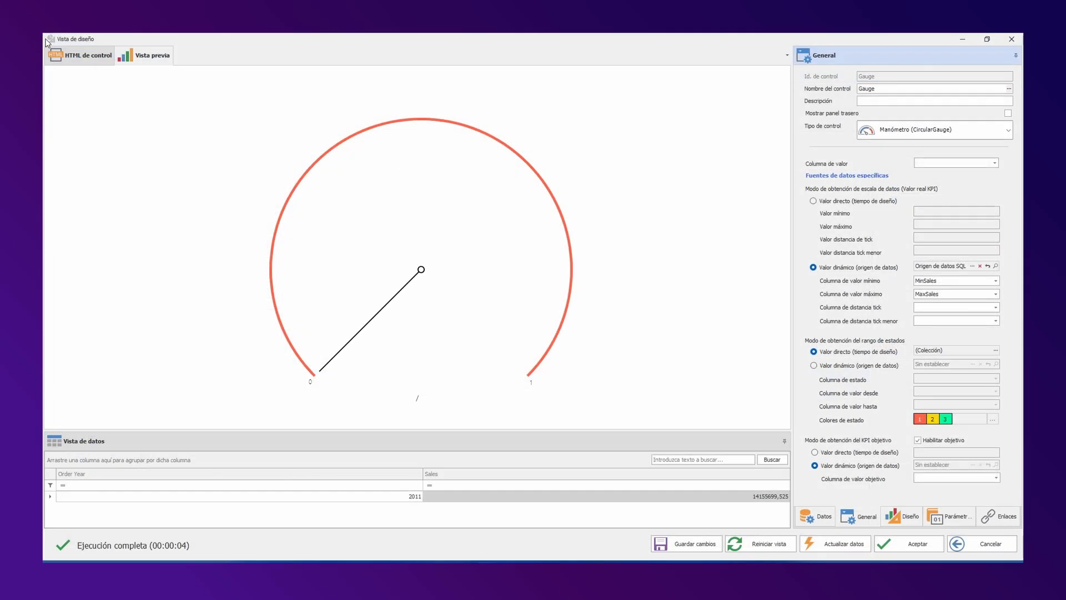
Step: Assign Sales as the gauge's target value column and value column, and refresh the data with SelectedYear 2011
{"action": "left_click", "coordinate": [996, 477]}
{"action": "left_click", "coordinate": [953, 497]}
{"action": "left_click", "coordinate": [994, 163]}
{"action": "left_click", "coordinate": [947, 187]}
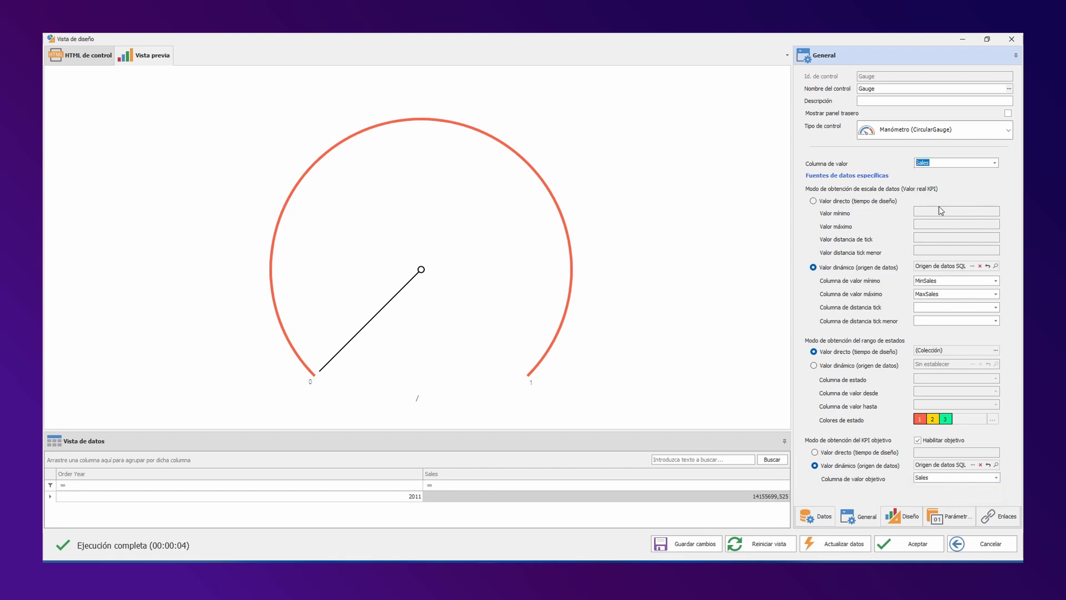
{"action": "left_click", "coordinate": [839, 538]}
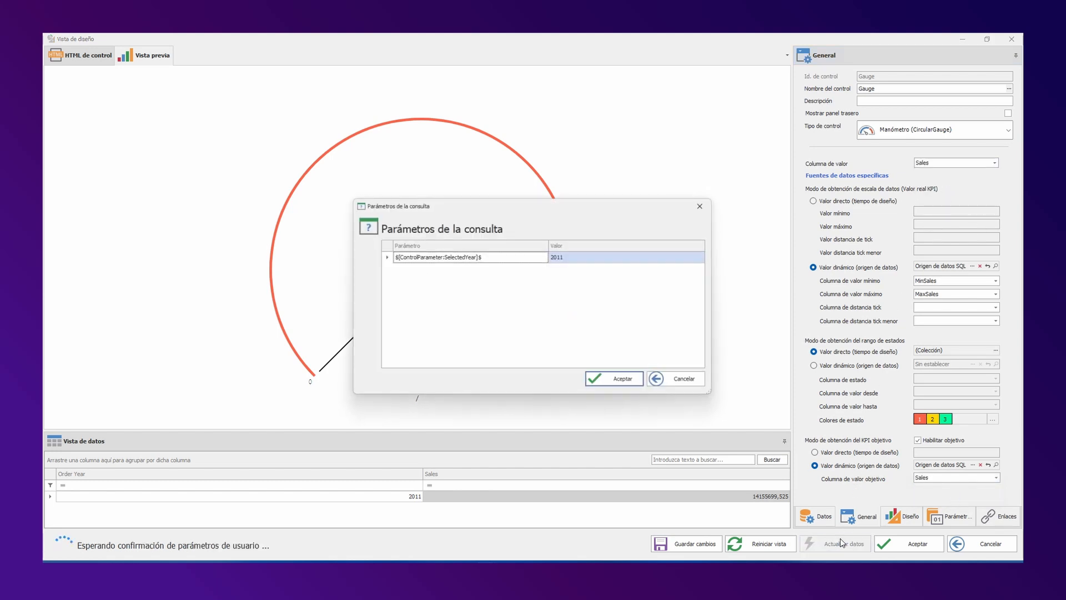
{"action": "left_click", "coordinate": [613, 386]}
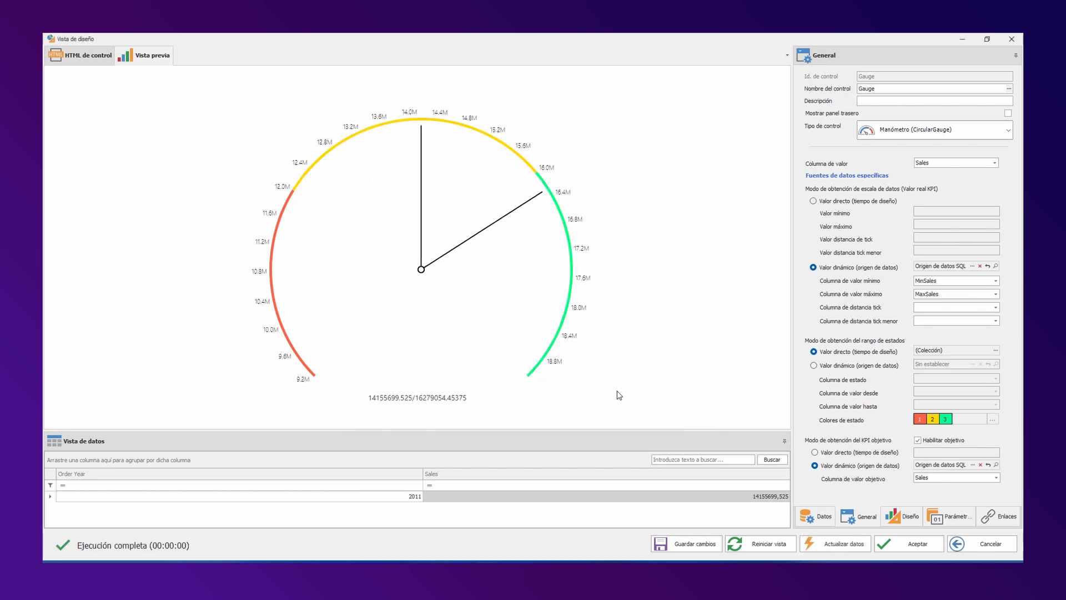
Step: Set the gauge's central label format to "Valor objetivo: {0:n2} $ / {1:n2} $"
{"action": "left_click", "coordinate": [891, 519]}
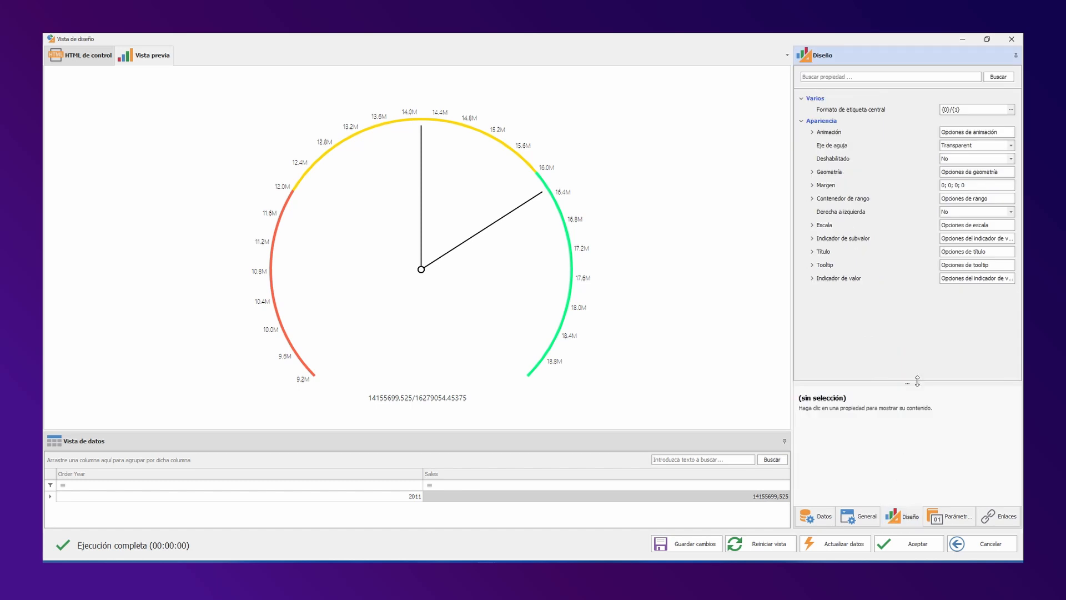
{"action": "left_click", "coordinate": [942, 109]}
{"action": "type", "text": "Valor objetivo: "}
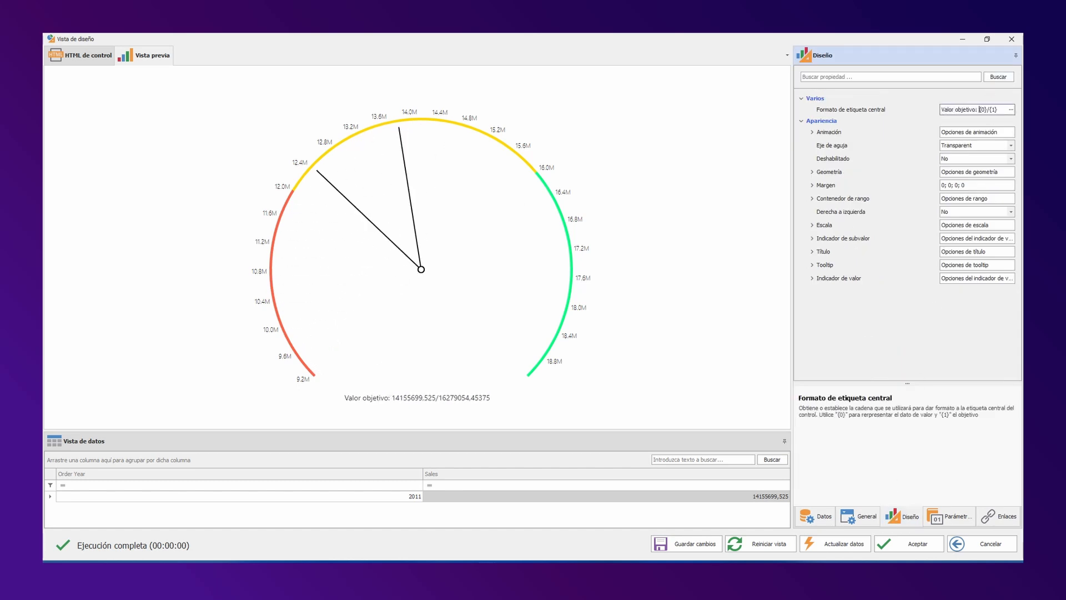
{"action": "type", "text": ":n2"}
{"action": "type", "text": " $ "}
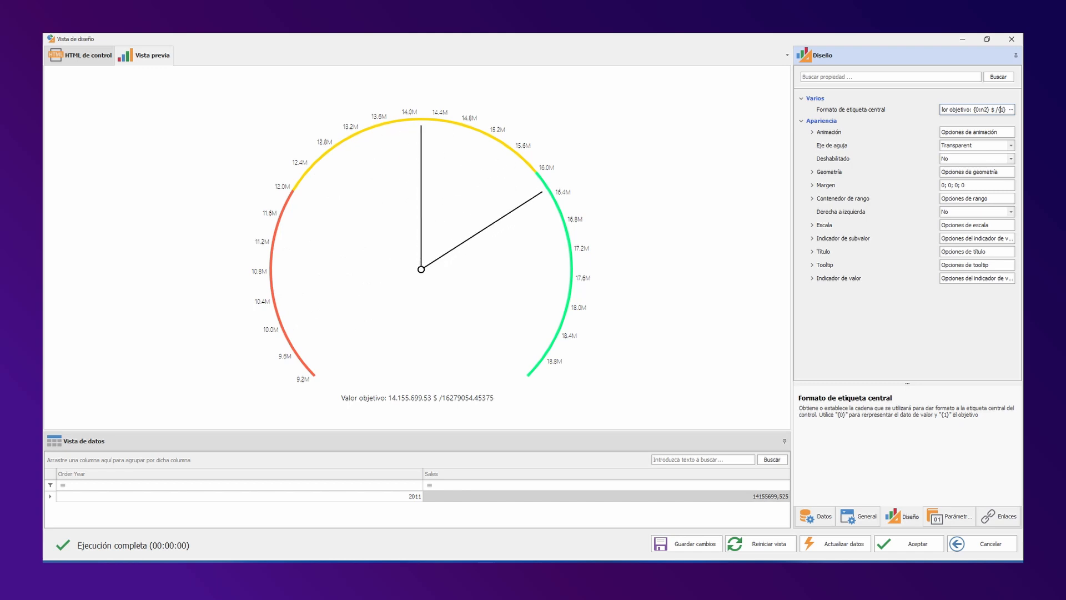
{"action": "type", "text": " :n2"}
{"action": "key", "text": "Right"}
{"action": "type", "text": "$"}
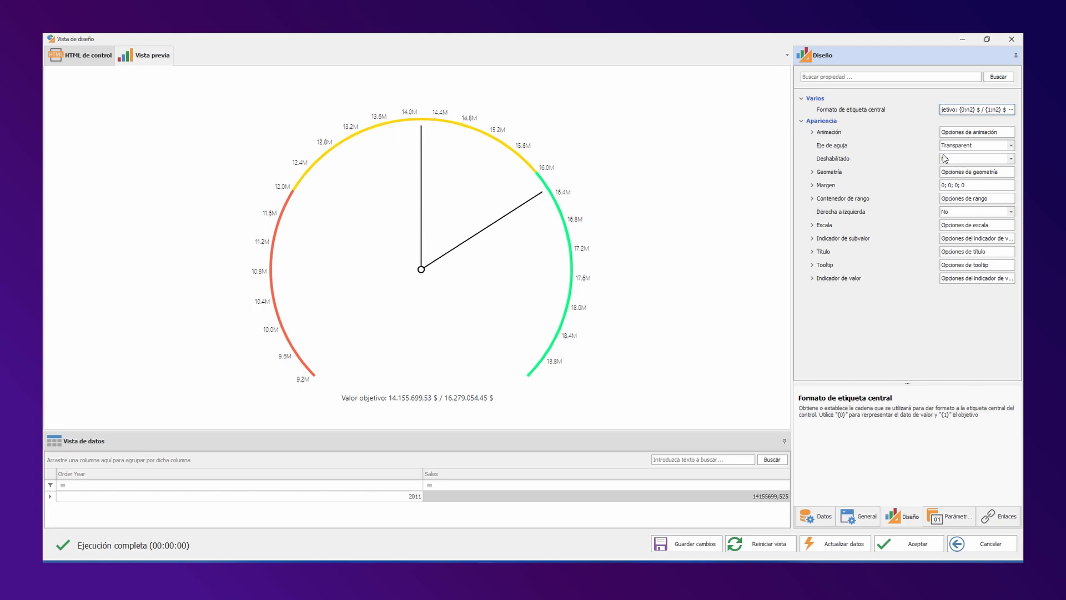
Step: Set the gauge geometry's final angle to 0 and initial angle to 180, and accept the gauge design
{"action": "left_click", "coordinate": [821, 172]}
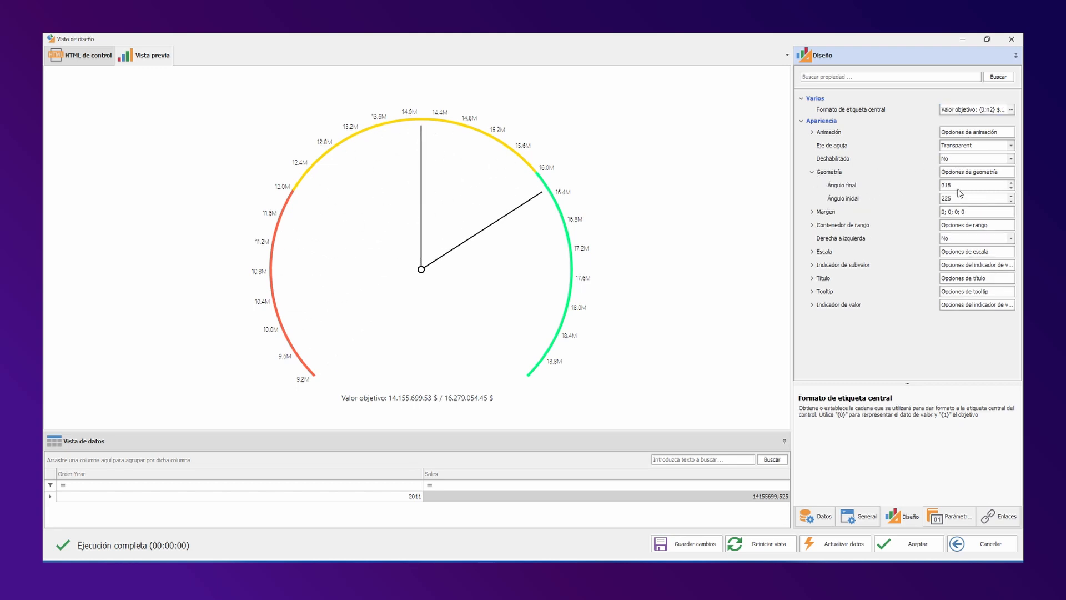
{"action": "left_click", "coordinate": [960, 186]}
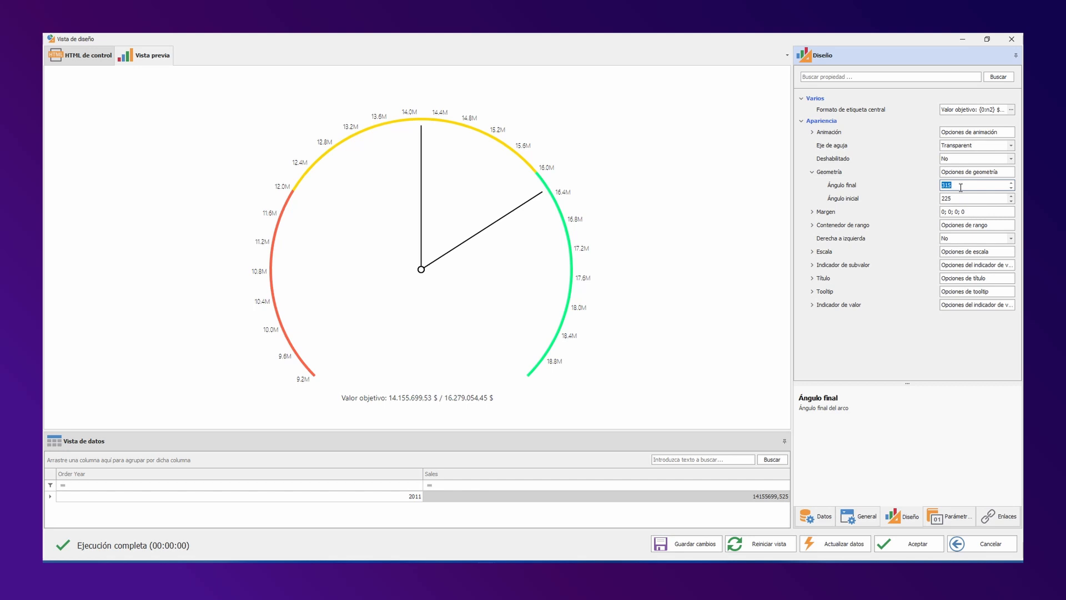
{"action": "type", "text": "0"}
{"action": "key", "text": "Tab"}
{"action": "type", "text": "180"}
{"action": "key", "text": "Tab"}
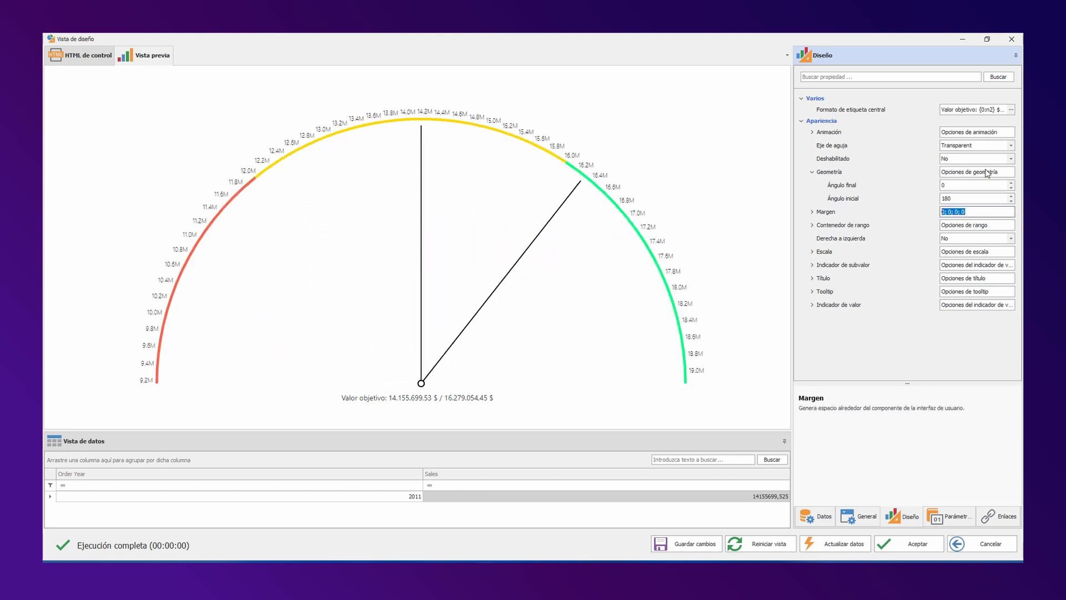
{"action": "left_click", "coordinate": [916, 543]}
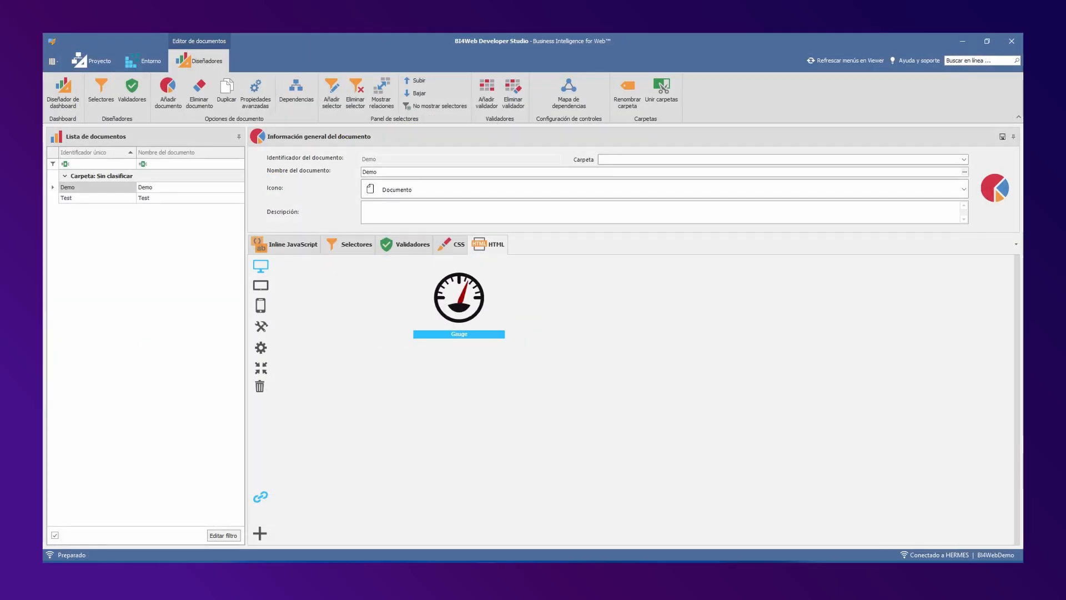
Step: Add a new row below the gauge in the Demo document and insert a column 6 units wide in it
{"action": "left_click", "coordinate": [260, 533]}
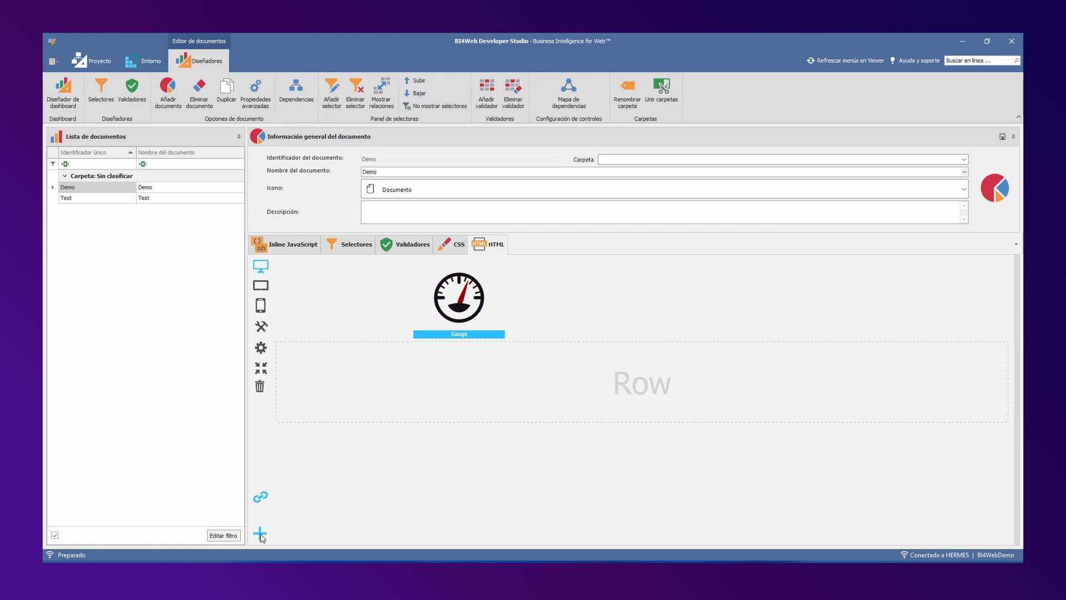
{"action": "left_click", "coordinate": [388, 396]}
{"action": "left_click", "coordinate": [287, 318]}
{"action": "left_click", "coordinate": [321, 359]}
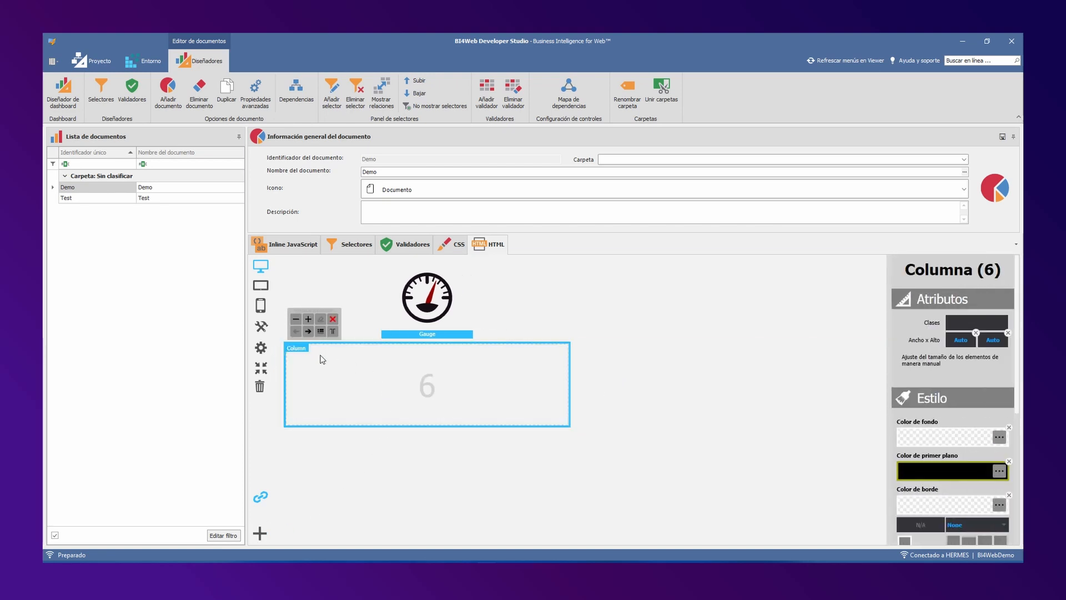
Step: Place a Chart control in the new column and create it with the ID and name Chart
{"action": "left_click", "coordinate": [261, 349]}
{"action": "left_click_drag", "start_coordinate": [270, 351], "coordinate": [535, 385]}
{"action": "left_click", "coordinate": [567, 280]}
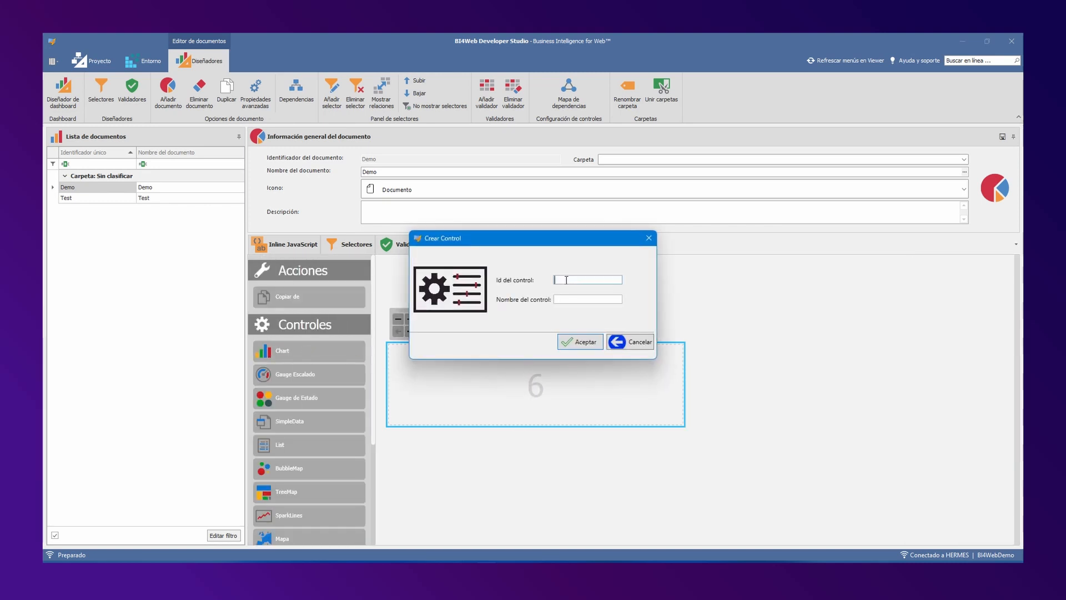
{"action": "type", "text": "Chart"}
{"action": "key", "text": "Tab"}
{"action": "type", "text": "C"}
{"action": "key", "text": "Return"}
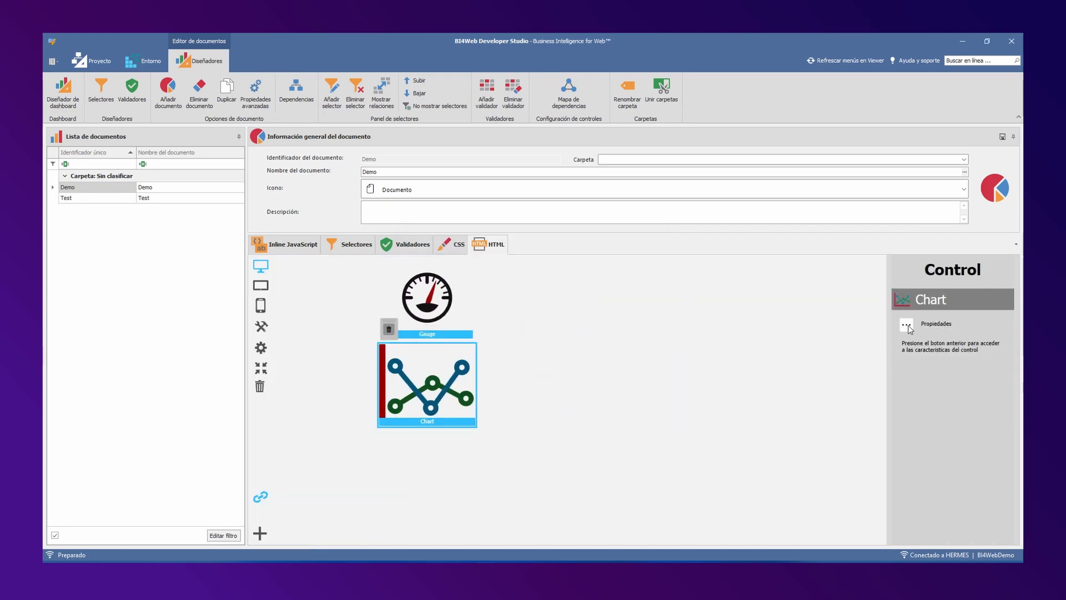
Step: Open the Chart control's properties and start an SQL data source as its main data source
{"action": "left_click", "coordinate": [908, 327]}
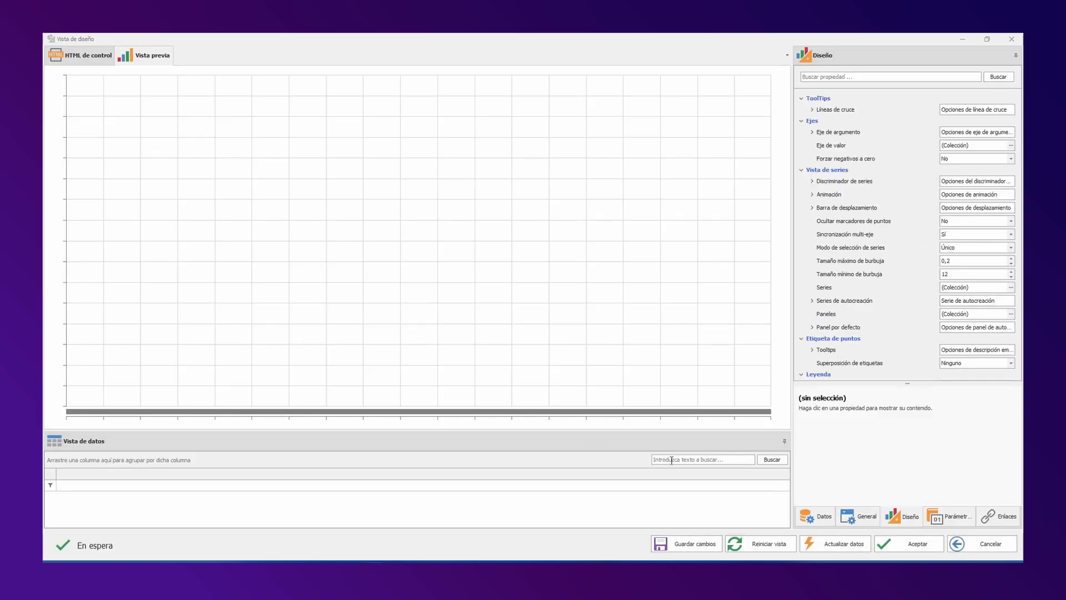
{"action": "left_click", "coordinate": [818, 521]}
{"action": "left_click", "coordinate": [877, 108]}
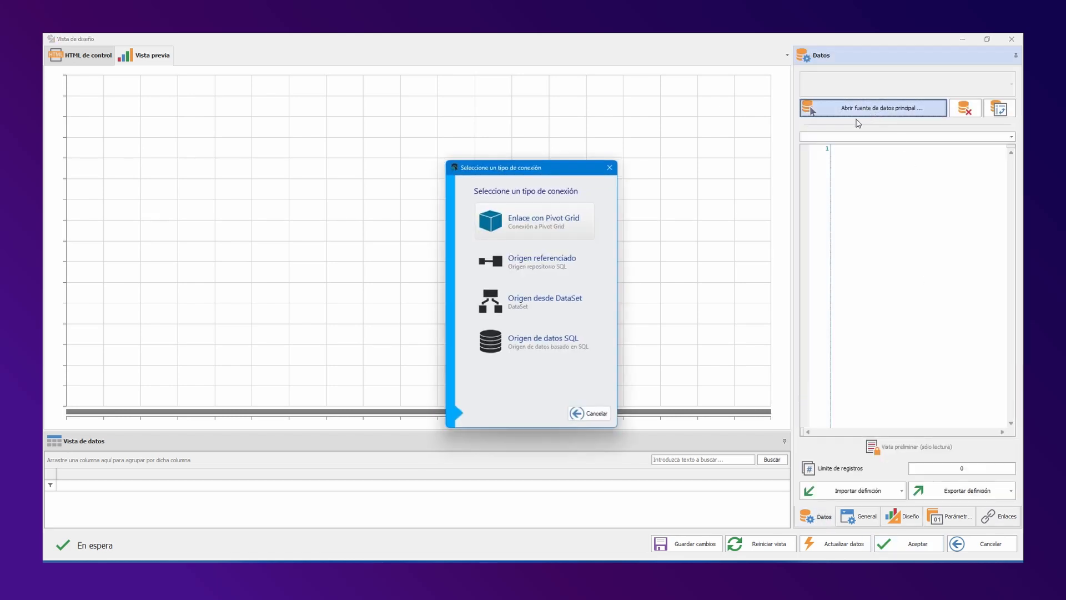
{"action": "left_click", "coordinate": [565, 341]}
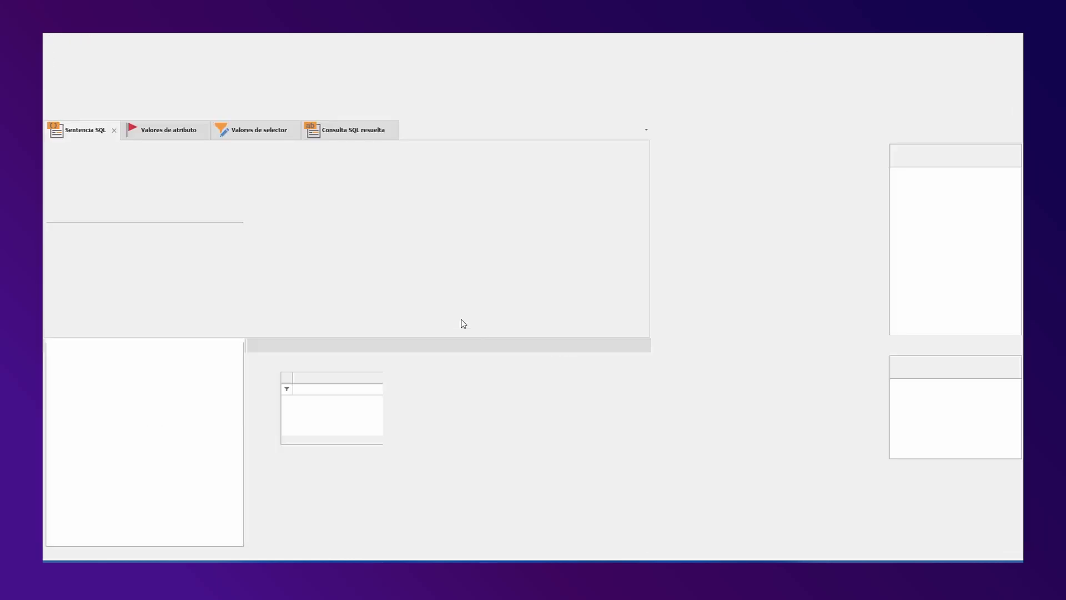
Step: Write, run and save an AdventureWorks query returning OrderYear and Sum(TotalDue) as Sales from Sales.SalesOrderHeader, grouped by year and ordered by 1
{"action": "left_click", "coordinate": [122, 177]}
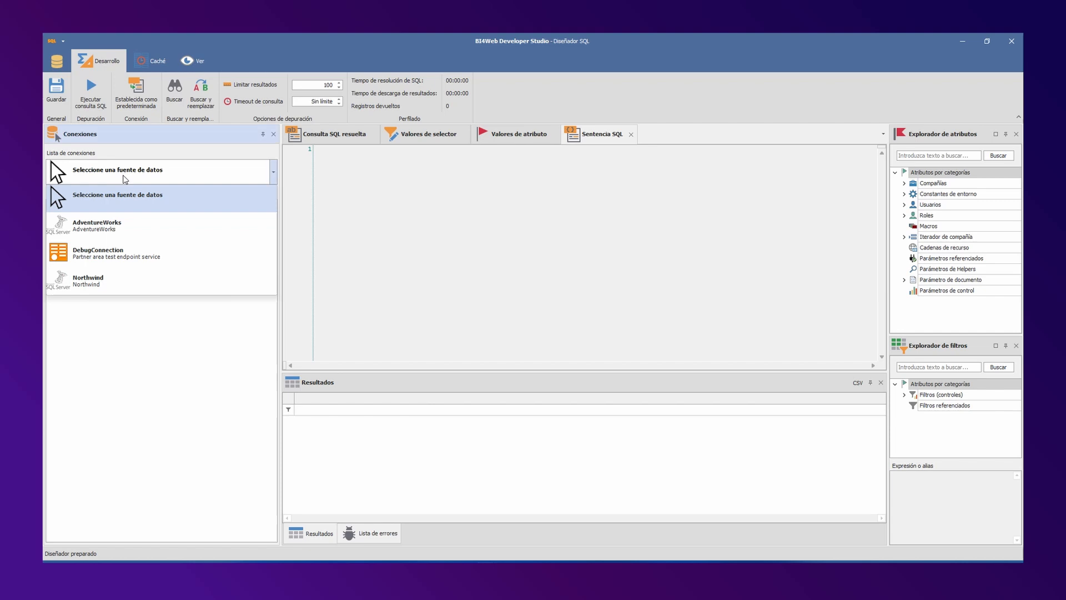
{"action": "left_click", "coordinate": [125, 213]}
{"action": "type", "text": "SELECT Year(OrderDate) as OrderYear, Sum(TotalDue) as Sales FROM Sales.SalesOrderHeader Group by Year(OrderDate) Order by 1"}
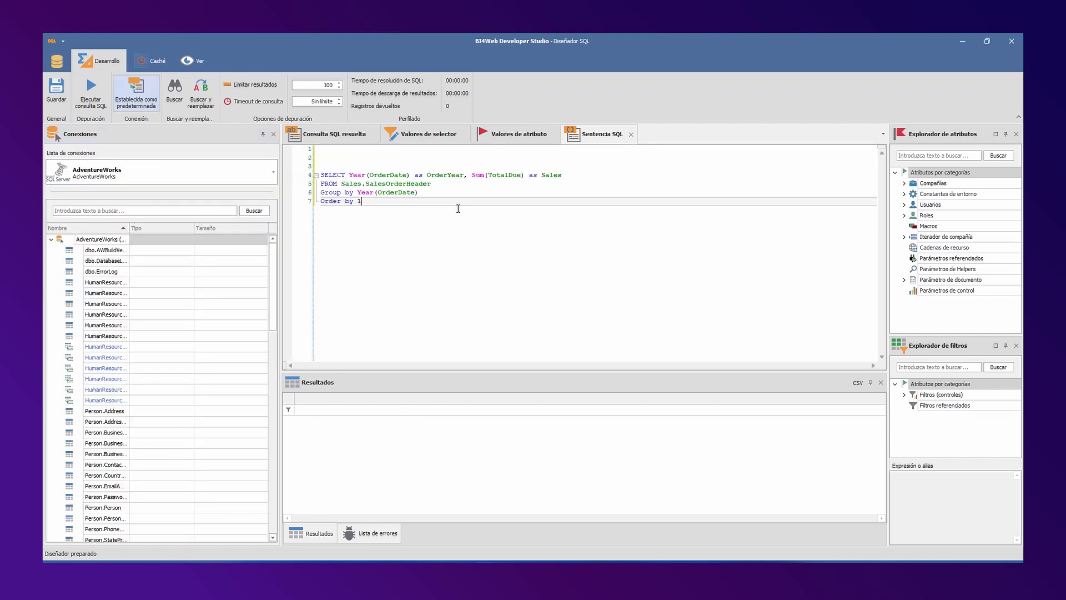
{"action": "key", "text": "F5"}
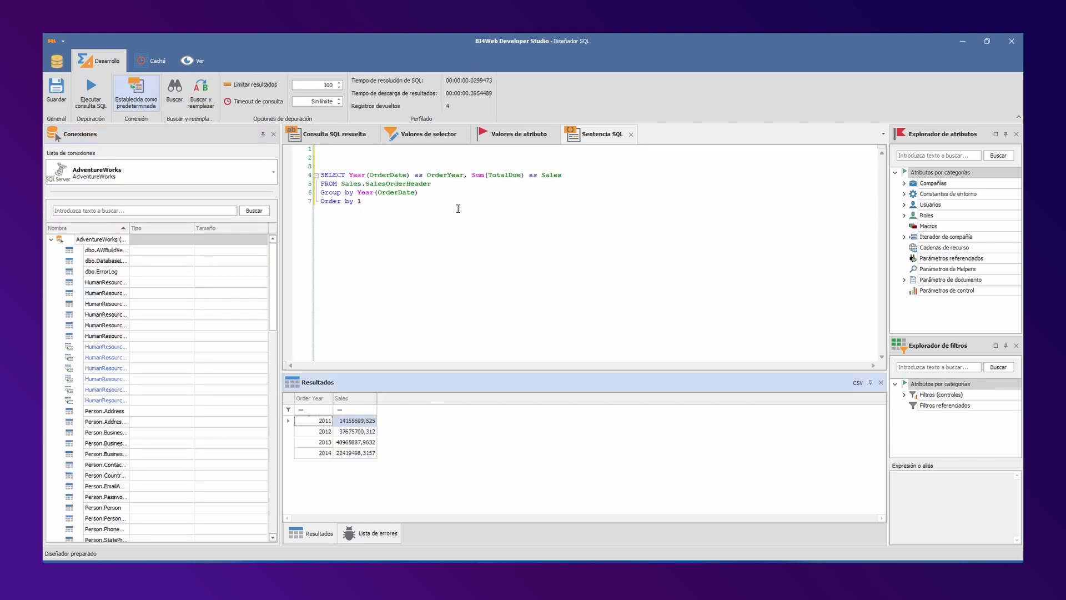
{"action": "double_click", "coordinate": [51, 40]}
{"action": "left_click", "coordinate": [539, 339]}
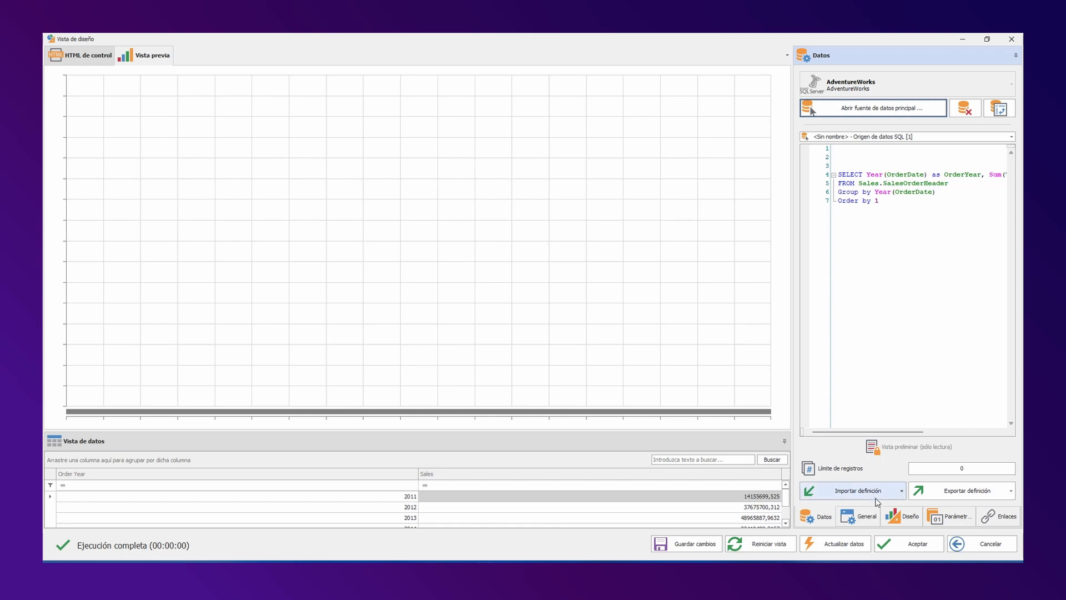
Step: Add a standard series to the chart with OrderYear as argument column and Sales as value column, and apply it
{"action": "left_click", "coordinate": [898, 518]}
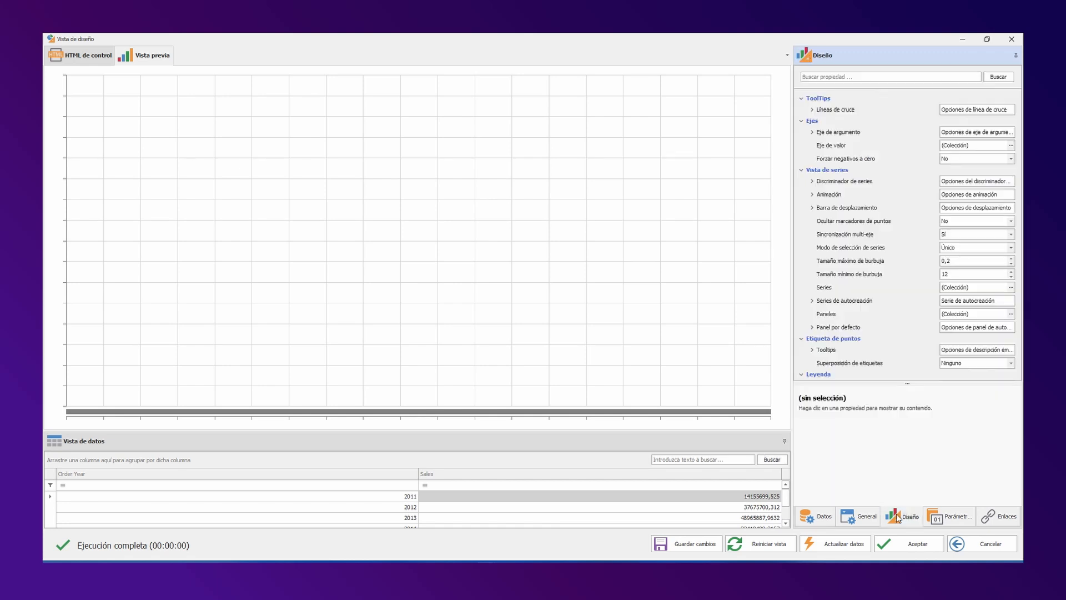
{"action": "left_click", "coordinate": [1011, 287]}
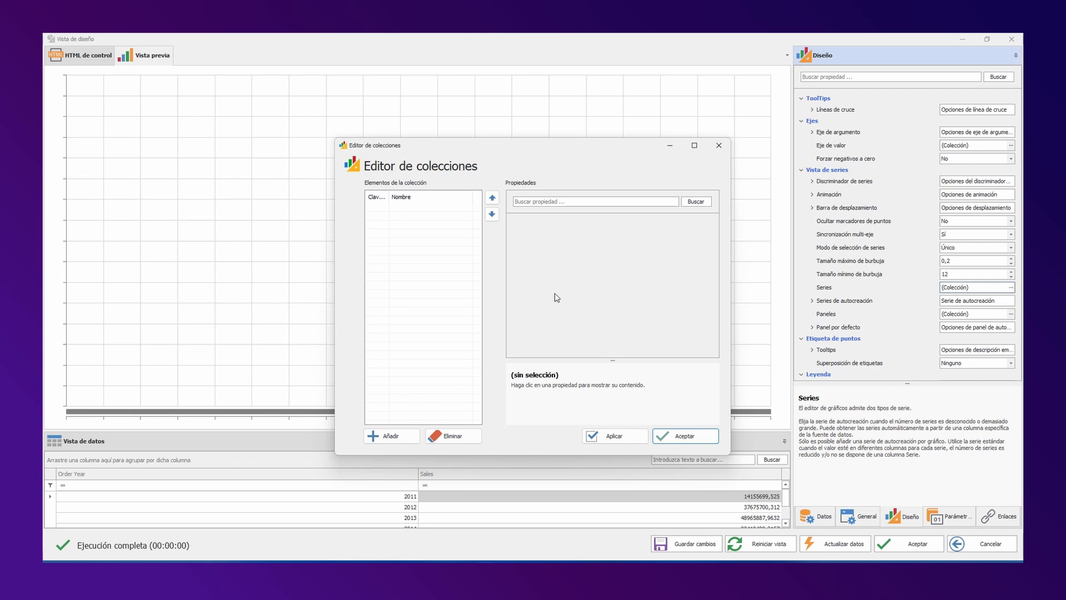
{"action": "left_click", "coordinate": [397, 436]}
{"action": "scroll", "coordinate": [580, 329], "scroll_direction": "down", "scroll_amount": 5}
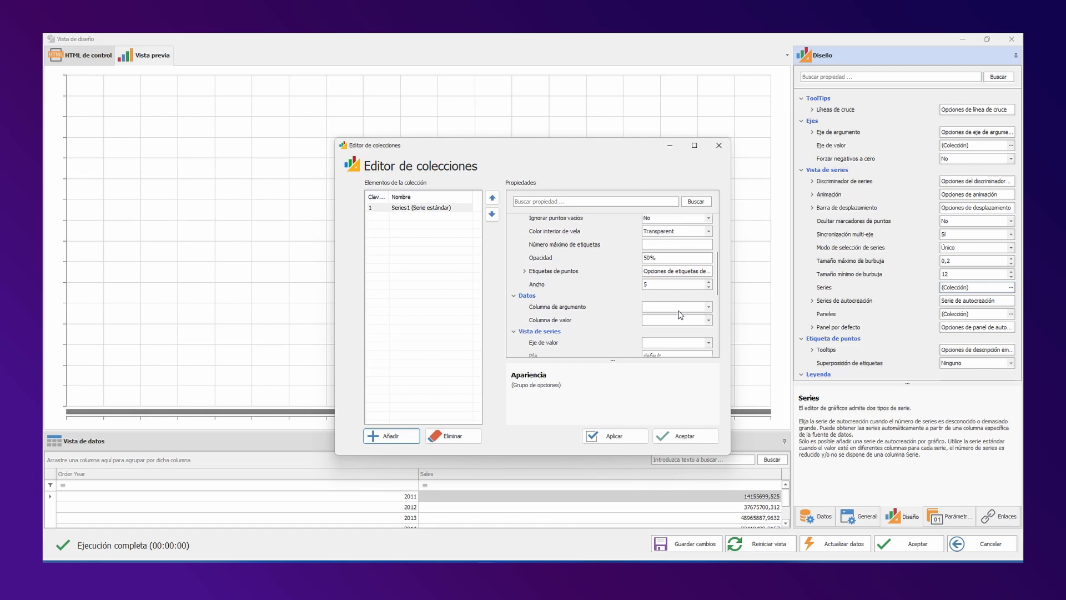
{"action": "left_click", "coordinate": [709, 307]}
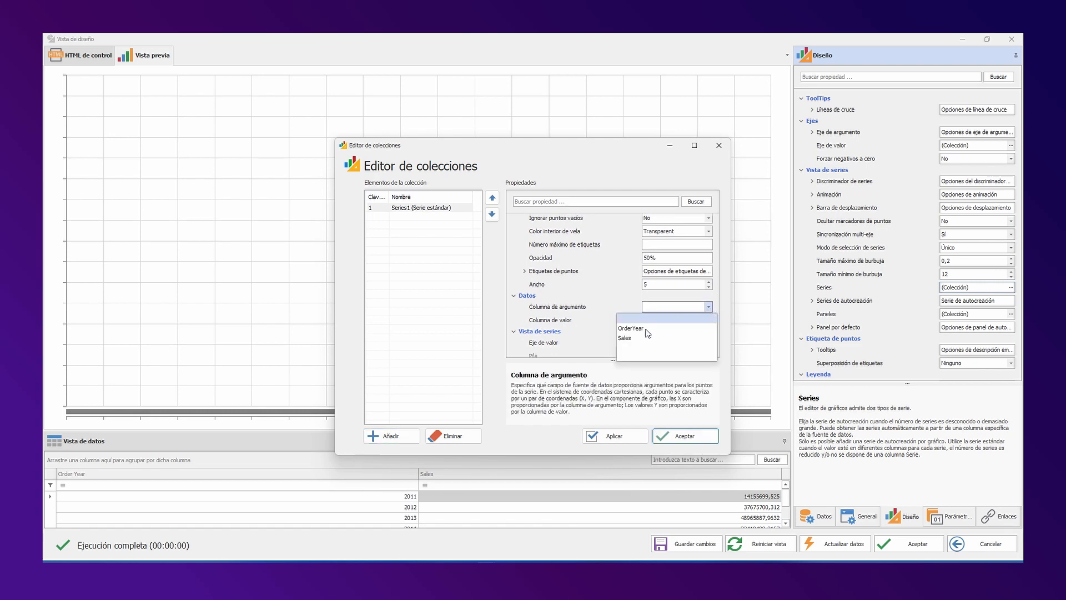
{"action": "left_click", "coordinate": [633, 329]}
{"action": "left_click", "coordinate": [709, 320]}
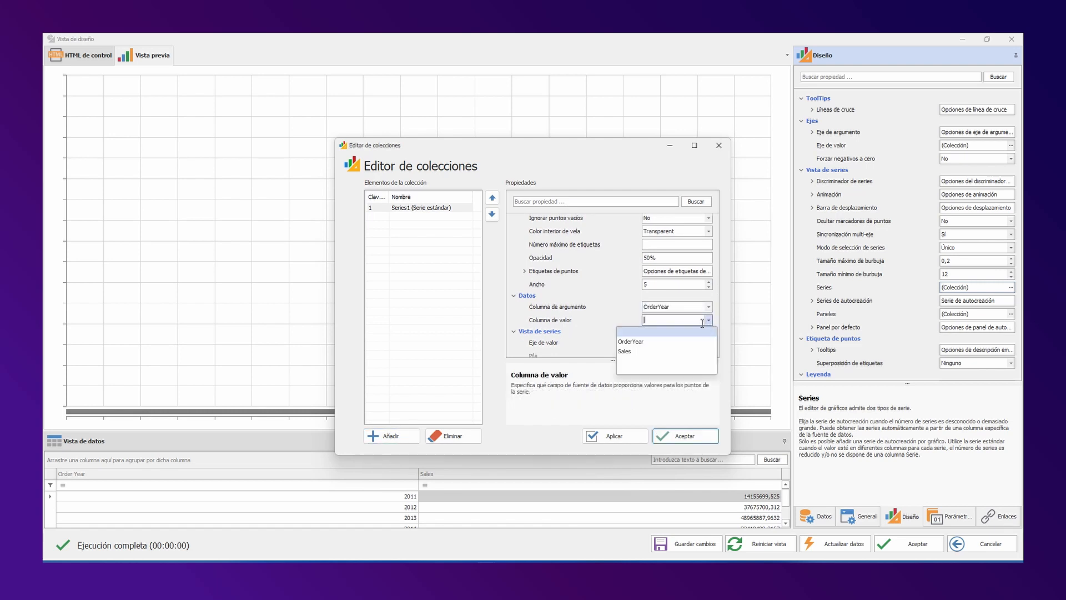
{"action": "left_click", "coordinate": [644, 351]}
{"action": "left_click", "coordinate": [630, 435]}
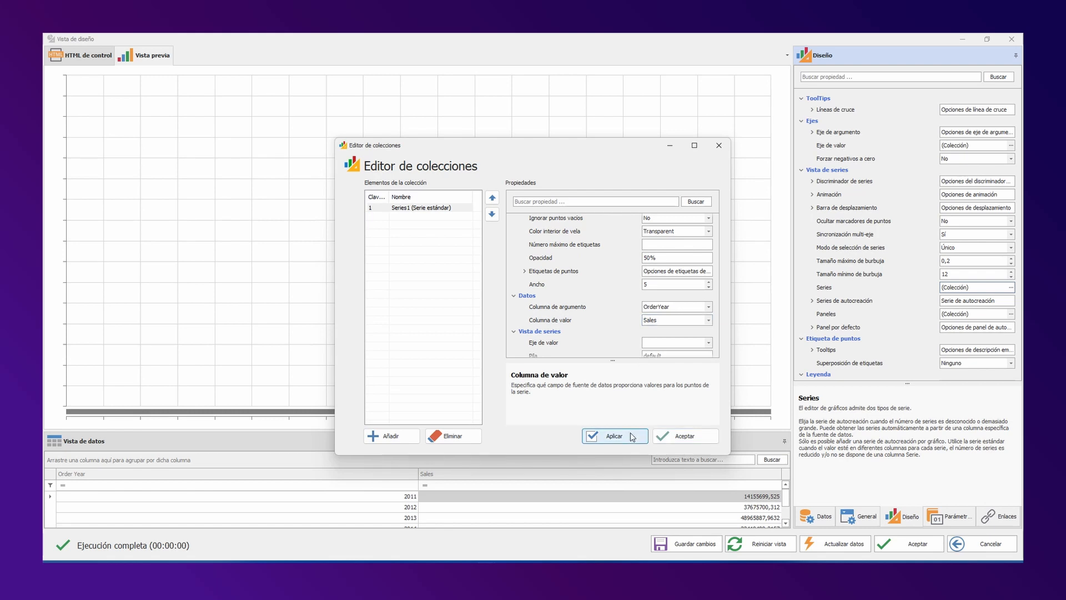
{"action": "left_click", "coordinate": [688, 436]}
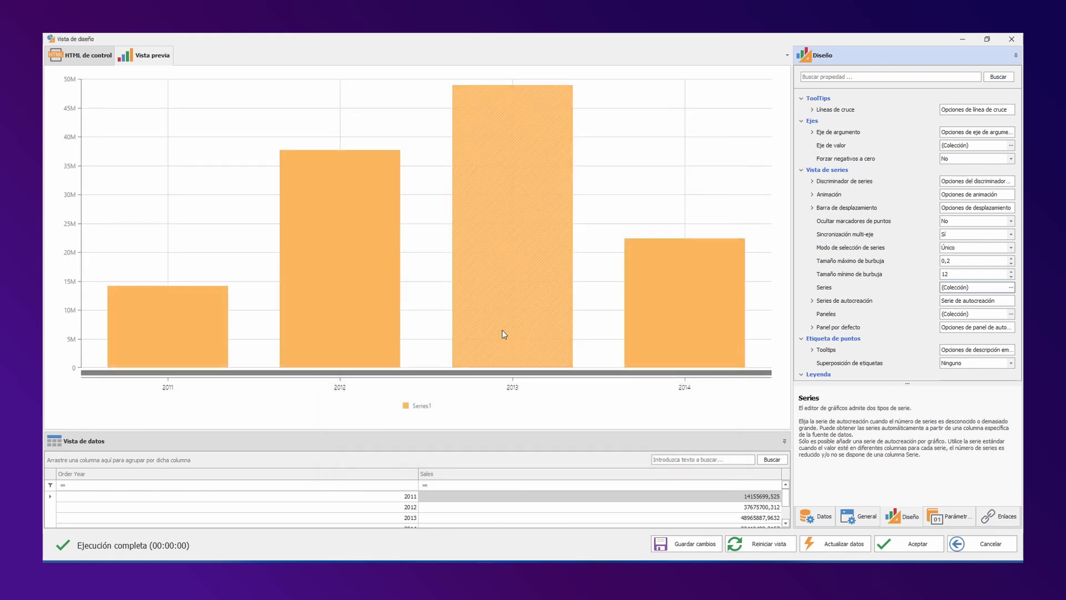
Step: Set the chart's color palette to Concourse and accept the control's design
{"action": "left_click", "coordinate": [844, 516]}
{"action": "left_click", "coordinate": [912, 160]}
{"action": "left_click", "coordinate": [1009, 160]}
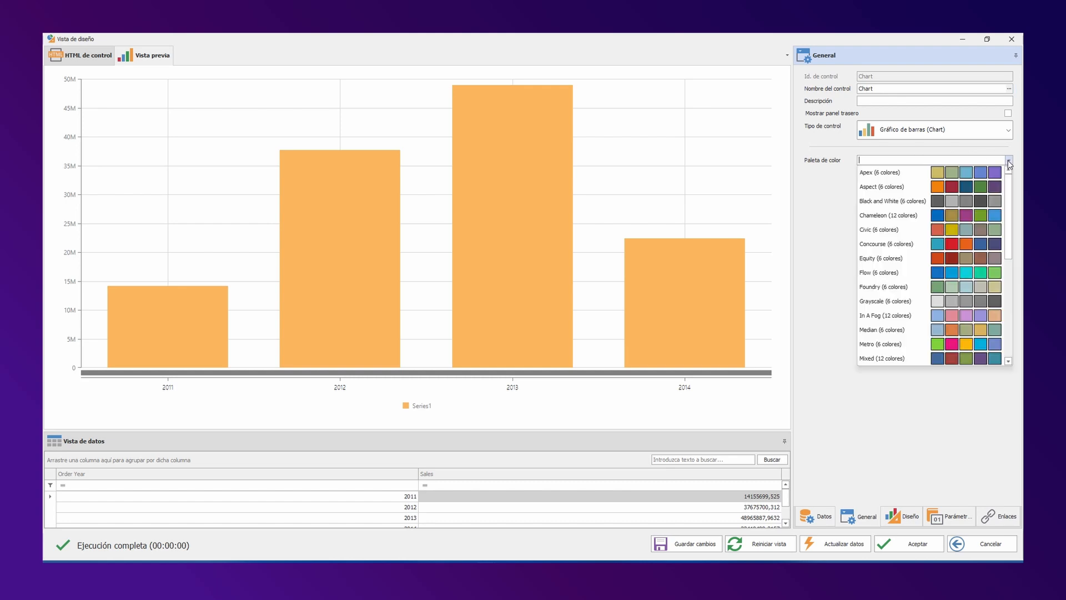
{"action": "left_click", "coordinate": [888, 243]}
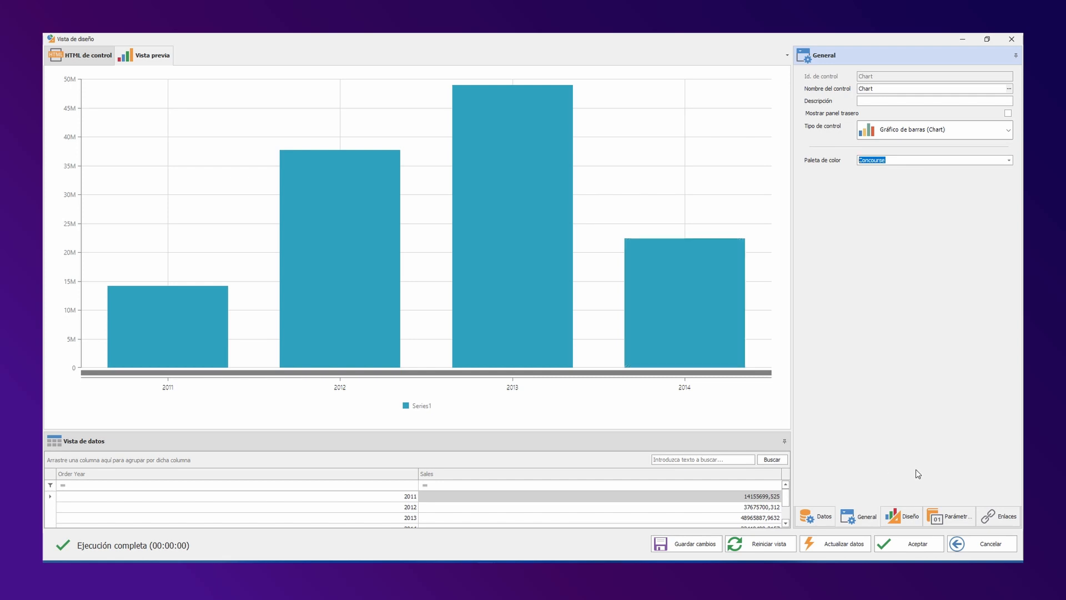
{"action": "left_click", "coordinate": [937, 538]}
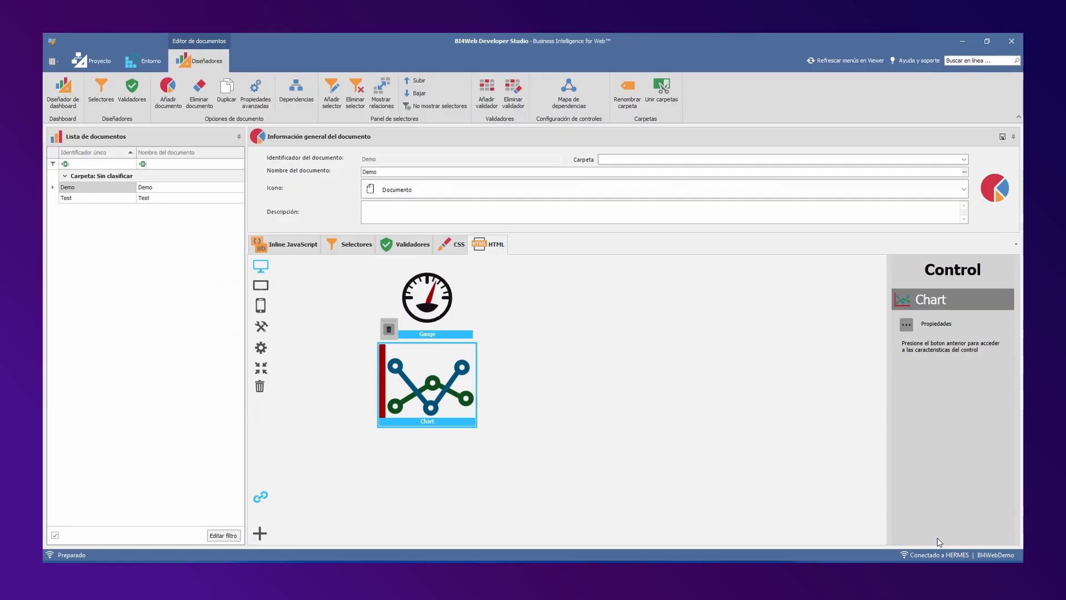
Step: Add a row with a 6-unit column below the chart and place a Chart control named Donut in it
{"action": "left_click", "coordinate": [270, 528]}
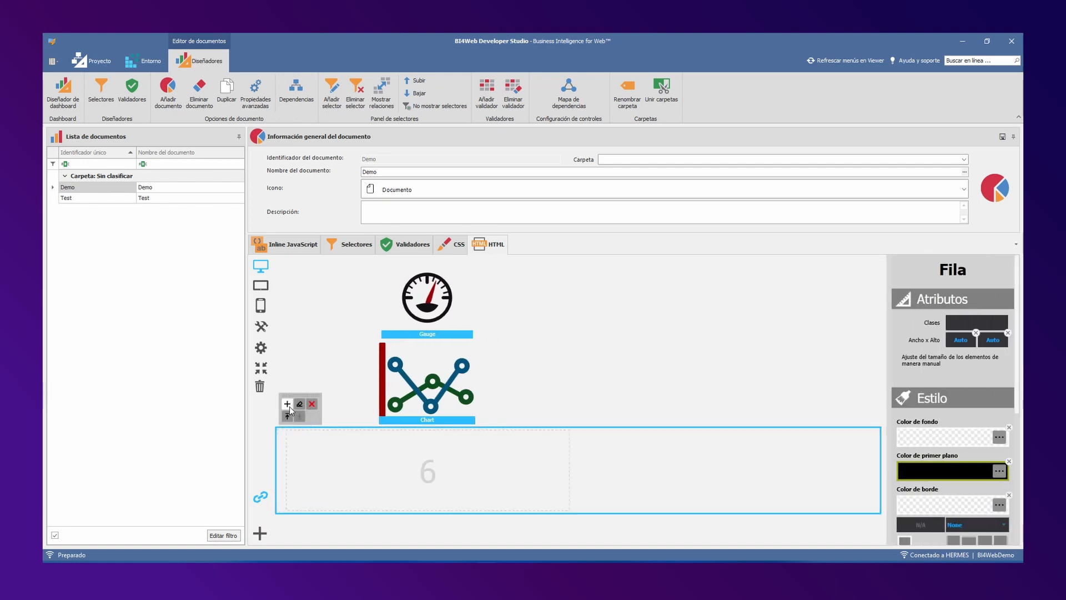
{"action": "left_click", "coordinate": [261, 348]}
{"action": "left_click_drag", "start_coordinate": [272, 355], "coordinate": [519, 472]}
{"action": "left_click", "coordinate": [571, 278]}
{"action": "key", "text": "Tab"}
{"action": "type", "text": "Do"}
{"action": "key", "text": "Return"}
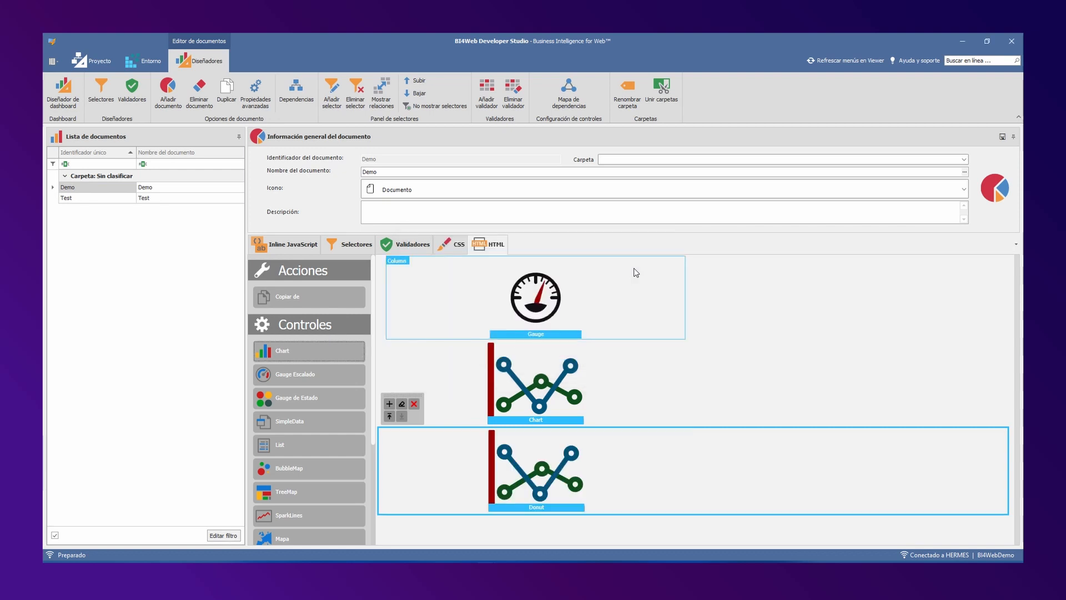
Step: Open the Donut control's properties and add an integer input parameter SelectedYear with test value 2011
{"action": "left_click", "coordinate": [547, 445]}
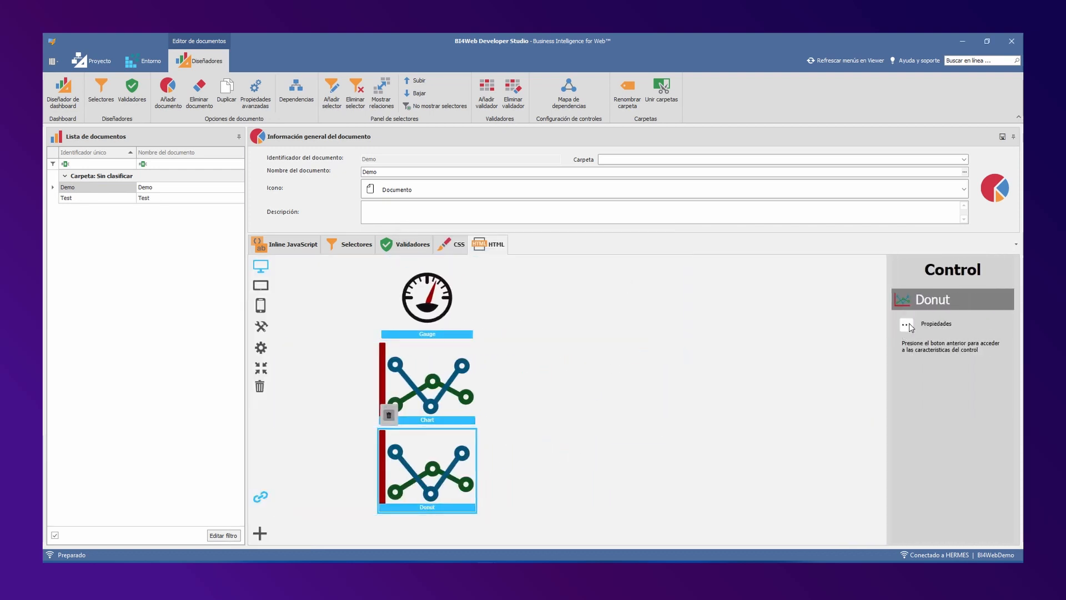
{"action": "left_click", "coordinate": [907, 325]}
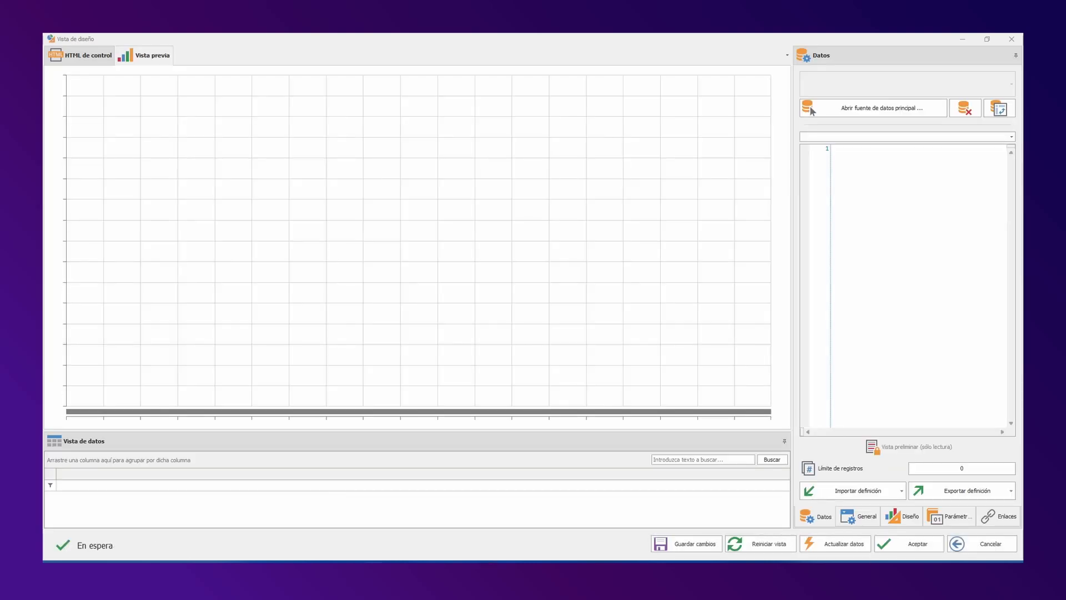
{"action": "left_click", "coordinate": [950, 517]}
{"action": "left_click", "coordinate": [861, 491]}
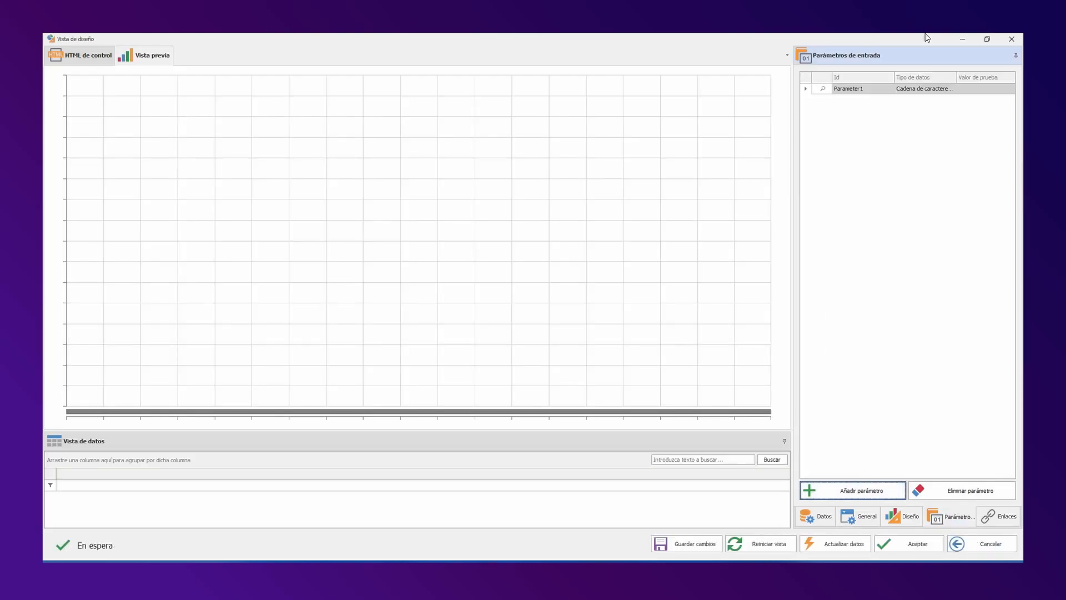
{"action": "double_click", "coordinate": [887, 91]}
{"action": "type", "text": "S"}
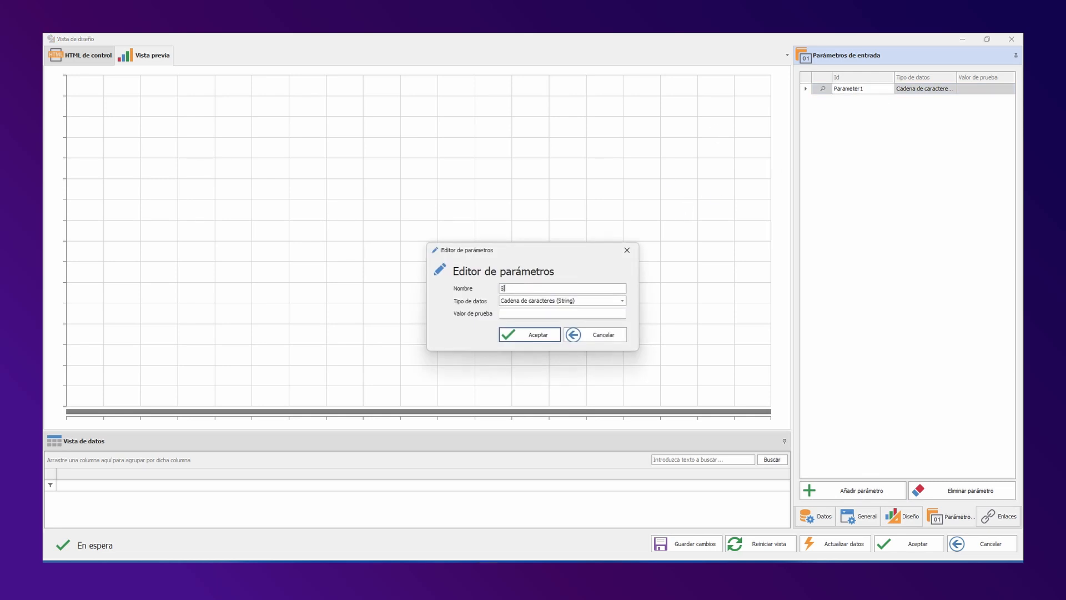
{"action": "type", "text": "electedYear"}
{"action": "key", "text": "Tab"}
{"action": "key", "text": "Down"}
{"action": "key", "text": "Tab"}
{"action": "type", "text": "20"}
{"action": "key", "text": "Return"}
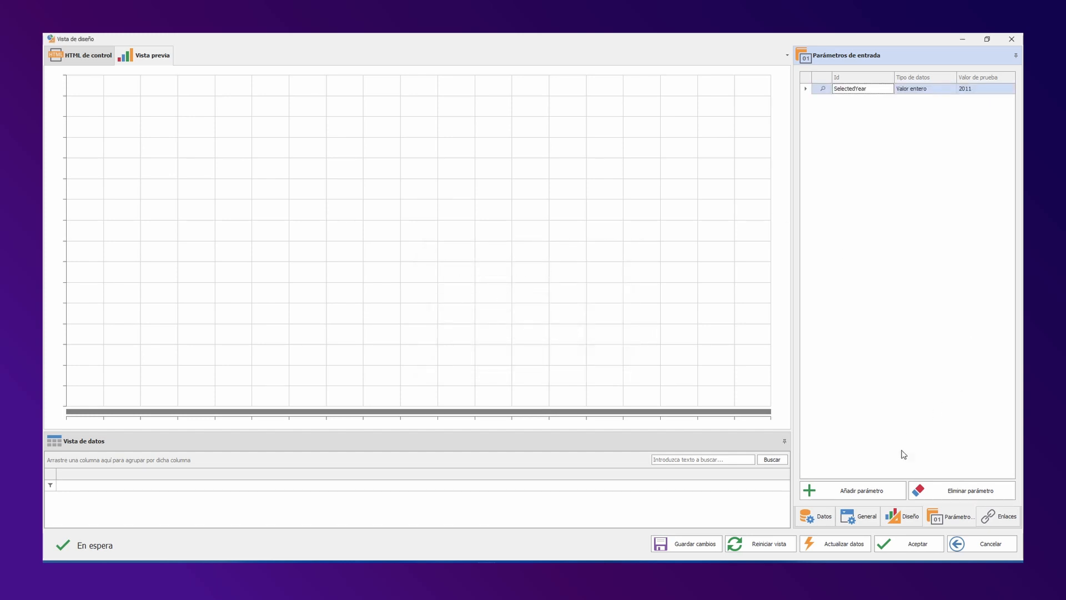
Step: Start an SQL main data source for the Donut control using the AdventureWorks connection
{"action": "left_click", "coordinate": [828, 517]}
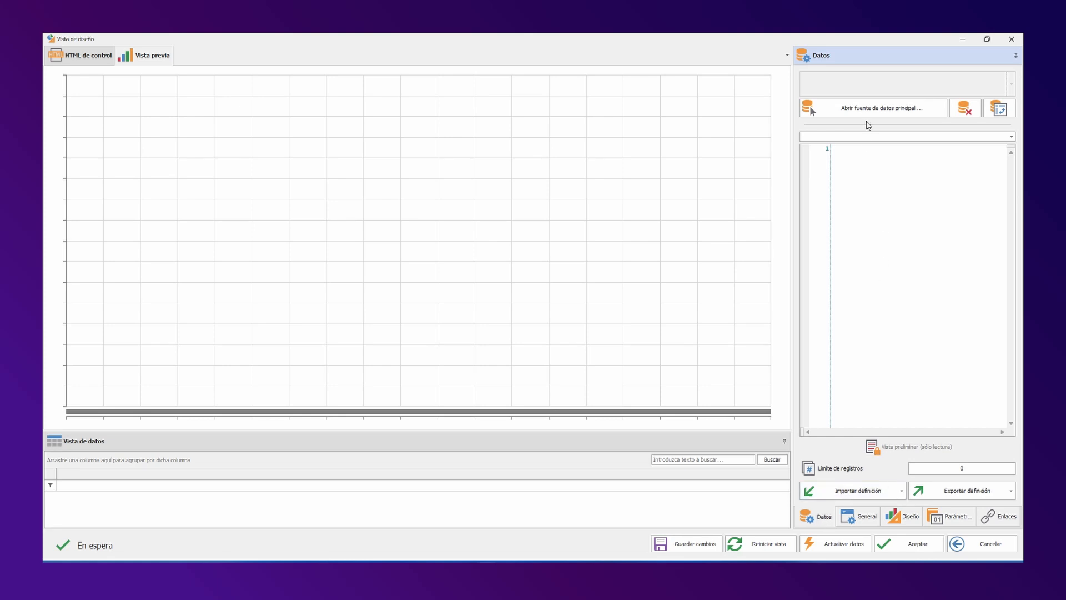
{"action": "left_click", "coordinate": [868, 111]}
{"action": "left_click", "coordinate": [514, 342]}
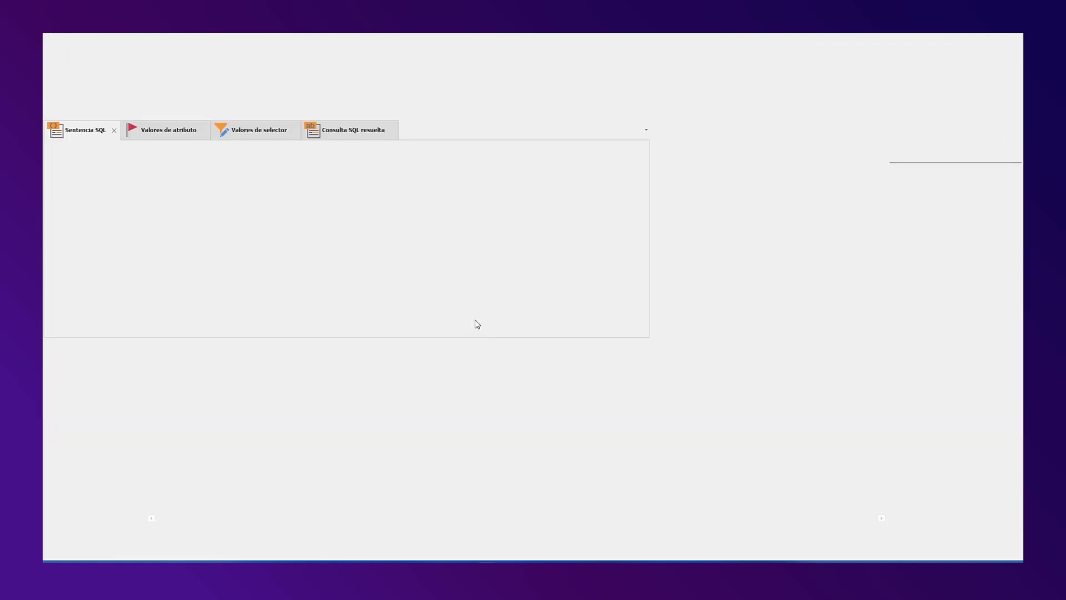
{"action": "left_click", "coordinate": [169, 180]}
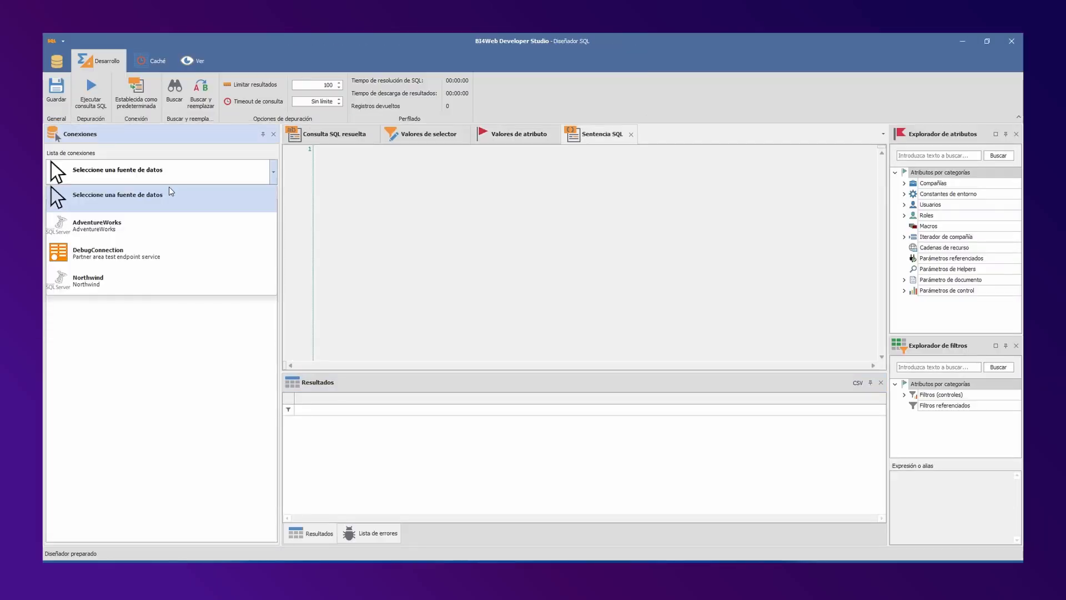
{"action": "left_click", "coordinate": [160, 216]}
Step: Write, run and save a query returning CountryRegionCode as Pais and SUM(TotalDue) as Total, filtered by order year and grouped by country, and refresh the designer data
{"action": "left_click", "coordinate": [368, 203]}
{"action": "key", "text": "Return"}
{"action": "type", "text": "SELECT  Sales.SalesTerritory.CountryRegionCode as Pais,         SUM(Sales.SalesOrderHeader.TotalDue) as Total FROM Sales.SalesOrderHeader, Sales.Customer, Sales.SalesTerritory WHERE YEAR(Sales.SalesOrderHeader.OrderDAte) = $[ControlParameter:SelectedYear]$ AND Sales.Customer.CustomerId = Sales.SalesOrderHeader.CustomerId AND  Sales.SalesTerritory.TerritoryId =  Sales.Customer.TerritoryId GROUP BY Sales.SalesTerritory.CountryRegionCode"}
{"action": "key", "text": "F5"}
{"action": "left_click", "coordinate": [50, 85]}
{"action": "double_click", "coordinate": [51, 44]}
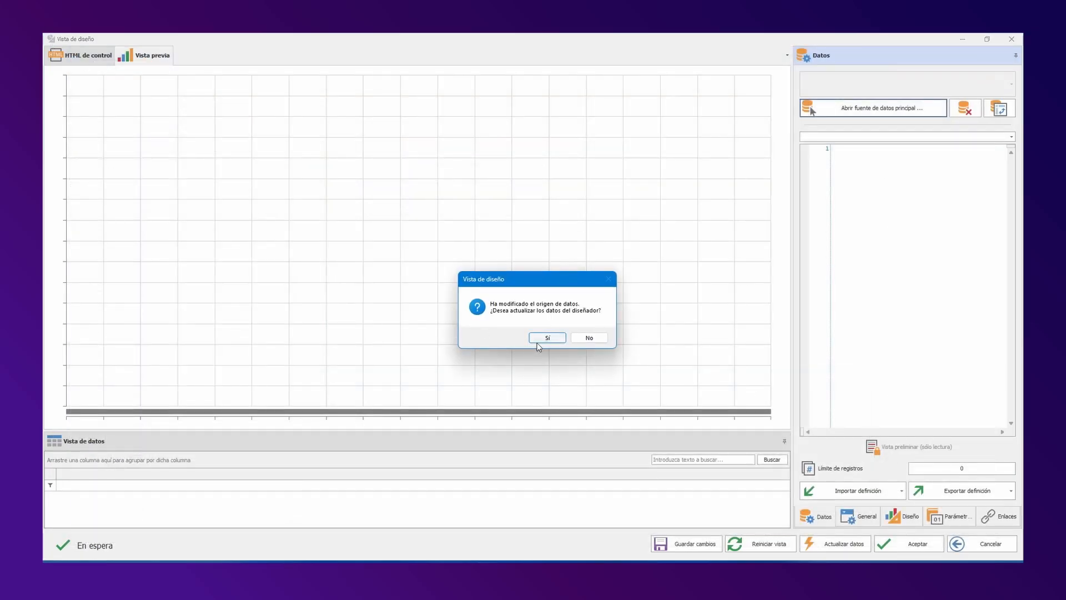
{"action": "left_click", "coordinate": [536, 340]}
{"action": "left_click", "coordinate": [632, 378]}
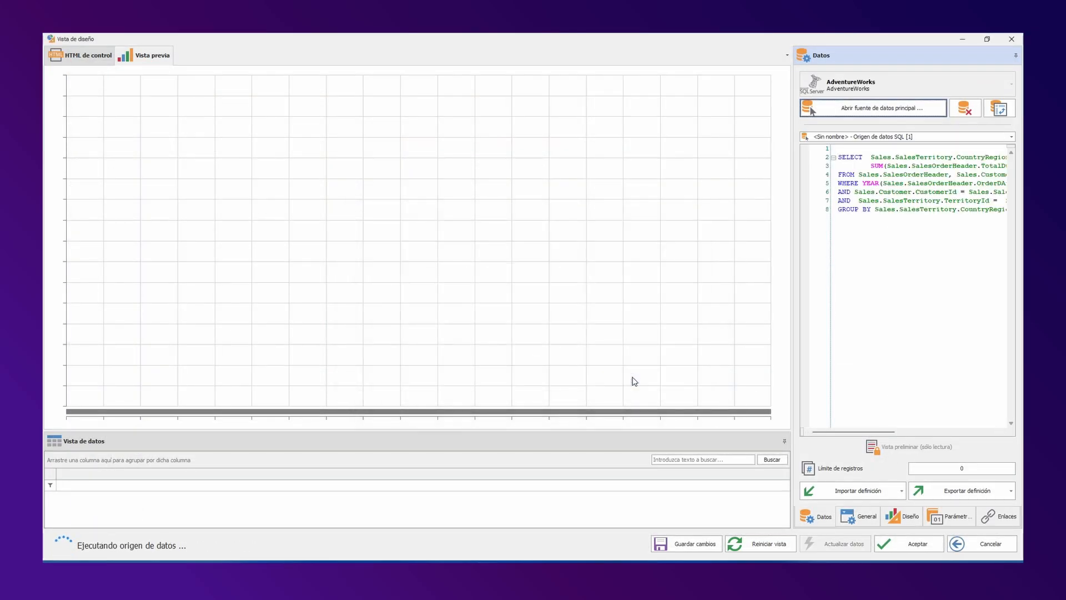
Step: Add a standard series to the Donut control with Pais as argument column and Total as value column, and apply it
{"action": "left_click", "coordinate": [894, 521]}
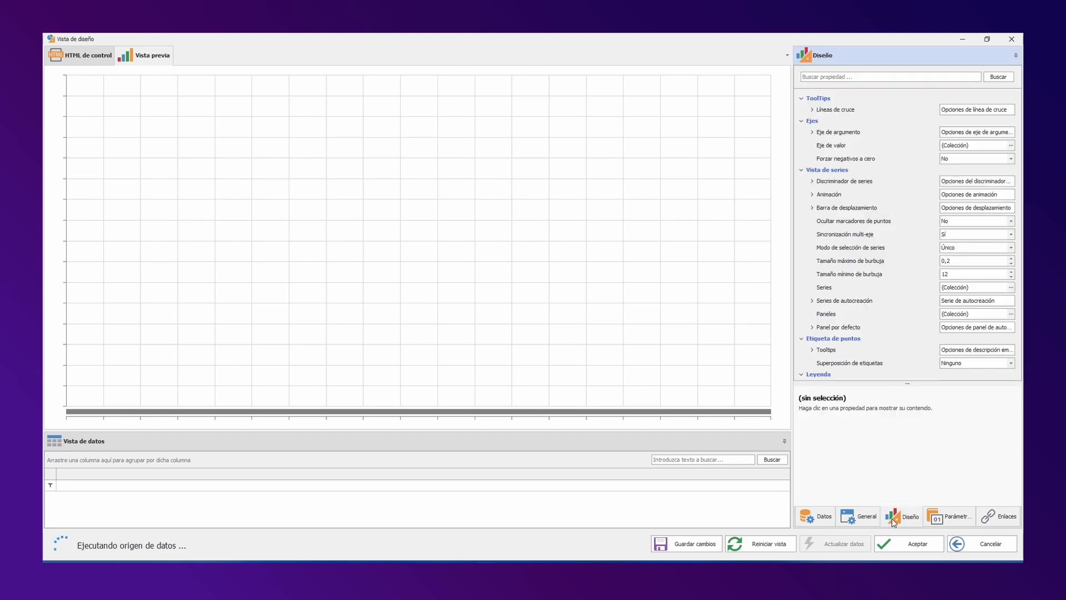
{"action": "left_click", "coordinate": [1010, 287]}
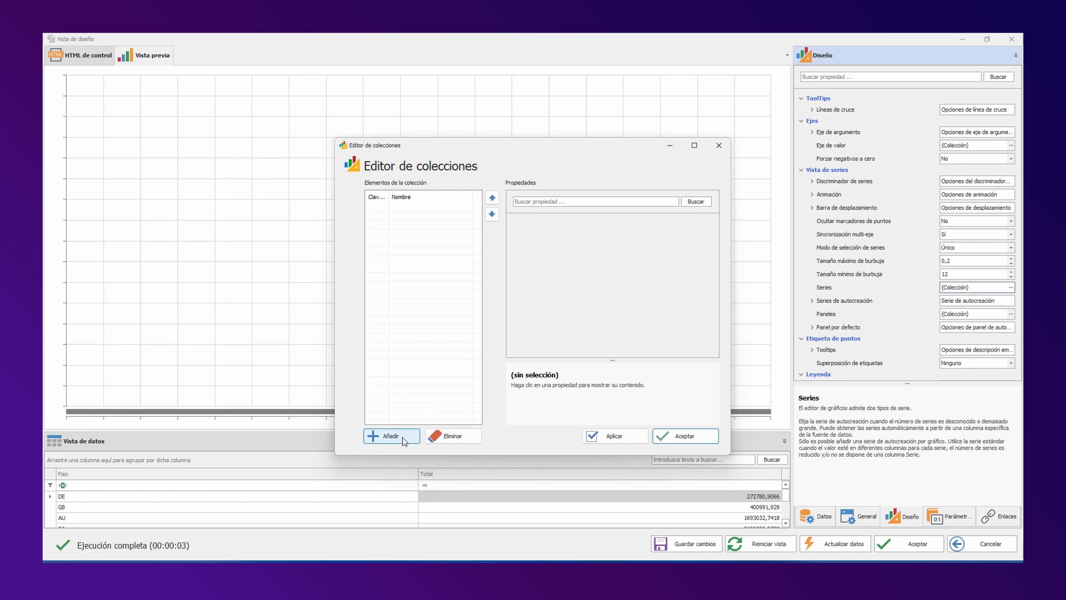
{"action": "left_click", "coordinate": [391, 436]}
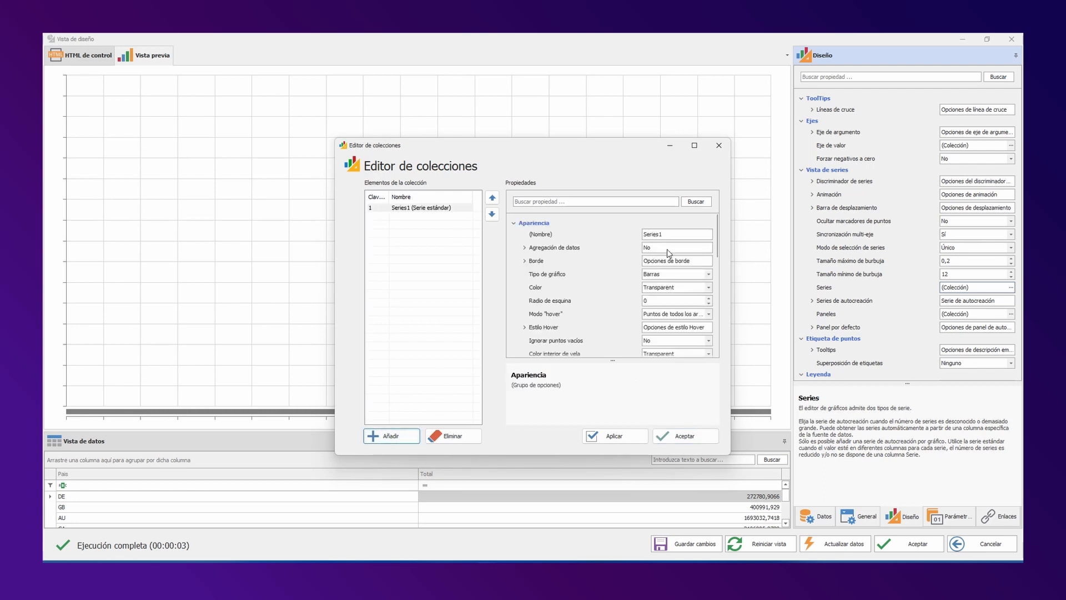
{"action": "scroll", "coordinate": [611, 283], "scroll_direction": "down", "scroll_amount": 3}
{"action": "scroll", "coordinate": [602, 293], "scroll_direction": "down", "scroll_amount": 5}
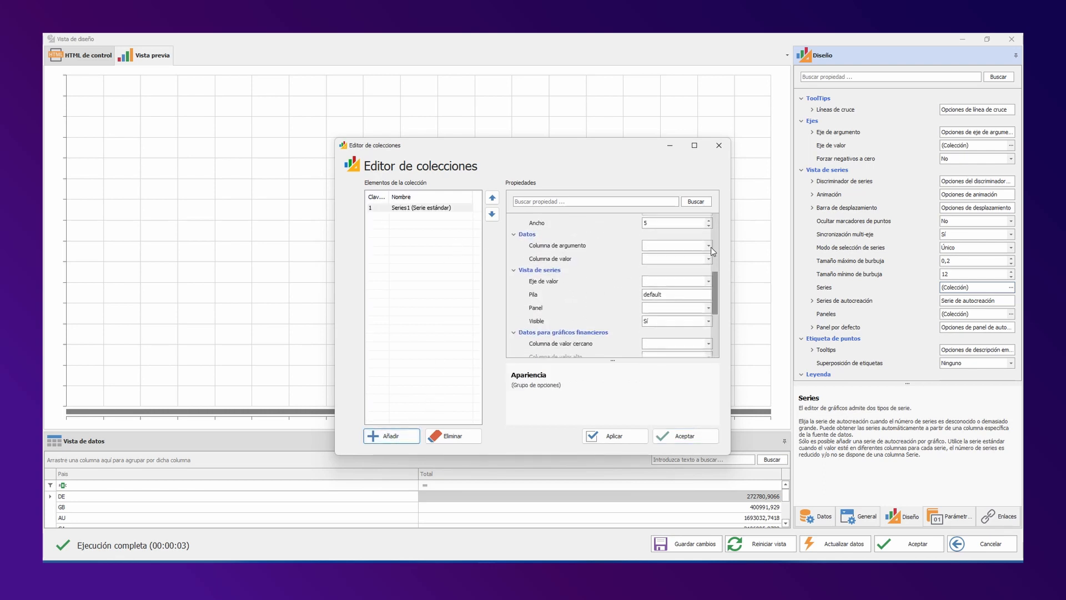
{"action": "left_click", "coordinate": [709, 246]}
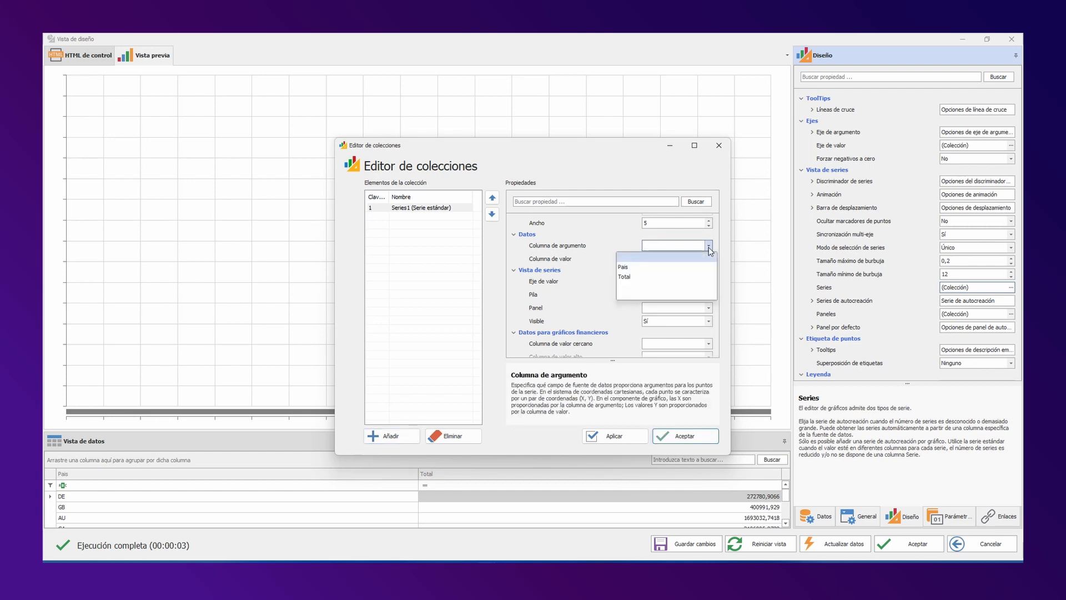
{"action": "left_click", "coordinate": [661, 267]}
{"action": "left_click", "coordinate": [708, 258]}
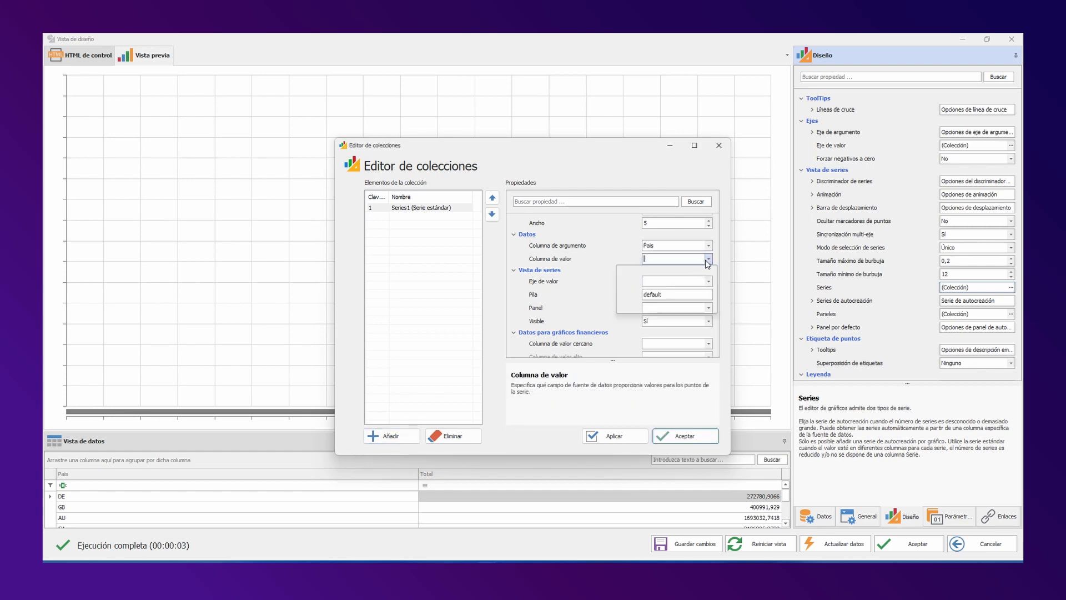
{"action": "left_click", "coordinate": [654, 290]}
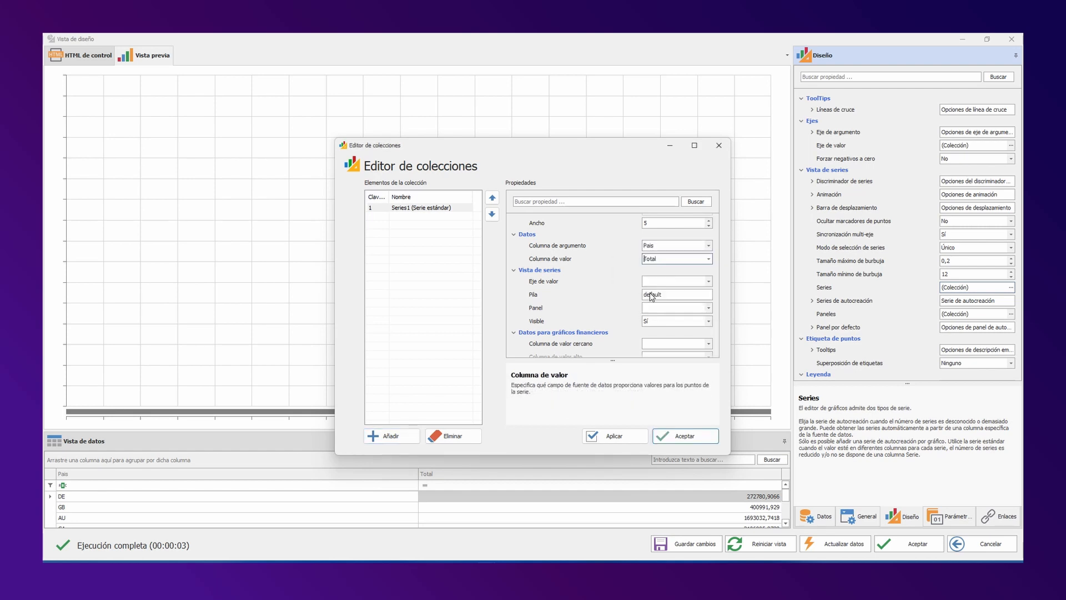
{"action": "left_click", "coordinate": [627, 436]}
{"action": "left_click", "coordinate": [673, 436]}
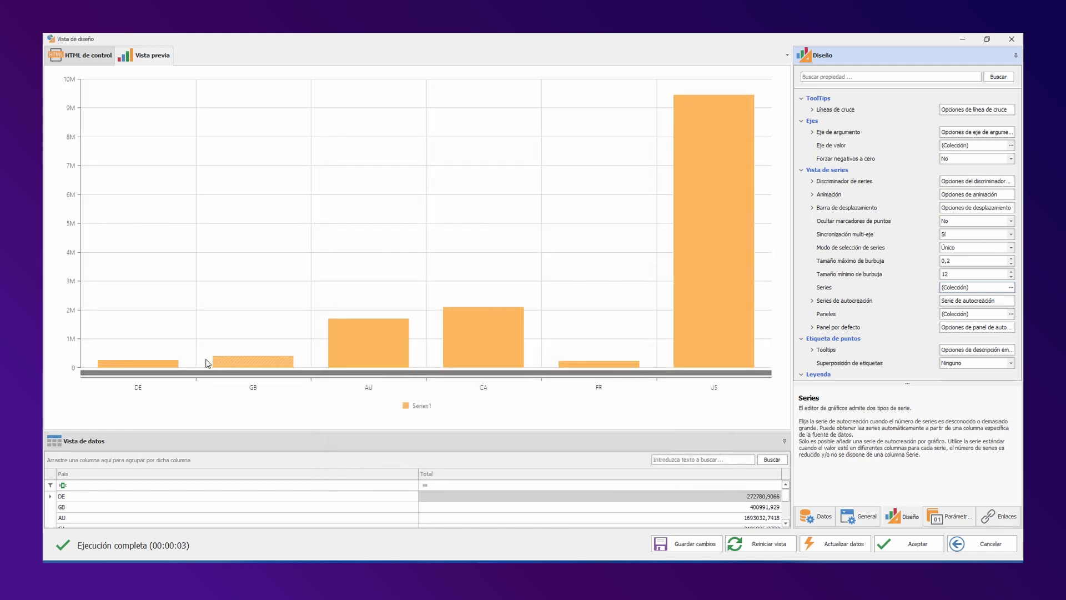
Step: Change the Donut control's type to Gráfico circular (Pie), accepting the property reset and the parameter values
{"action": "left_click", "coordinate": [868, 519]}
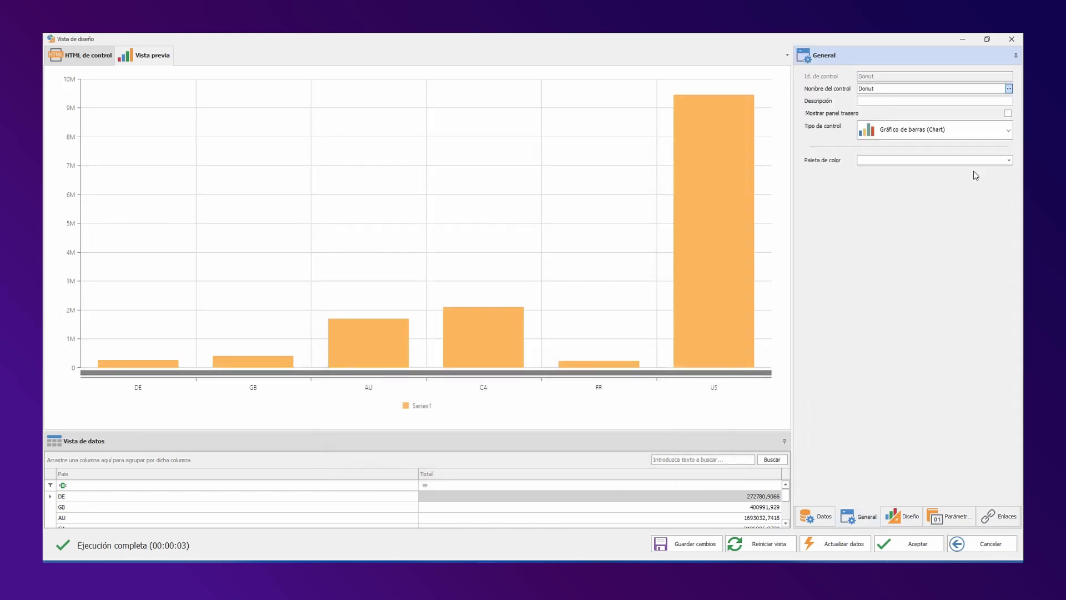
{"action": "left_click", "coordinate": [935, 137]}
{"action": "left_click", "coordinate": [933, 161]}
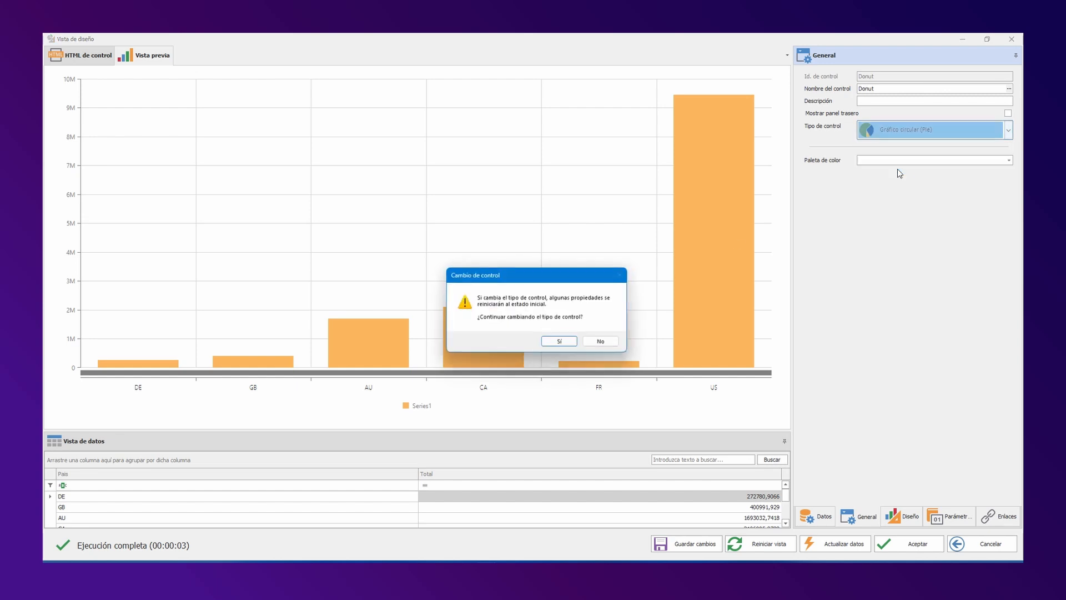
{"action": "left_click", "coordinate": [562, 344]}
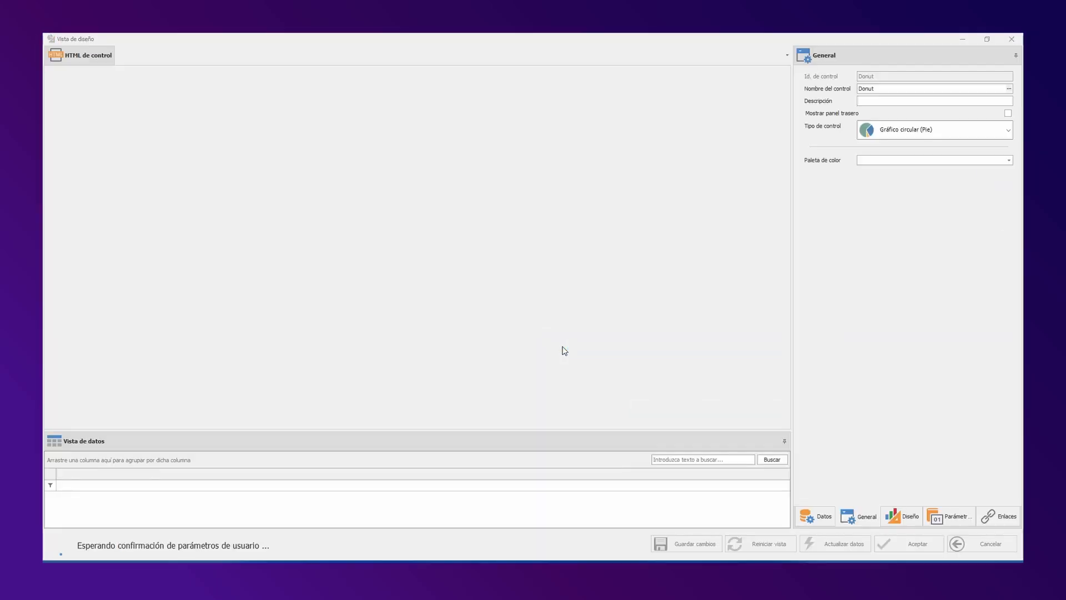
{"action": "left_click", "coordinate": [595, 381]}
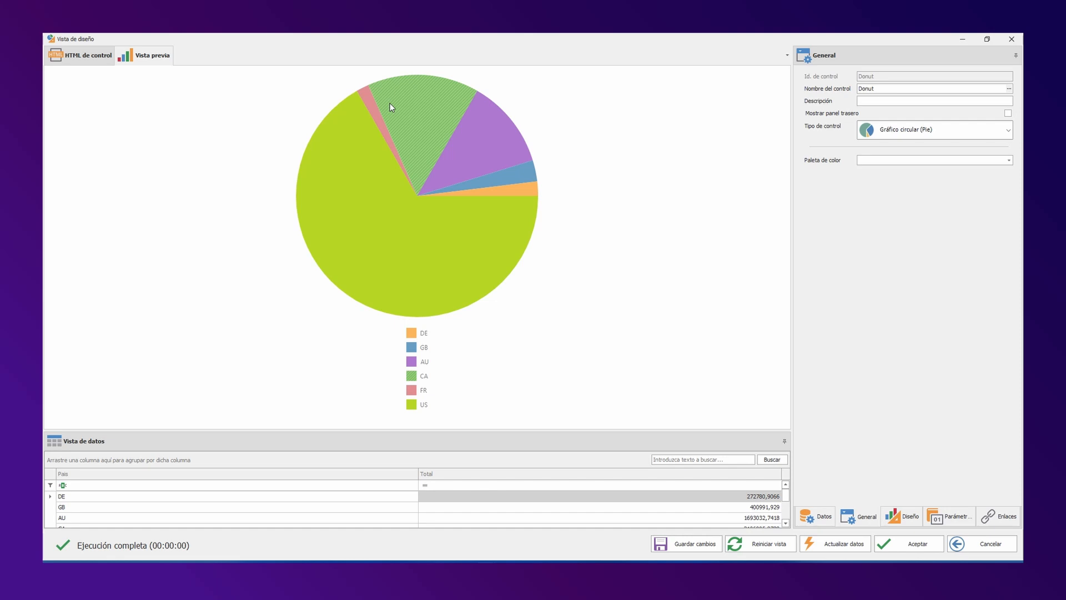
Step: Apply the Concourse colour palette to the pie control and change its chart type to Donut
{"action": "left_click", "coordinate": [1008, 160]}
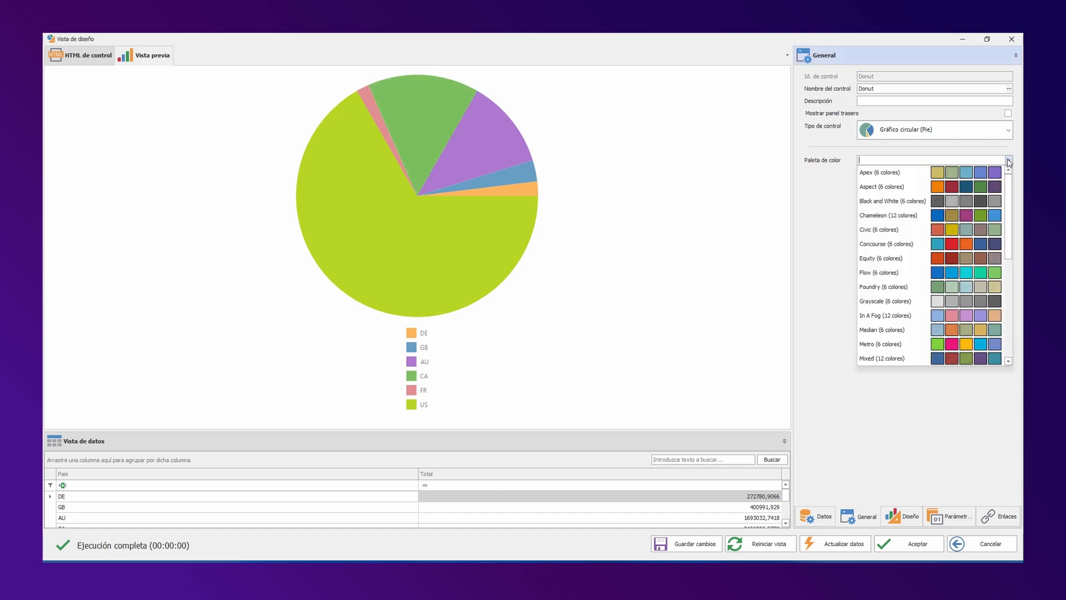
{"action": "left_click", "coordinate": [901, 244]}
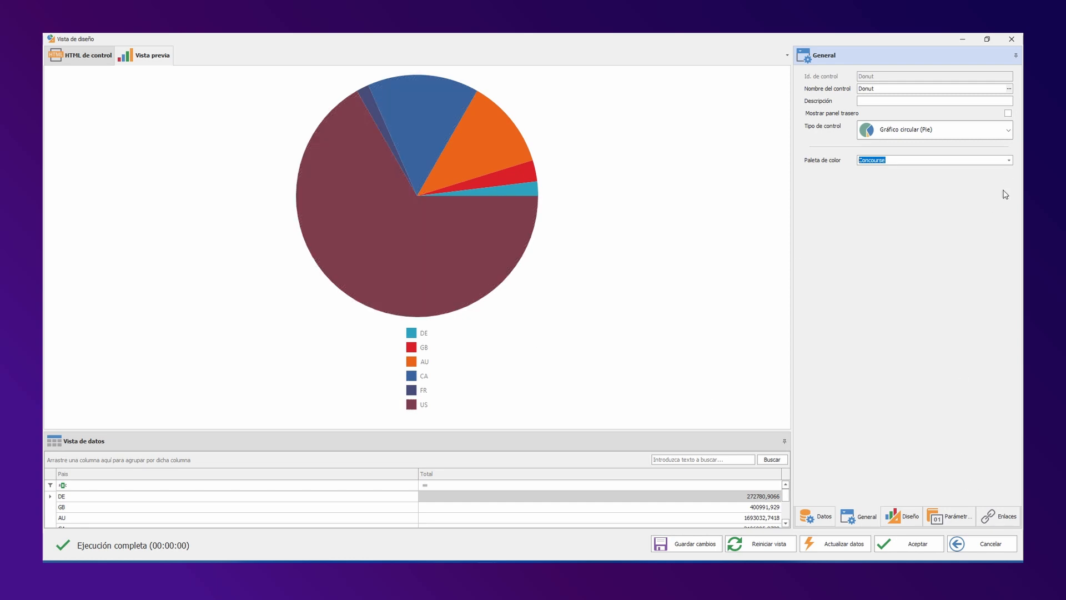
{"action": "left_click", "coordinate": [904, 516]}
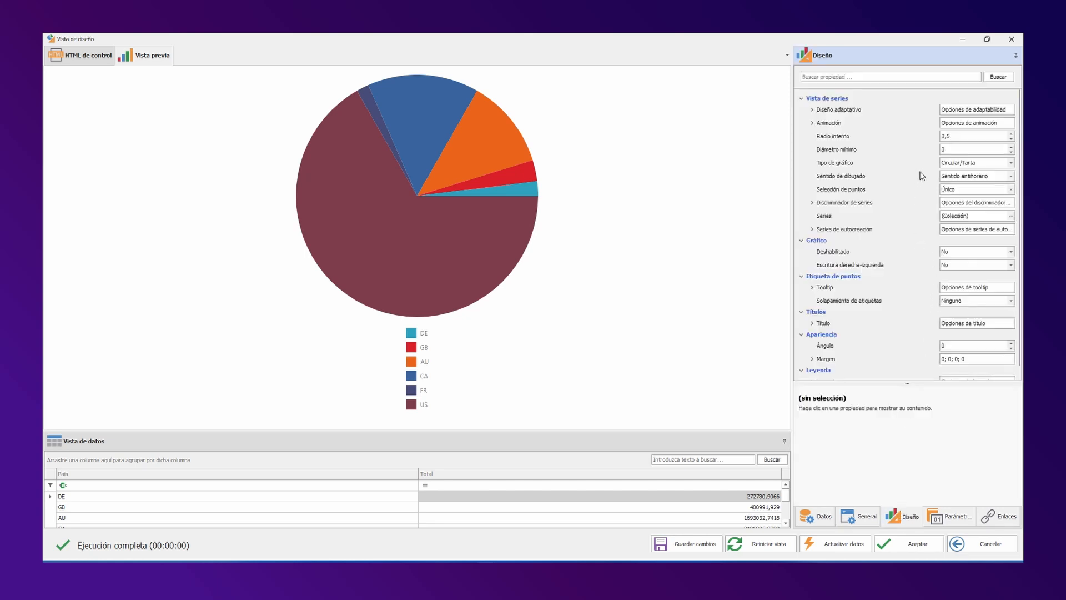
{"action": "left_click", "coordinate": [1007, 164]}
{"action": "left_click", "coordinate": [977, 177]}
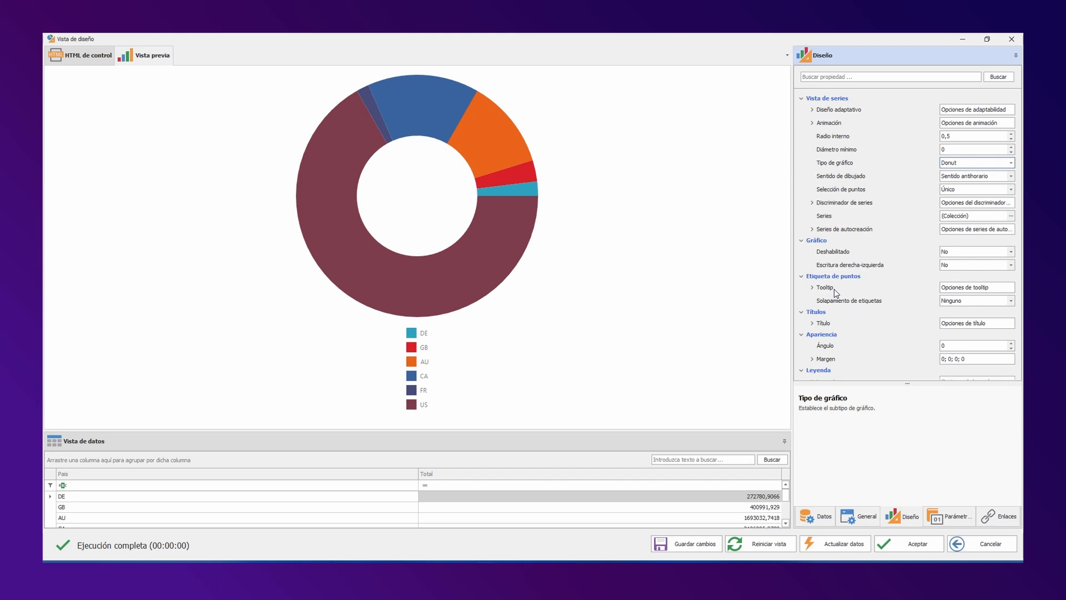
Step: Set the donut legend's orientation to Horizontal and accept the control's design
{"action": "scroll", "coordinate": [834, 291], "scroll_direction": "down", "scroll_amount": 1}
{"action": "left_click", "coordinate": [812, 368]}
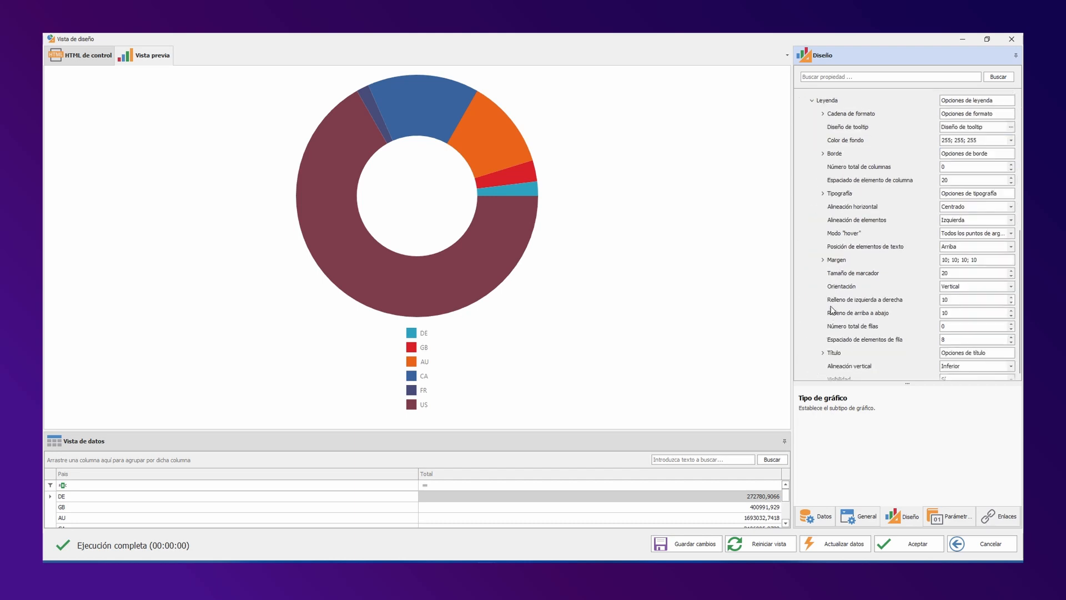
{"action": "left_click", "coordinate": [837, 288]}
{"action": "left_click", "coordinate": [1011, 286]}
{"action": "left_click", "coordinate": [972, 297]}
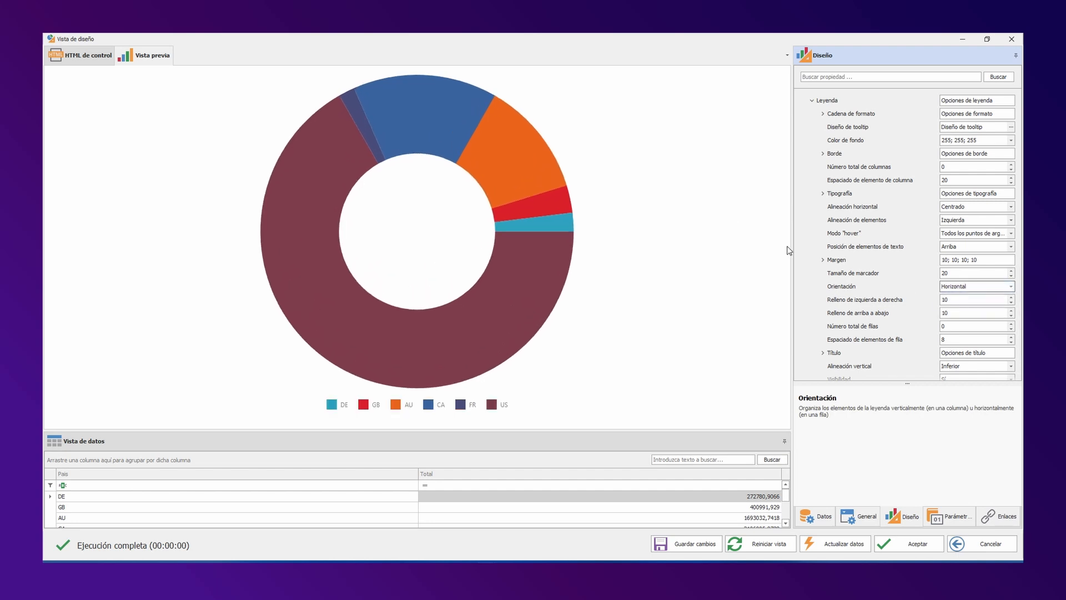
{"action": "left_click", "coordinate": [901, 544]}
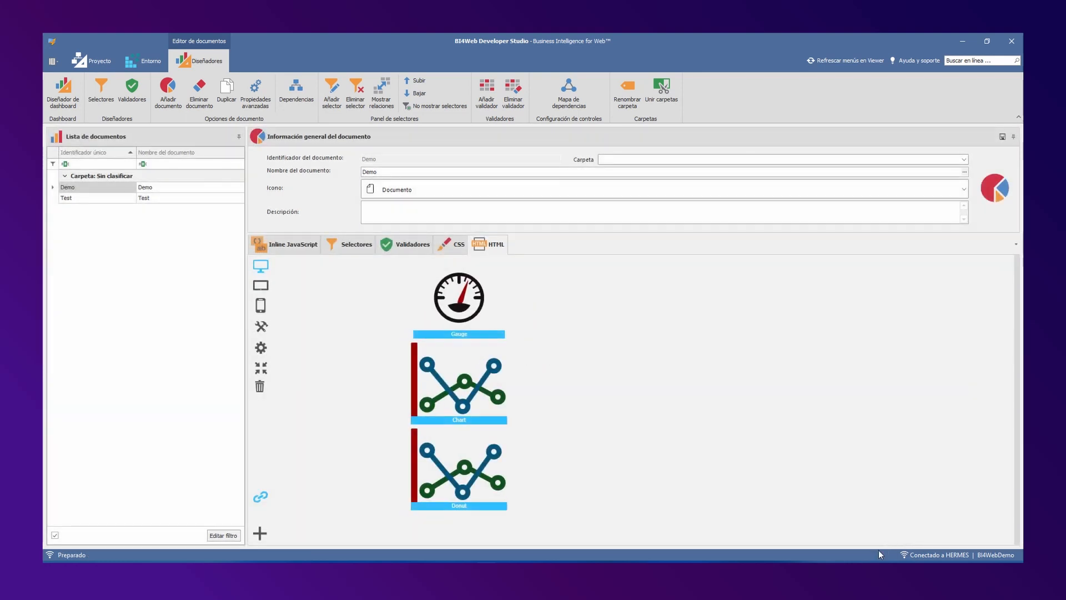
Step: Add a new row containing one column below the Donut control
{"action": "left_click", "coordinate": [260, 533]}
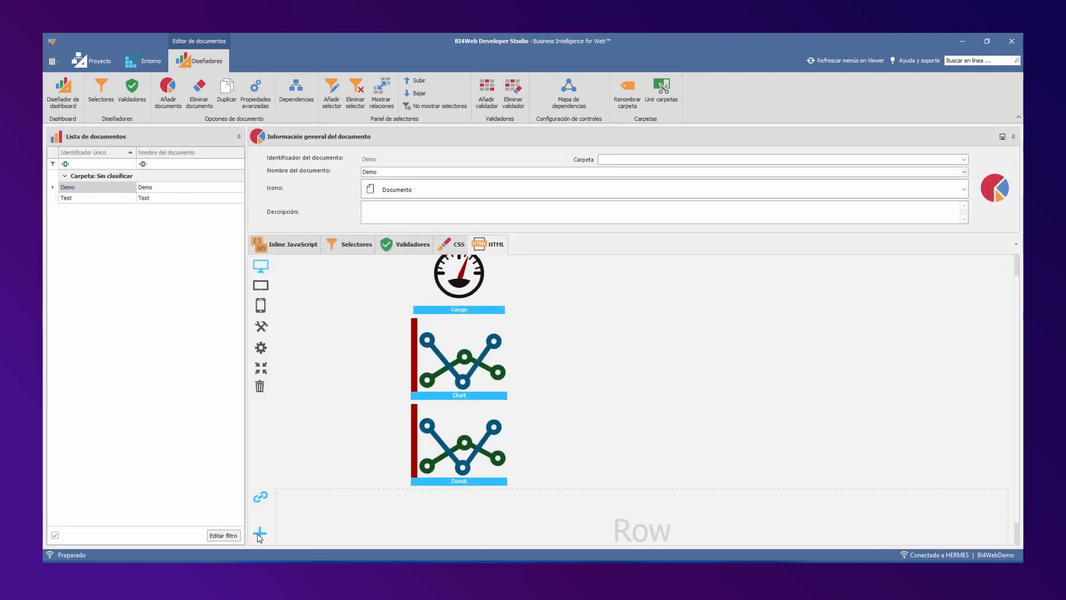
{"action": "left_click", "coordinate": [395, 526]}
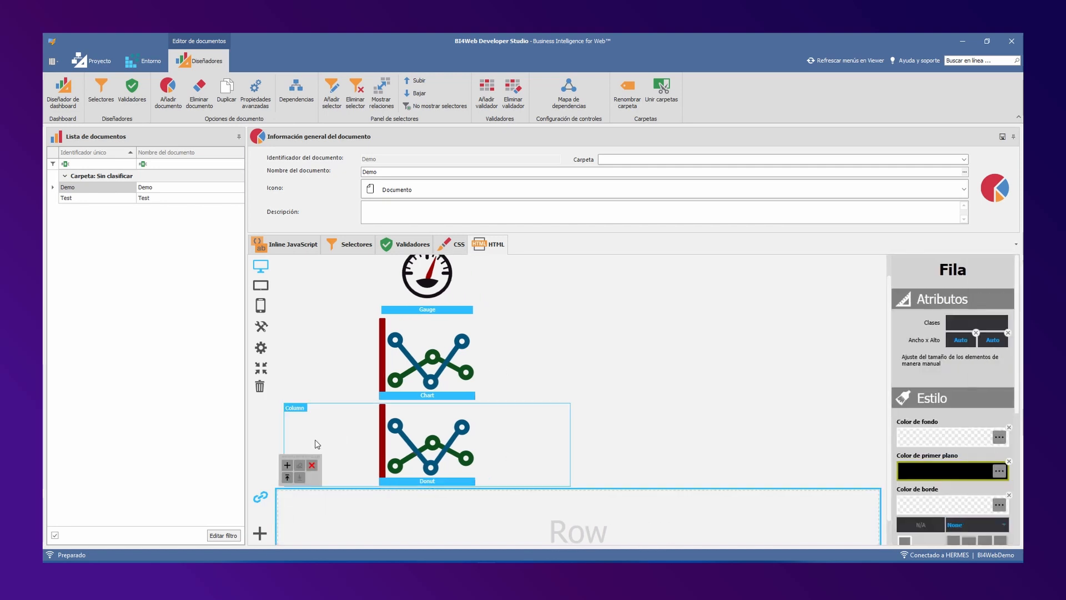
{"action": "left_click", "coordinate": [288, 466]}
Step: Place a Grid control in the new column and give it the control ID Table
{"action": "left_click", "coordinate": [261, 348]}
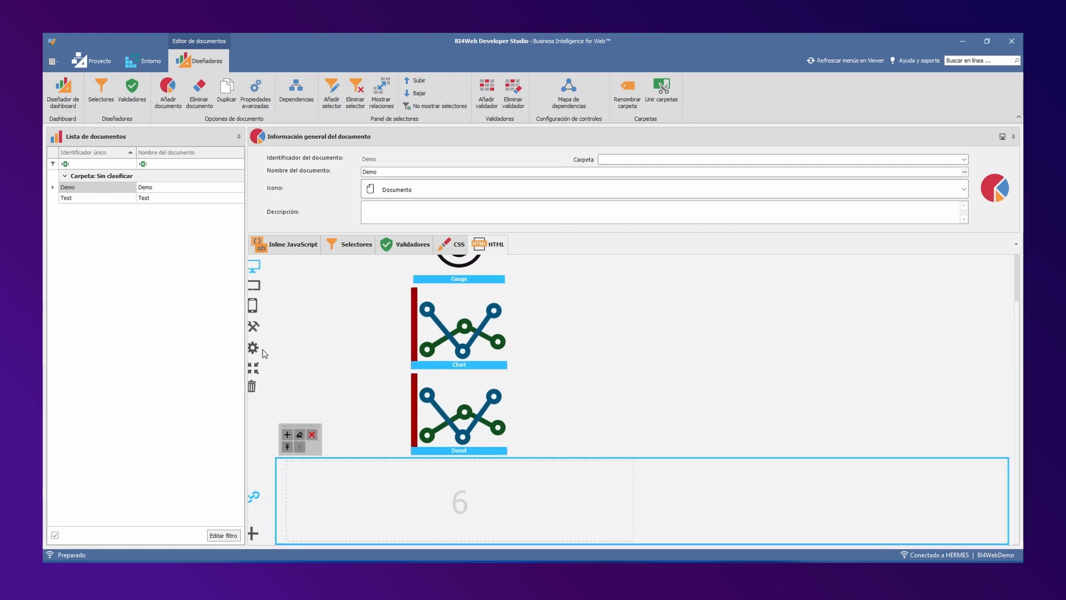
{"action": "left_click_drag", "start_coordinate": [284, 439], "coordinate": [521, 497]}
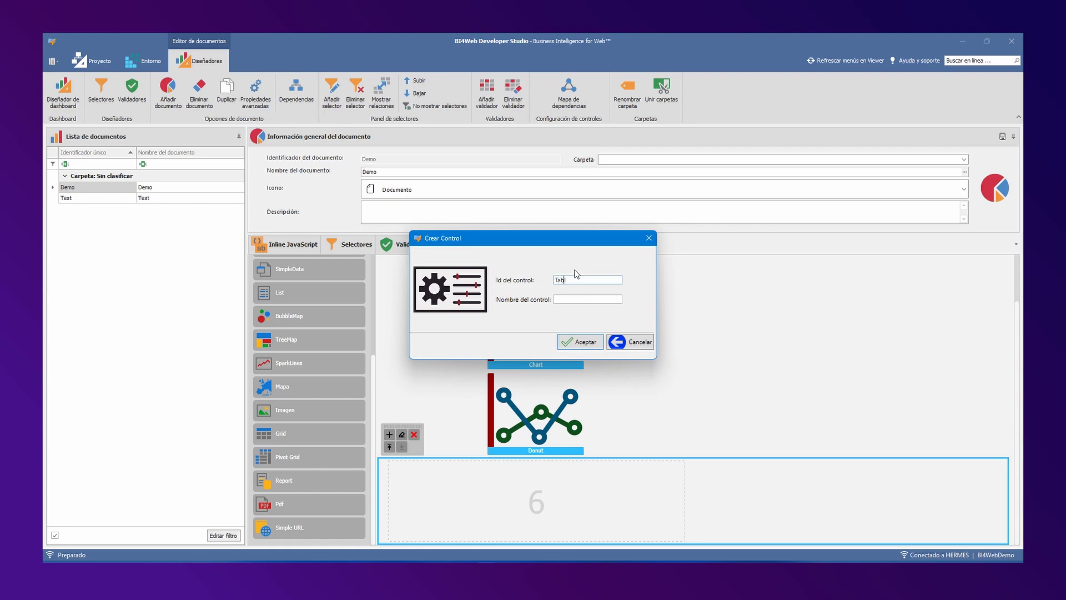
{"action": "type", "text": "Table"}
{"action": "key", "text": "Return"}
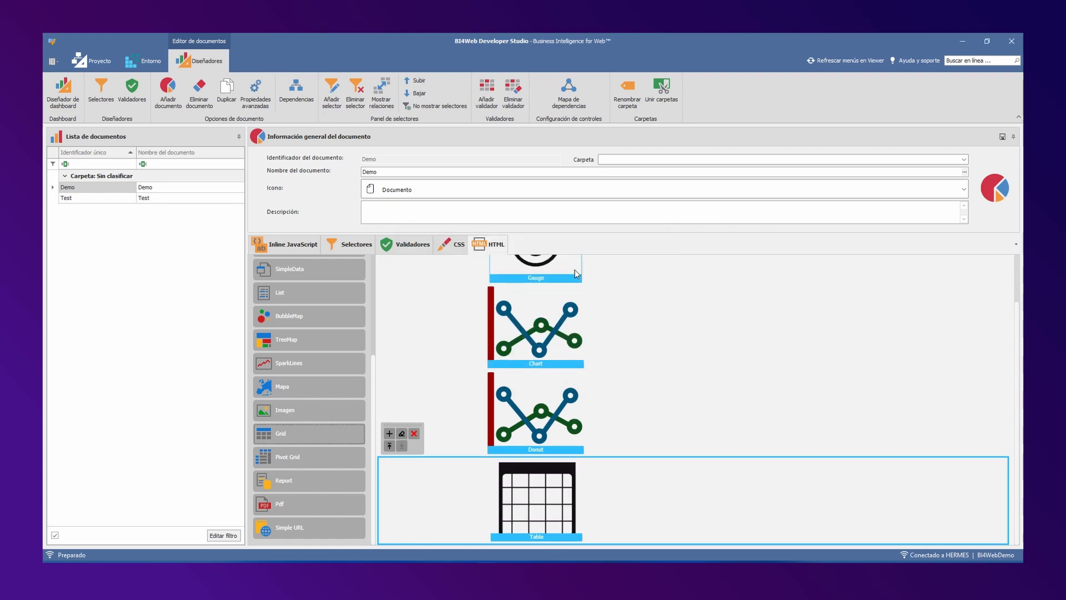
Step: Open the Table control's properties and add an integer input parameter SelectedYear with test value 2011
{"action": "left_click", "coordinate": [534, 485]}
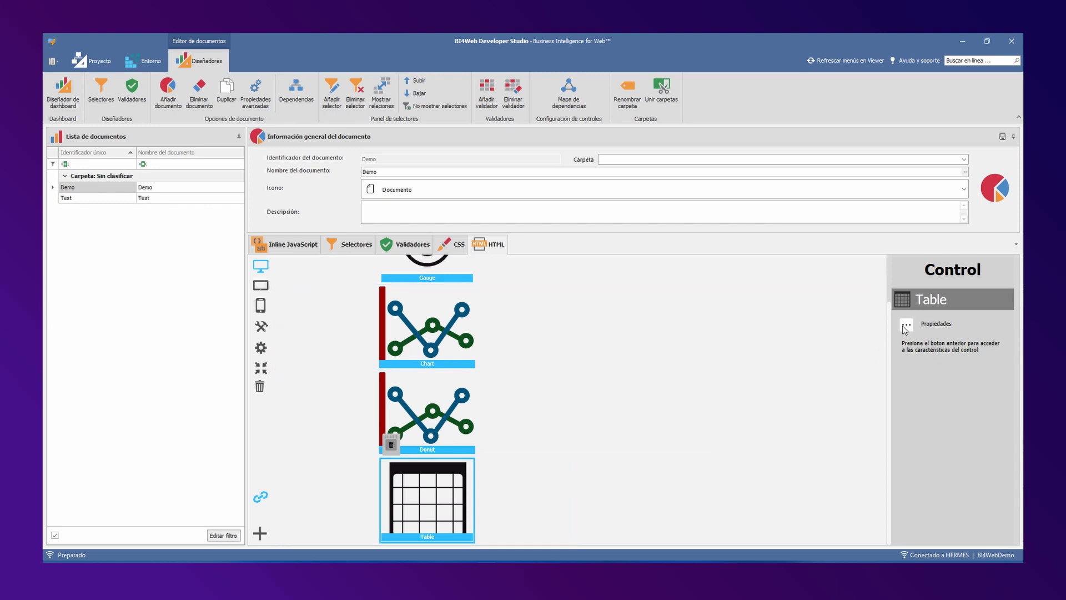
{"action": "left_click", "coordinate": [907, 327]}
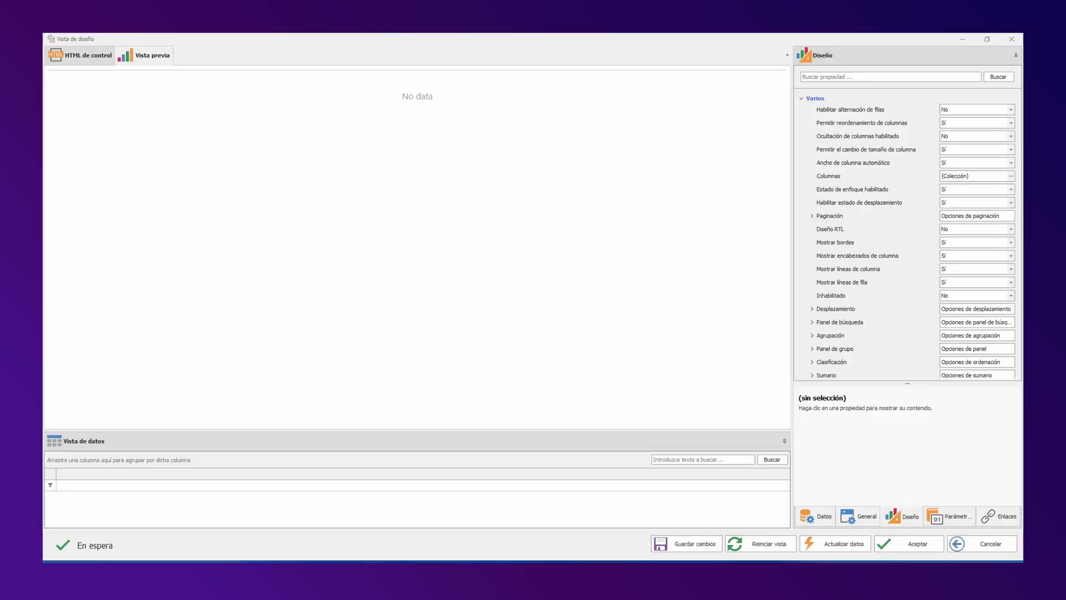
{"action": "left_click", "coordinate": [948, 519]}
{"action": "left_click", "coordinate": [864, 491]}
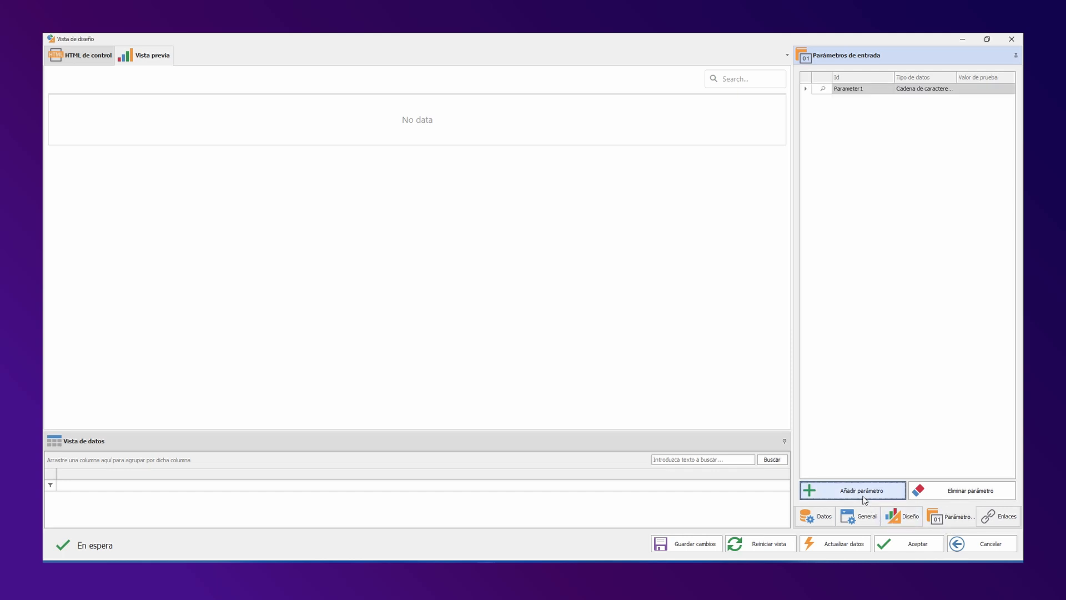
{"action": "double_click", "coordinate": [926, 94]}
{"action": "type", "text": "Selec"}
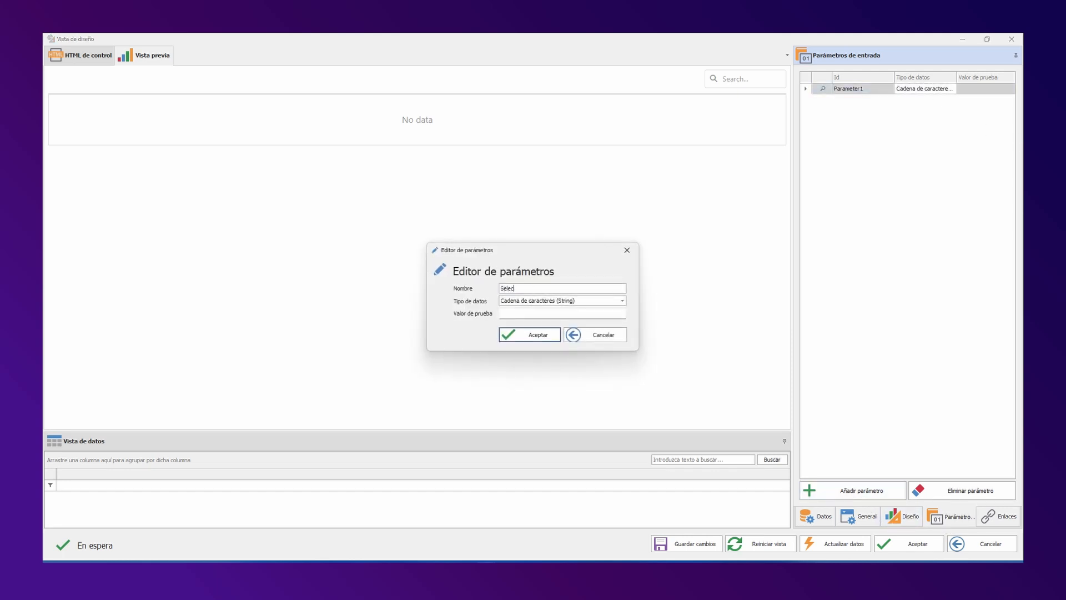
{"action": "type", "text": "tedYear"}
{"action": "key", "text": "Tab"}
{"action": "key", "text": "Down"}
{"action": "key", "text": "Down"}
{"action": "key", "text": "Tab"}
{"action": "key", "text": "BackSpace"}
{"action": "type", "text": "2011"}
{"action": "key", "text": "Return"}
Step: Add a string input parameter SelectedCountry with test value US
{"action": "left_click", "coordinate": [859, 490]}
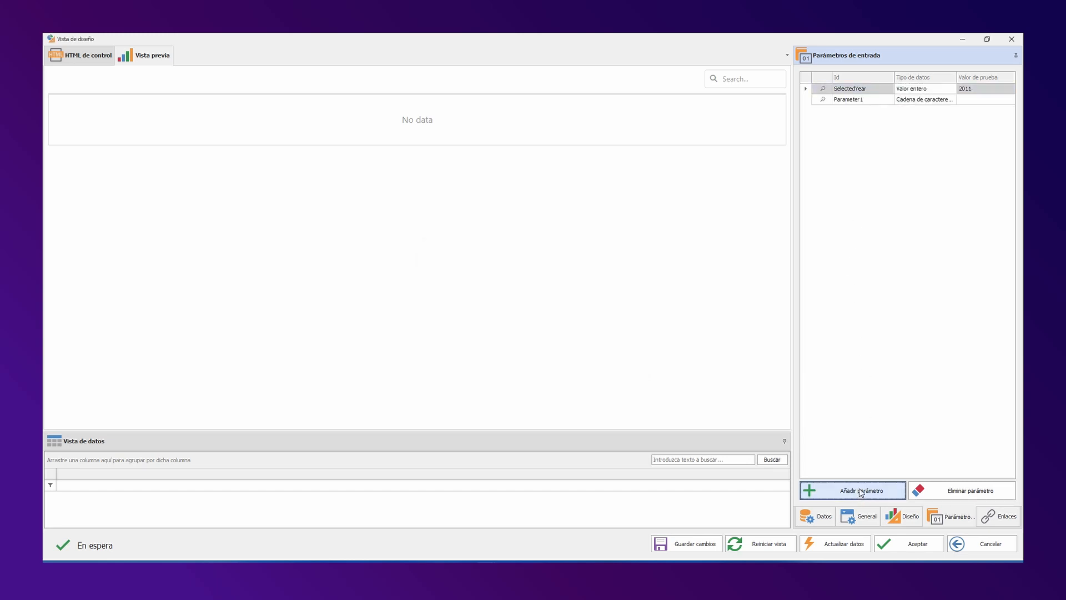
{"action": "double_click", "coordinate": [876, 102]}
{"action": "type", "text": "SelectedCountry"}
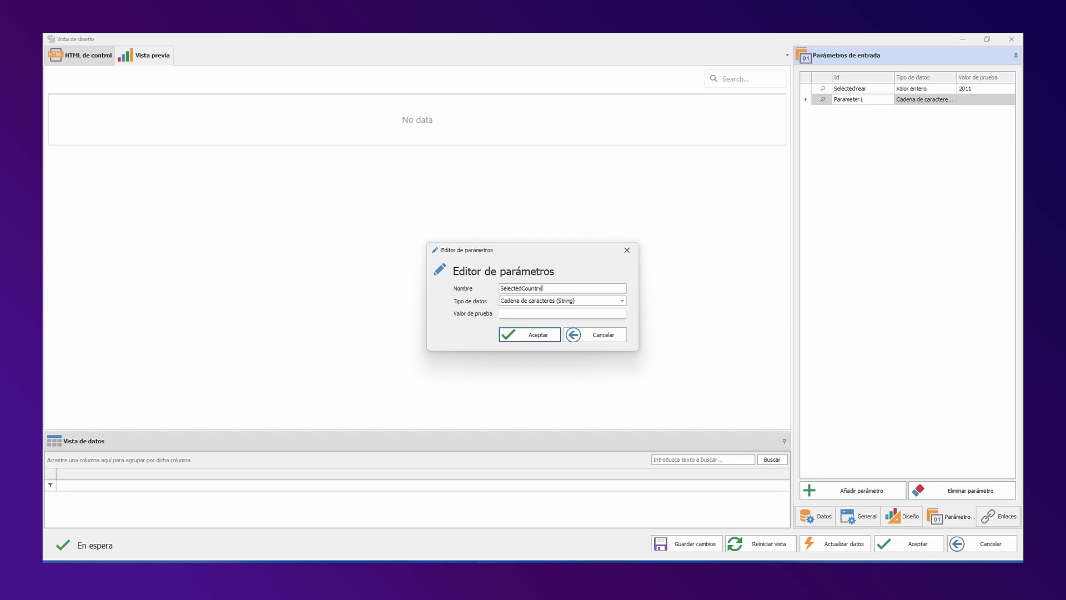
{"action": "type", "text": "US"}
{"action": "key", "text": "Return"}
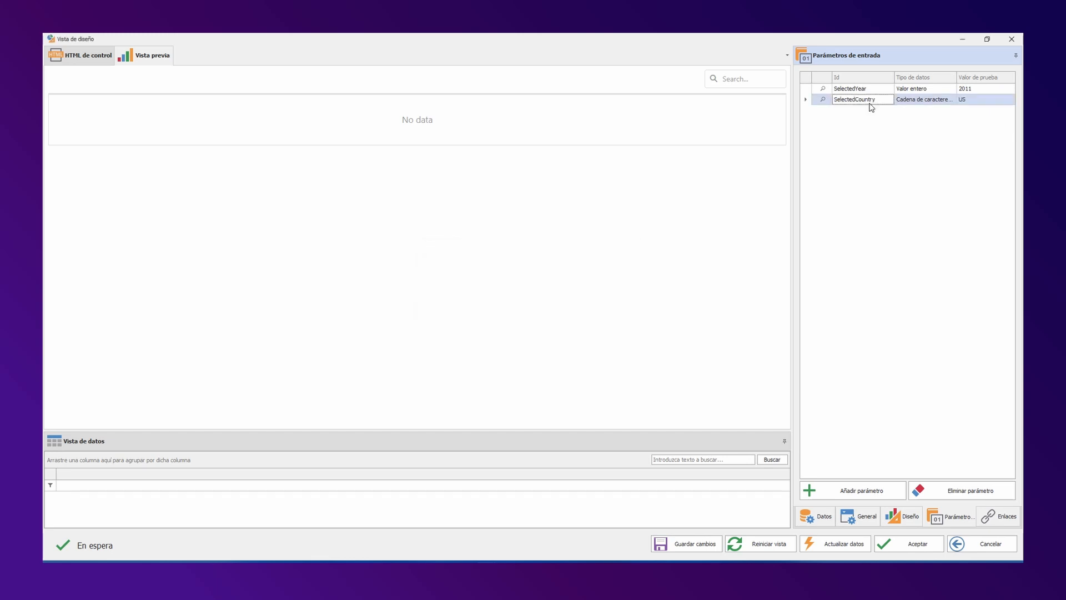
Step: Start an SQL main data source for the Table control using the AdventureWorks connection
{"action": "left_click", "coordinate": [814, 517]}
{"action": "left_click", "coordinate": [860, 115]}
{"action": "left_click", "coordinate": [559, 309]}
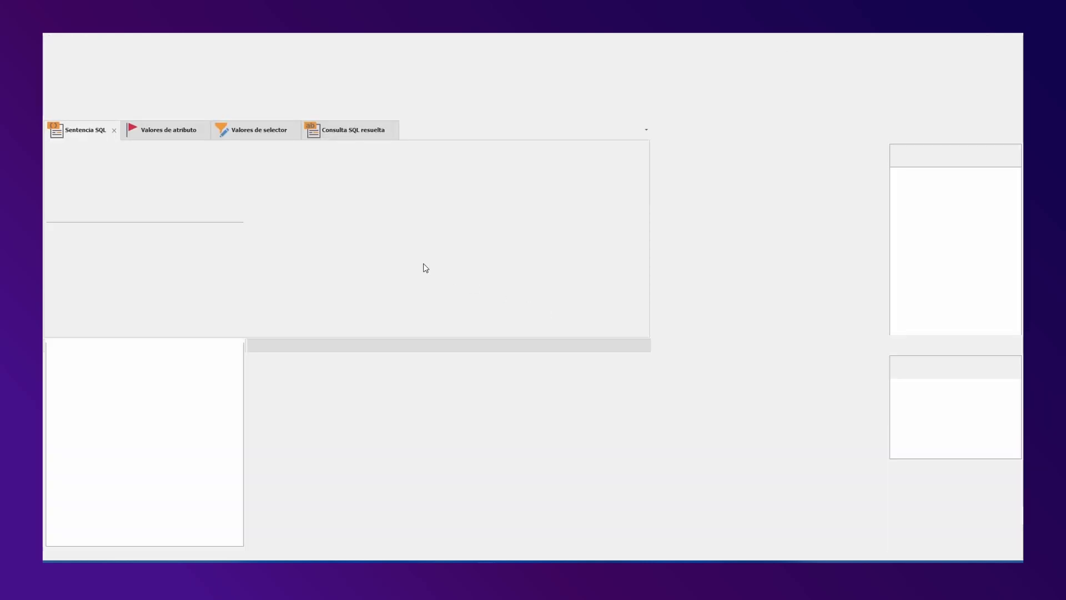
{"action": "left_click", "coordinate": [165, 169]}
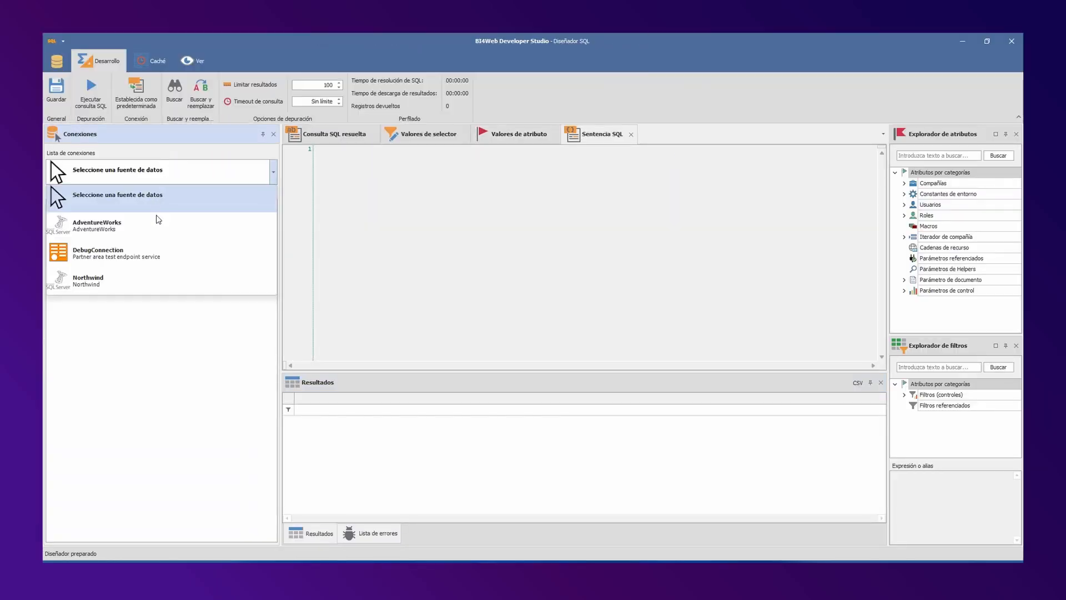
{"action": "left_click", "coordinate": [158, 222]}
Step: Write, run and save a query of CustomerID, Nombre and SUM(TotalDue) as Total, filtered by SelectedYear and SelectedCountry, and refresh the designer data
{"action": "left_click", "coordinate": [561, 271]}
{"action": "key", "text": "Return"}
{"action": "type", "text": "SELECT  Sales.SalesOrderHeader.CustomerID,         Person.Person.FirstName + ' ' + Person.Person.LastName as Nombre,          SUM(Sales.SalesOrderHeader.TotalDue) as Total FROM Sales.SalesOrderHeader, Sales.Customer, Sales.SalesTerritory, Person.Person WHERE YEAR(Sales.SalesOrderHeader.OrderDate) = $[ControlParameter:SelectedYear]$ AND   Sales.Customer.CustomerId = Sales.SalesOrderHeader.CustomerId AND   Sales.SalesTerritory.TerritoryId = Sales.Customer.TerritoryId AND   Sales.SalesTerritory.CountryRegionCode = $[ControlParameter:SelectedCountry]$ AND   Person.Person.BusinessEntityId = Sales.Customer.PersonId GROUP BY Sales.SalesOrderHeader.CustomerID,          Person.Person.FirstName + ' ' + Person.Person.LastName"}
{"action": "key", "text": "F5"}
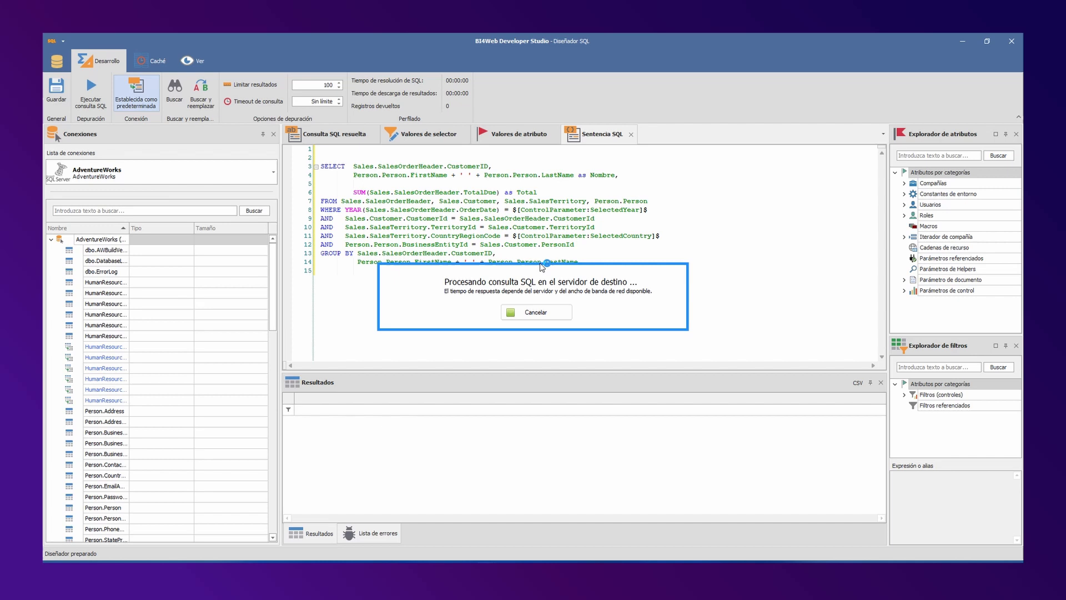
{"action": "left_click", "coordinate": [65, 94]}
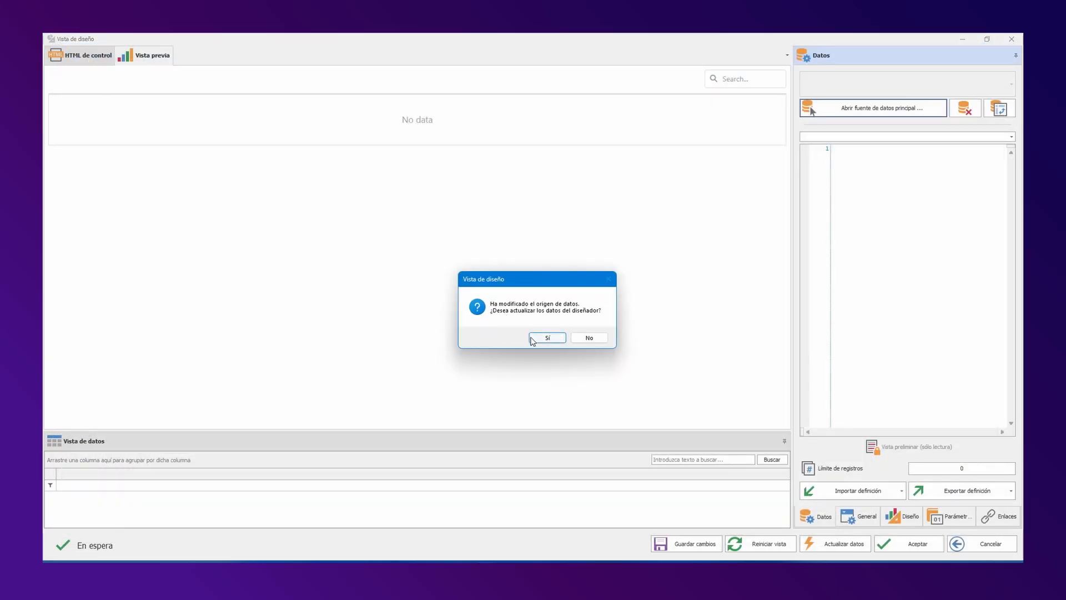
{"action": "left_click", "coordinate": [547, 337]}
{"action": "left_click", "coordinate": [619, 379]}
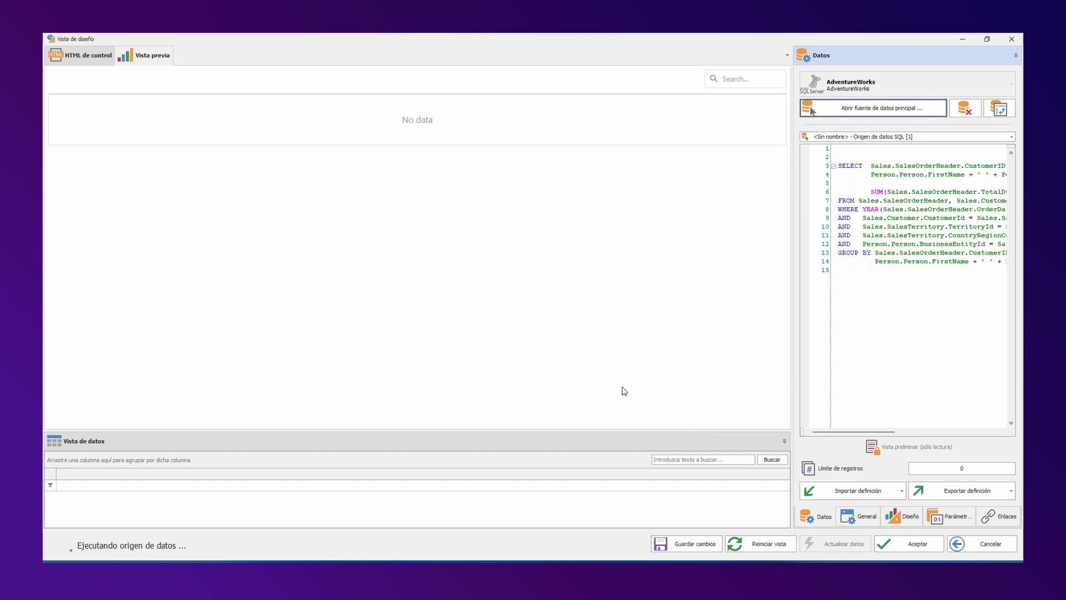
Step: Synchronize the grid's columns with the data source and hide the CustomerID column
{"action": "left_click", "coordinate": [860, 516]}
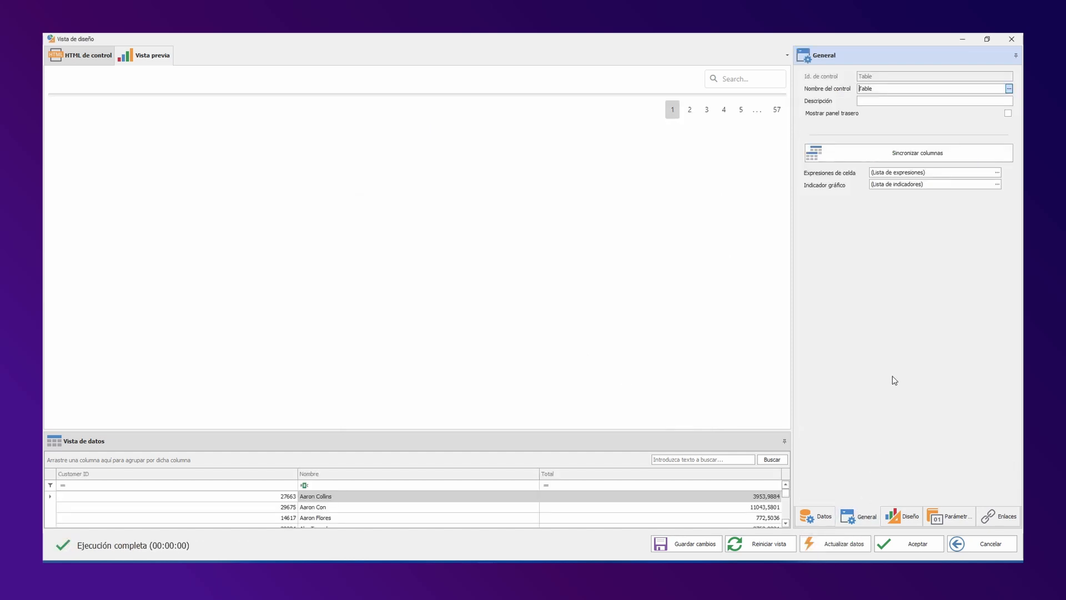
{"action": "left_click", "coordinate": [915, 161]}
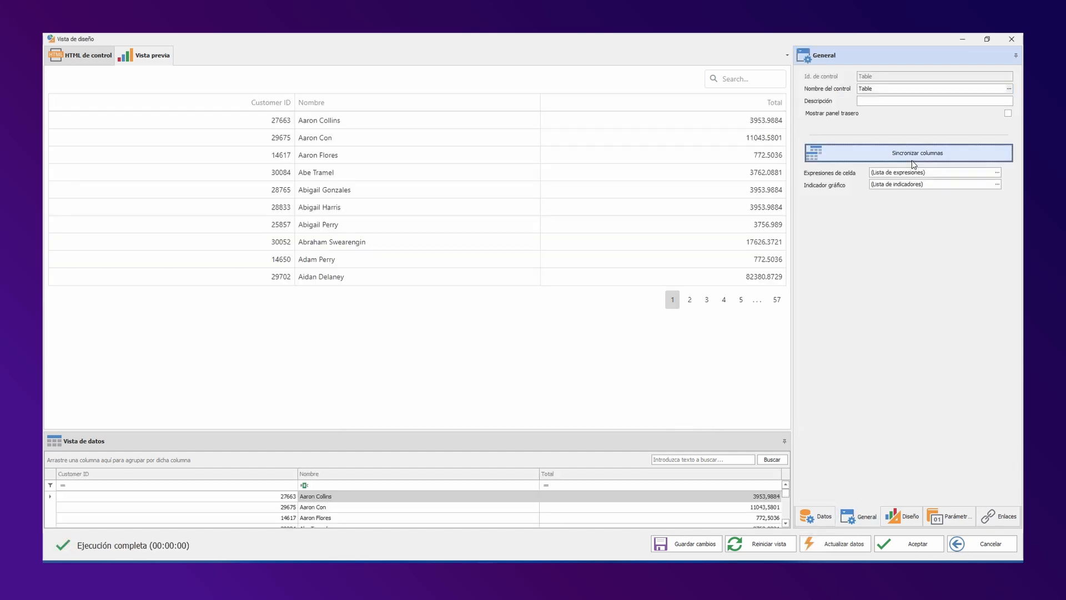
{"action": "left_click", "coordinate": [909, 515]}
{"action": "left_click", "coordinate": [1011, 176]}
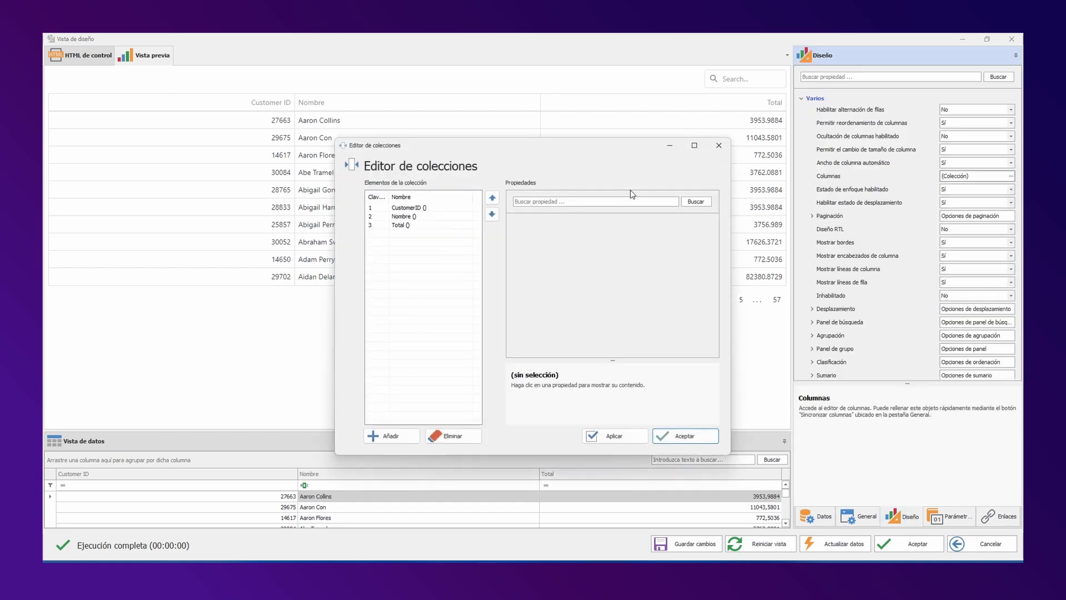
{"action": "left_click", "coordinate": [427, 210]}
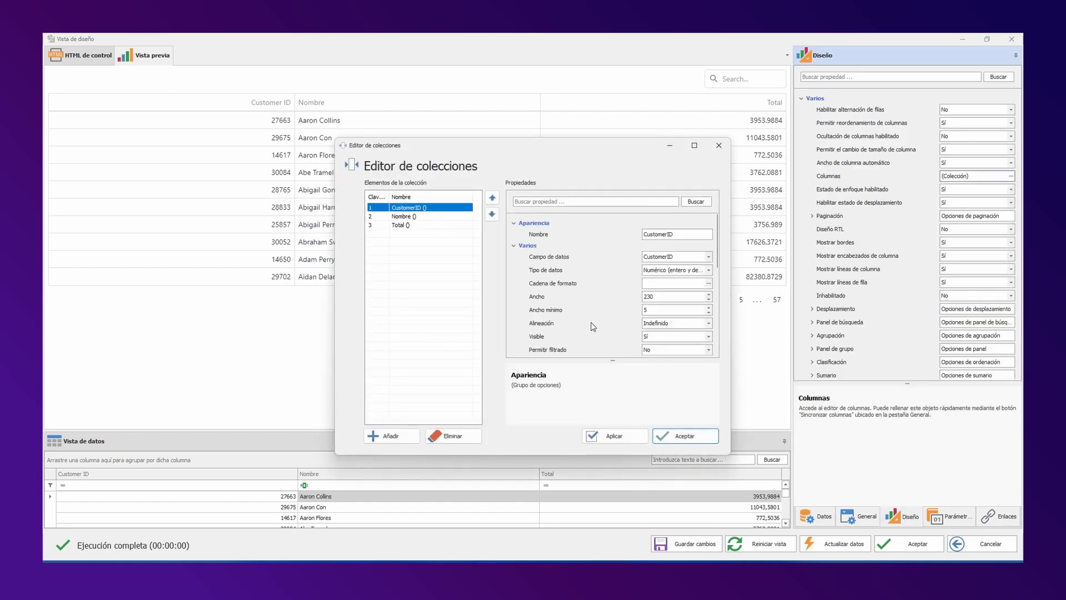
{"action": "left_click", "coordinate": [543, 338]}
{"action": "double_click", "coordinate": [661, 340]}
{"action": "left_click", "coordinate": [678, 436]}
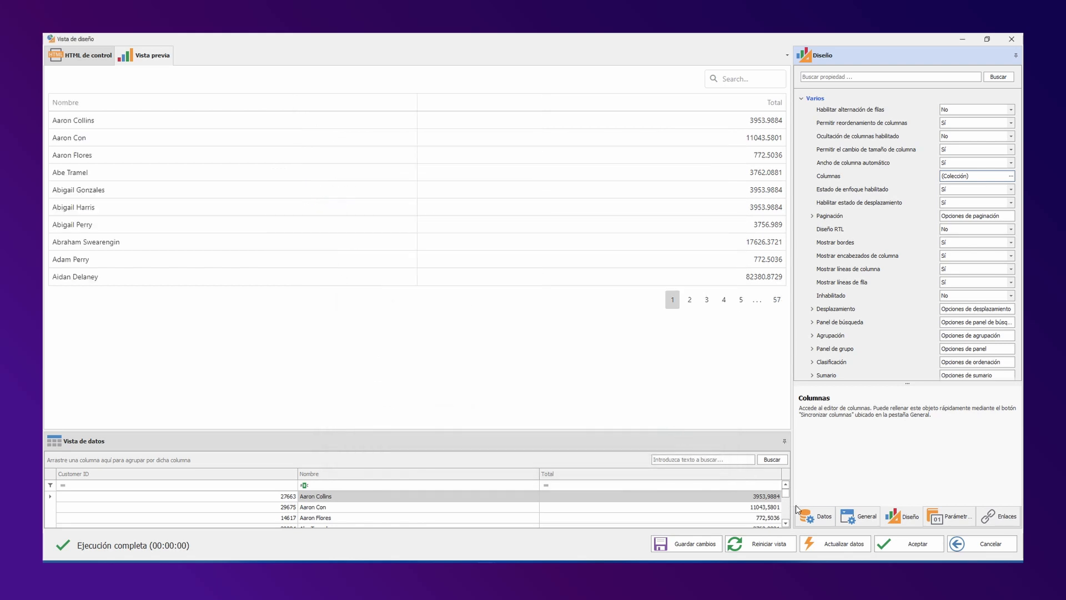
Step: Add a row below the grid in the control's HTML layout and give it a dark blue background (#FF120373)
{"action": "left_click", "coordinate": [86, 56]}
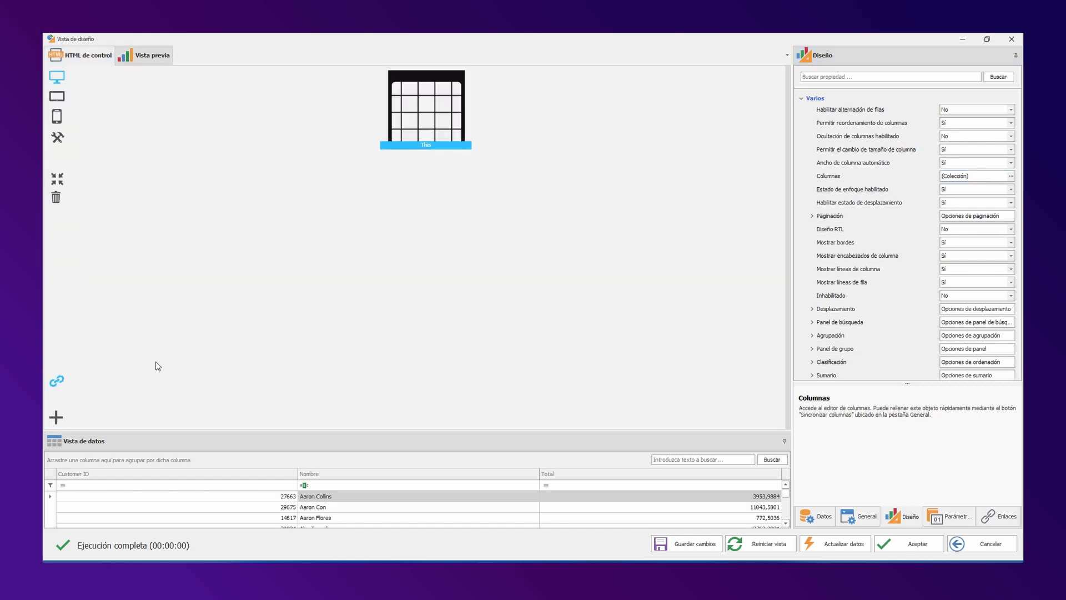
{"action": "left_click", "coordinate": [55, 417]}
{"action": "left_click", "coordinate": [224, 218]}
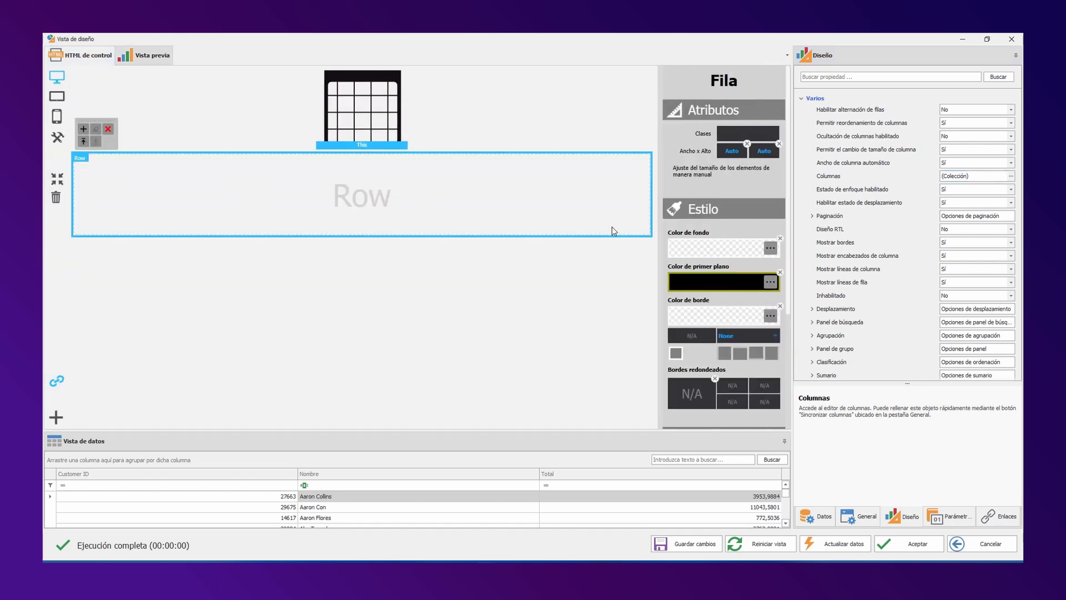
{"action": "left_click", "coordinate": [676, 251]}
{"action": "left_click", "coordinate": [552, 262]}
{"action": "mouse_move", "coordinate": [538, 259]}
{"action": "left_mouse_down"}
{"action": "mouse_move", "coordinate": [546, 225]}
{"action": "mouse_move", "coordinate": [544, 251]}
{"action": "left_mouse_up"}
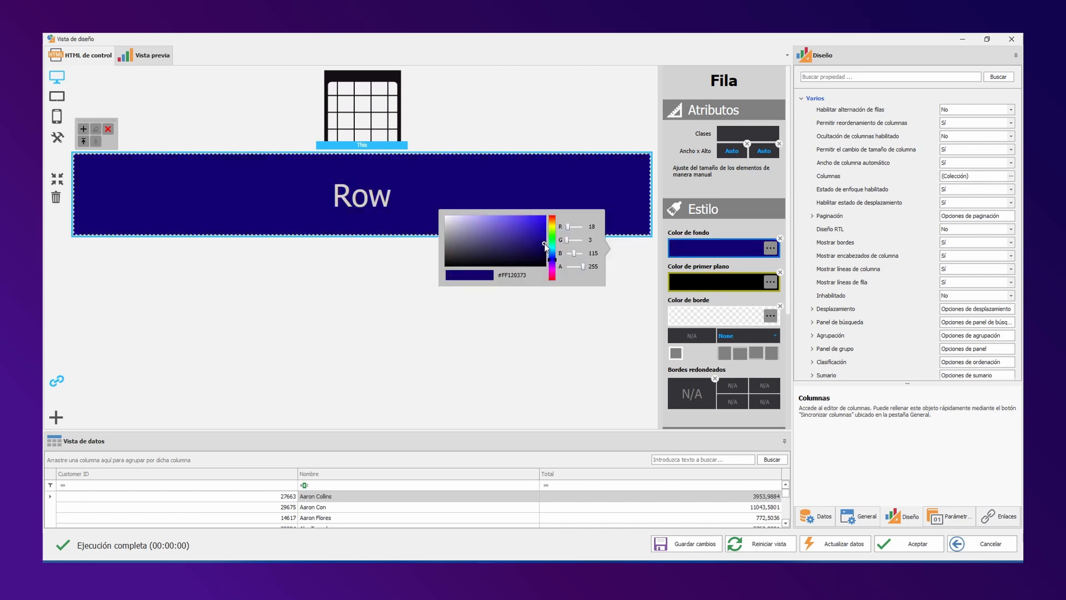
{"action": "left_click", "coordinate": [216, 183]}
Step: Add a column to the dark blue row and widen it to 12
{"action": "left_click", "coordinate": [55, 137]}
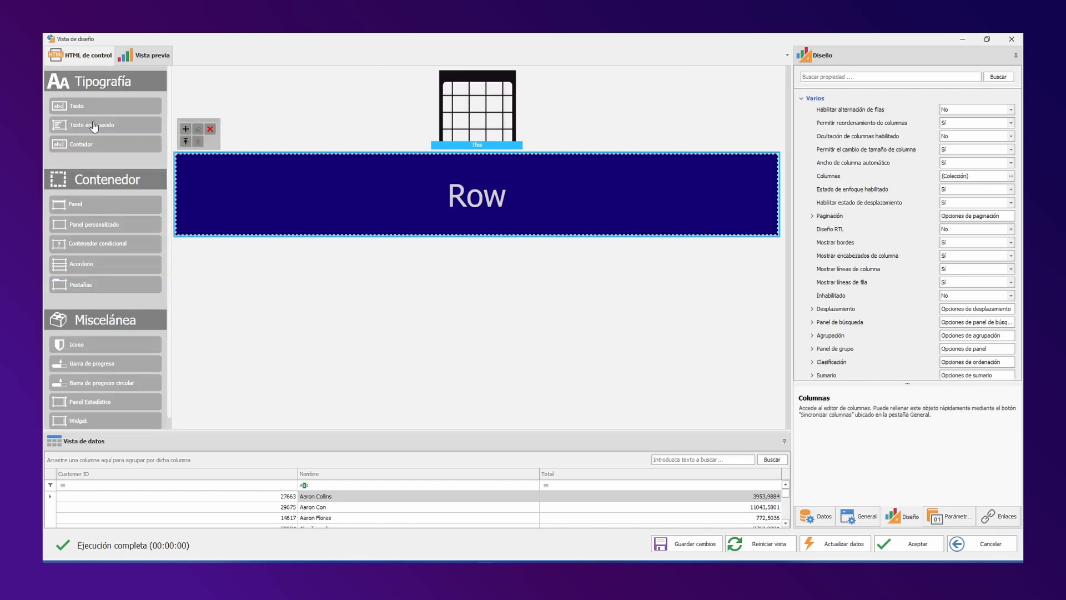
{"action": "left_click", "coordinate": [182, 131]}
{"action": "left_click", "coordinate": [217, 201]}
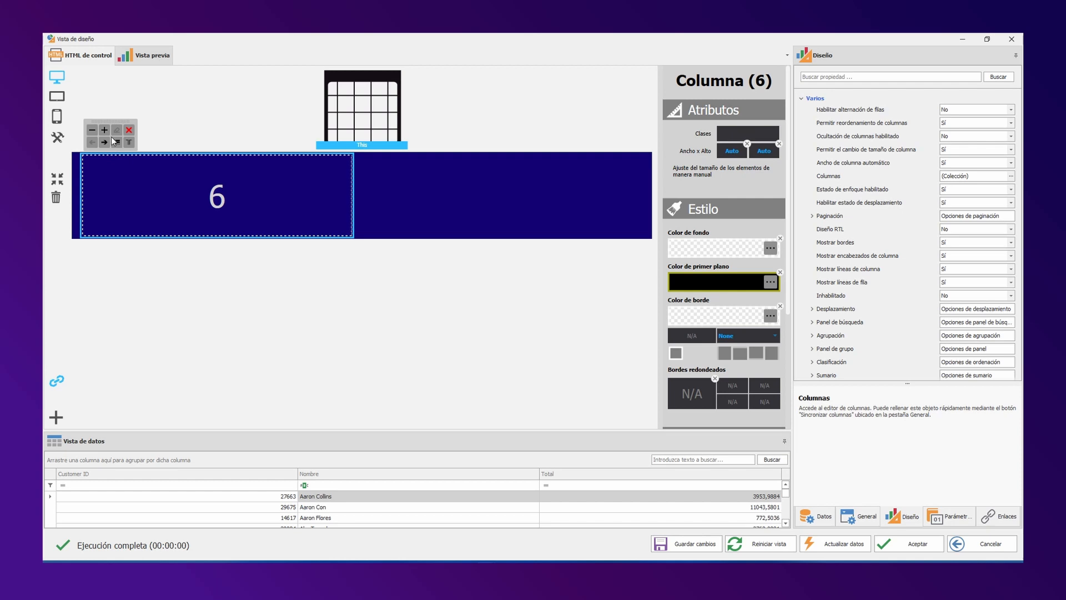
{"action": "left_click", "coordinate": [105, 130]}
{"action": "left_click", "coordinate": [104, 131]}
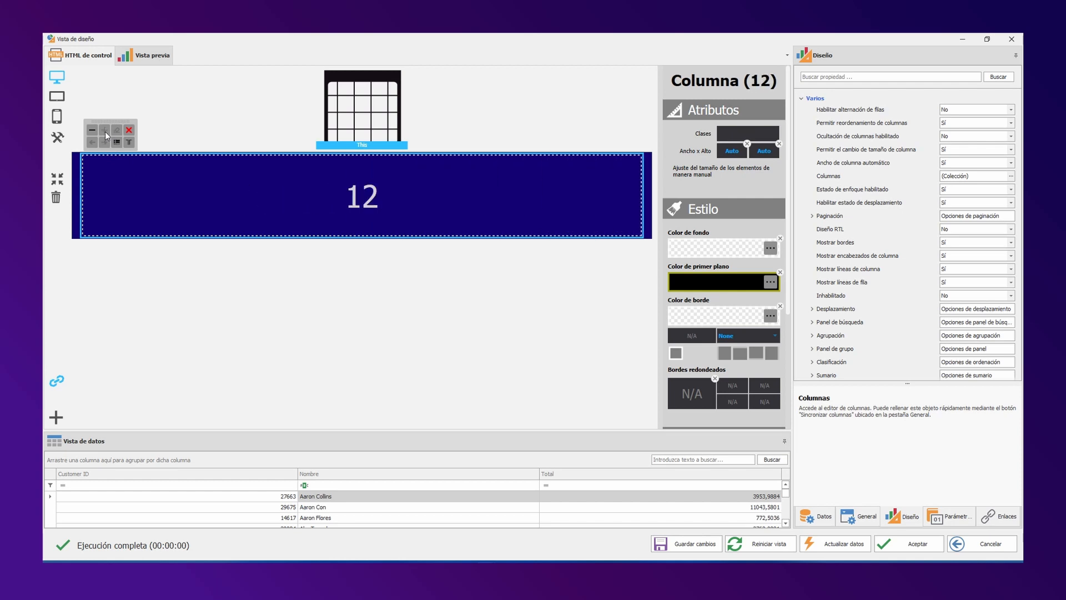
Step: Add the text "Pais seleccionado: $[ControlParameter:SelectedCountry]$" to the dark blue row's column, coloured white and centred
{"action": "left_click", "coordinate": [57, 137]}
{"action": "left_click_drag", "start_coordinate": [458, 204], "coordinate": [485, 200]}
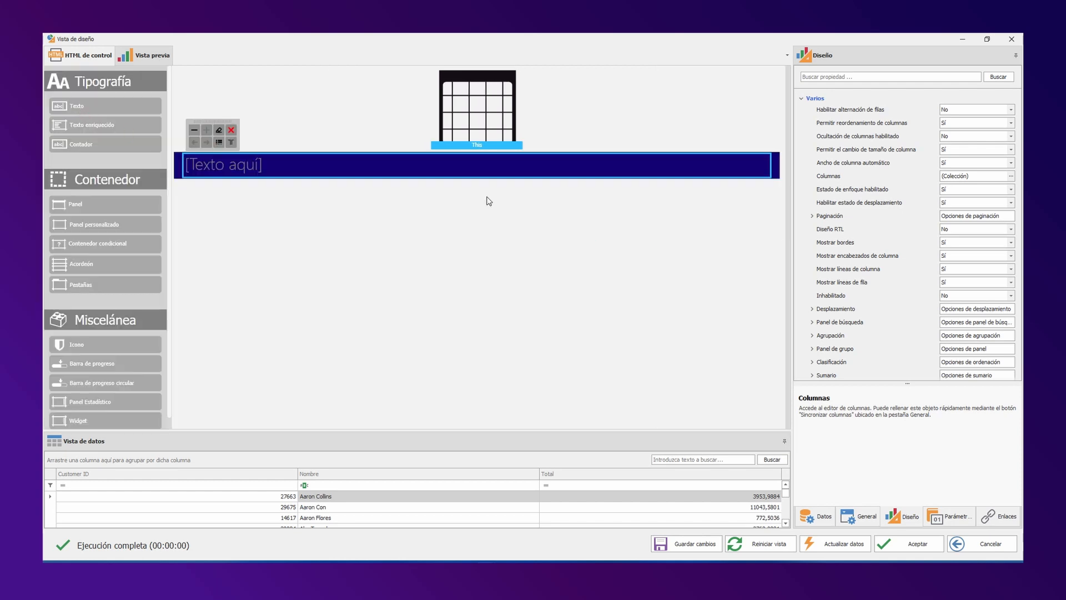
{"action": "left_click", "coordinate": [253, 176]}
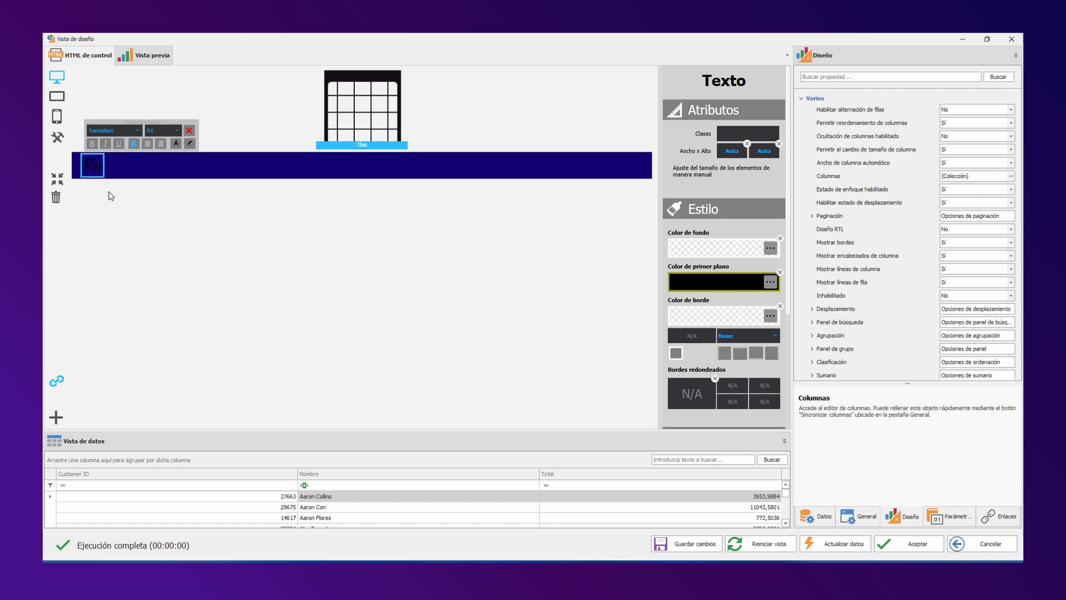
{"action": "type", "text": "leccionado"}
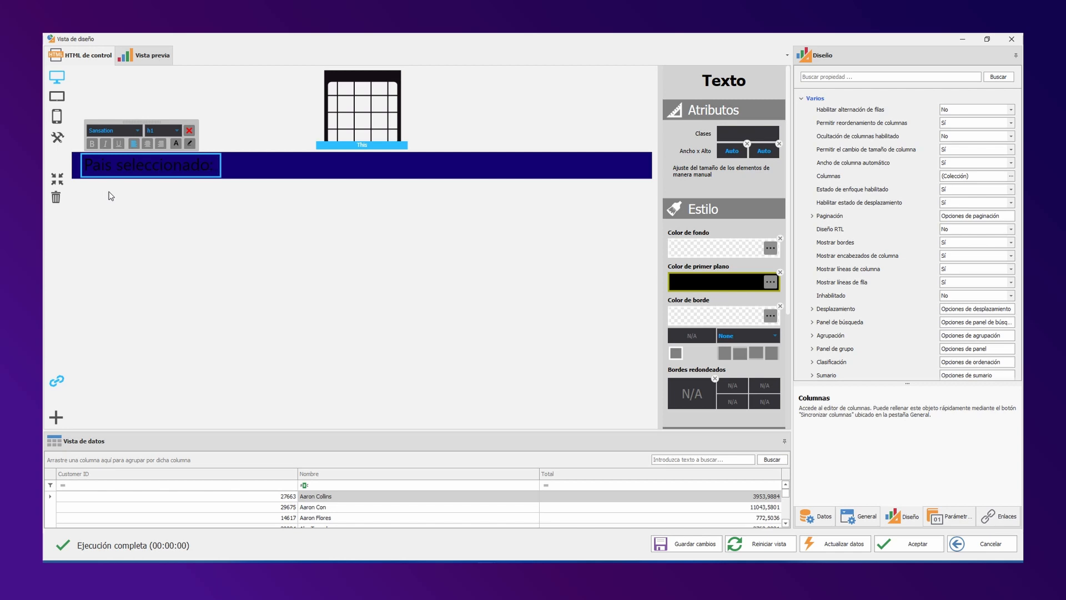
{"action": "type", "text": ": $(ControlParamete"}
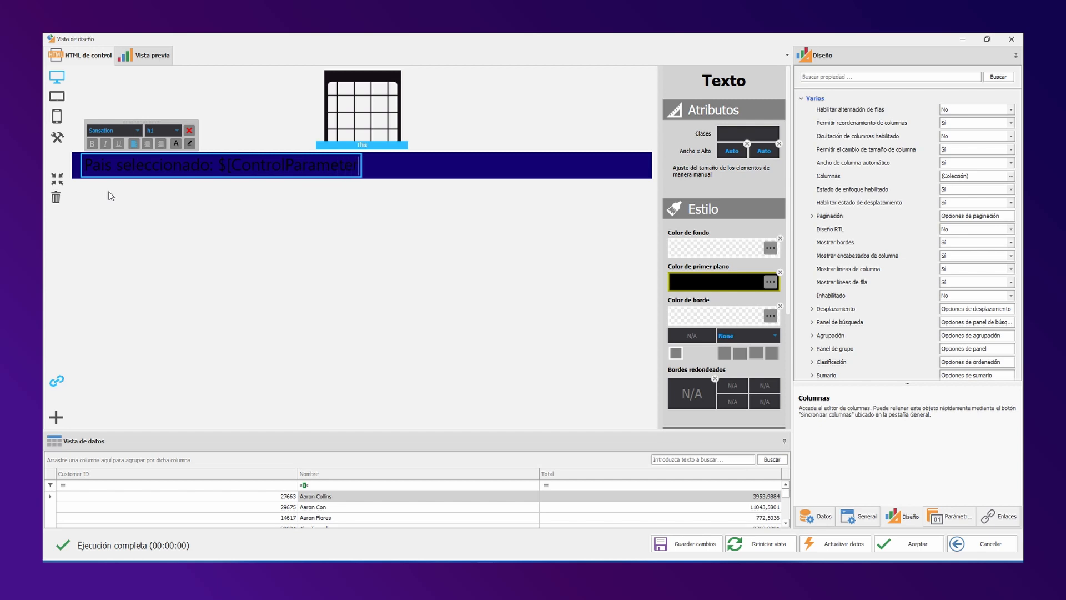
{"action": "type", "text": "r.SelectedCountry]$"}
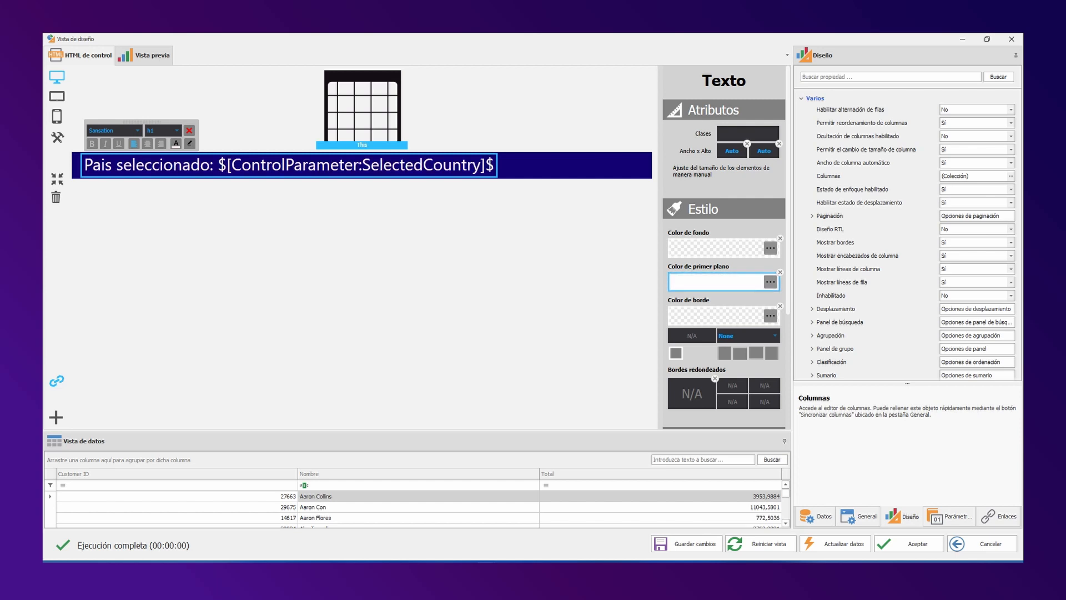
{"action": "left_click", "coordinate": [144, 145]}
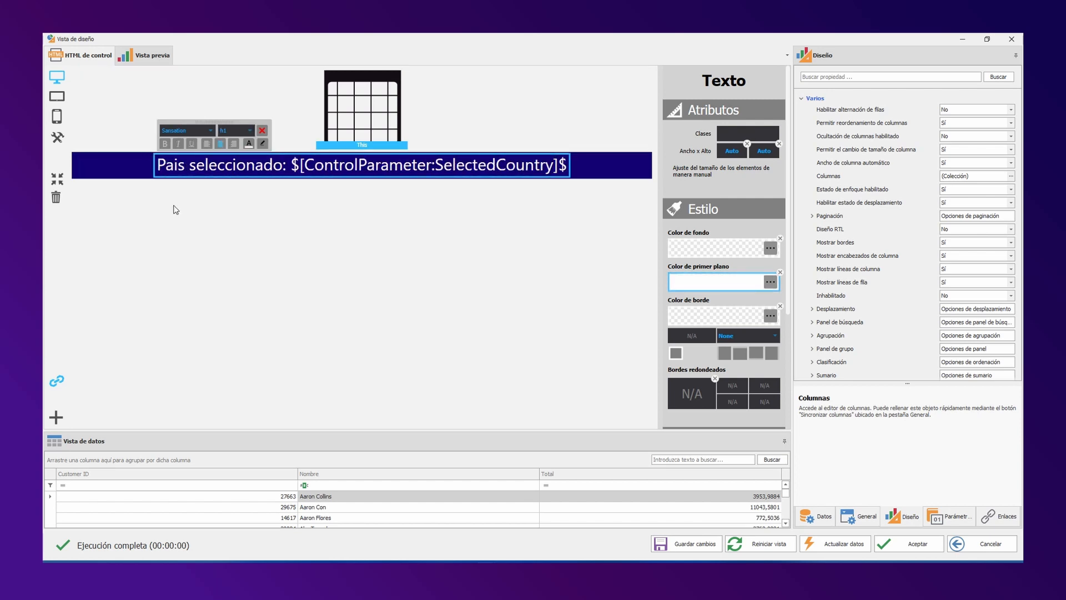
Step: Move the grid's row below the selected-country title row and accept the control design
{"action": "left_click", "coordinate": [166, 233]}
{"action": "left_click", "coordinate": [191, 103]}
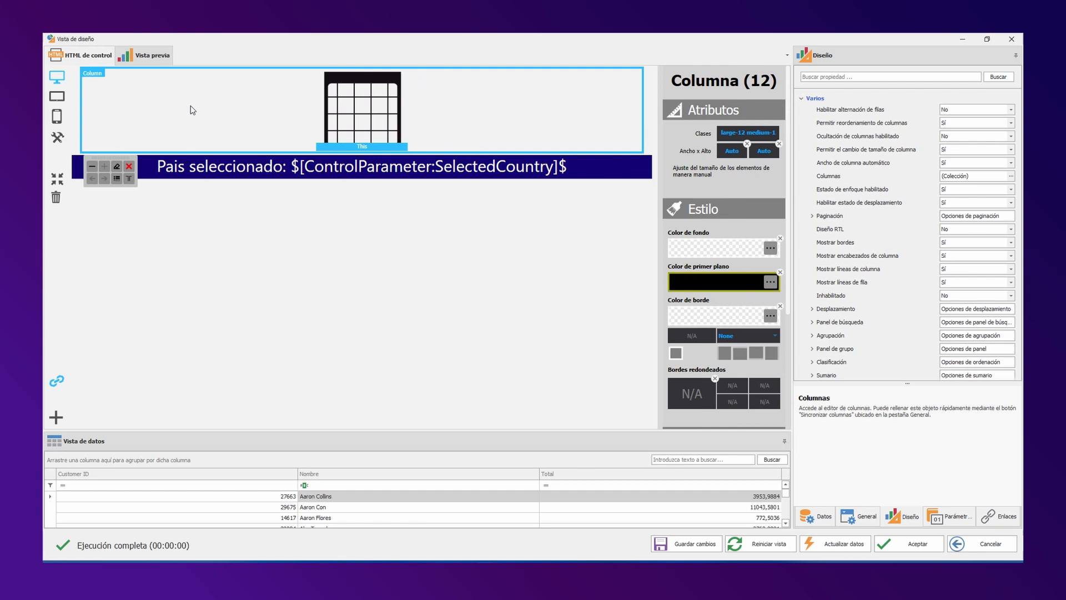
{"action": "left_click", "coordinate": [191, 105]}
{"action": "left_click", "coordinate": [96, 183]}
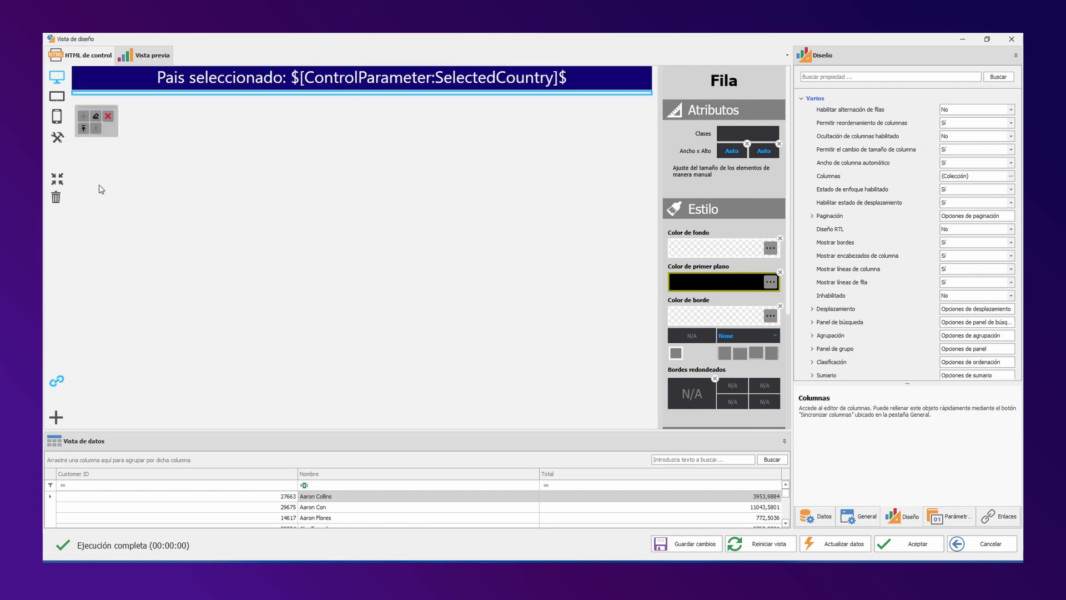
{"action": "left_click", "coordinate": [115, 223]}
{"action": "left_click", "coordinate": [926, 550]}
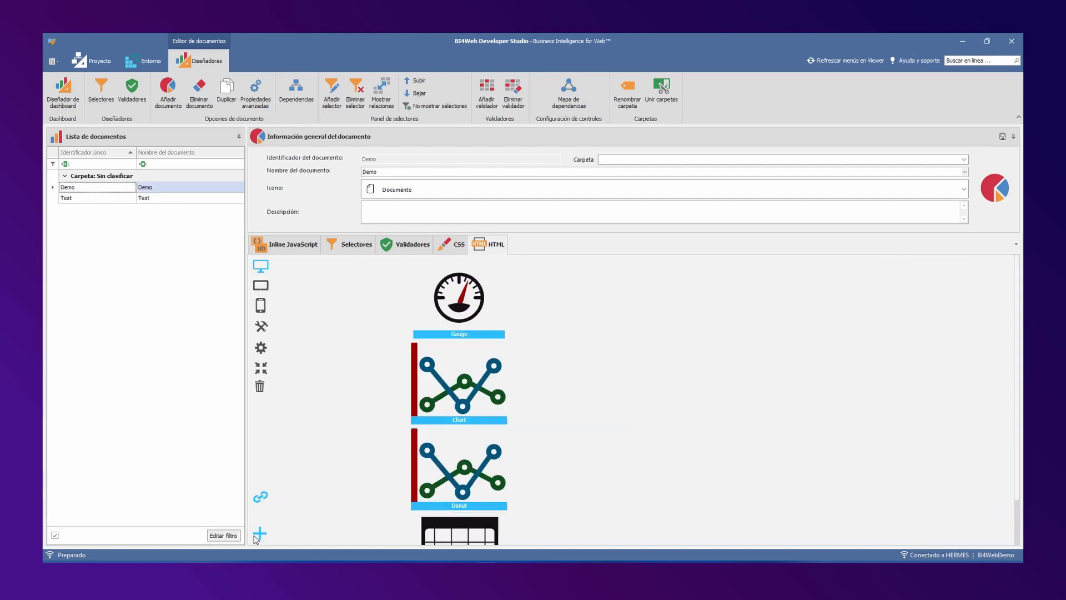
Step: Add a row below the table in the Demo document's HTML layout and give it a violet-blue background
{"action": "left_click", "coordinate": [260, 533]}
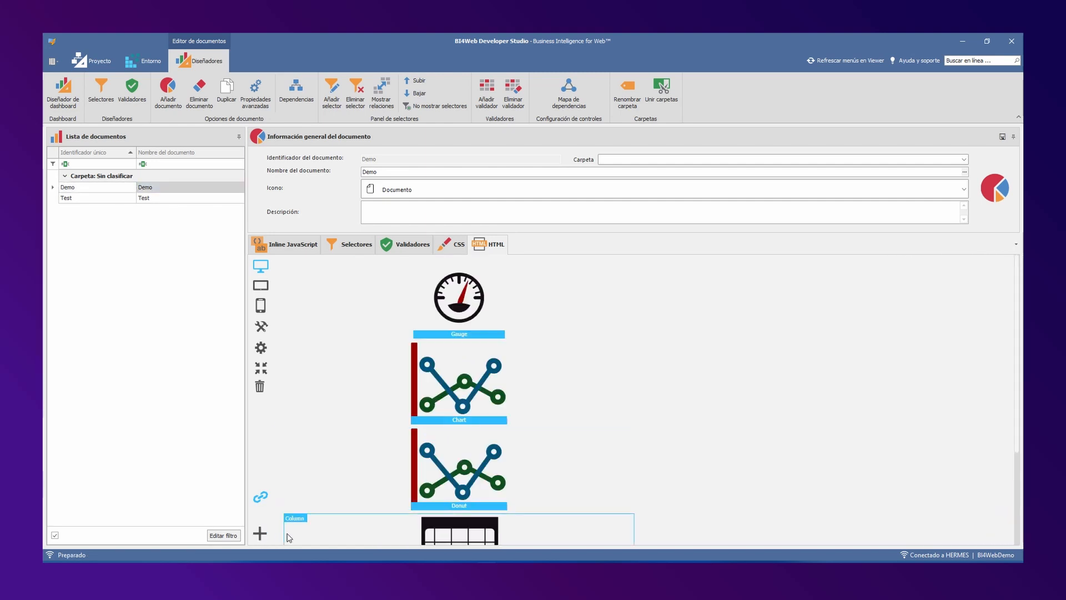
{"action": "scroll", "coordinate": [300, 535], "scroll_direction": "down", "scroll_amount": 3}
{"action": "left_click", "coordinate": [300, 535]}
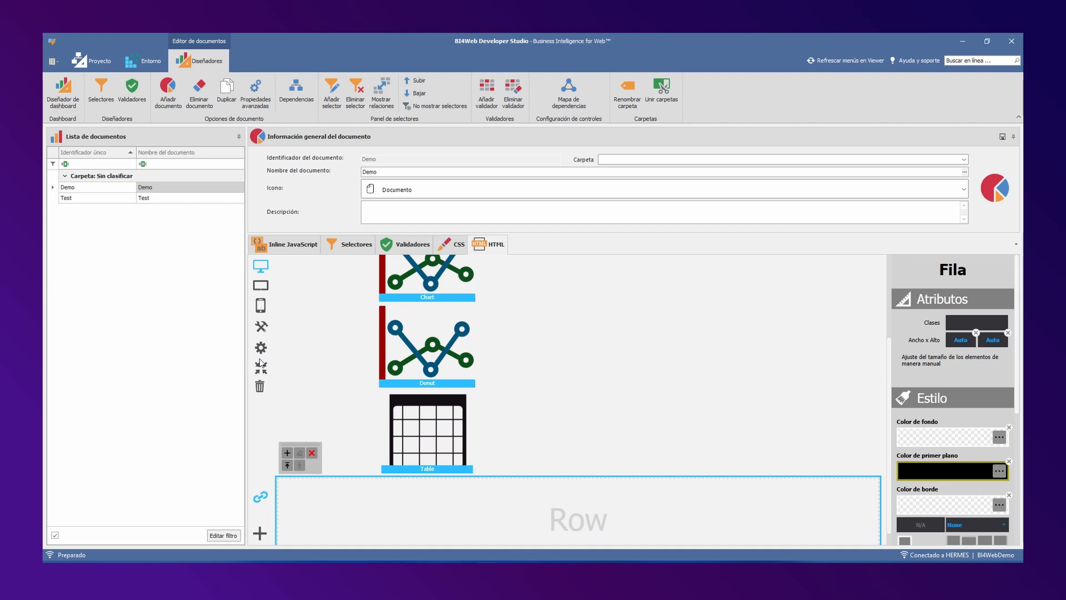
{"action": "left_click", "coordinate": [912, 441]}
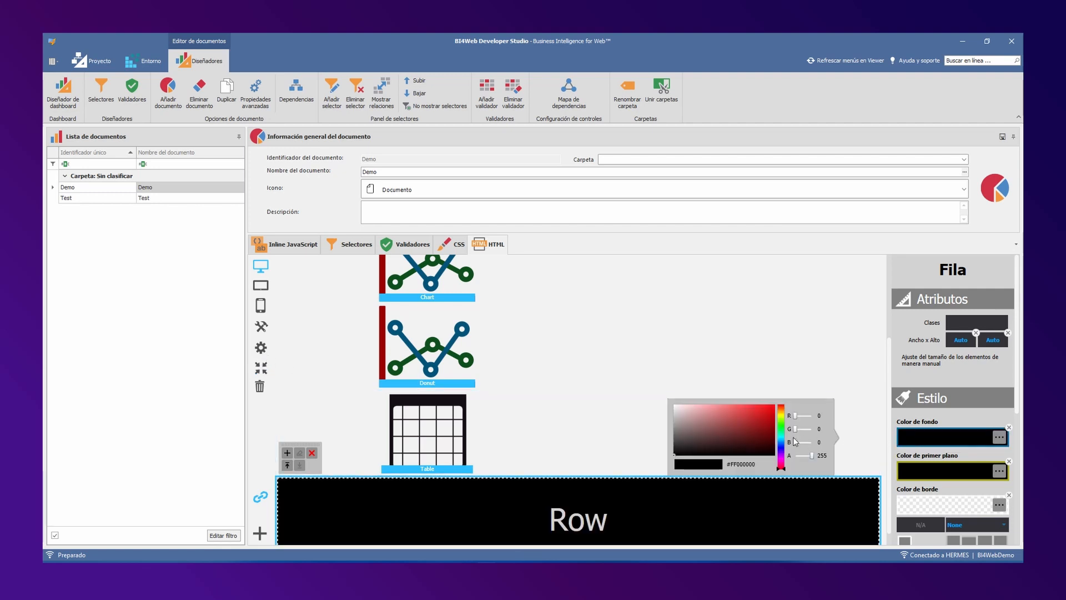
{"action": "left_click", "coordinate": [782, 451]}
{"action": "mouse_move", "coordinate": [745, 435]}
{"action": "left_mouse_down"}
{"action": "mouse_move", "coordinate": [725, 413]}
{"action": "mouse_move", "coordinate": [758, 418]}
{"action": "left_mouse_up"}
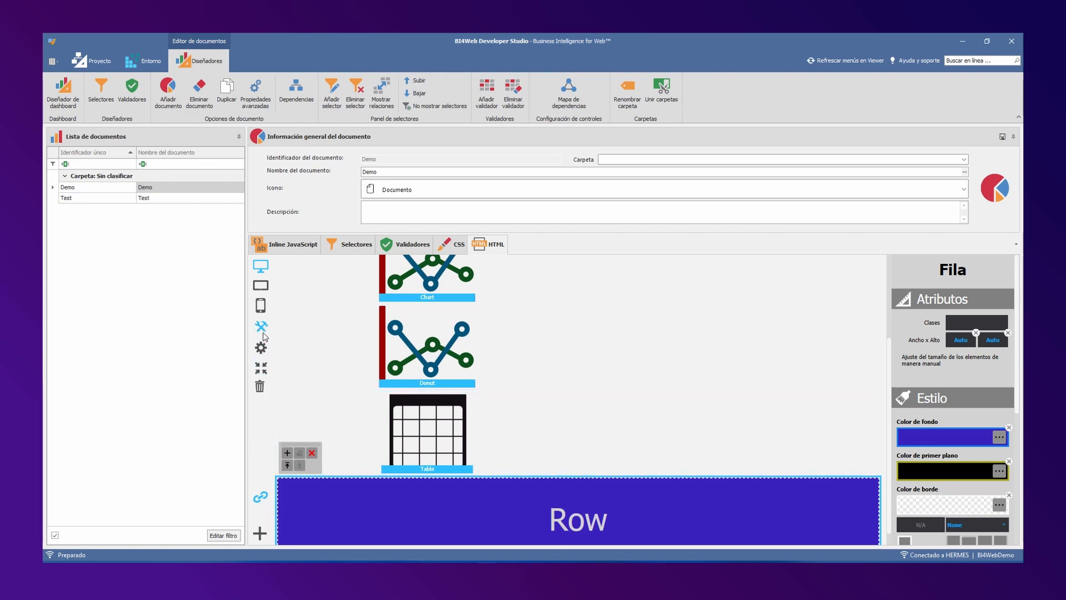
Step: Add a column to the violet-blue row and widen it to 12
{"action": "left_click", "coordinate": [287, 453]}
{"action": "left_click", "coordinate": [335, 500]}
{"action": "left_click", "coordinate": [308, 454]}
{"action": "left_click", "coordinate": [309, 454]}
{"action": "left_click", "coordinate": [308, 454]}
{"action": "left_click", "coordinate": [308, 454]}
{"action": "left_click", "coordinate": [308, 455]}
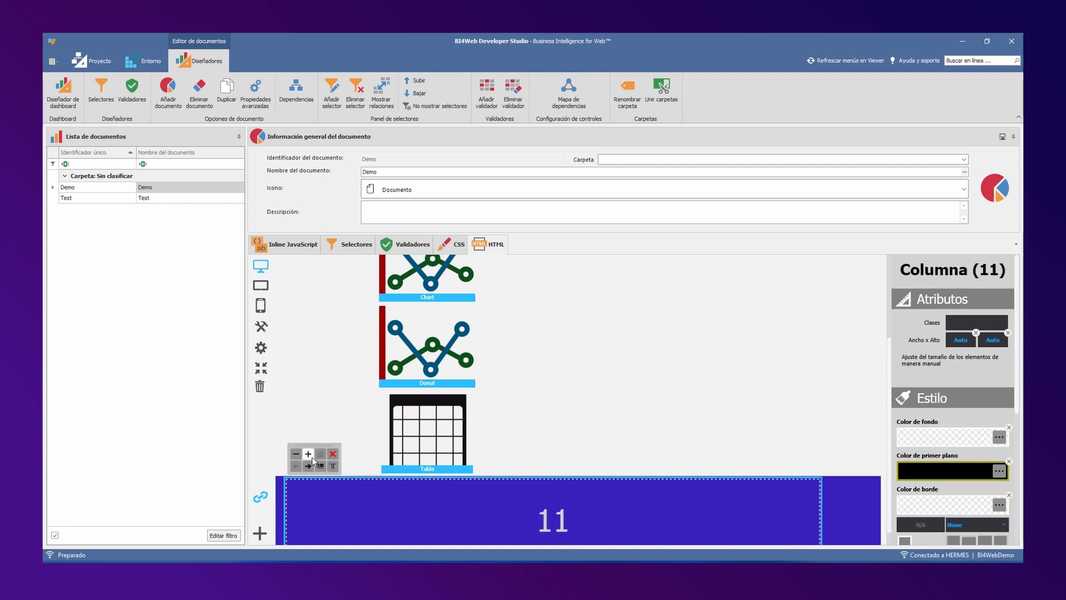
{"action": "left_click", "coordinate": [309, 456]}
Step: Add the text "Cuadro de mandos" to the violet-blue row's column, centred and coloured white
{"action": "mouse_move", "coordinate": [260, 333]}
{"action": "left_click_drag", "start_coordinate": [280, 297], "coordinate": [680, 510]}
{"action": "left_click", "coordinate": [452, 527]}
{"action": "left_click", "coordinate": [342, 530]}
{"action": "type", "text": "C"}
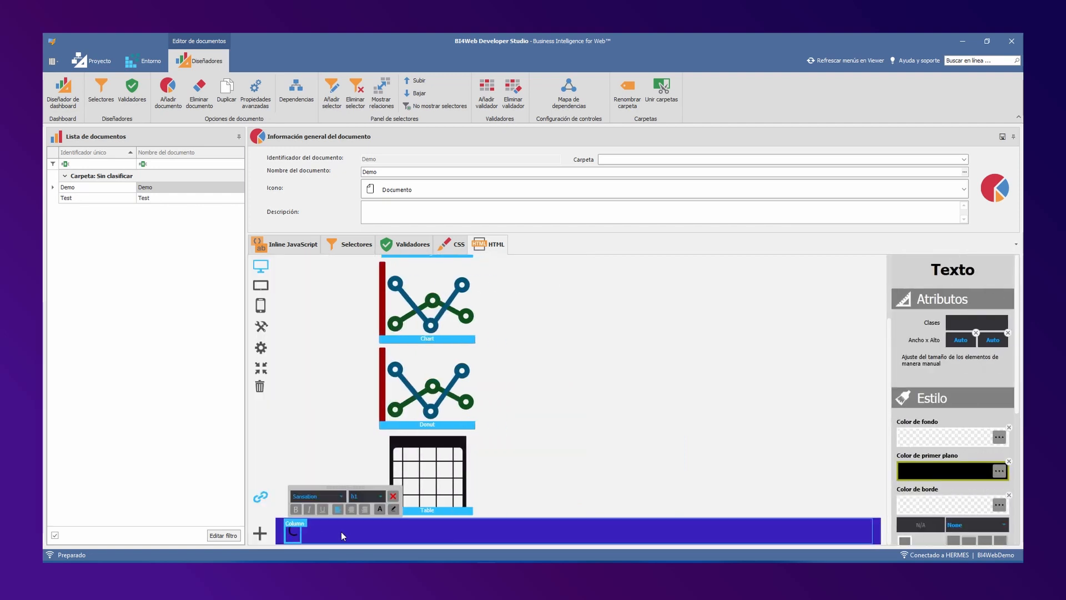
{"action": "type", "text": "uadro de mandos"}
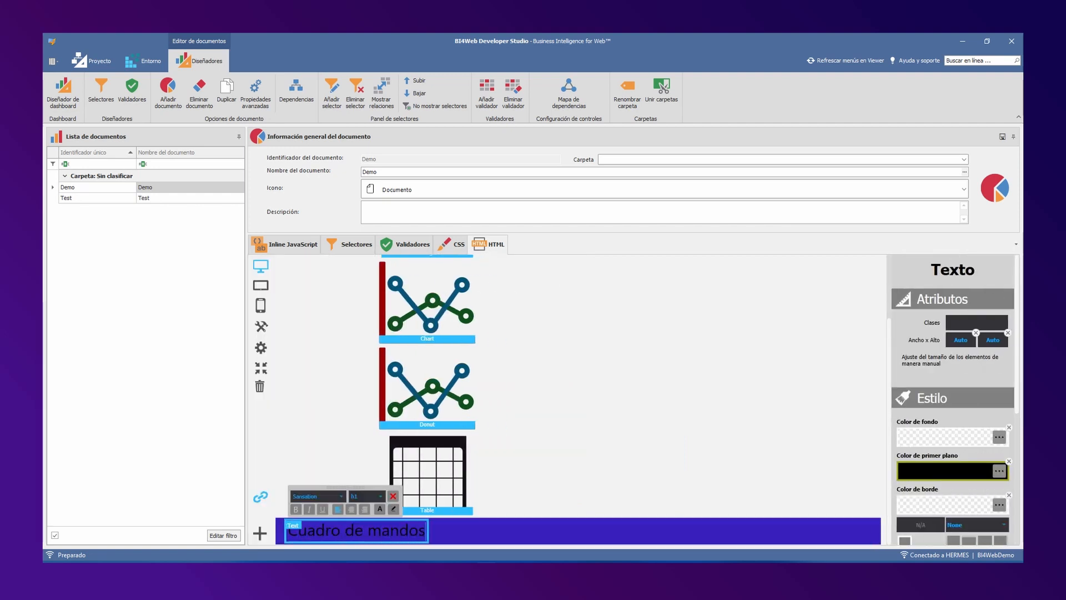
{"action": "left_click", "coordinate": [351, 509]}
{"action": "left_click", "coordinate": [602, 509]}
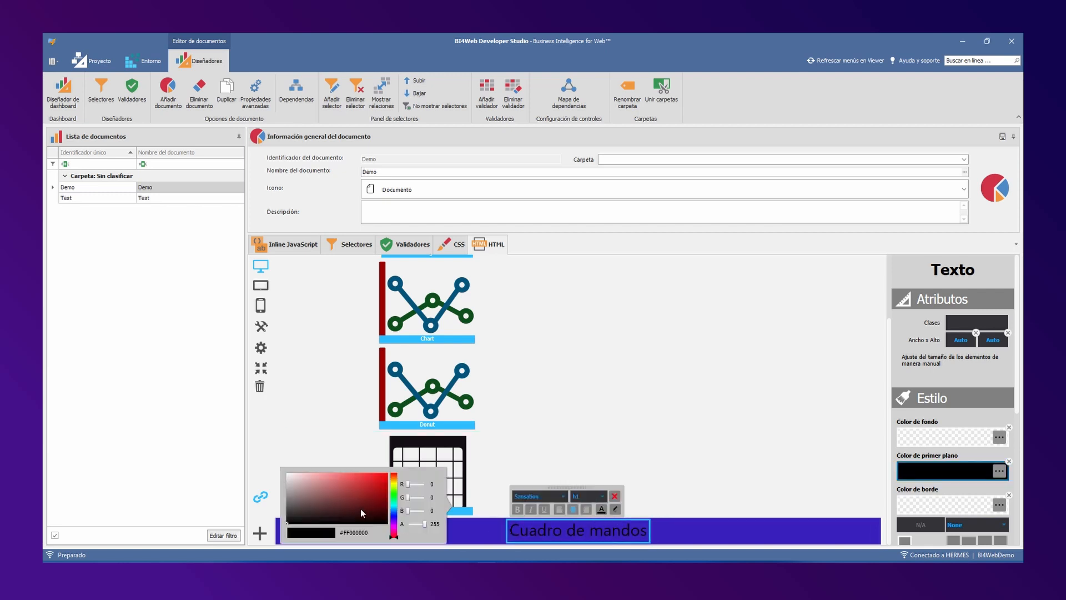
{"action": "left_click_drag", "start_coordinate": [361, 510], "coordinate": [249, 456]}
{"action": "left_click", "coordinate": [249, 456]}
Step: Move the "Cuadro de mandos" row up to the top of the document, above the gauge
{"action": "left_click", "coordinate": [316, 529]}
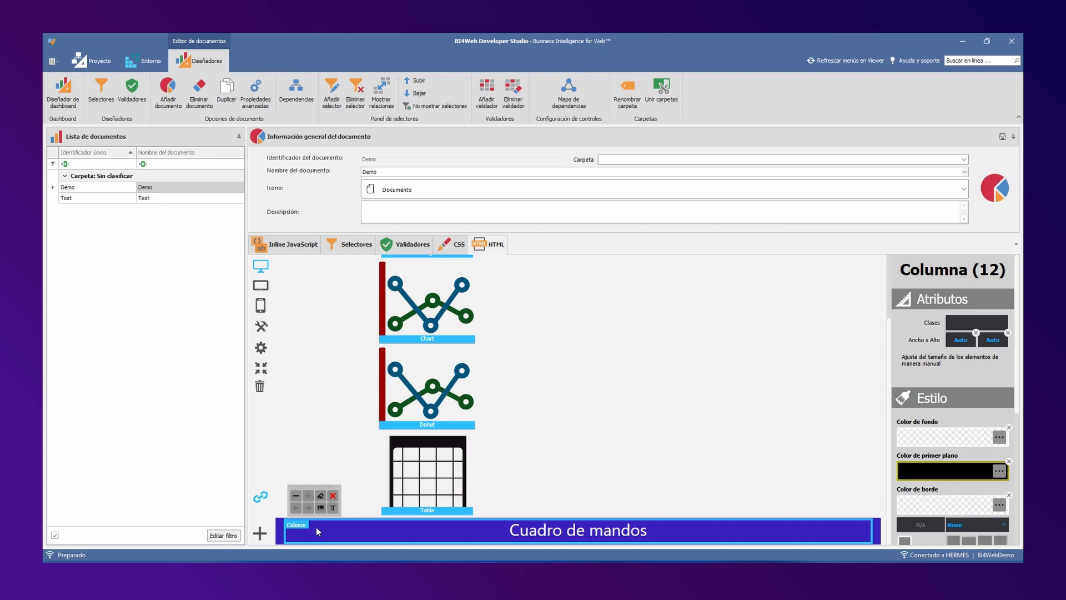
{"action": "left_click", "coordinate": [276, 540]}
{"action": "left_click", "coordinate": [287, 510]}
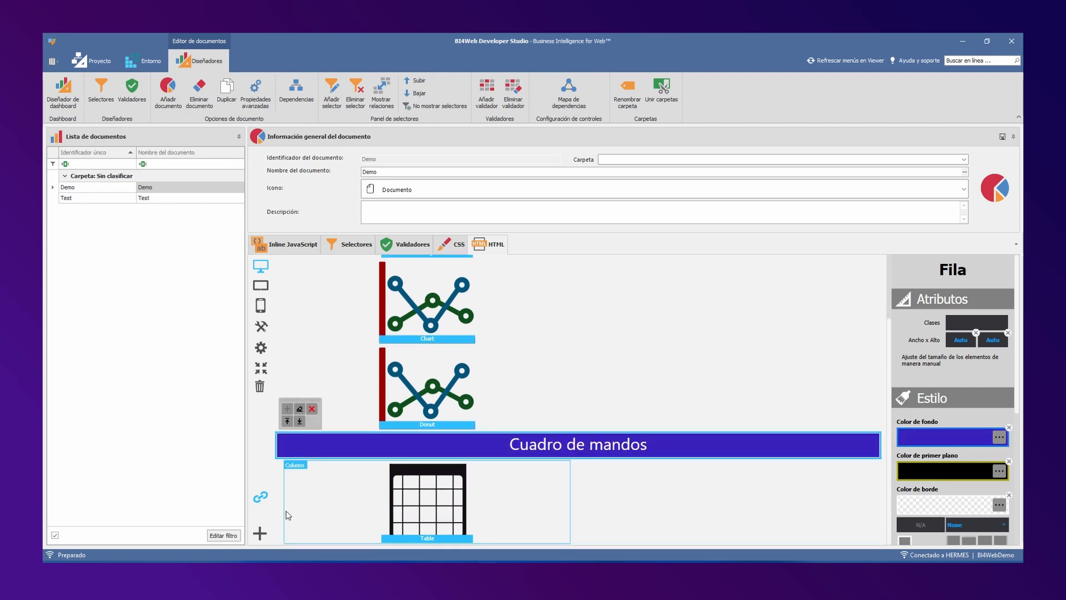
{"action": "left_click", "coordinate": [287, 421]}
{"action": "left_click", "coordinate": [287, 334]}
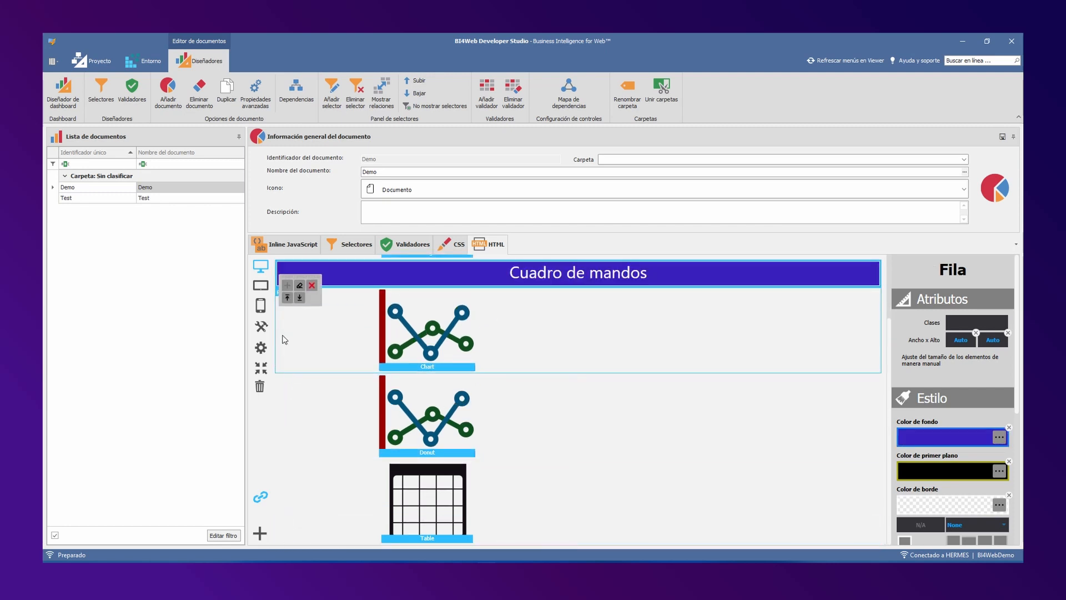
{"action": "scroll", "coordinate": [284, 340], "scroll_direction": "up", "scroll_amount": 2}
{"action": "left_click", "coordinate": [287, 367]}
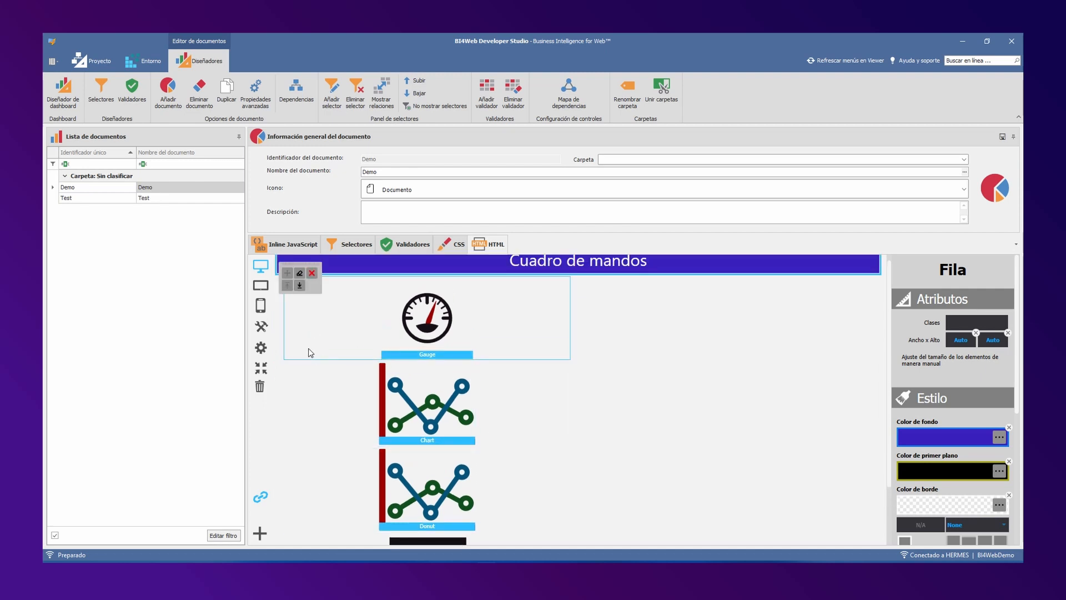
{"action": "scroll", "coordinate": [423, 366], "scroll_direction": "up", "scroll_amount": 1}
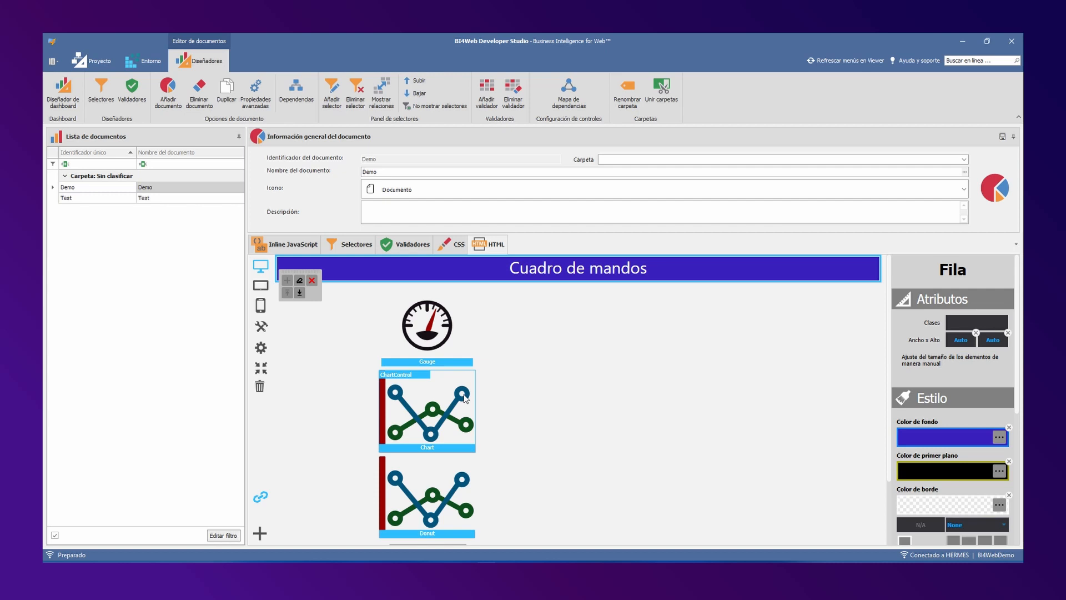
Step: Add two rows at the end of the layout and split the first of them into two columns of width 6
{"action": "left_click", "coordinate": [260, 534]}
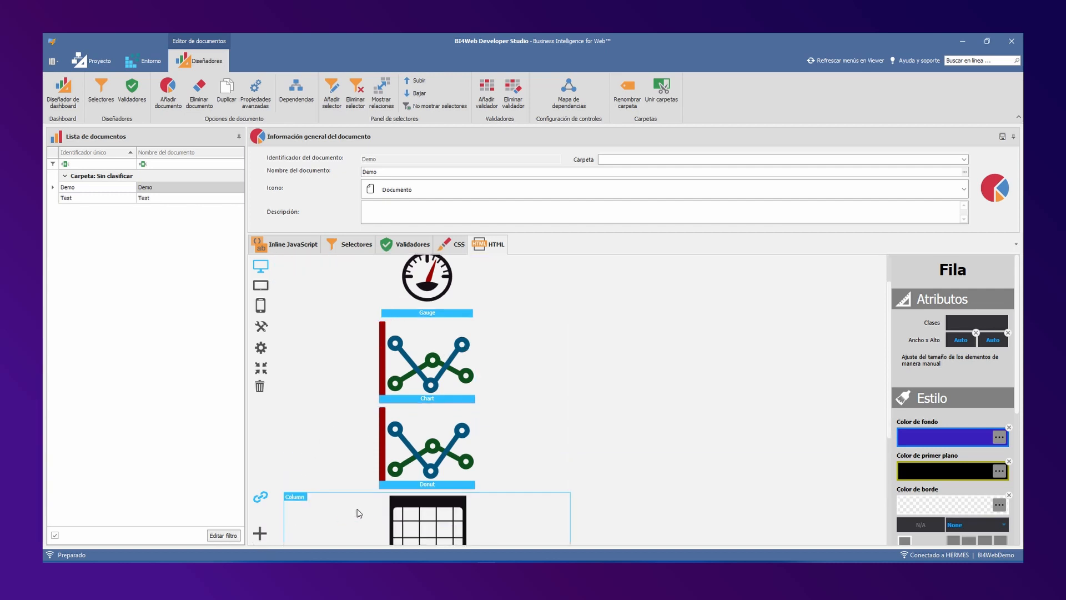
{"action": "scroll", "coordinate": [352, 511], "scroll_direction": "down", "scroll_amount": 3}
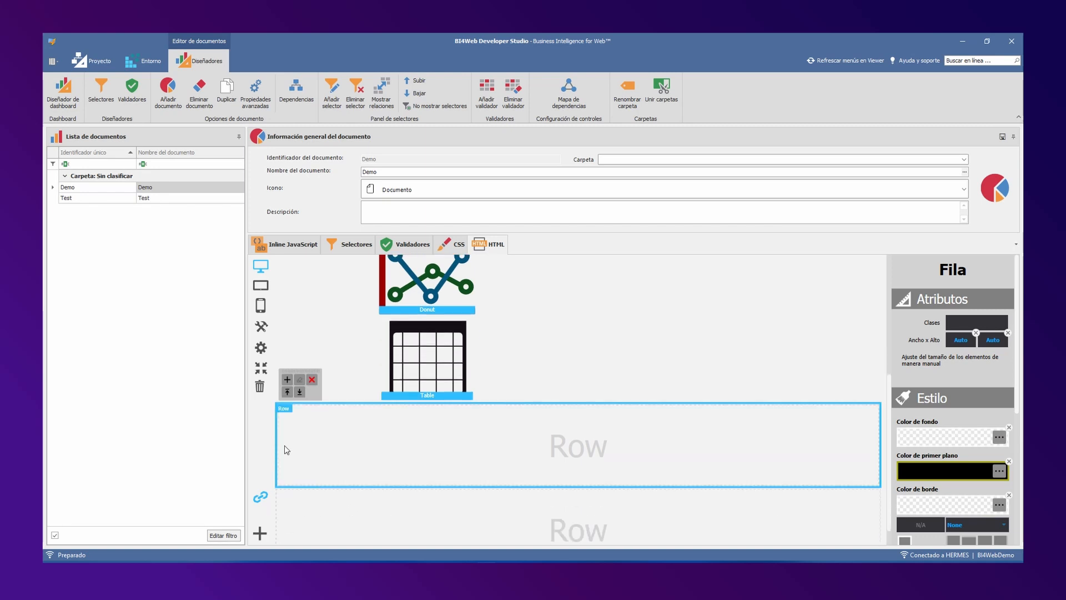
{"action": "left_click", "coordinate": [287, 379]}
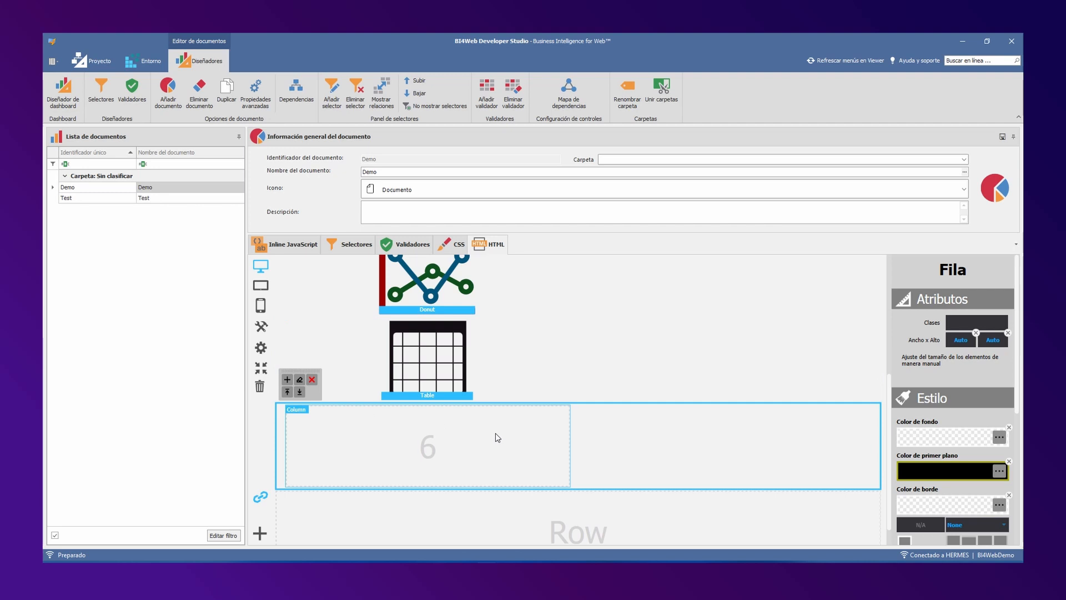
{"action": "left_click", "coordinate": [630, 468]}
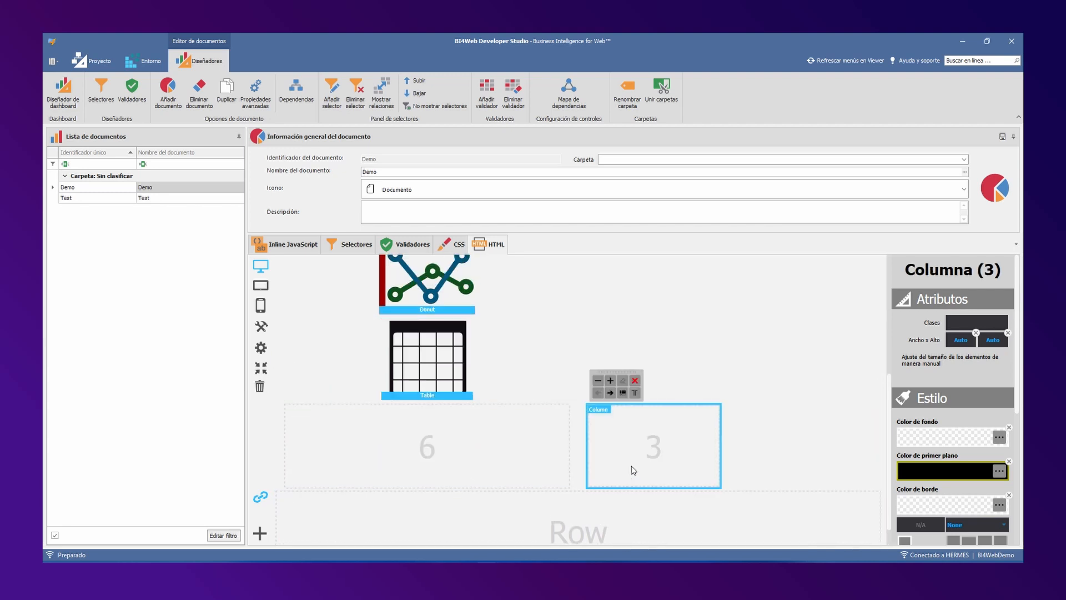
{"action": "left_click", "coordinate": [611, 381]}
{"action": "left_click", "coordinate": [610, 381]}
{"action": "left_click", "coordinate": [610, 381]}
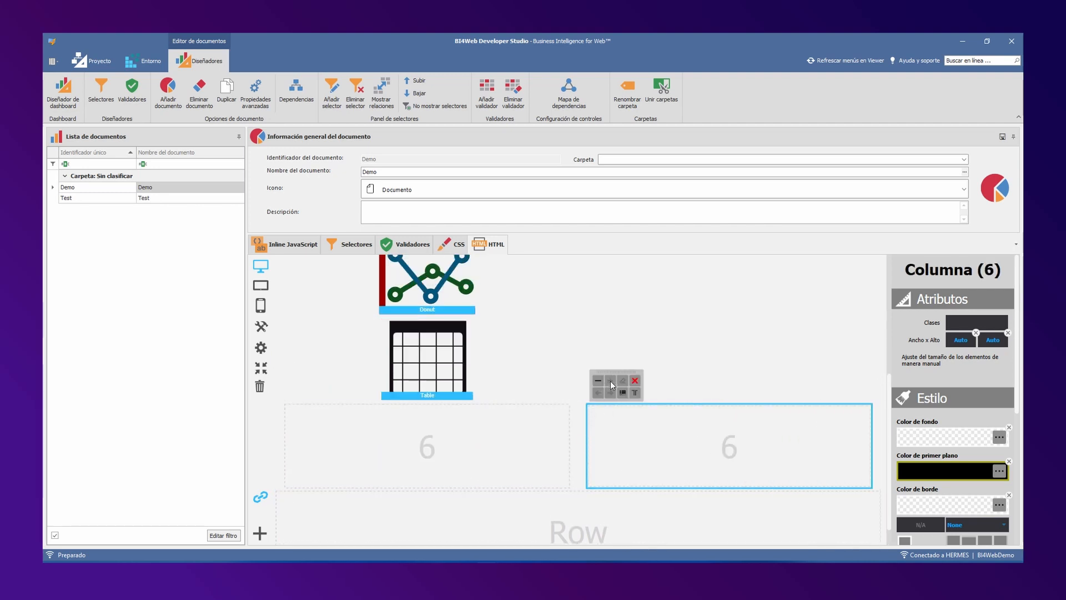
Step: Place the yearly sales chart in the new row's left column and the donut in its right column
{"action": "scroll", "coordinate": [344, 420], "scroll_direction": "up", "scroll_amount": 2}
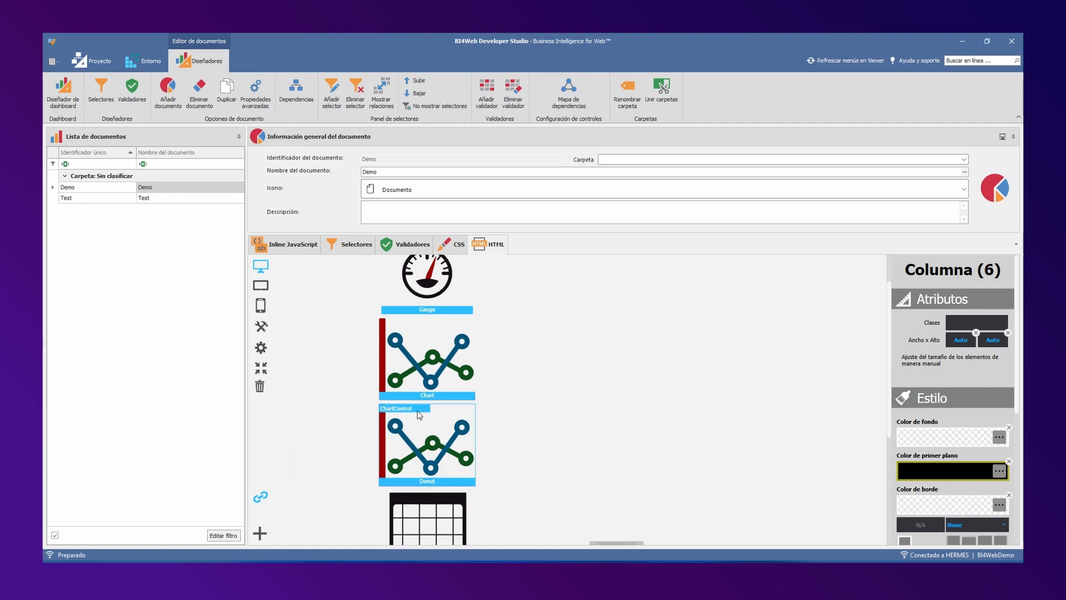
{"action": "scroll", "coordinate": [419, 415], "scroll_direction": "down", "scroll_amount": 3}
{"action": "left_click_drag", "start_coordinate": [429, 267], "coordinate": [438, 488]}
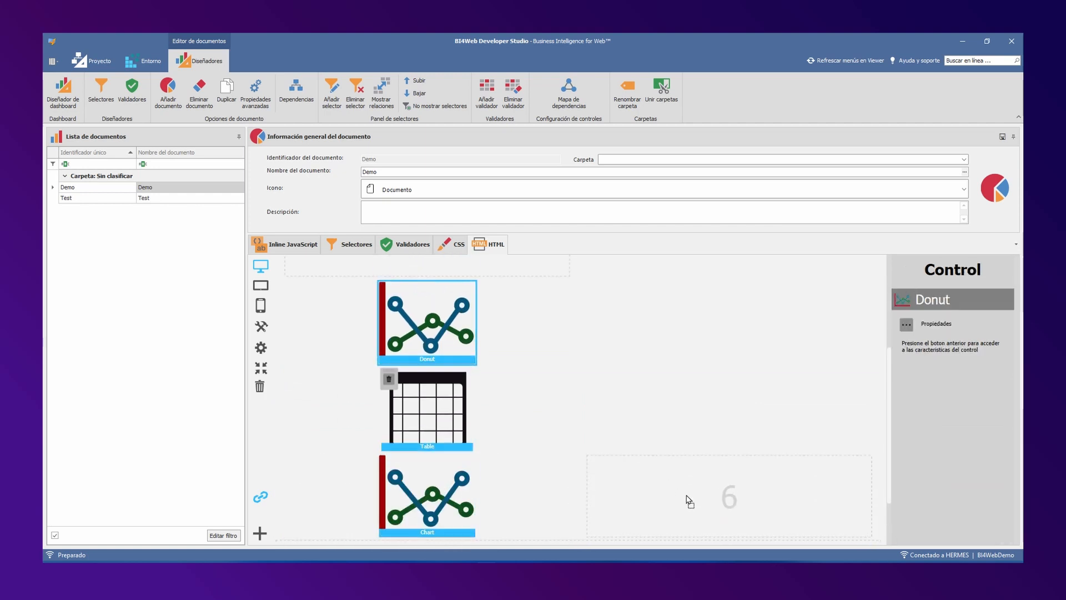
{"action": "left_click_drag", "start_coordinate": [687, 500], "coordinate": [688, 500]}
{"action": "scroll", "coordinate": [543, 431], "scroll_direction": "down", "scroll_amount": 2}
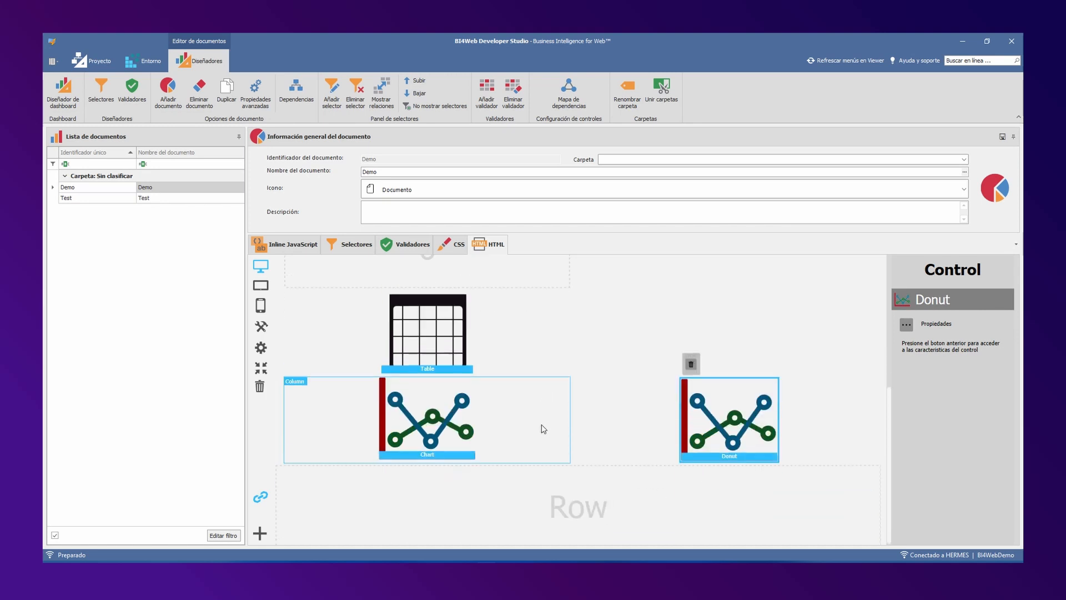
Step: Split the last row into two columns of width 6 and place the table in its right column
{"action": "left_click", "coordinate": [461, 466]}
{"action": "left_click", "coordinate": [287, 437]}
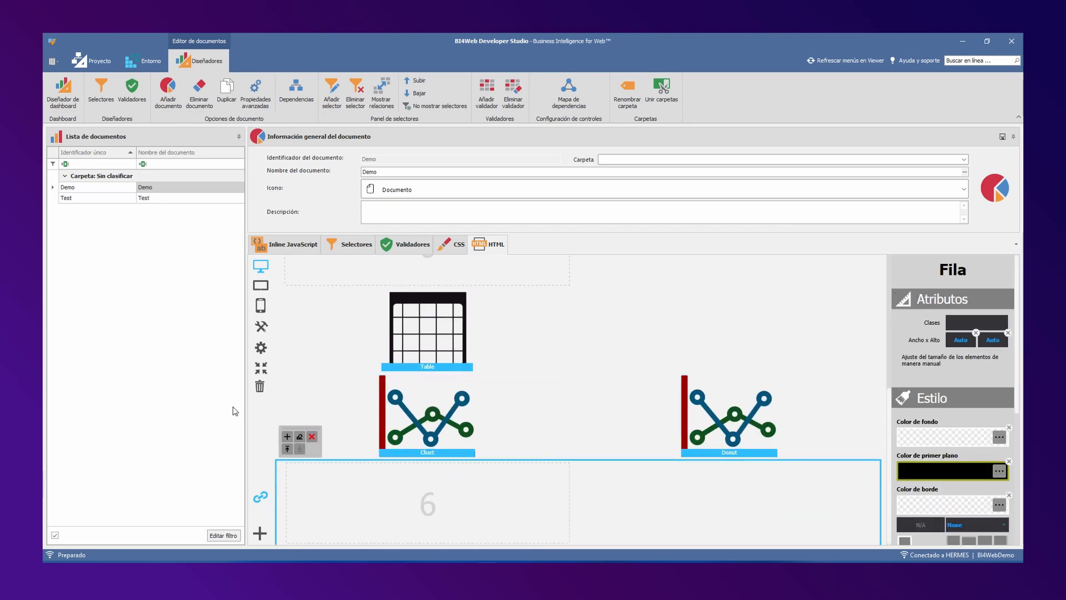
{"action": "left_click", "coordinate": [287, 437]}
{"action": "left_click", "coordinate": [588, 484]}
{"action": "left_click", "coordinate": [611, 436]}
{"action": "left_click", "coordinate": [611, 436]}
{"action": "left_click_drag", "start_coordinate": [428, 349], "coordinate": [701, 497]}
Step: Delete the emptied rows between the gauge and the chart row
{"action": "scroll", "coordinate": [523, 392], "scroll_direction": "up", "scroll_amount": 3}
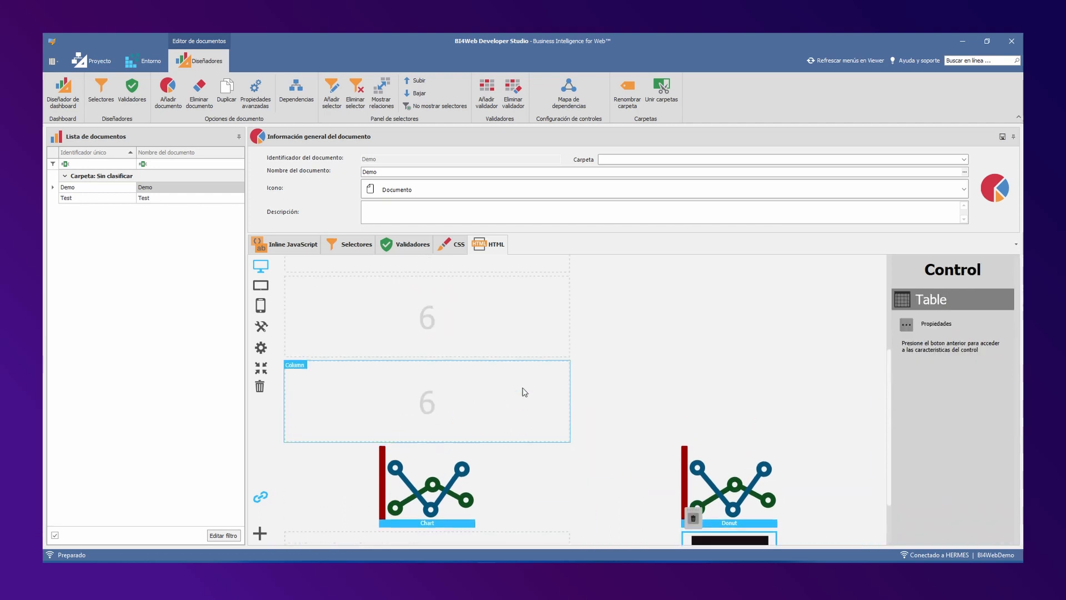
{"action": "left_click", "coordinate": [419, 387]}
{"action": "left_click", "coordinate": [447, 374]}
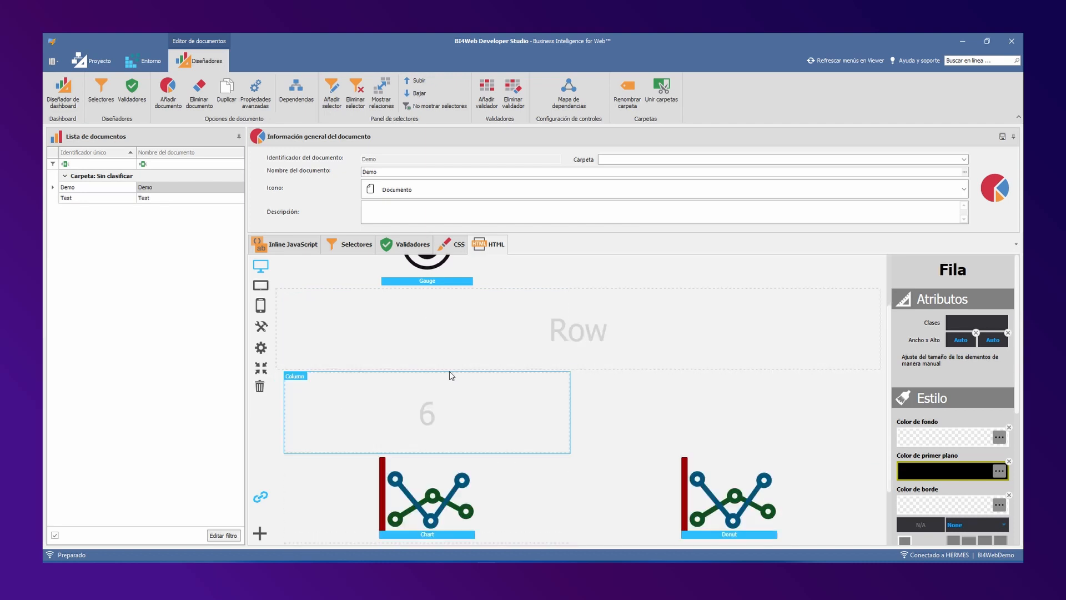
{"action": "left_click", "coordinate": [482, 358]}
{"action": "key", "text": "Delete"}
{"action": "left_click", "coordinate": [481, 358]}
{"action": "key", "text": "Delete"}
Step: Place the gauge in the empty column beside the table, delete its old row and save the document
{"action": "left_click_drag", "start_coordinate": [457, 339], "coordinate": [454, 484]}
{"action": "left_click", "coordinate": [584, 333]}
{"action": "key", "text": "Delete"}
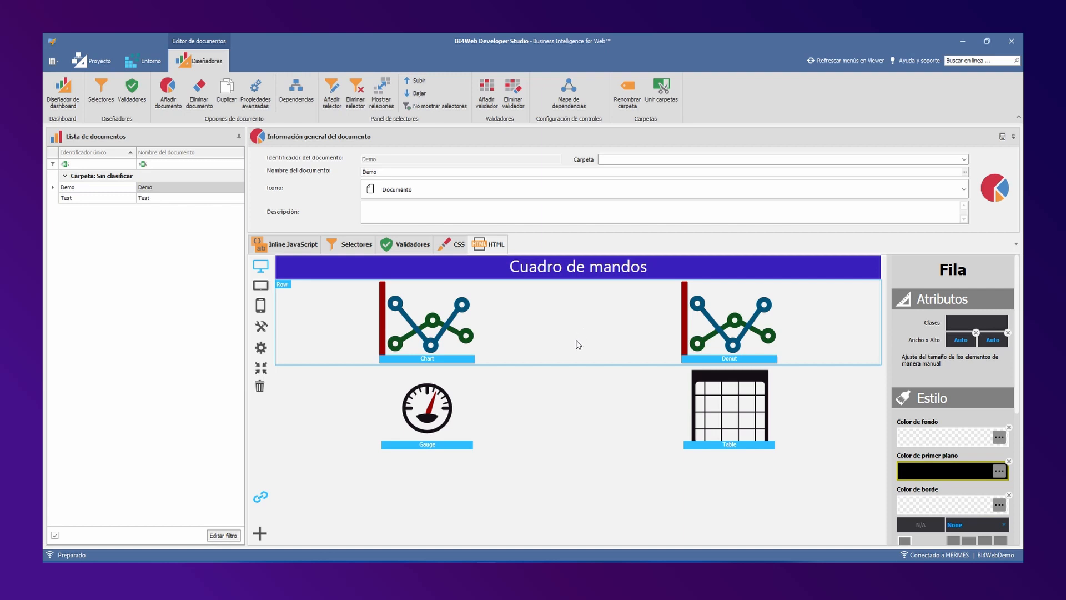
{"action": "left_click", "coordinate": [1002, 139]}
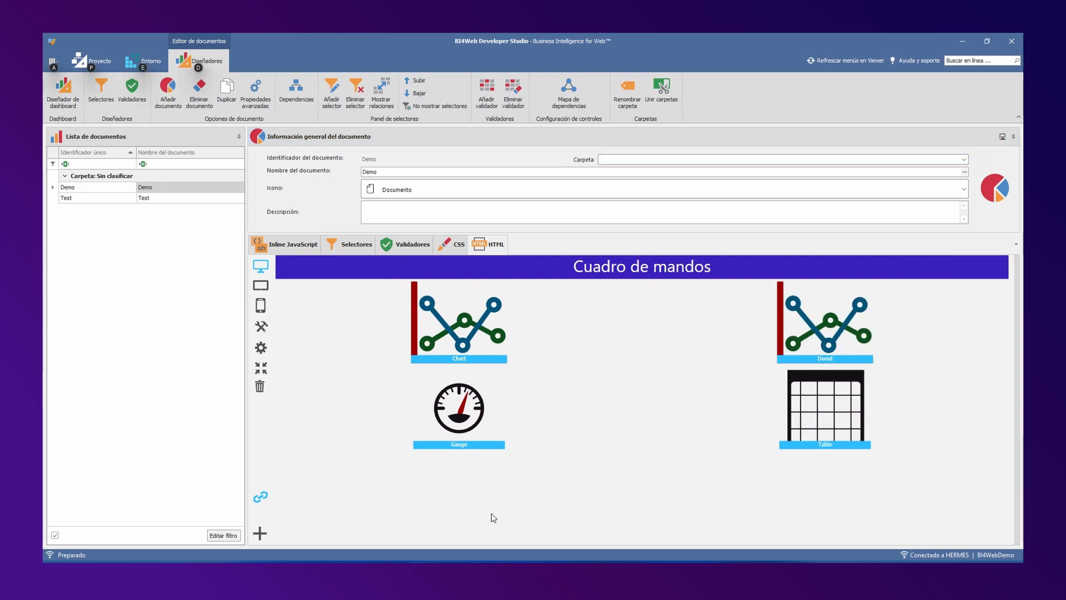
Step: In the yearly sales chart's properties, add a link between controls that targets the Gauge control
{"action": "left_click", "coordinate": [461, 352]}
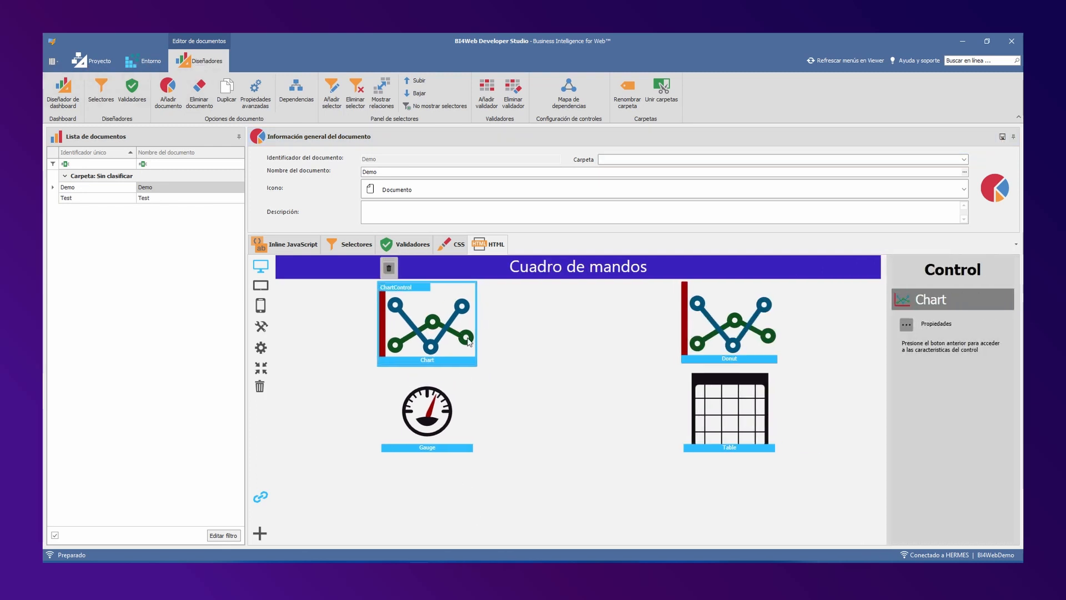
{"action": "left_click", "coordinate": [906, 326]}
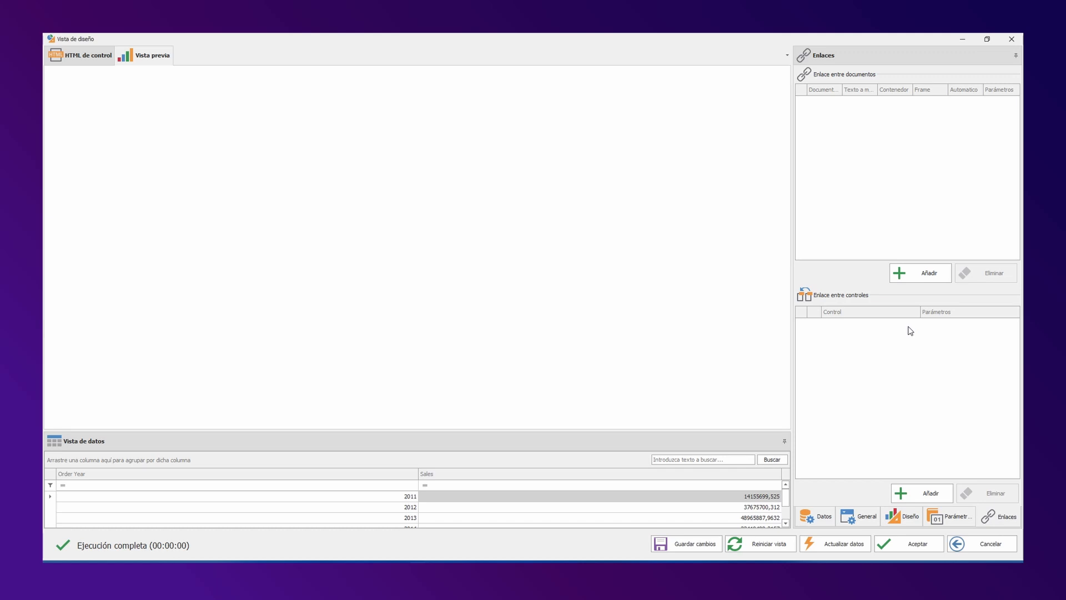
{"action": "left_click", "coordinate": [924, 493]}
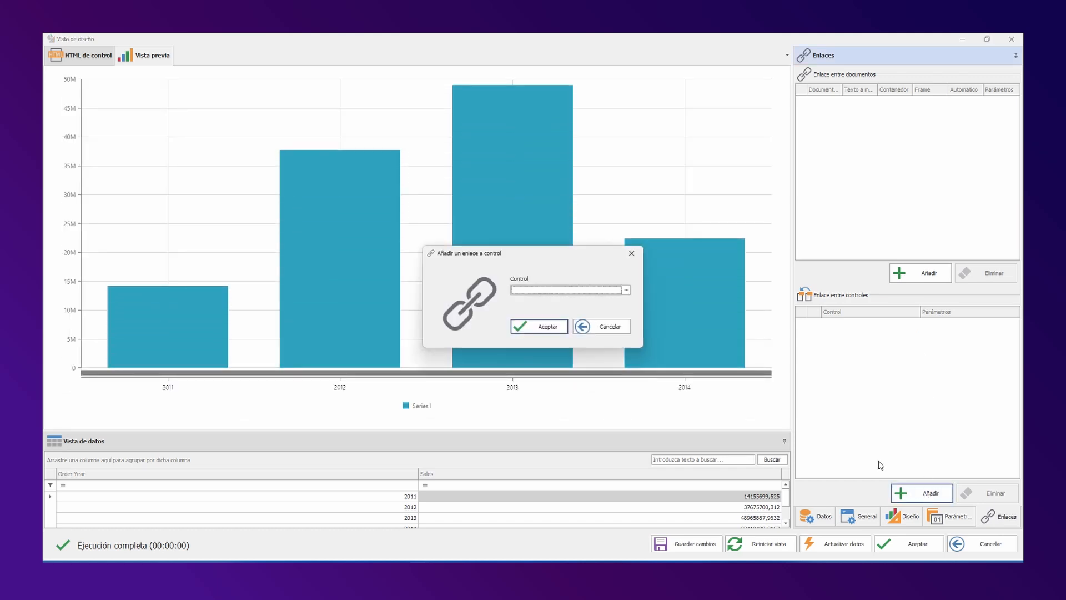
{"action": "left_click", "coordinate": [626, 289]}
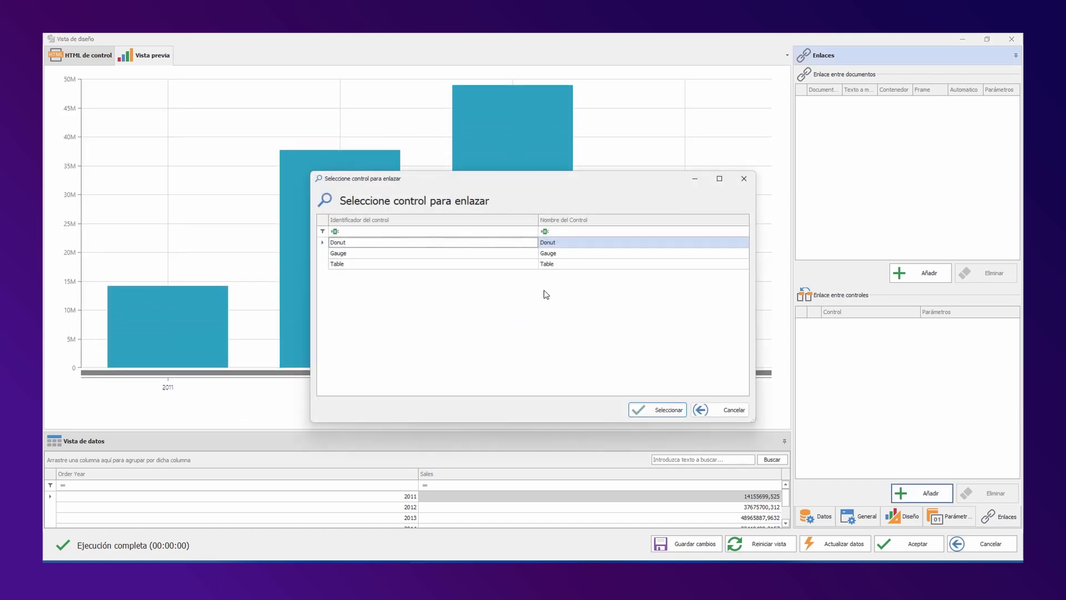
{"action": "double_click", "coordinate": [411, 257]}
{"action": "left_click", "coordinate": [535, 326]}
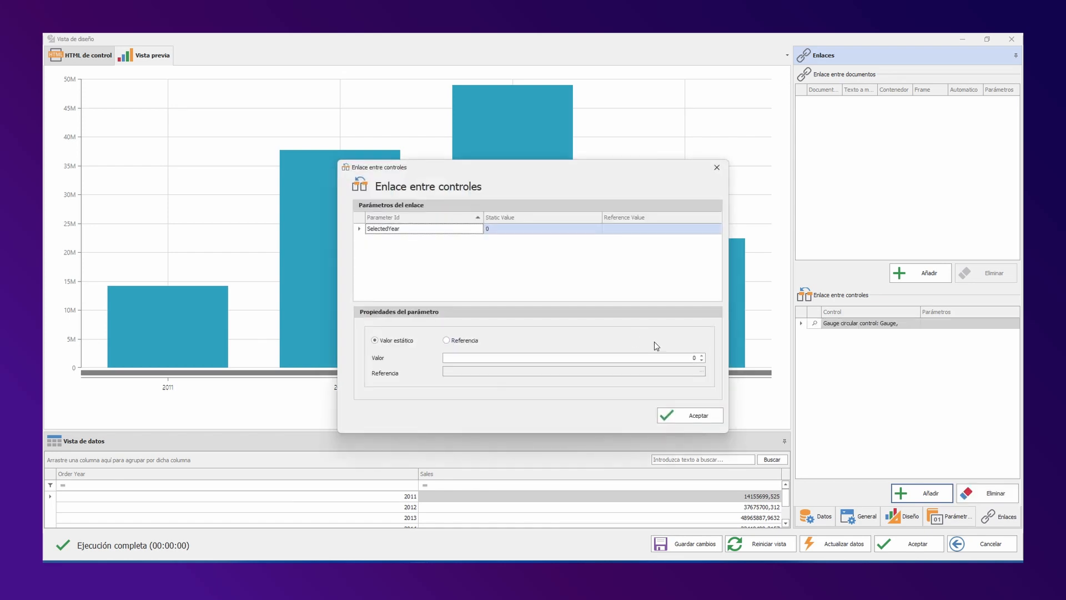
Step: Make the gauge link's SelectedYear parameter a reference to the selected object's OrderYear and accept the link
{"action": "left_click", "coordinate": [447, 340]}
{"action": "left_click", "coordinate": [701, 371]}
{"action": "double_click", "coordinate": [512, 311]}
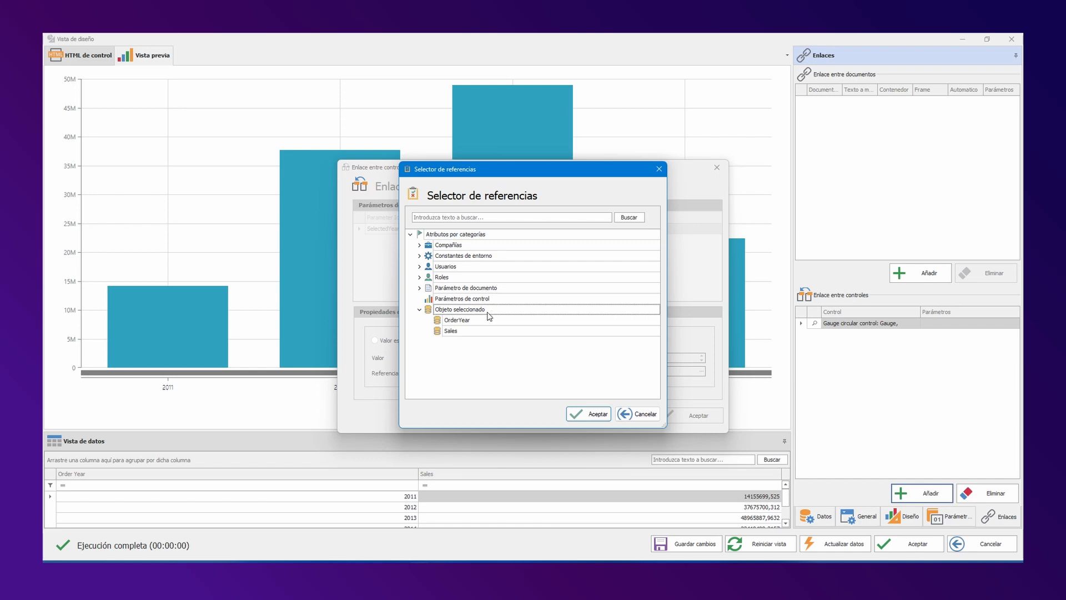
{"action": "double_click", "coordinate": [457, 320]}
{"action": "left_click", "coordinate": [669, 422]}
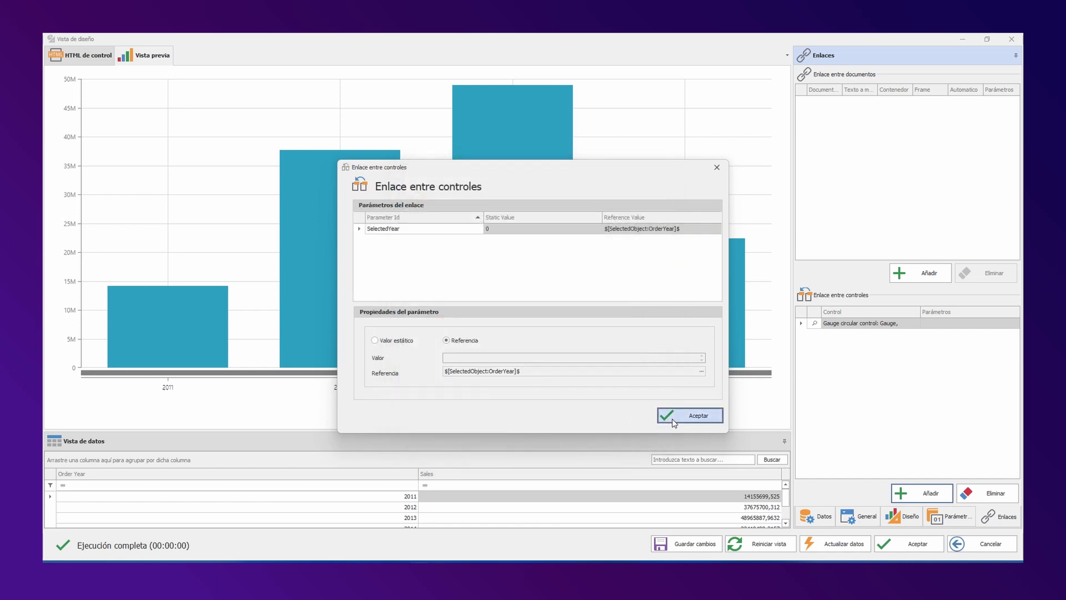
Step: Add a second control link from the yearly sales chart to the Donut control
{"action": "left_click", "coordinate": [921, 496]}
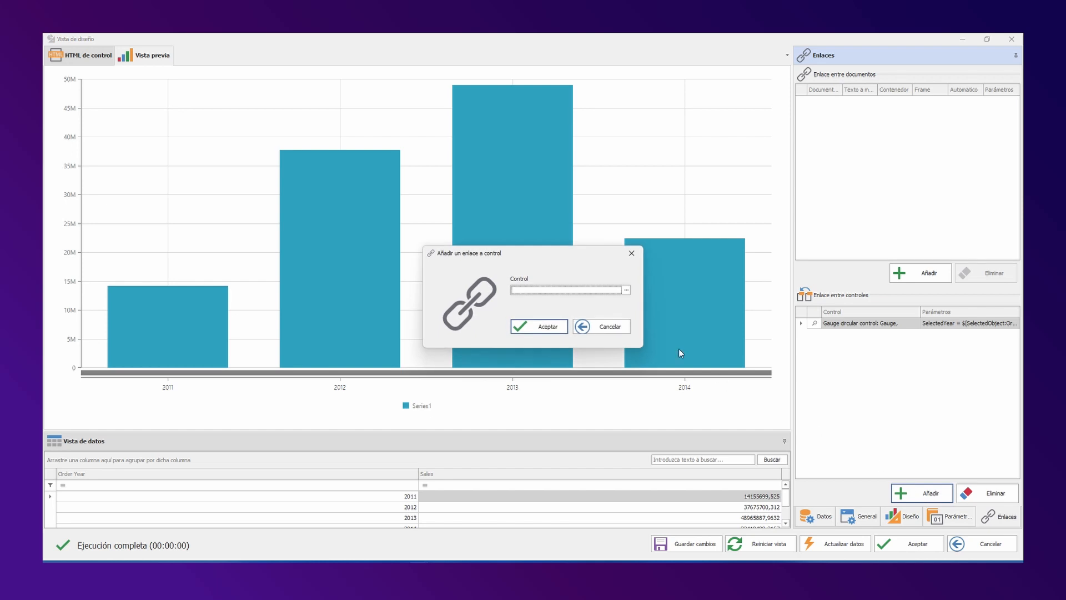
{"action": "left_click", "coordinate": [627, 290]}
{"action": "double_click", "coordinate": [341, 244]}
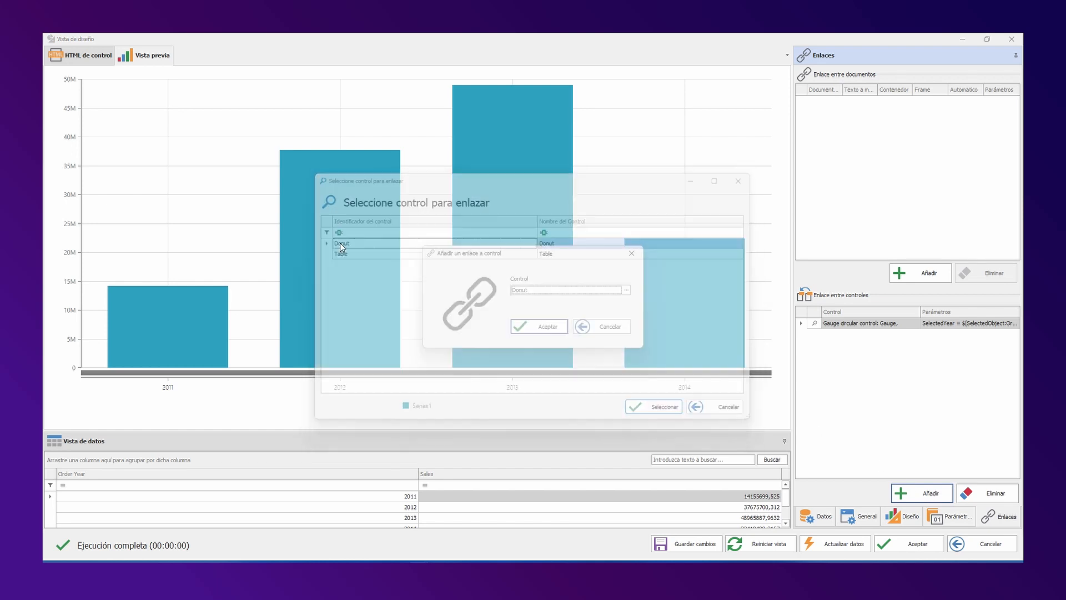
{"action": "left_click", "coordinate": [544, 328]}
Step: Reference the selected object's OrderYear in the donut link's SelectedYear parameter and accept the chart's changes
{"action": "left_click", "coordinate": [475, 335]}
{"action": "left_click", "coordinate": [476, 341]}
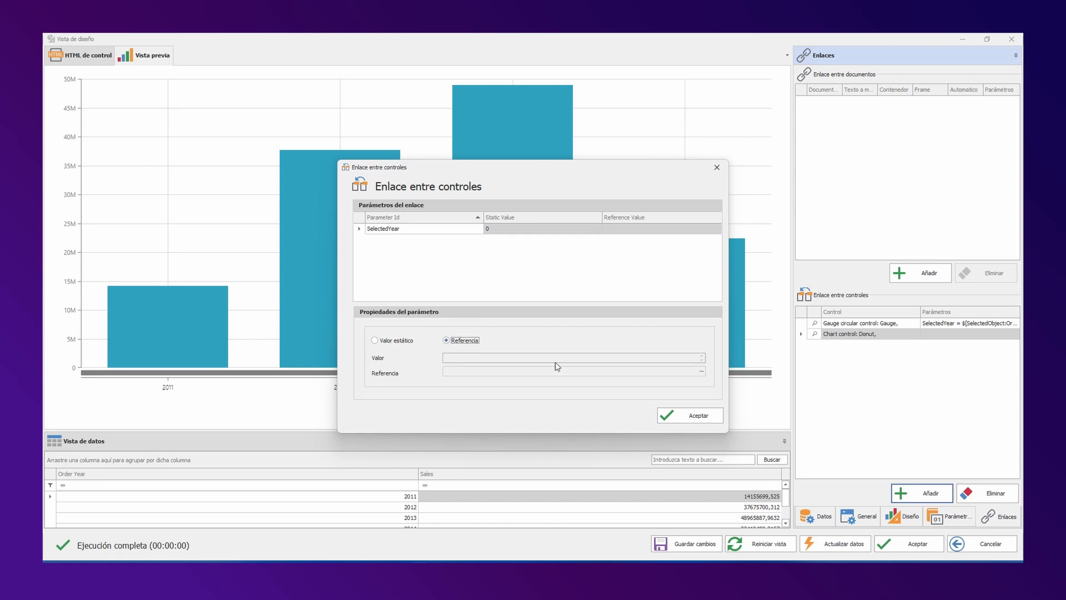
{"action": "left_click", "coordinate": [702, 371]}
{"action": "double_click", "coordinate": [489, 310]}
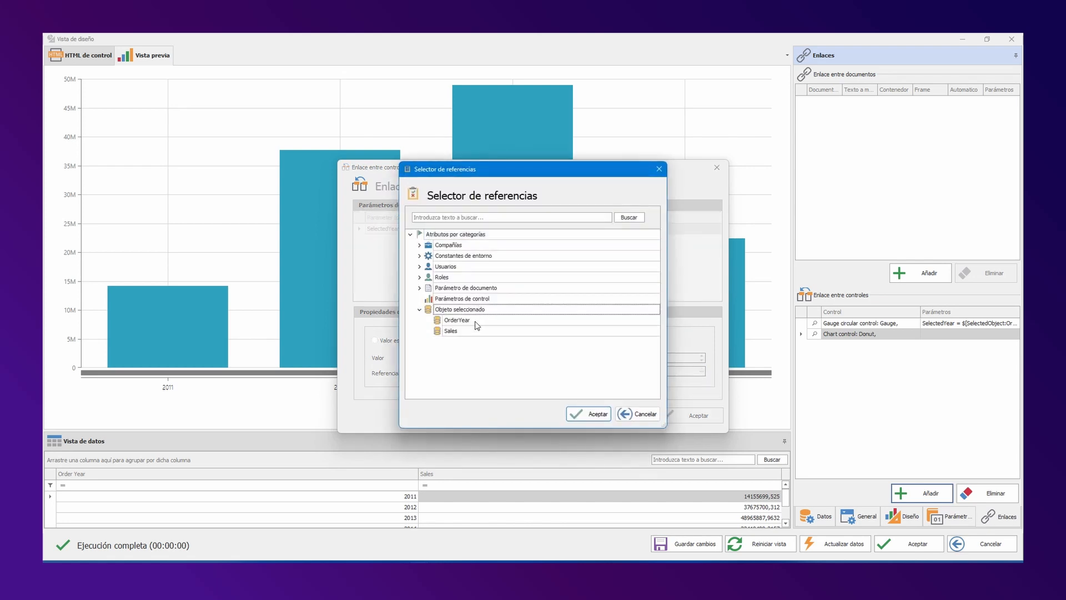
{"action": "double_click", "coordinate": [475, 321]}
{"action": "left_click", "coordinate": [673, 417]}
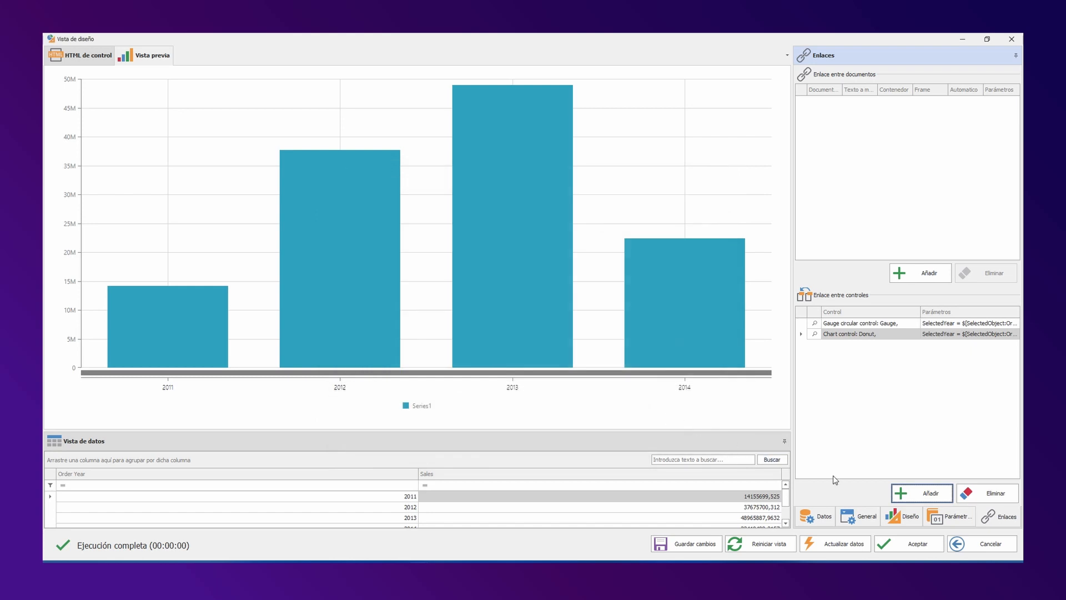
{"action": "left_click", "coordinate": [910, 543]}
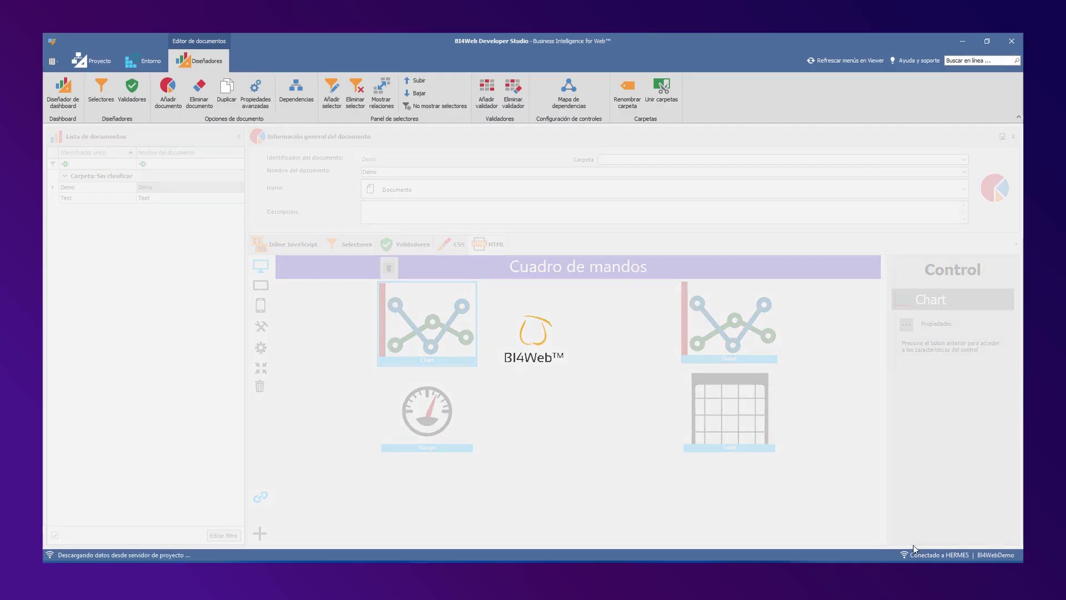
Step: Open the donut's properties with the query parameter SelectedYear at 2011 and add a control link to the Table control
{"action": "left_click", "coordinate": [738, 333]}
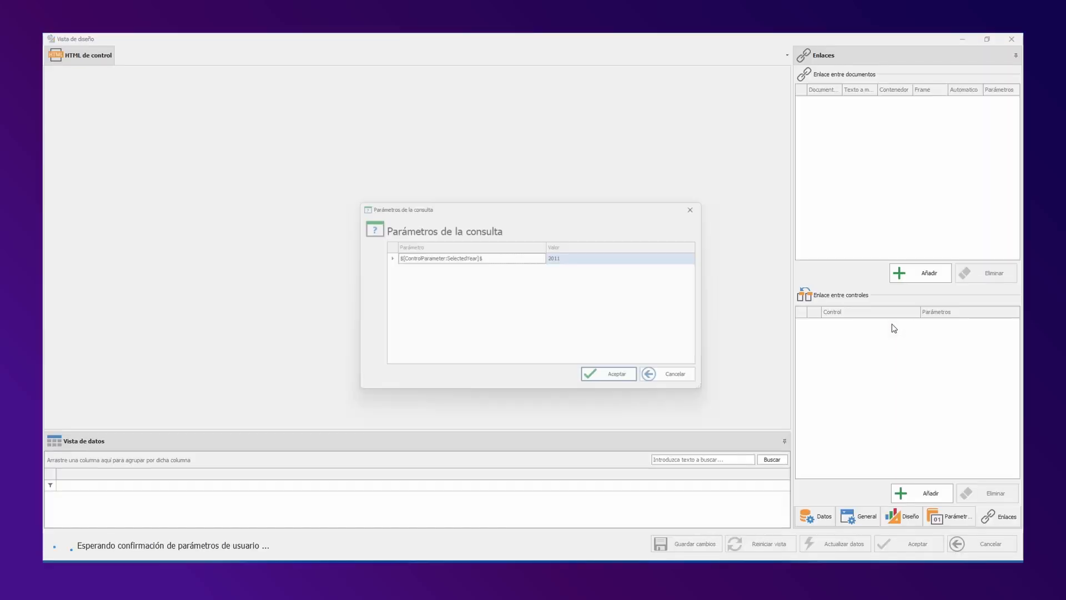
{"action": "left_click", "coordinate": [615, 381]}
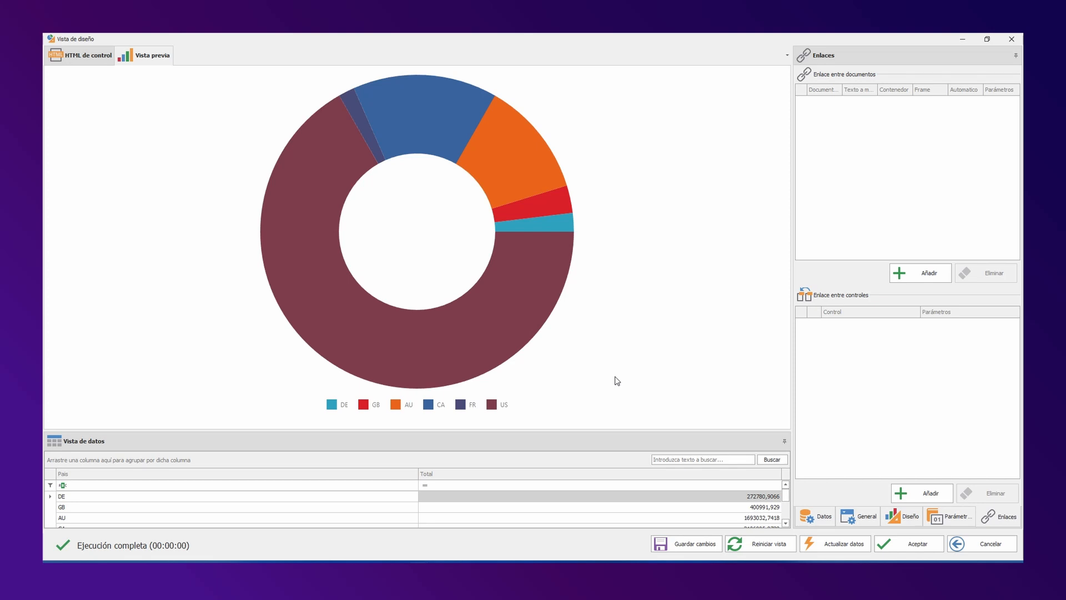
{"action": "left_click", "coordinate": [926, 488]}
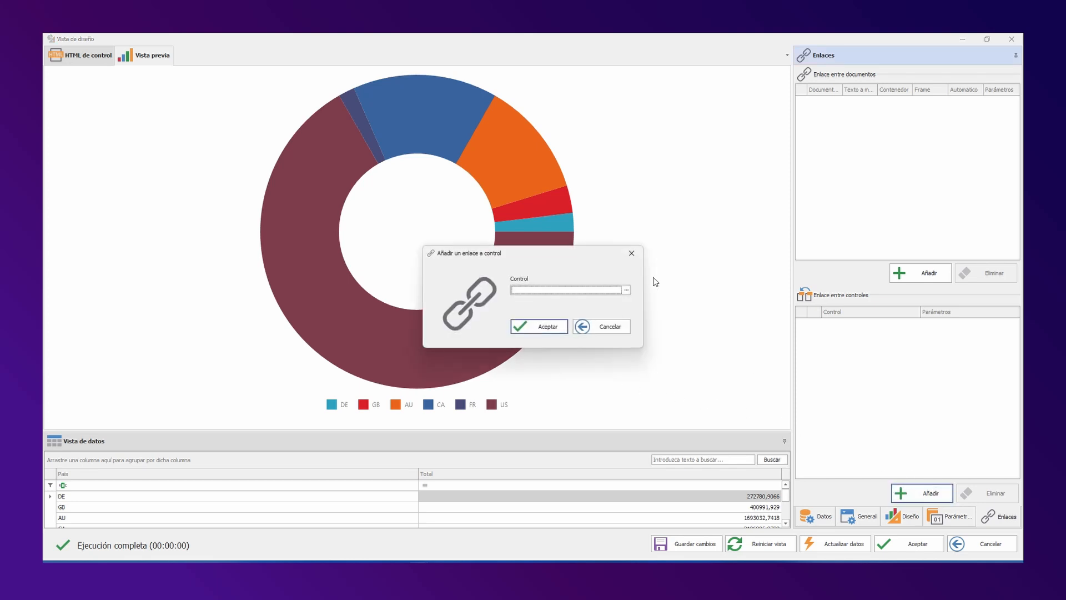
{"action": "left_click", "coordinate": [627, 290]}
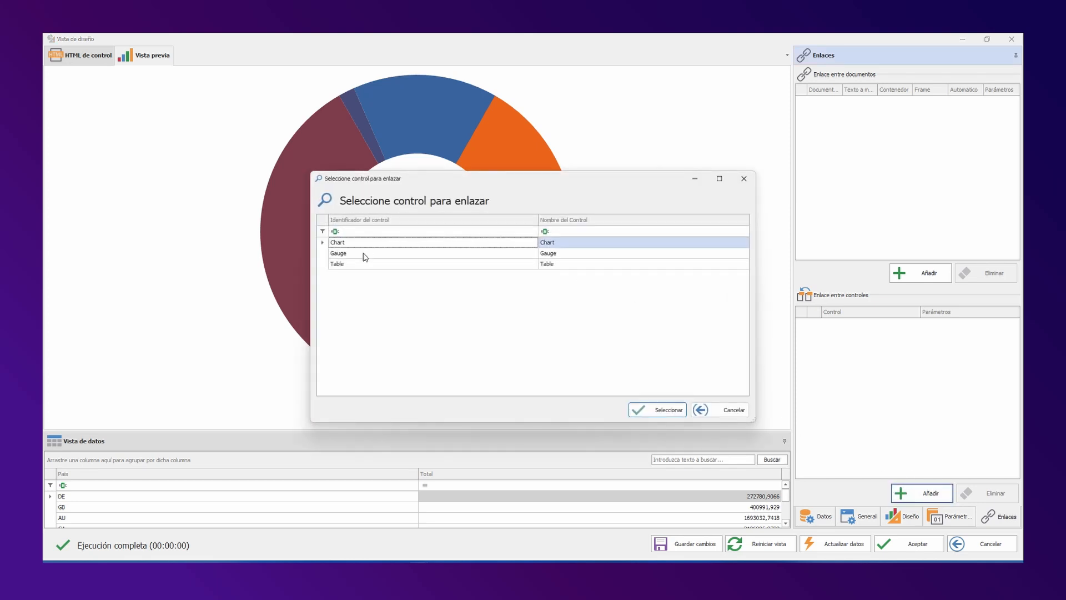
{"action": "double_click", "coordinate": [350, 264]}
{"action": "left_click", "coordinate": [534, 329]}
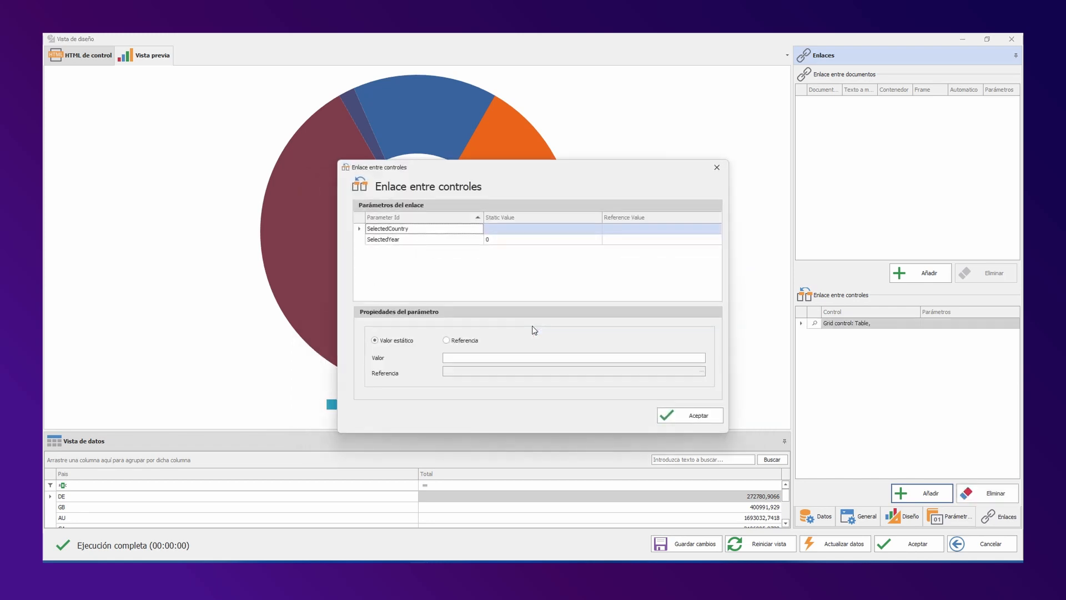
Step: Make the table link's SelectedCountry parameter a reference to the selected object's Pais
{"action": "left_click", "coordinate": [466, 341]}
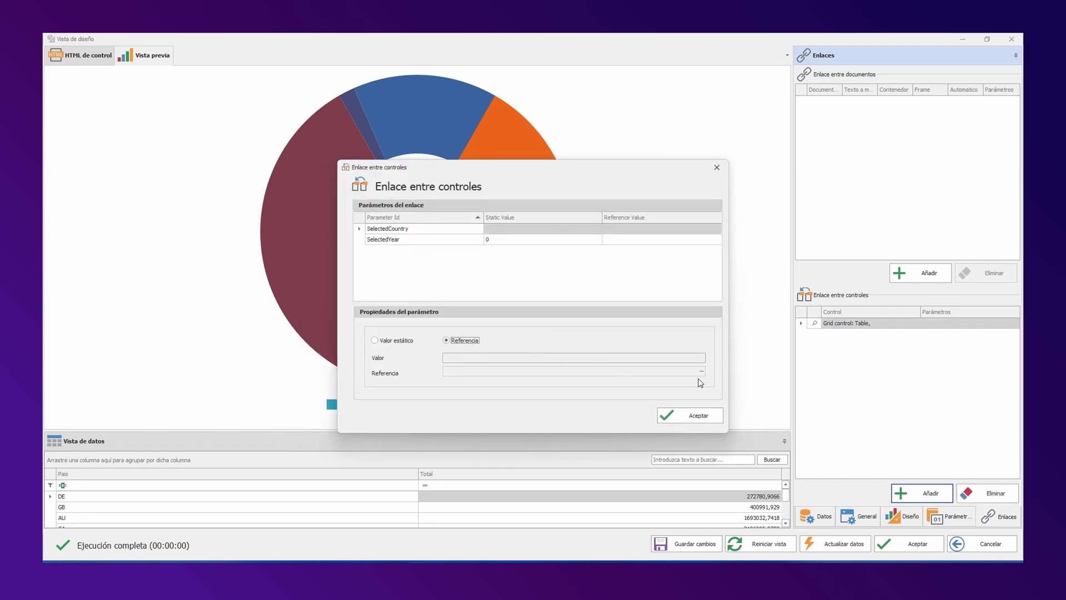
{"action": "left_click", "coordinate": [700, 375]}
{"action": "double_click", "coordinate": [446, 311]}
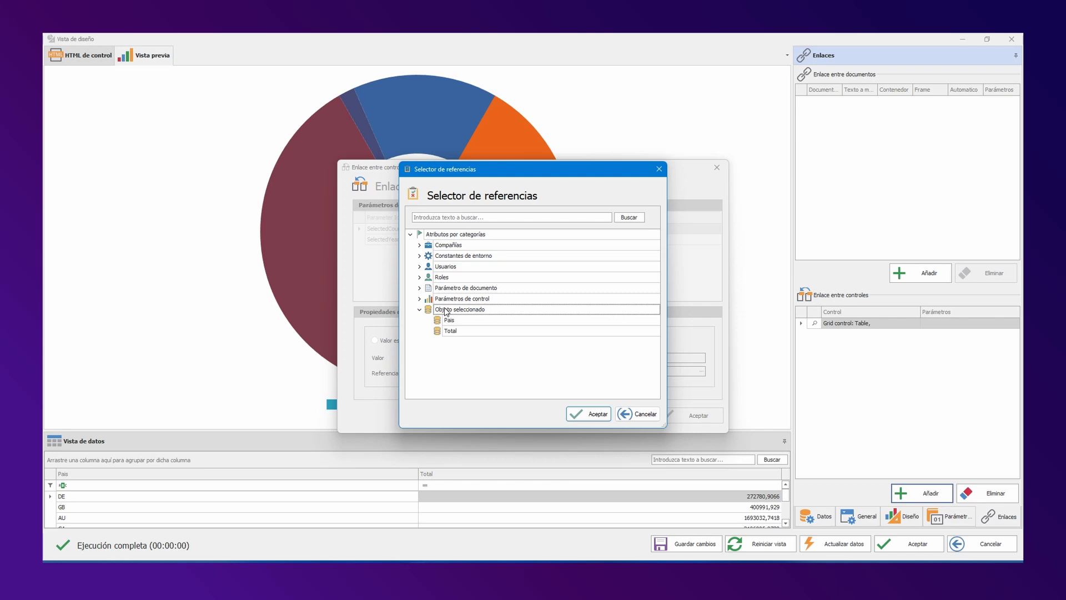
{"action": "double_click", "coordinate": [448, 320]}
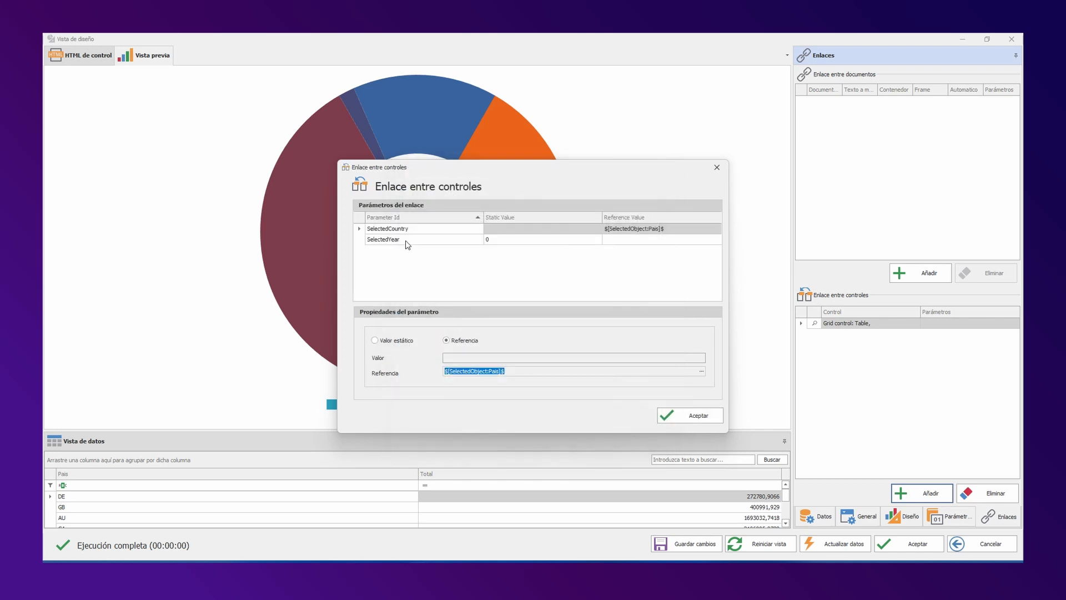
Step: Reference the control parameter SelectedYear in the table link's SelectedYear parameter and accept the donut's changes
{"action": "left_click", "coordinate": [407, 242]}
{"action": "left_click", "coordinate": [446, 339]}
{"action": "left_click", "coordinate": [701, 372]}
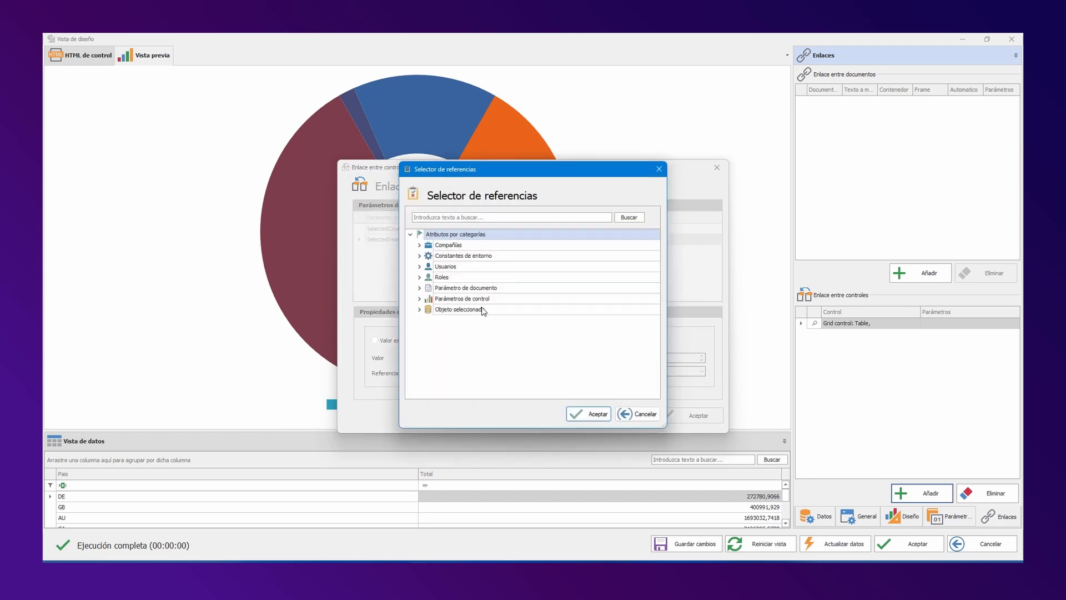
{"action": "double_click", "coordinate": [457, 299]}
{"action": "double_click", "coordinate": [457, 309]}
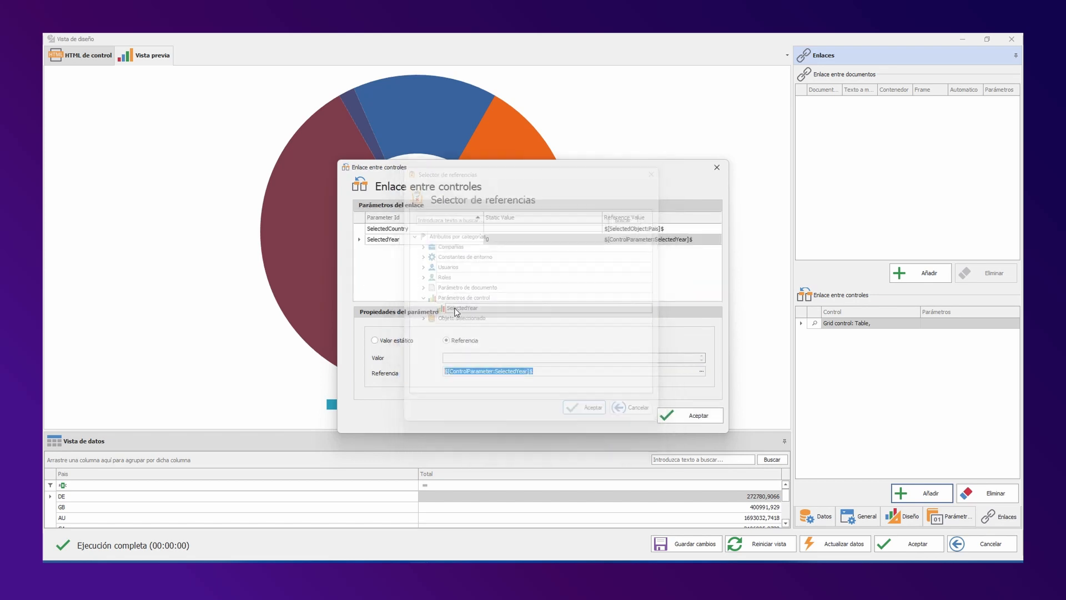
{"action": "left_click", "coordinate": [678, 416]}
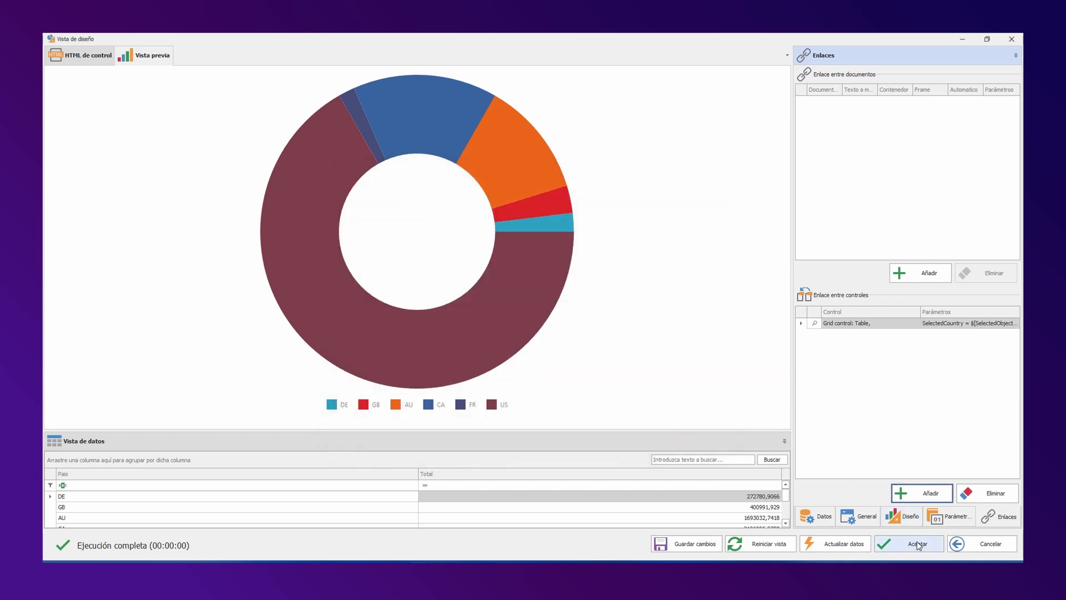
{"action": "left_click", "coordinate": [917, 544]}
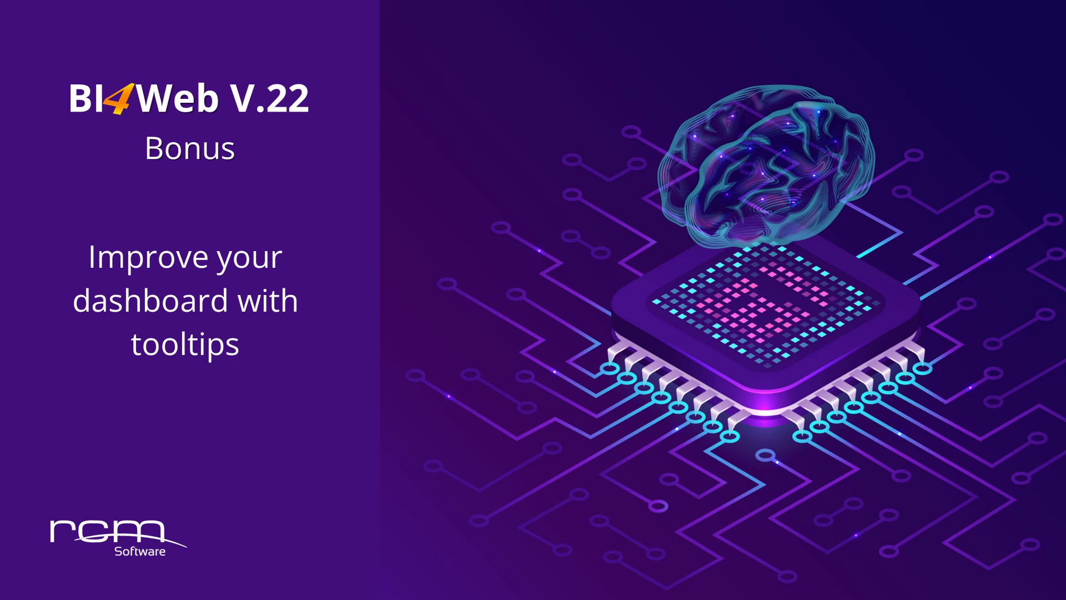
Step: In the yearly sales chart's series collection, set the visibility of Series1's point labels to Sí and apply it
{"action": "left_click", "coordinate": [475, 366]}
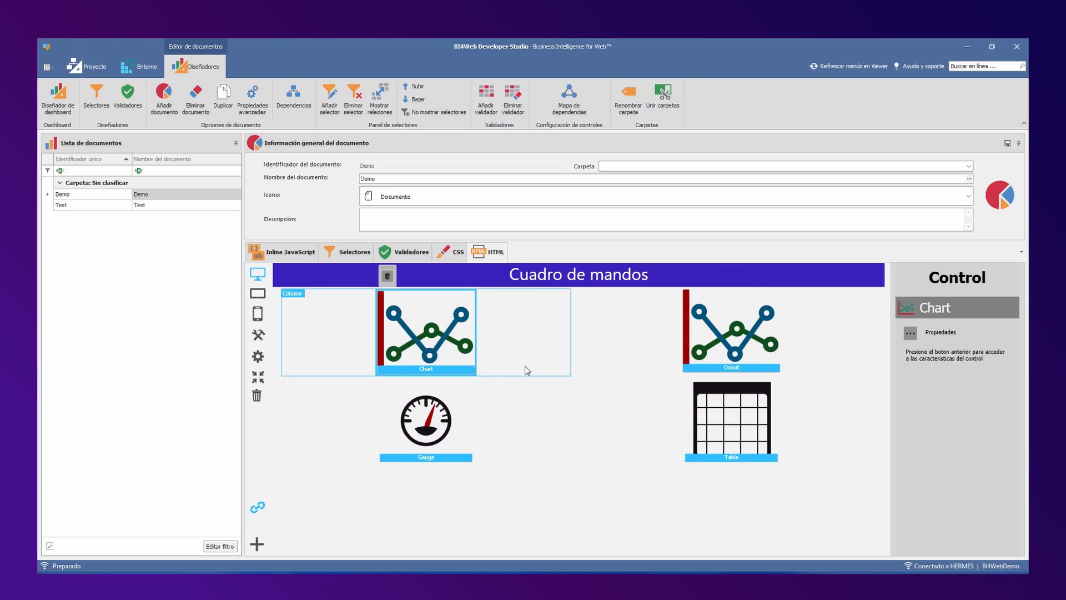
{"action": "left_click", "coordinate": [911, 334]}
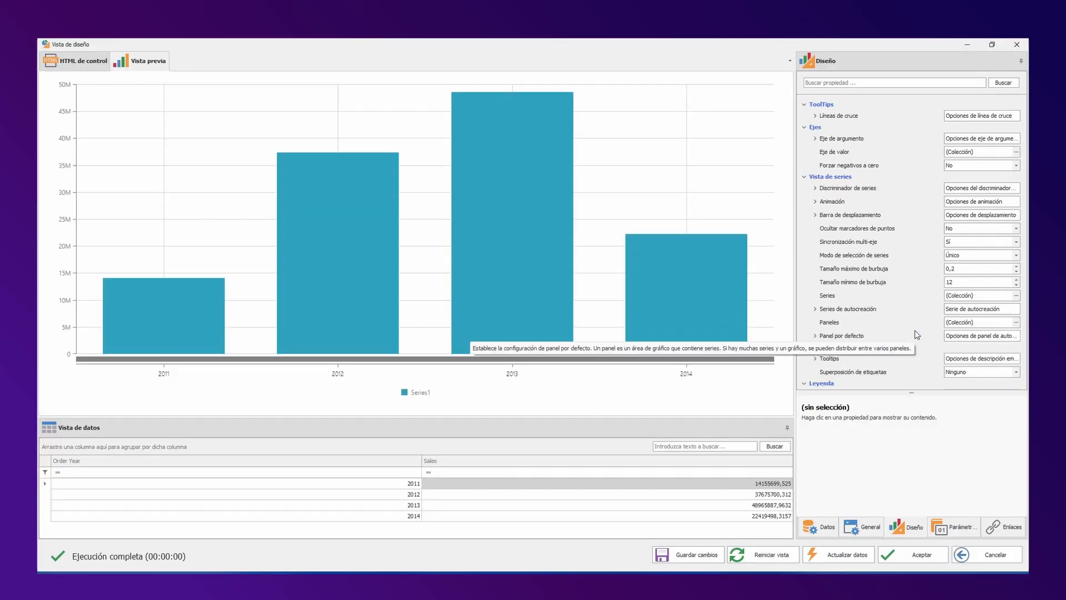
{"action": "left_click", "coordinate": [1016, 296]}
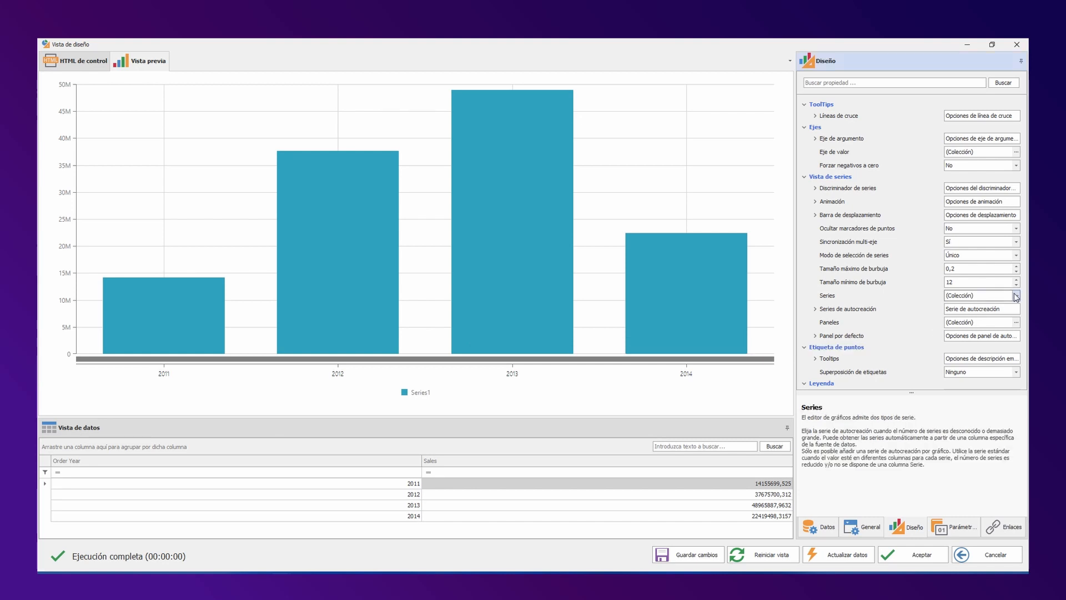
{"action": "left_click", "coordinate": [387, 218]}
{"action": "scroll", "coordinate": [537, 286], "scroll_direction": "down", "scroll_amount": 3}
{"action": "left_click", "coordinate": [525, 284]}
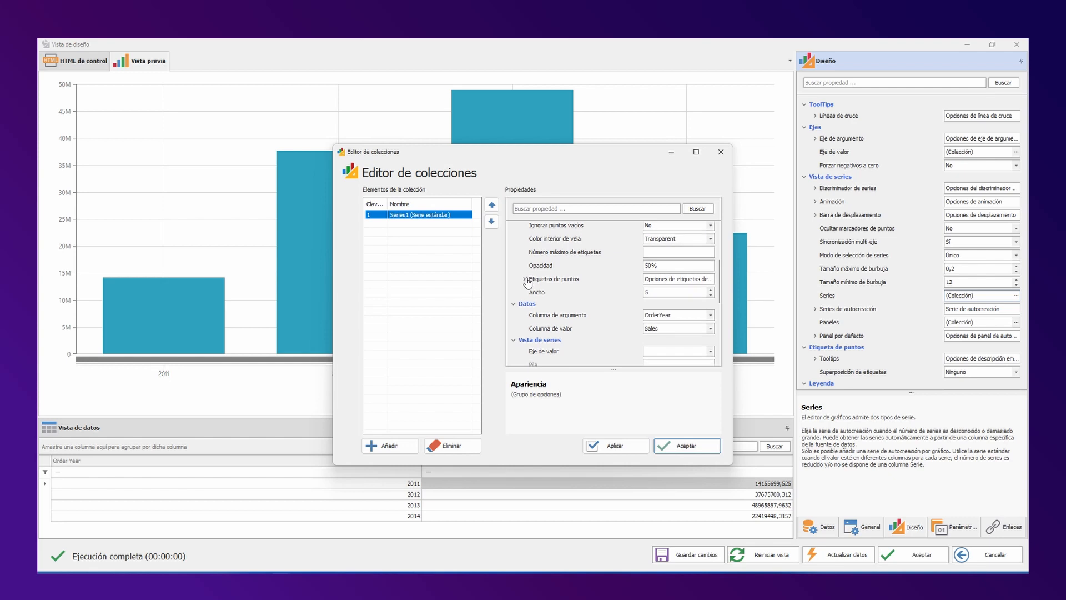
{"action": "double_click", "coordinate": [664, 327]}
{"action": "left_click_drag", "start_coordinate": [565, 161], "coordinate": [835, 217]}
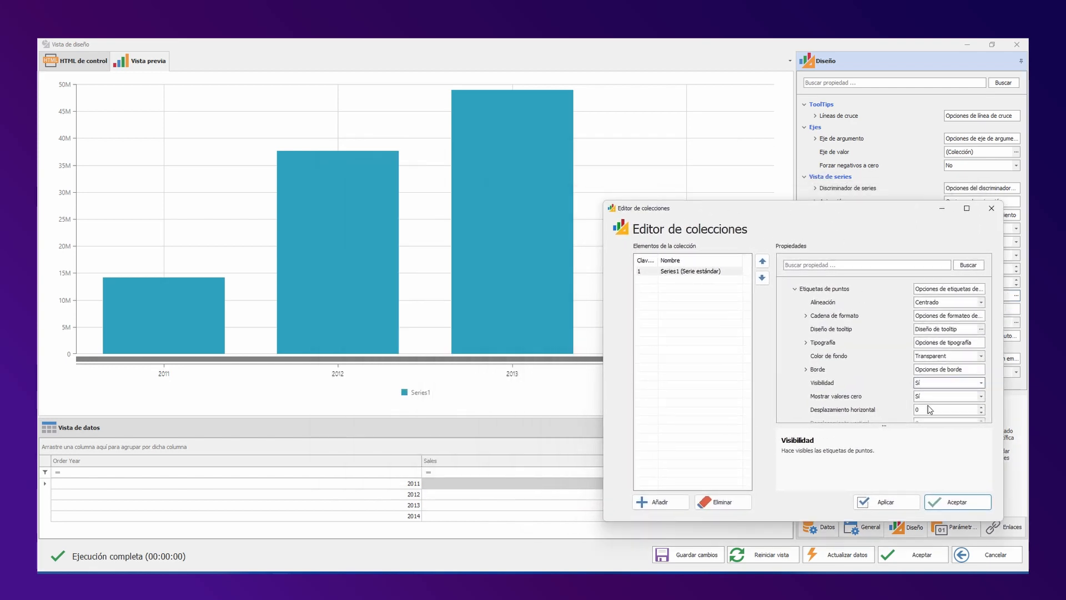
{"action": "left_click", "coordinate": [911, 506]}
Step: Set the position form of Series1's point labels to Fuera and apply it
{"action": "scroll", "coordinate": [942, 372], "scroll_direction": "down", "scroll_amount": 3}
{"action": "left_click", "coordinate": [933, 391]}
{"action": "double_click", "coordinate": [933, 390]}
{"action": "left_click", "coordinate": [897, 502]}
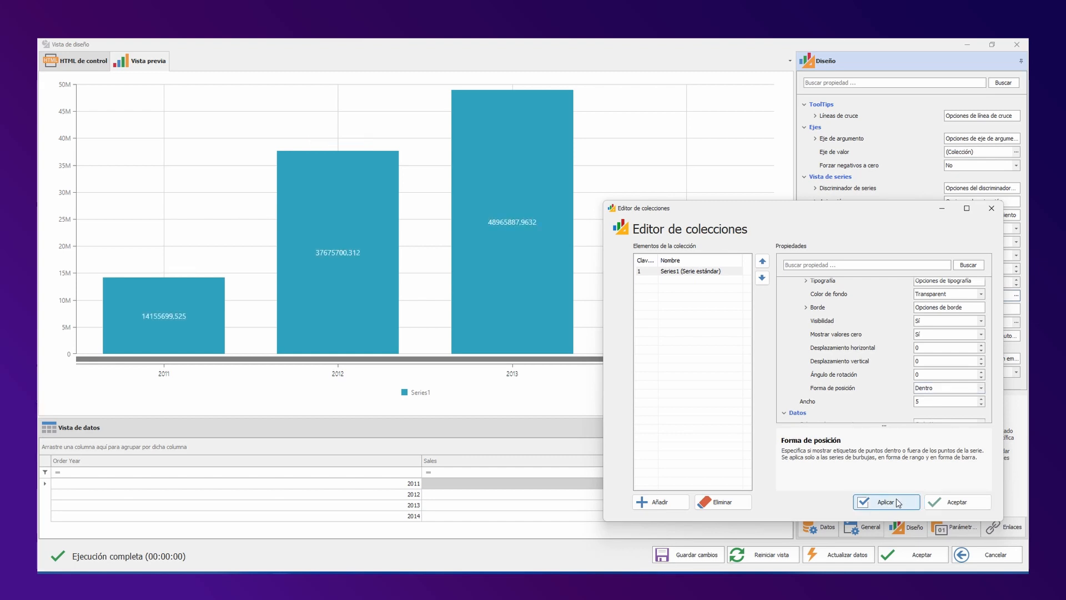
{"action": "double_click", "coordinate": [942, 388]}
{"action": "left_click", "coordinate": [896, 500]}
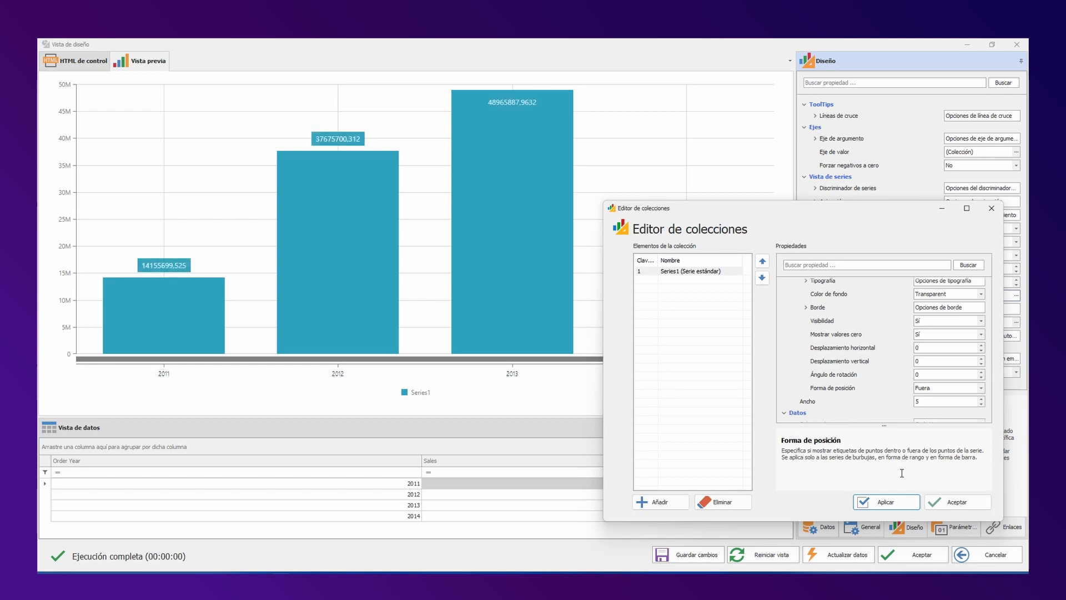
Step: Enter a custom format string for the value format of Series1's point labels and accept it
{"action": "scroll", "coordinate": [890, 395], "scroll_direction": "down", "scroll_amount": 4}
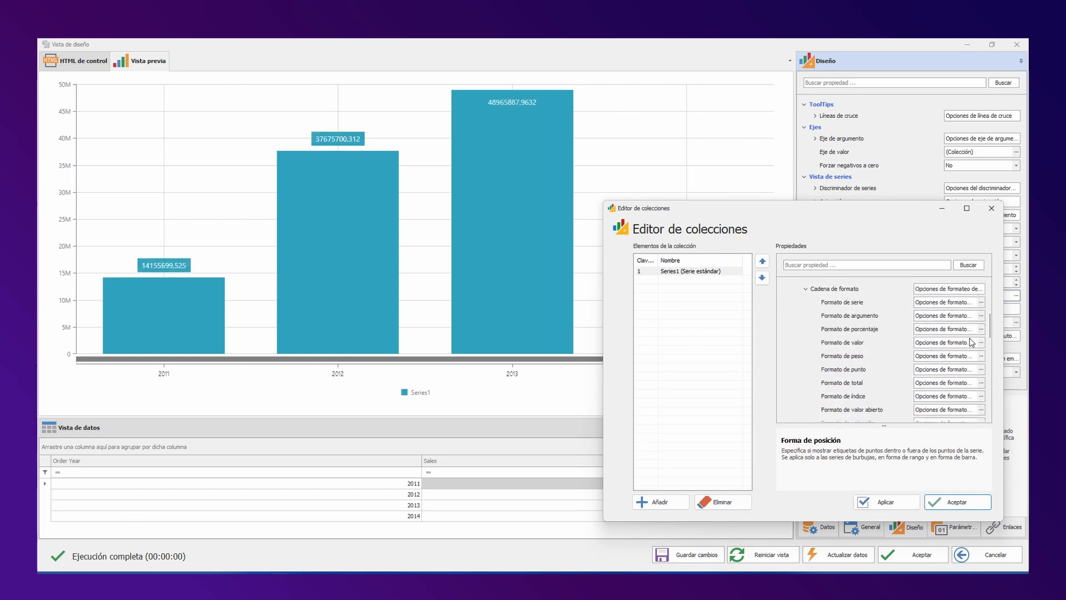
{"action": "left_click", "coordinate": [981, 342]}
{"action": "left_click", "coordinate": [805, 312]}
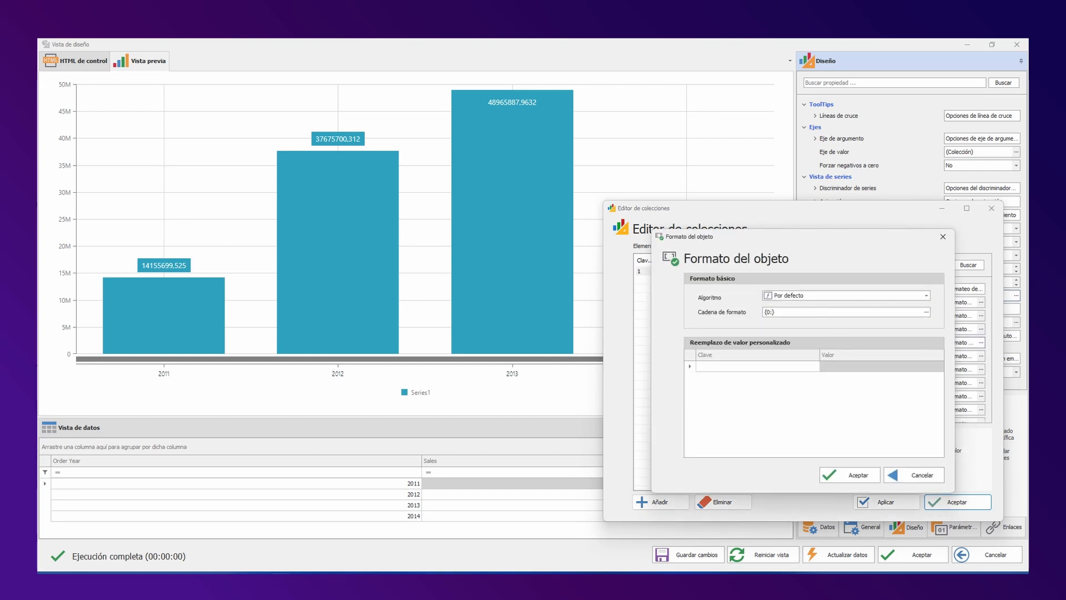
{"action": "left_click", "coordinate": [857, 475]}
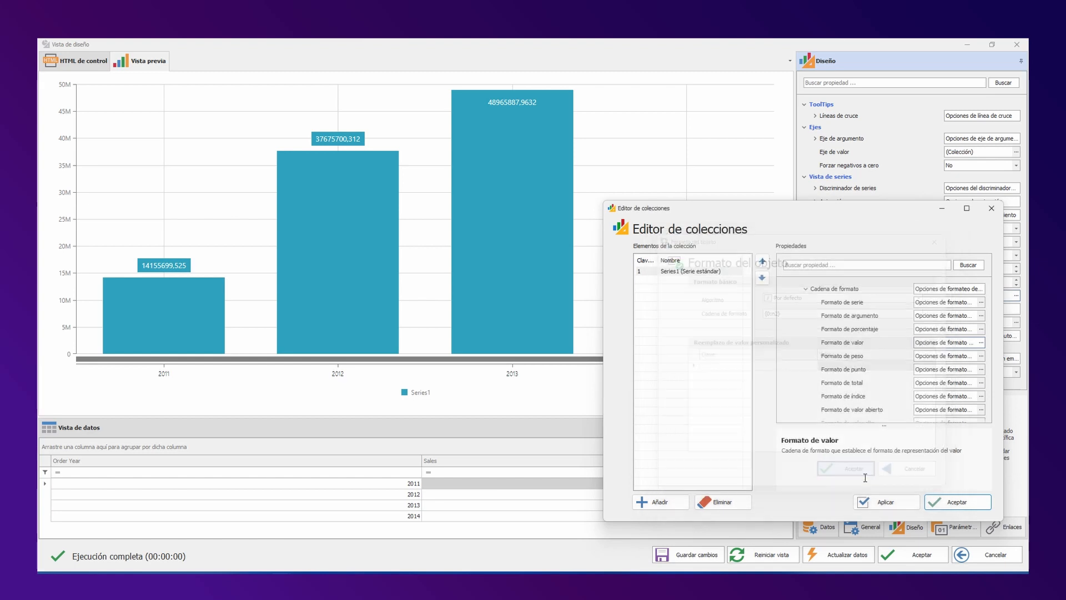
Step: Apply Series1's label value format and replace the point labels' tooltip design with the line "Año: <strong>$[Argument]$</strong><br />"
{"action": "left_click", "coordinate": [886, 503]}
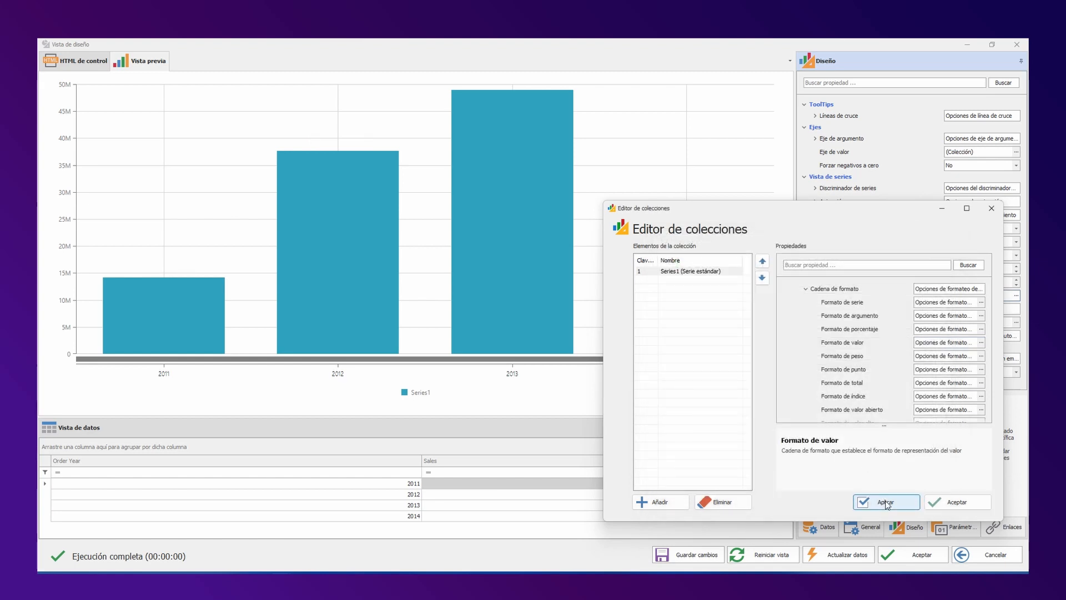
{"action": "left_click", "coordinate": [805, 289]}
{"action": "left_click", "coordinate": [981, 302]}
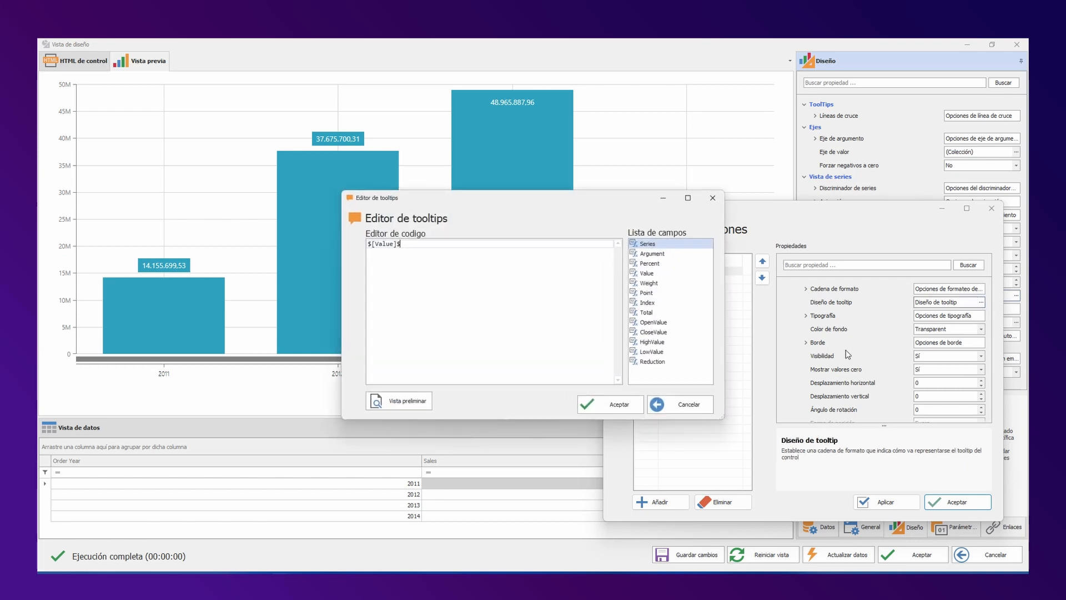
{"action": "left_click_drag", "start_coordinate": [517, 322], "coordinate": [140, 239]}
{"action": "type", "text": "Año: <strong></strong>"}
{"action": "double_click", "coordinate": [652, 256]}
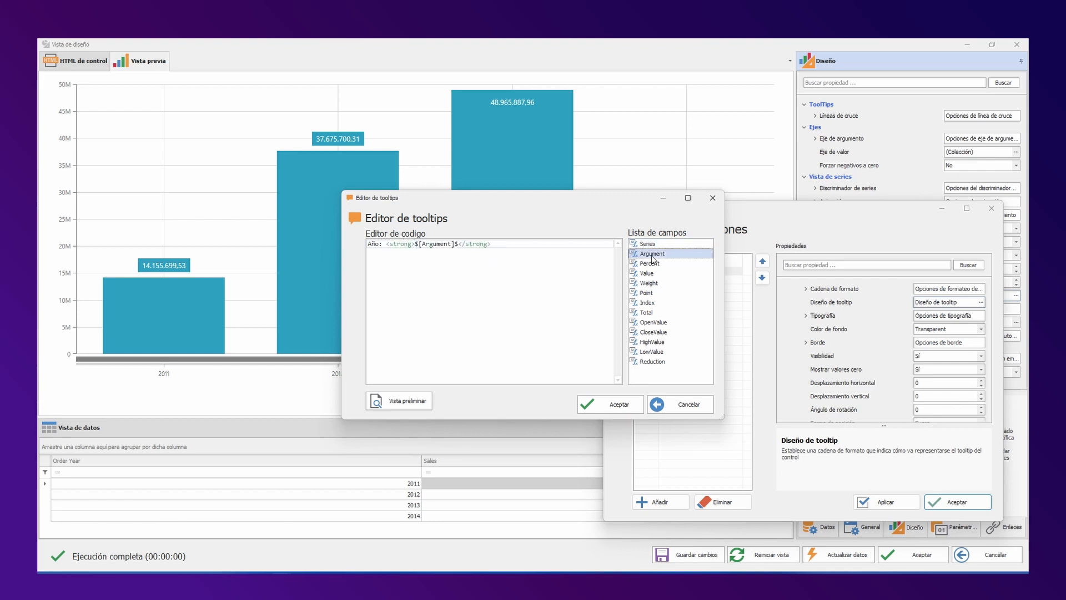
{"action": "left_click", "coordinate": [563, 254]}
{"action": "type", "text": "<br />"}
{"action": "key", "text": "Return"}
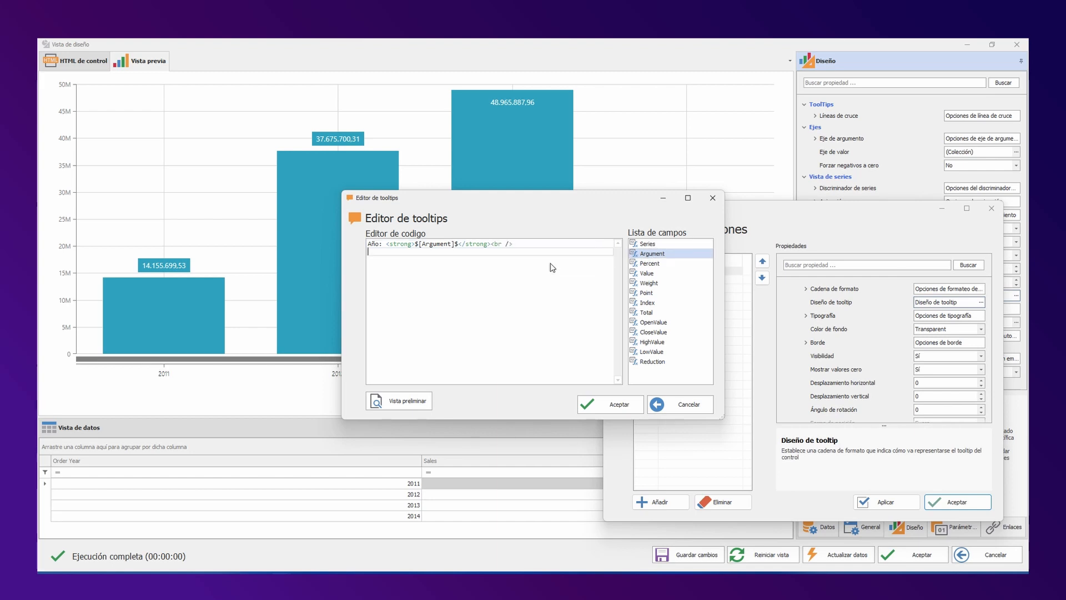
Step: Add the second line "Ventas: <strong>$[Value]$</strong>" to the point labels' tooltip design and preview it
{"action": "type", "text": "Ventas: <strong></strong>"}
{"action": "double_click", "coordinate": [667, 273]}
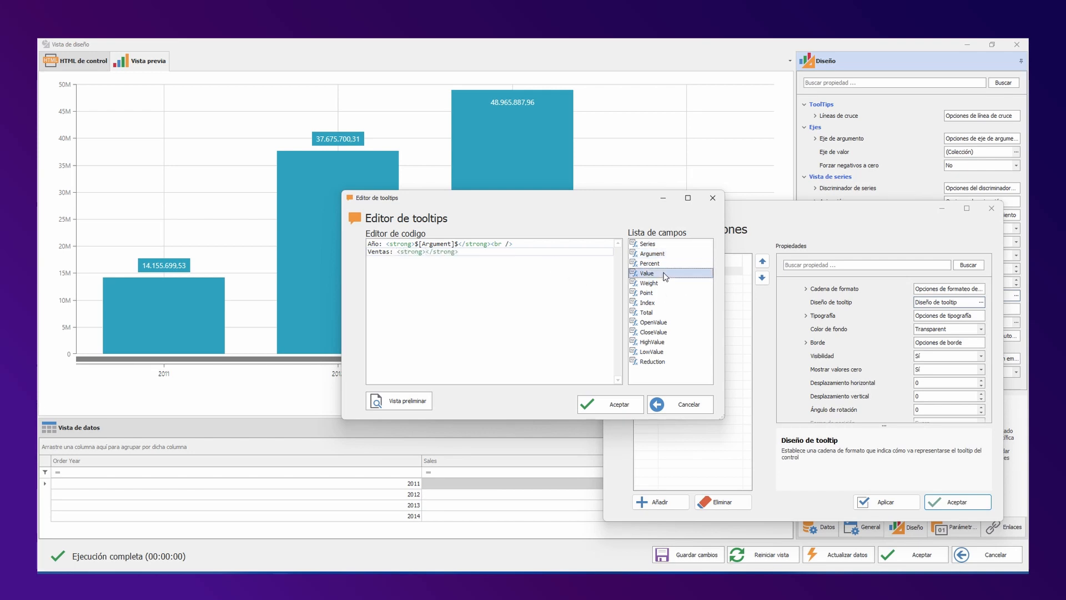
{"action": "left_click", "coordinate": [551, 254]}
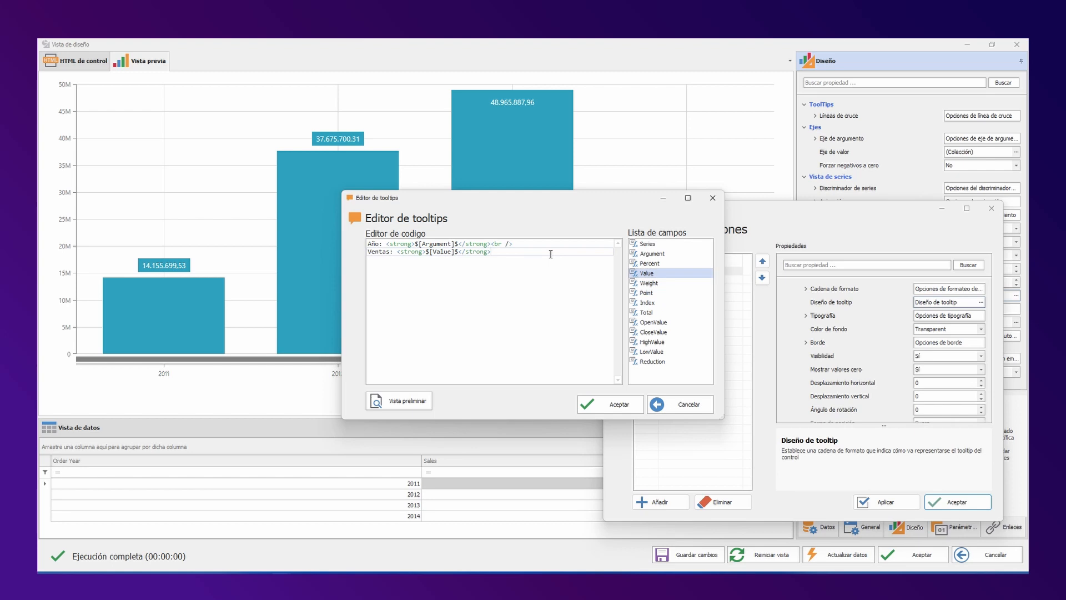
{"action": "key", "text": "ctrl+Home"}
{"action": "left_click", "coordinate": [401, 401]}
{"action": "left_click", "coordinate": [401, 401]}
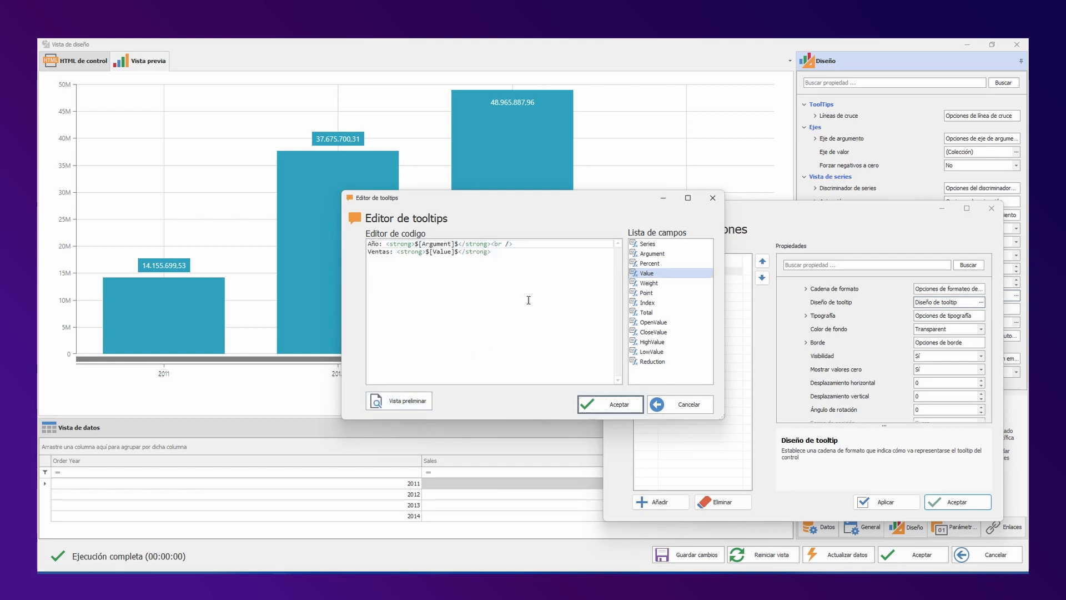
Step: Copy the complete tooltip code, accept the tooltip design, and apply and accept the series collection changes
{"action": "left_click_drag", "start_coordinate": [528, 302], "coordinate": [369, 244]}
{"action": "right_click", "coordinate": [373, 251]}
{"action": "left_click", "coordinate": [397, 286]}
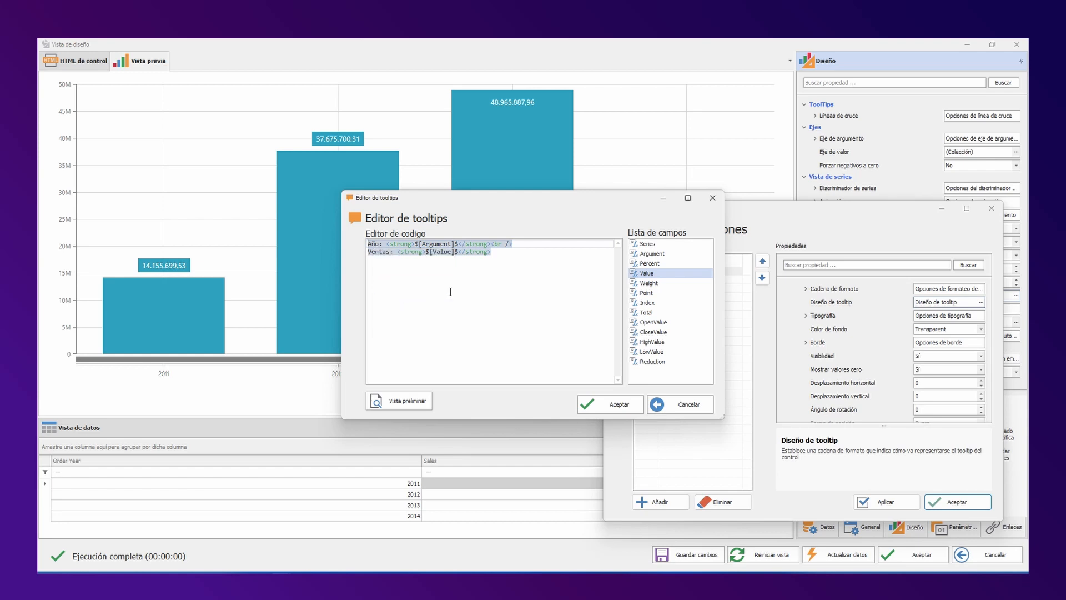
{"action": "left_click", "coordinate": [451, 252]}
{"action": "left_click", "coordinate": [619, 404]}
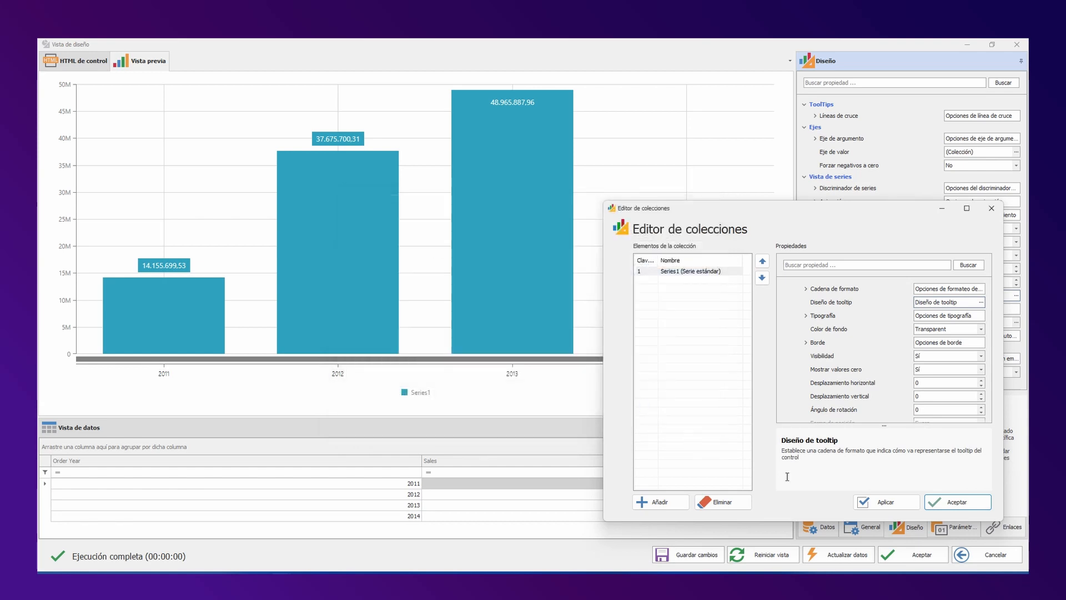
{"action": "left_click", "coordinate": [880, 509]}
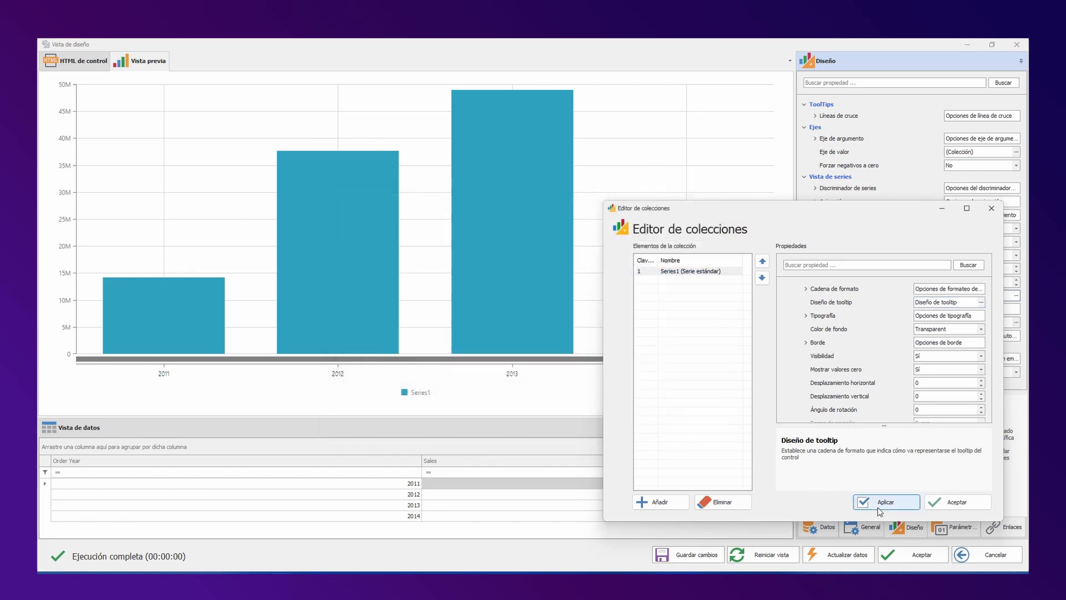
{"action": "left_click", "coordinate": [943, 505]}
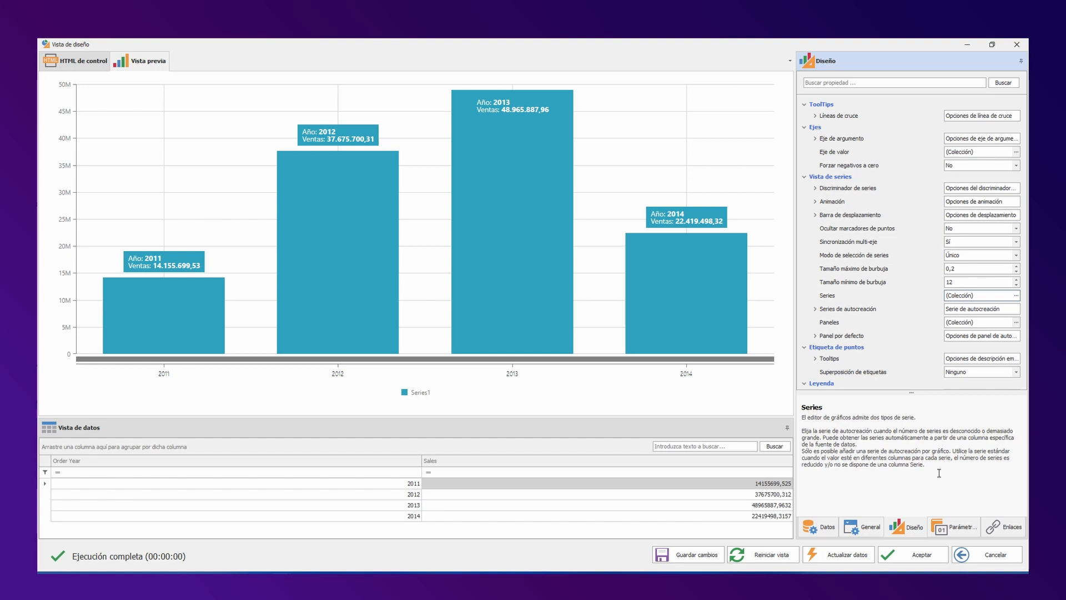
Step: Set the value format of the chart's Etiqueta de puntos tooltips to a two-decimal n2 format string and accept it
{"action": "scroll", "coordinate": [840, 287], "scroll_direction": "down", "scroll_amount": 4}
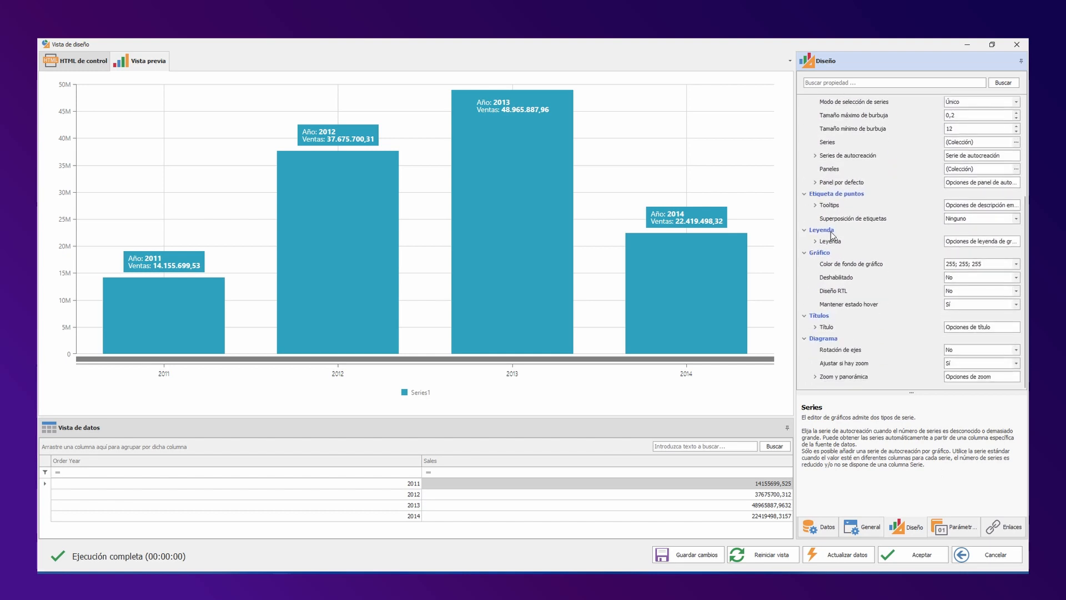
{"action": "left_click", "coordinate": [815, 205]}
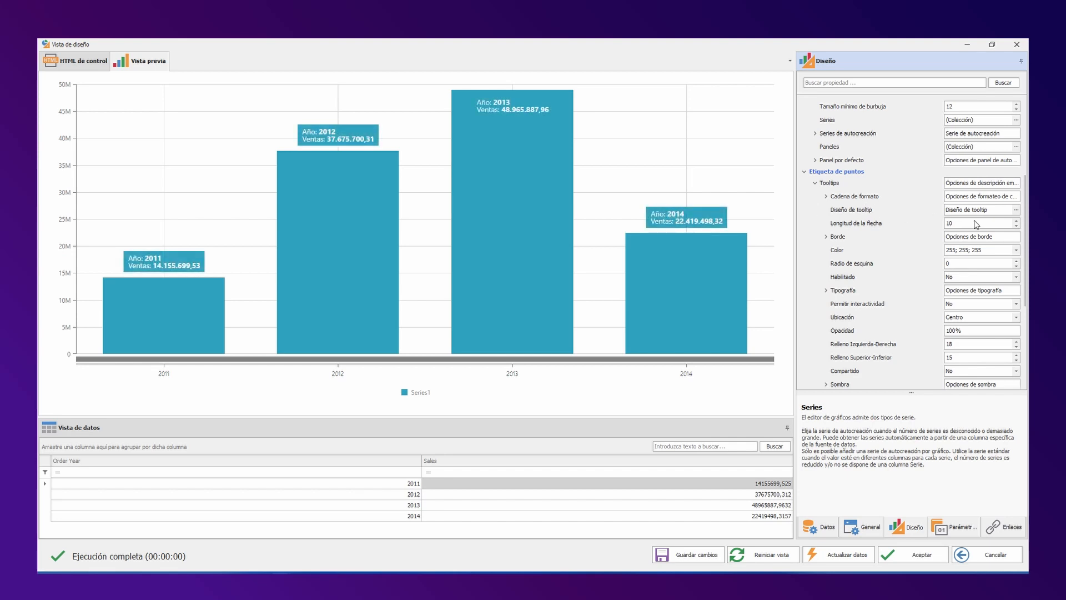
{"action": "left_click", "coordinate": [826, 197]}
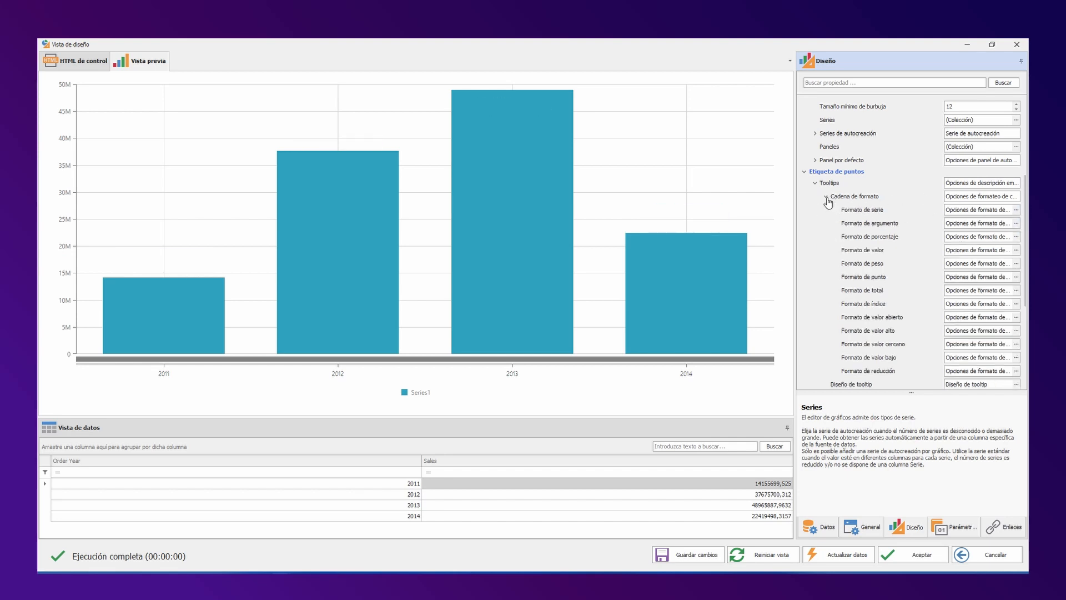
{"action": "left_click", "coordinate": [1016, 250]}
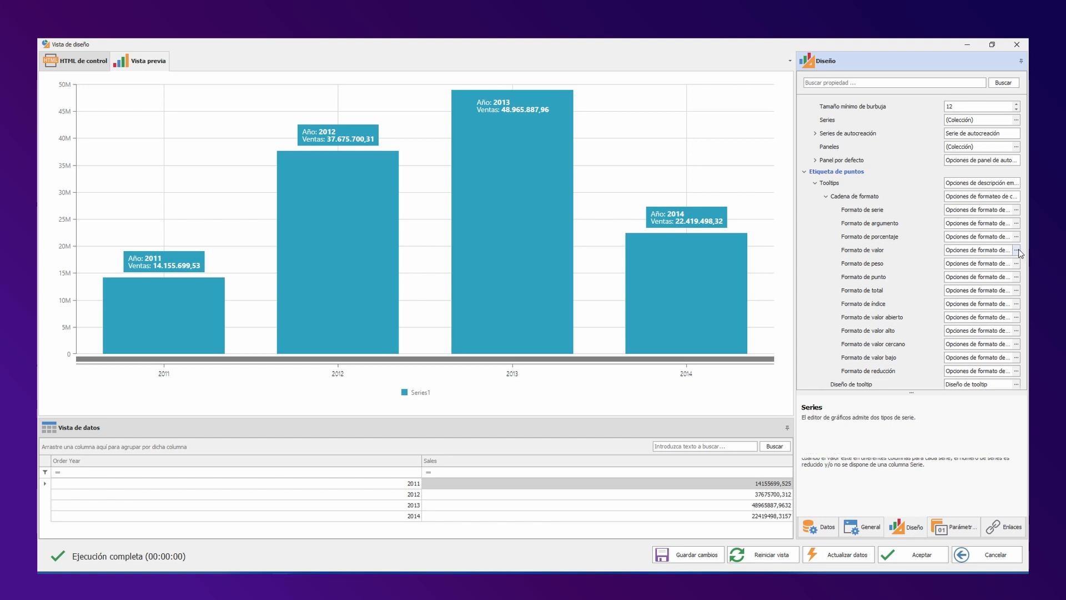
{"action": "type", "text": ":n2}"}
{"action": "left_click", "coordinate": [581, 419]}
Step: Replace the chart tooltips' design code with the copied Año and Ventas code and accept it
{"action": "left_click", "coordinate": [827, 198]}
{"action": "left_click", "coordinate": [1015, 210]}
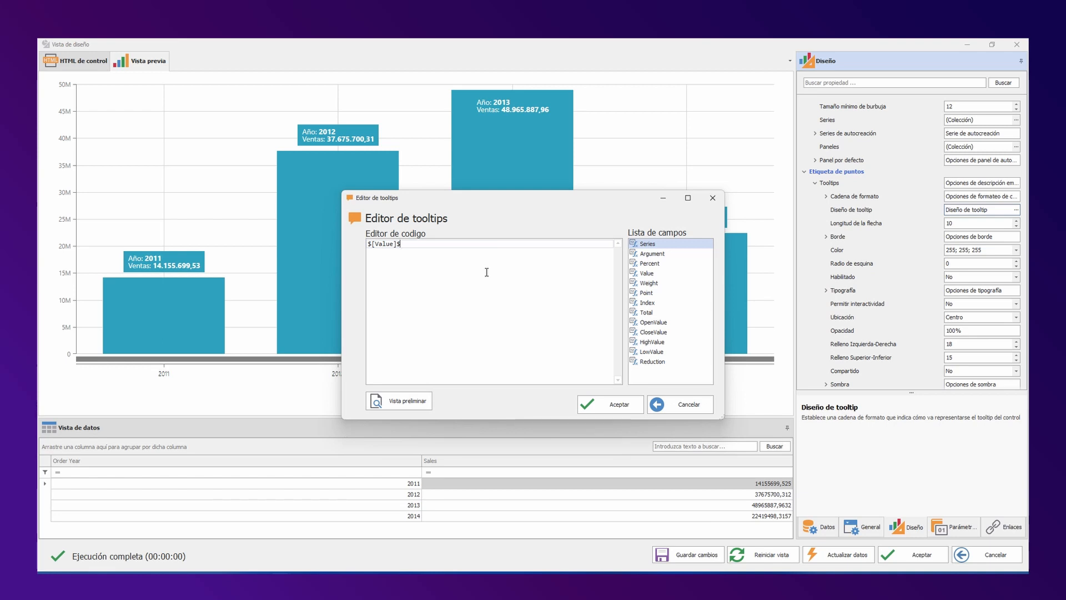
{"action": "key", "text": "ctrl+a"}
{"action": "right_click", "coordinate": [431, 271]}
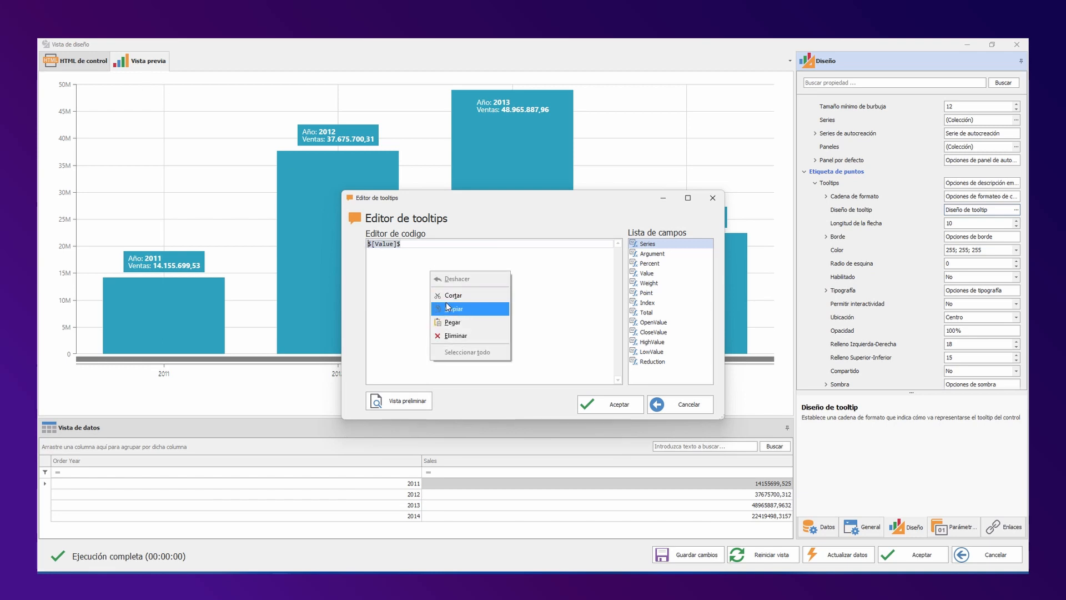
{"action": "left_click", "coordinate": [449, 323]}
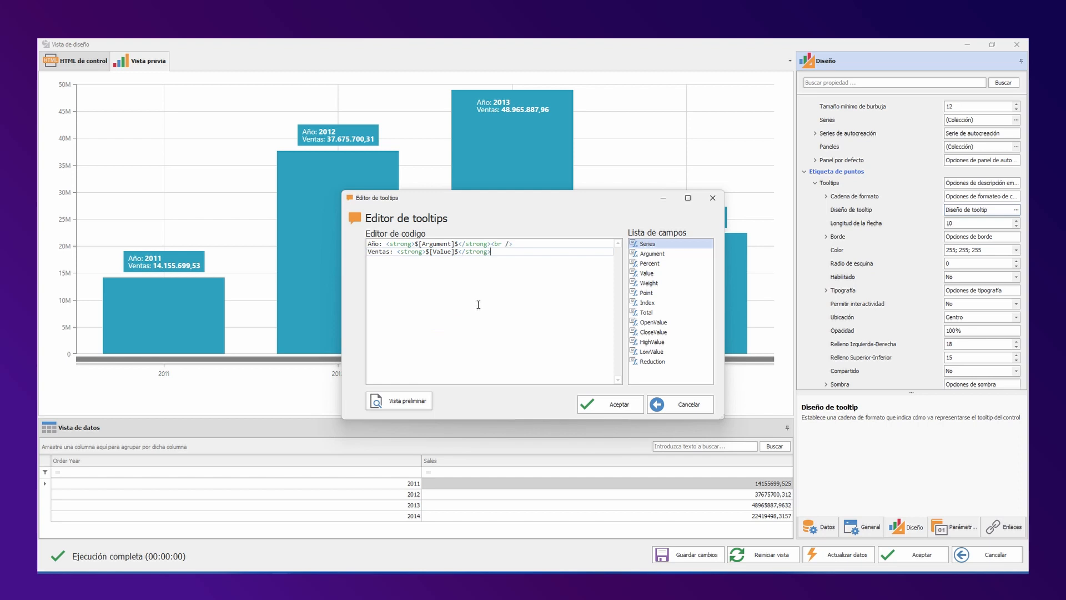
{"action": "left_click", "coordinate": [629, 400]}
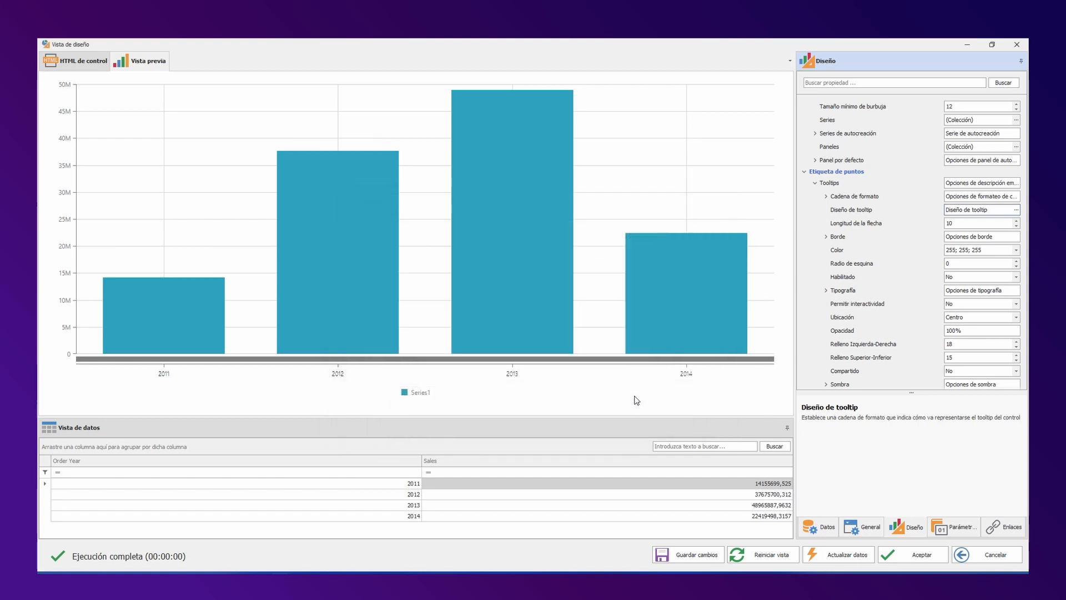
Step: Set Habilitado to Sí for the chart's tooltips, check them on the bars, and accept the chart's changes
{"action": "left_click", "coordinate": [994, 276]}
{"action": "left_click", "coordinate": [994, 277]}
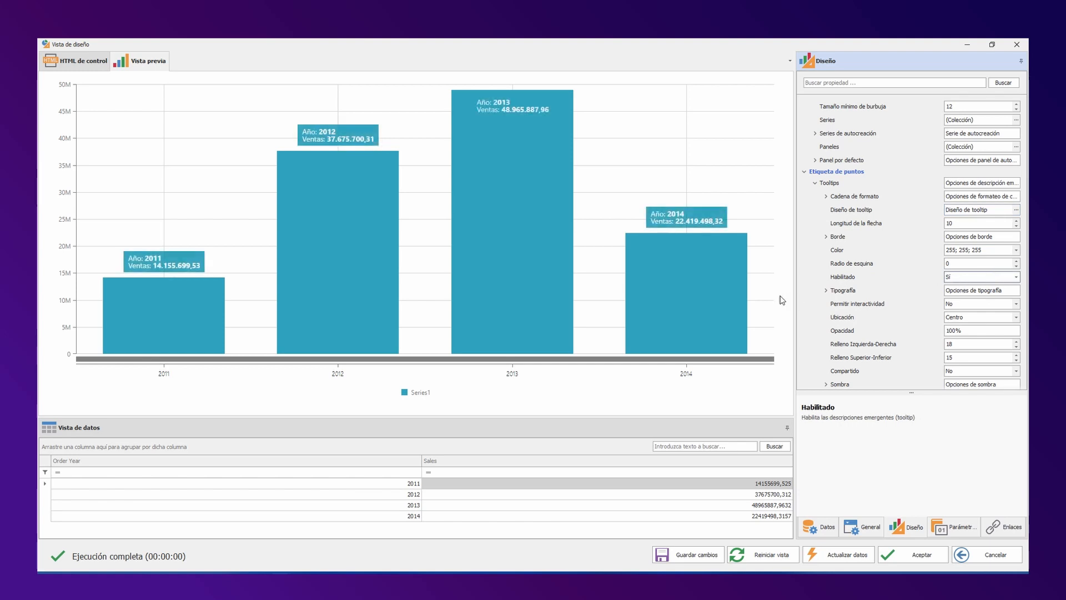
{"action": "mouse_move", "coordinate": [344, 288]}
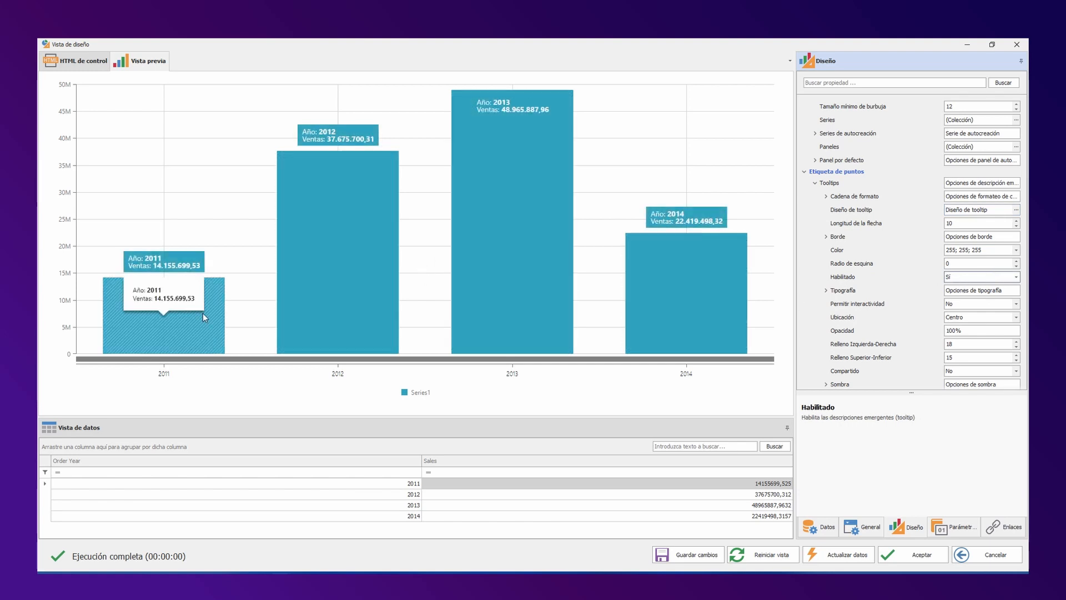
{"action": "mouse_move", "coordinate": [493, 300]}
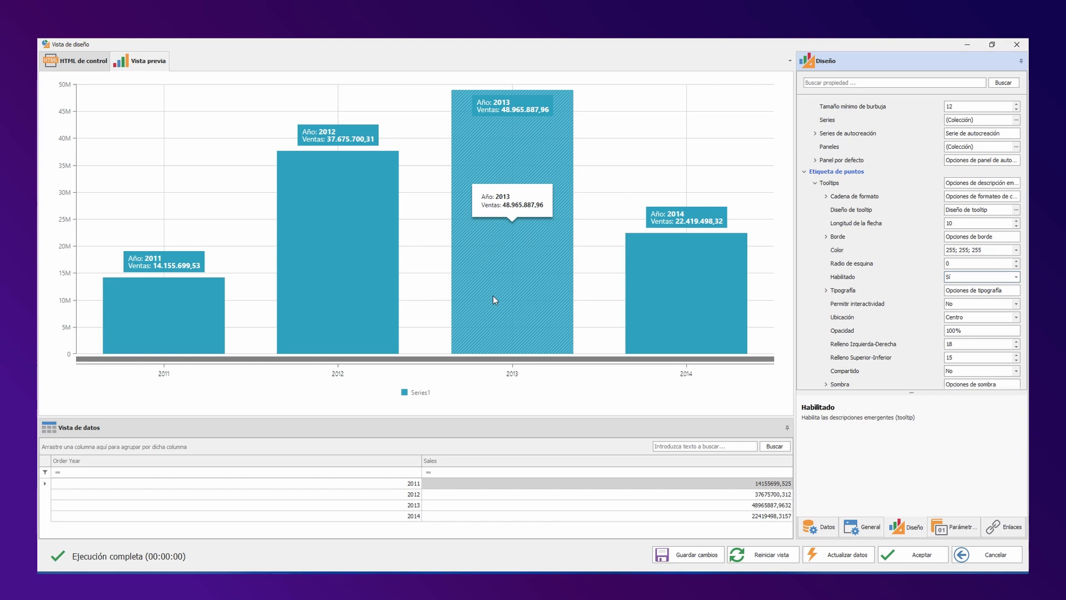
{"action": "left_click", "coordinate": [893, 553]}
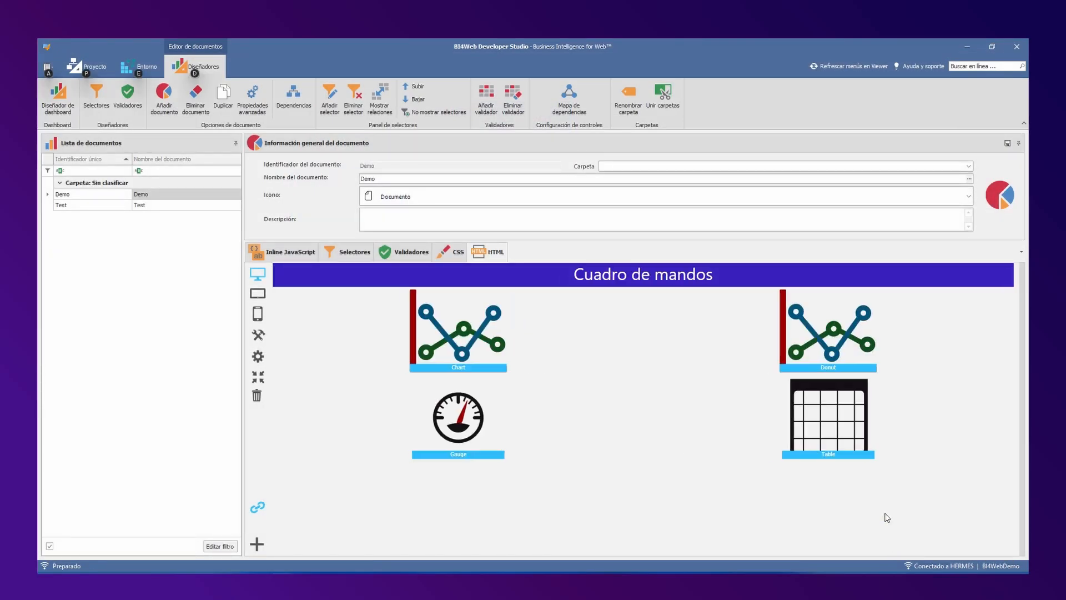
Step: Open the properties of the Donut control, confirming 2011 as the SelectedYear query parameter
{"action": "left_click", "coordinate": [848, 360]}
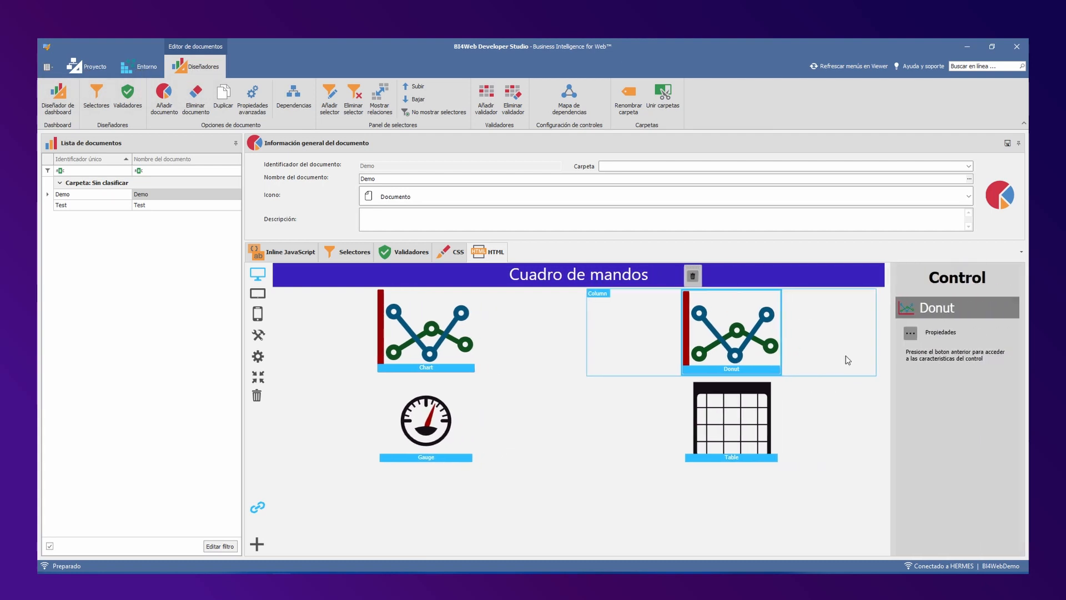
{"action": "left_click", "coordinate": [910, 333]}
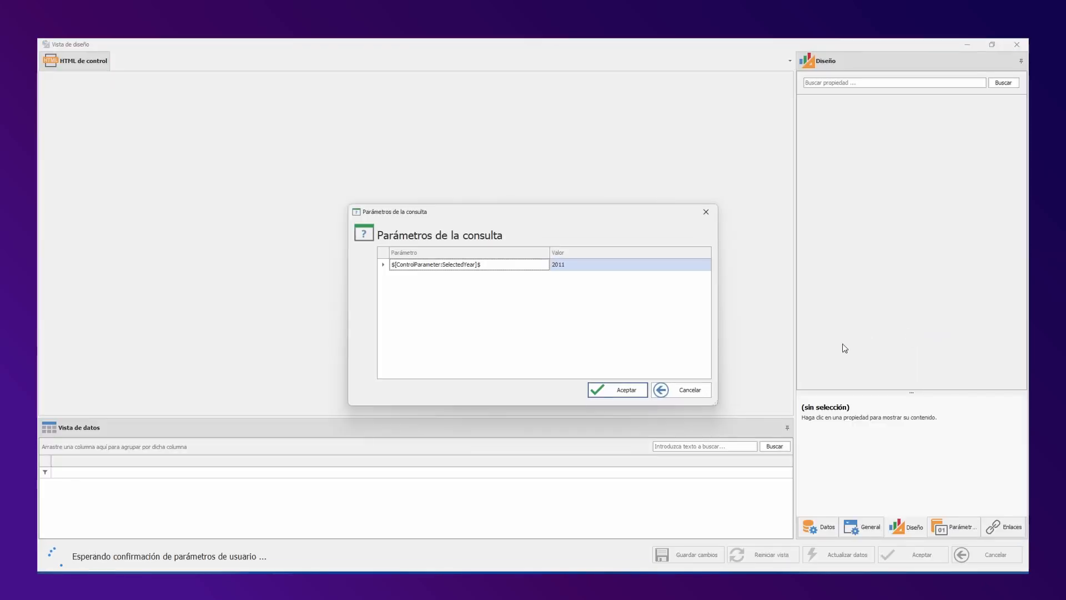
{"action": "left_click", "coordinate": [633, 389]}
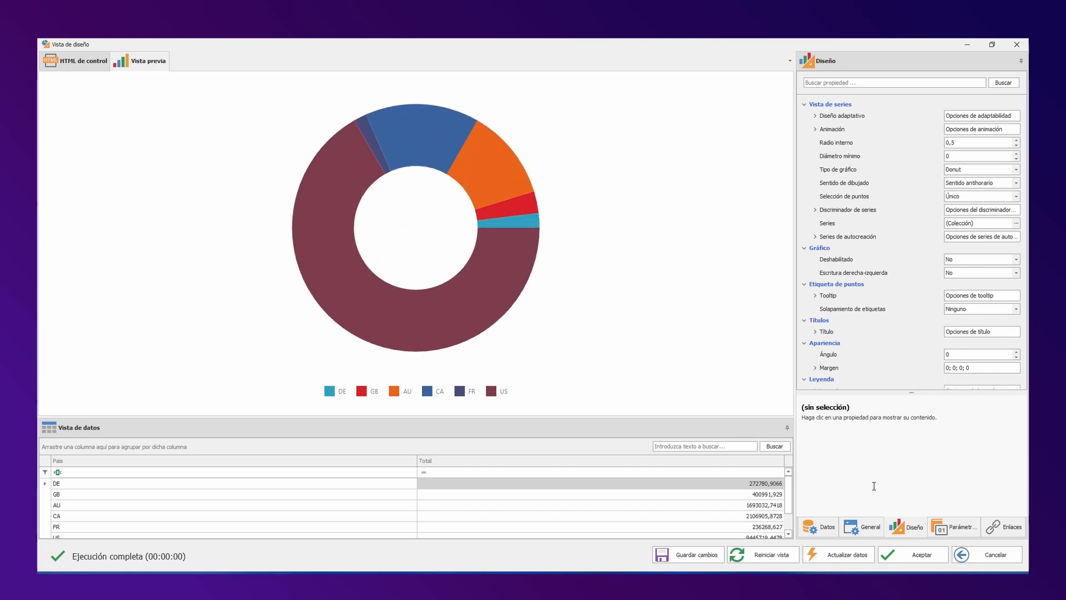
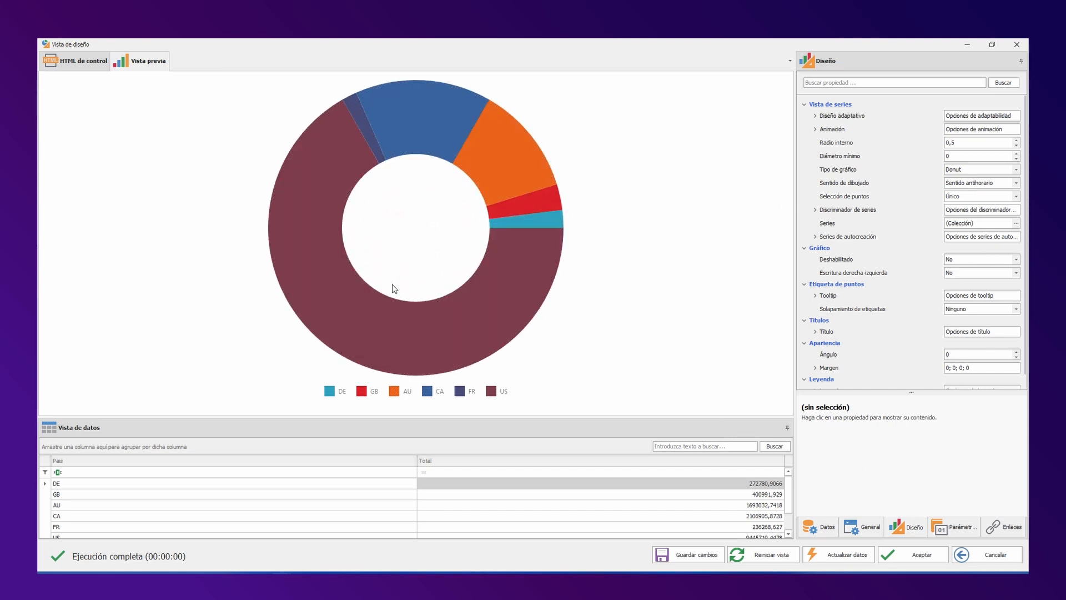
Step: In the donut's series collection, set the visibility of Series1's labels to Sí and apply it
{"action": "left_click", "coordinate": [1016, 222]}
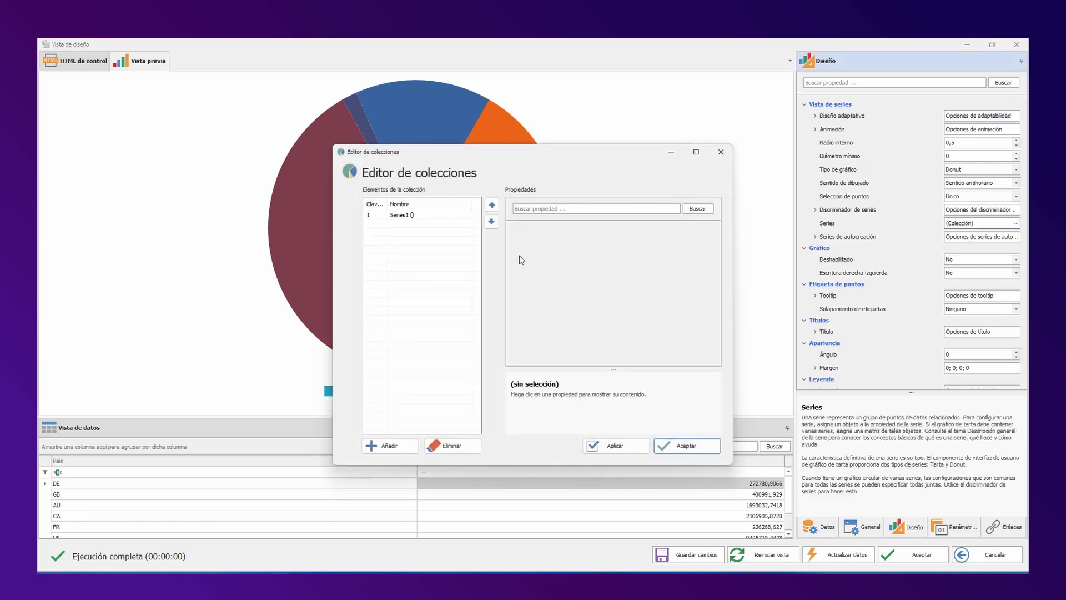
{"action": "left_click", "coordinate": [393, 218]}
{"action": "left_click_drag", "start_coordinate": [453, 150], "coordinate": [698, 224]}
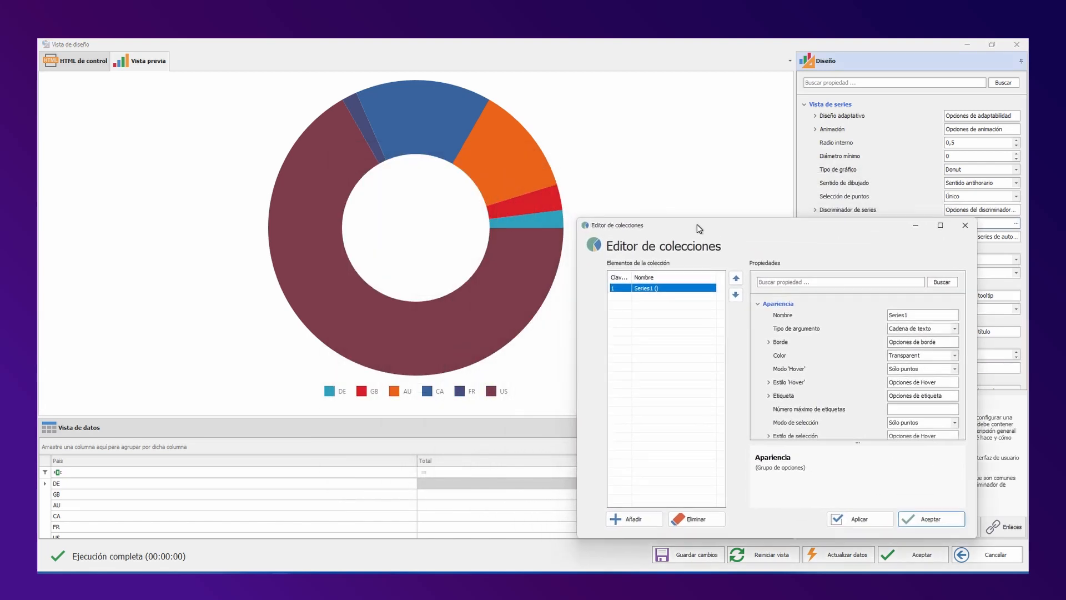
{"action": "left_click", "coordinate": [768, 396]}
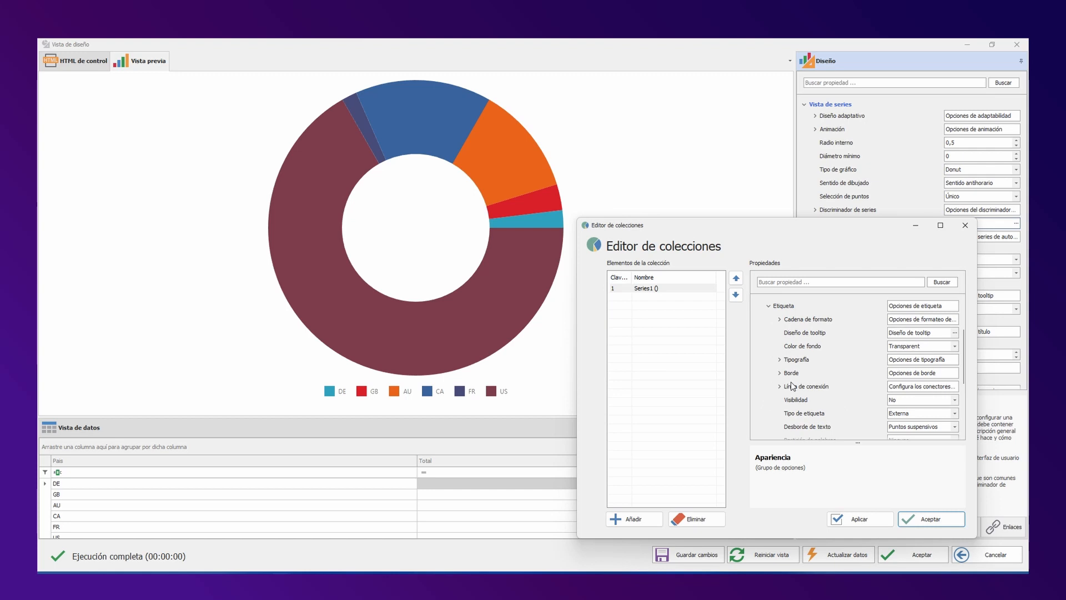
{"action": "scroll", "coordinate": [792, 385], "scroll_direction": "down", "scroll_amount": 2}
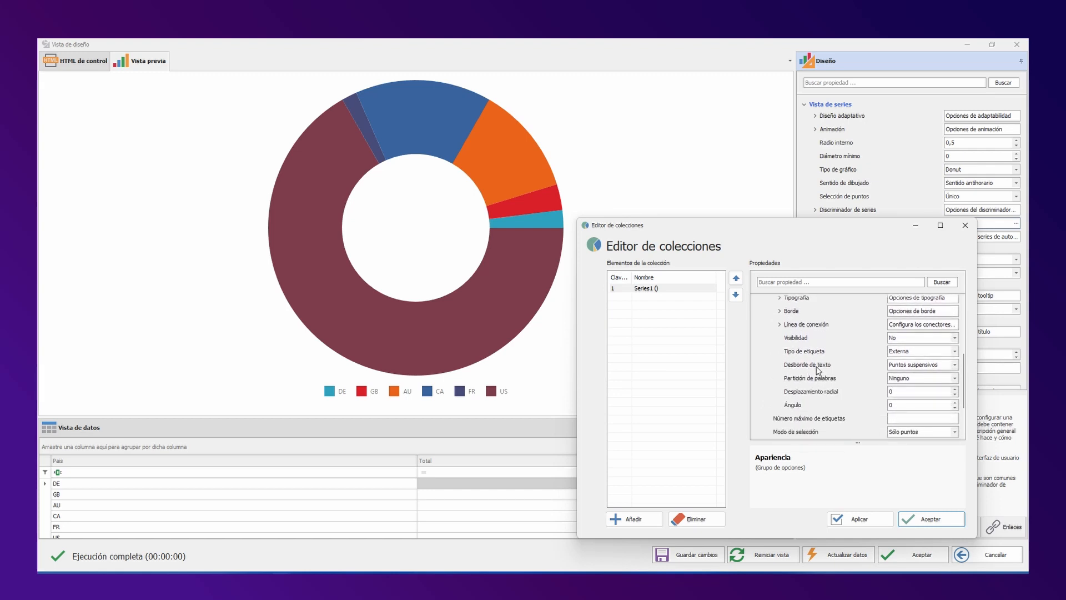
{"action": "double_click", "coordinate": [891, 338]}
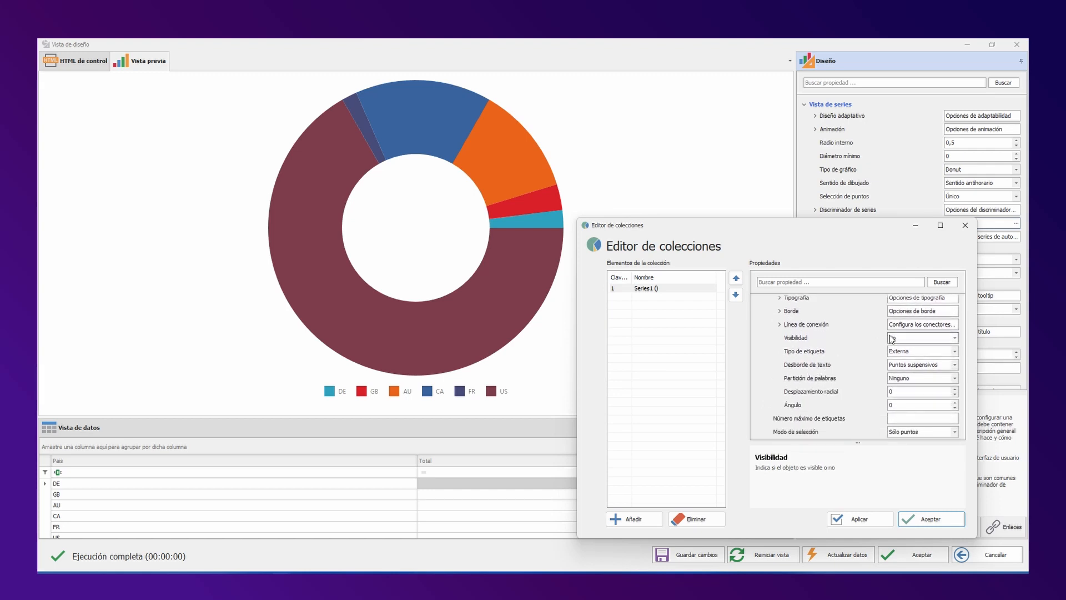
{"action": "left_click", "coordinate": [868, 524]}
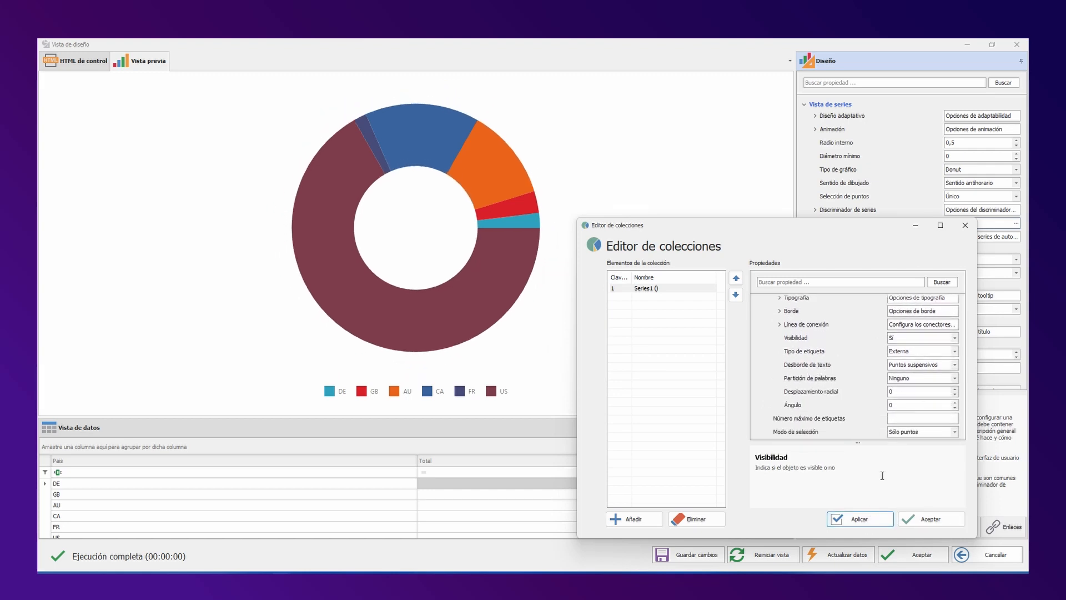
Step: Try the label type Interna for the donut's Series1 labels, switch it to En columnas, and apply each choice
{"action": "double_click", "coordinate": [908, 352]}
{"action": "left_click", "coordinate": [858, 518]}
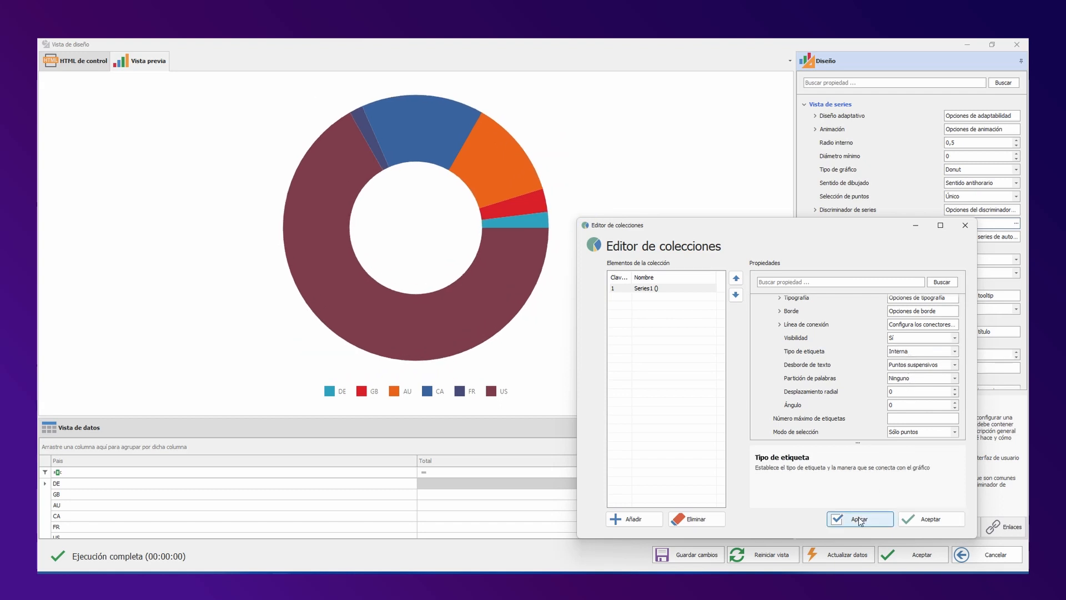
{"action": "double_click", "coordinate": [907, 352]}
{"action": "left_click", "coordinate": [880, 519]}
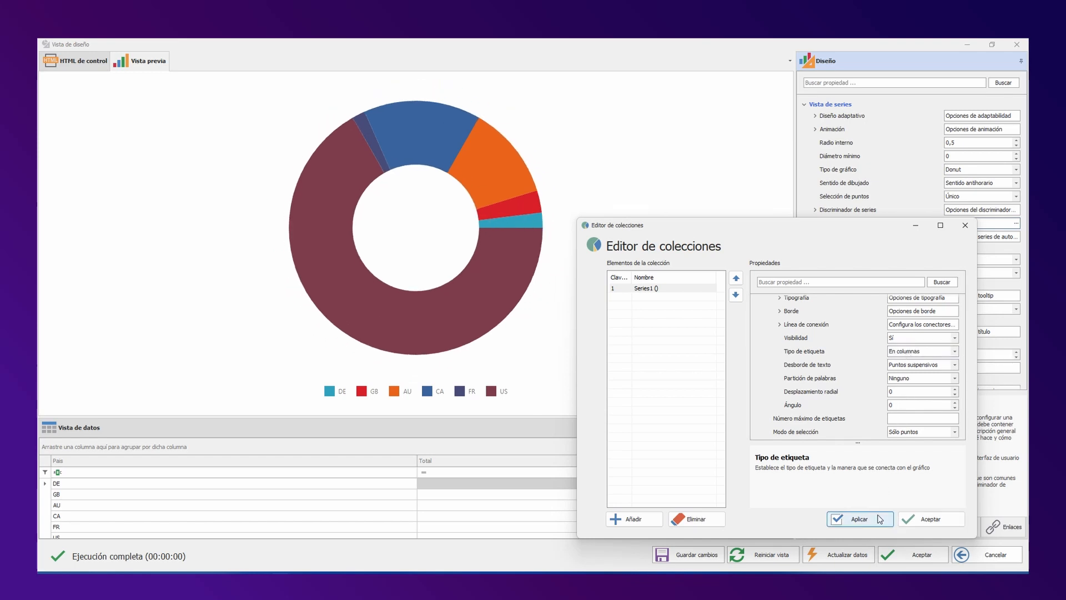
Step: Set the connecting lines of the donut's Series1 labels to visibility Sí and width 3, and apply the change
{"action": "left_click", "coordinate": [784, 325]}
{"action": "left_click", "coordinate": [909, 351]}
{"action": "double_click", "coordinate": [954, 362]}
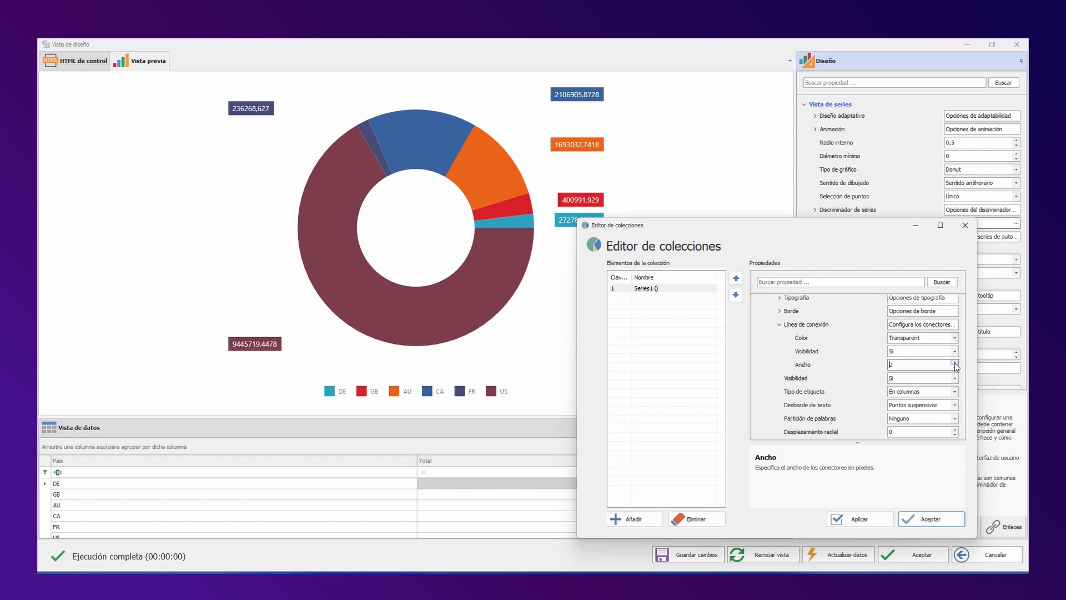
{"action": "left_click", "coordinate": [878, 519]}
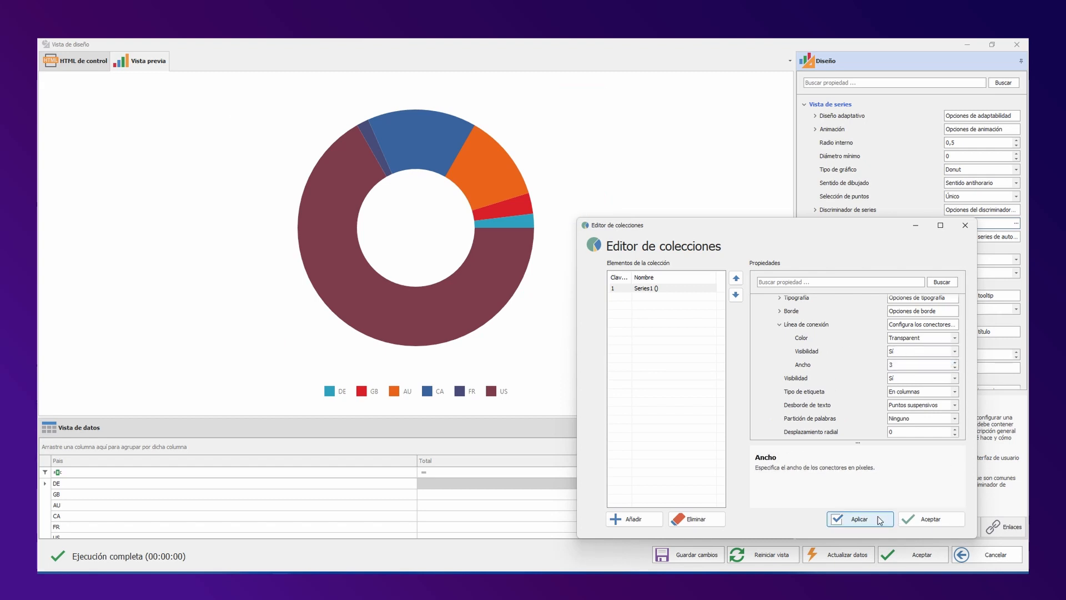
Step: Set the value format of the Series1 labels to {0:n2} $, apply it, and accept the series collection
{"action": "scroll", "coordinate": [827, 404], "scroll_direction": "up", "scroll_amount": 3}
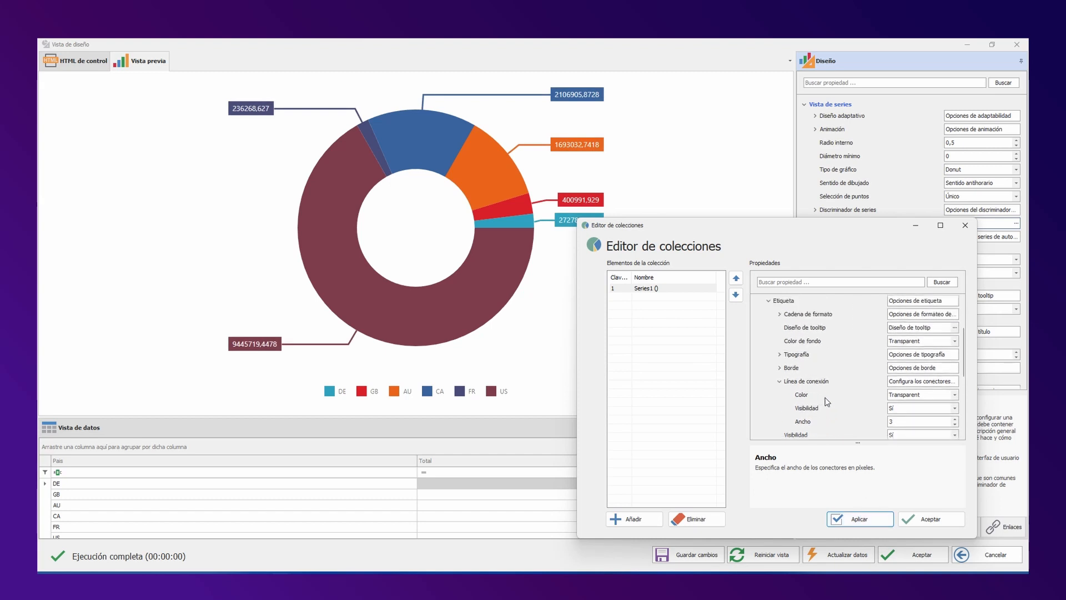
{"action": "left_click", "coordinate": [781, 321]}
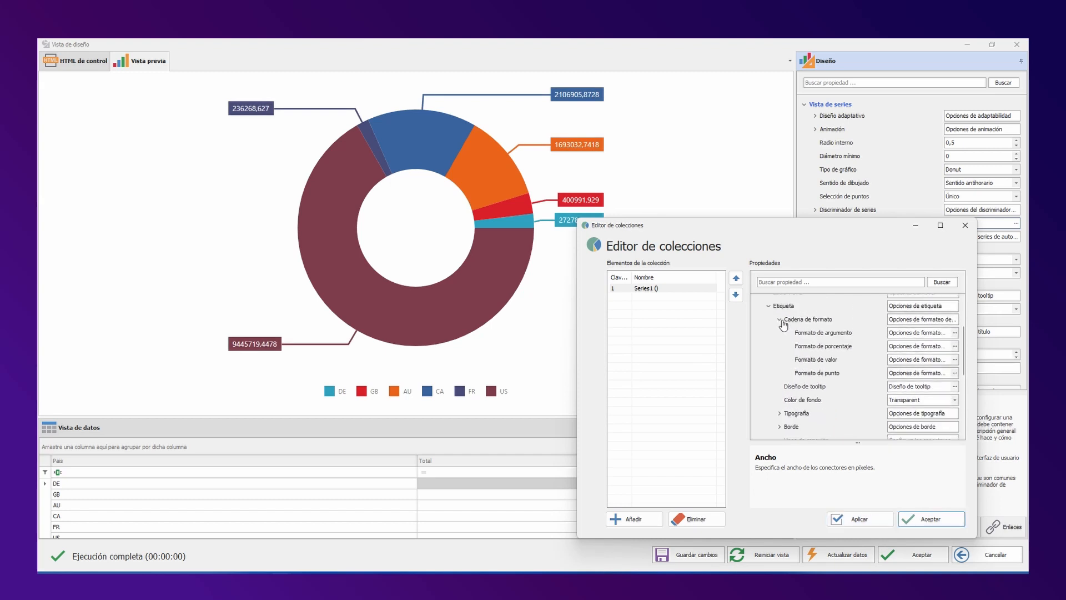
{"action": "left_click", "coordinate": [955, 359]}
{"action": "left_click", "coordinate": [756, 330]}
{"action": "type", "text": ":n2"}
{"action": "left_click", "coordinate": [725, 330]}
{"action": "left_click", "coordinate": [769, 329]}
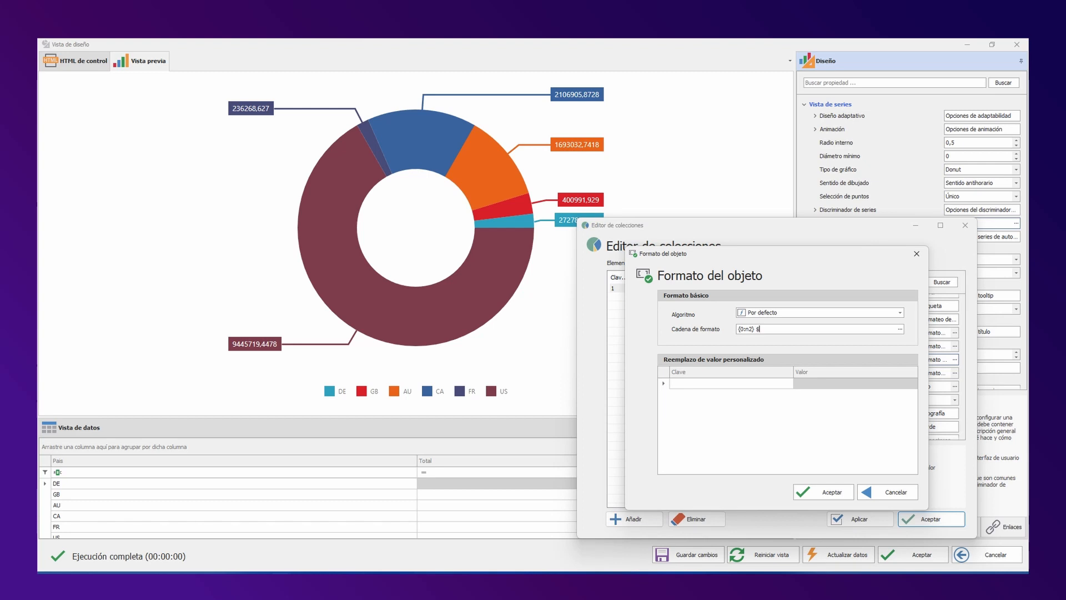
{"action": "left_click", "coordinate": [827, 492]}
{"action": "left_click", "coordinate": [849, 520]}
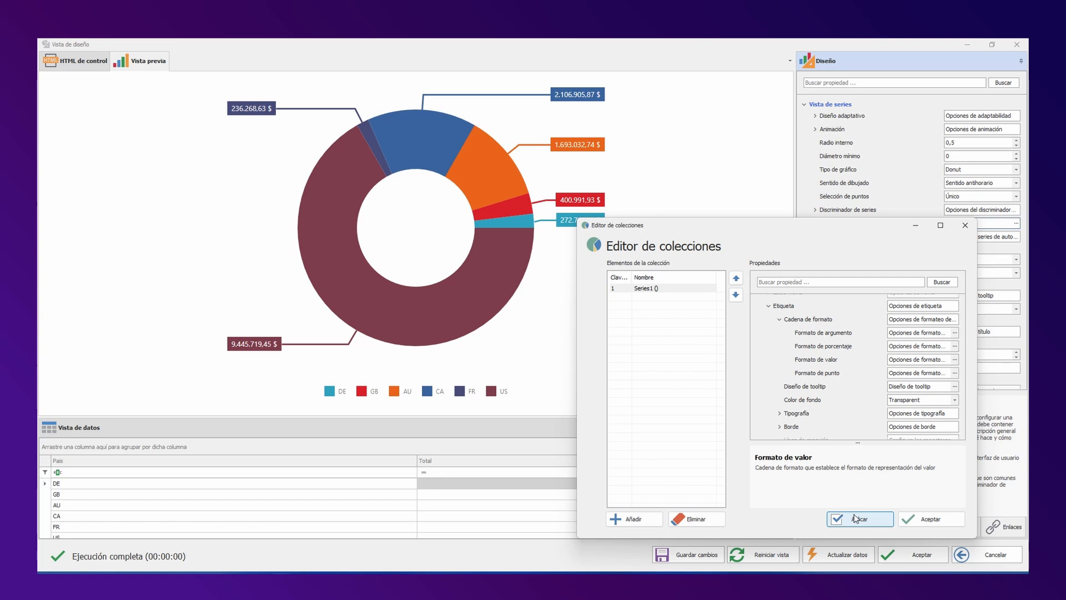
{"action": "left_click", "coordinate": [922, 519]}
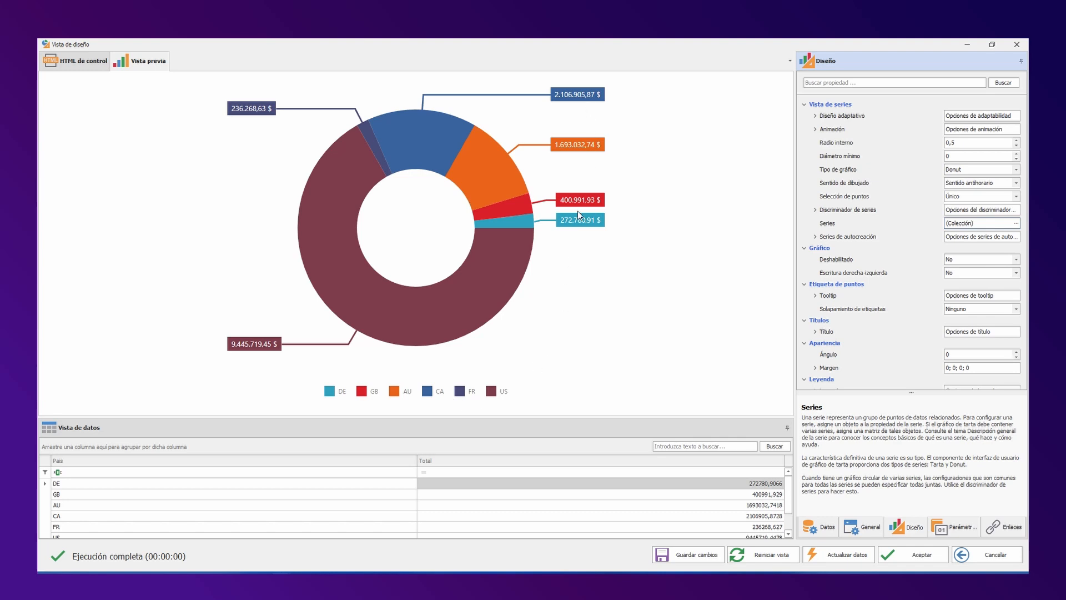
Step: Open the donut's main SQL data source and add "select a.*, cr.Name From (" above the existing query
{"action": "left_click", "coordinate": [821, 522]}
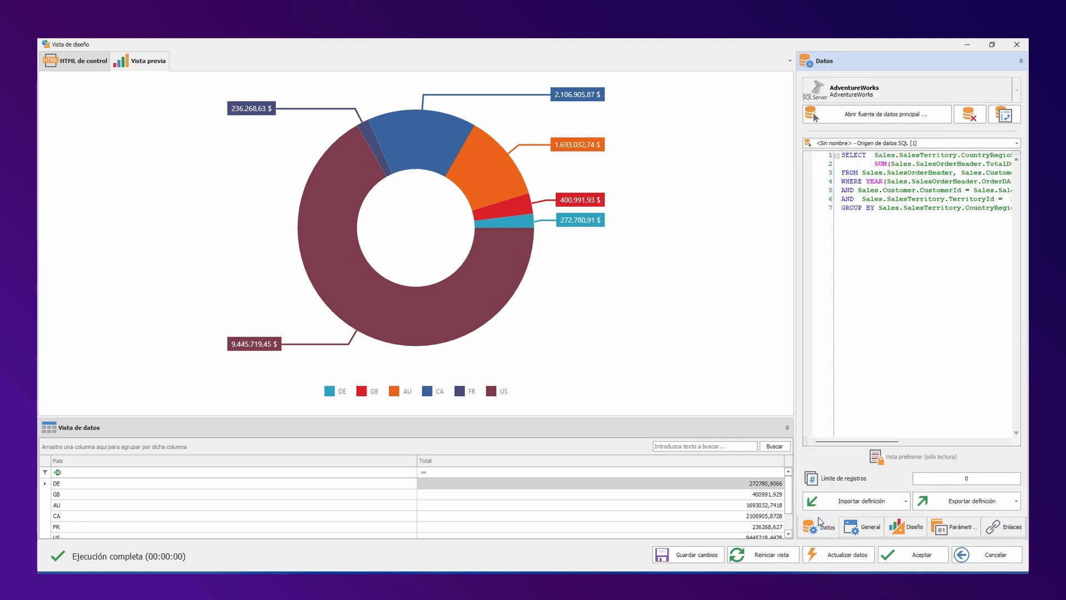
{"action": "left_click", "coordinate": [879, 117]}
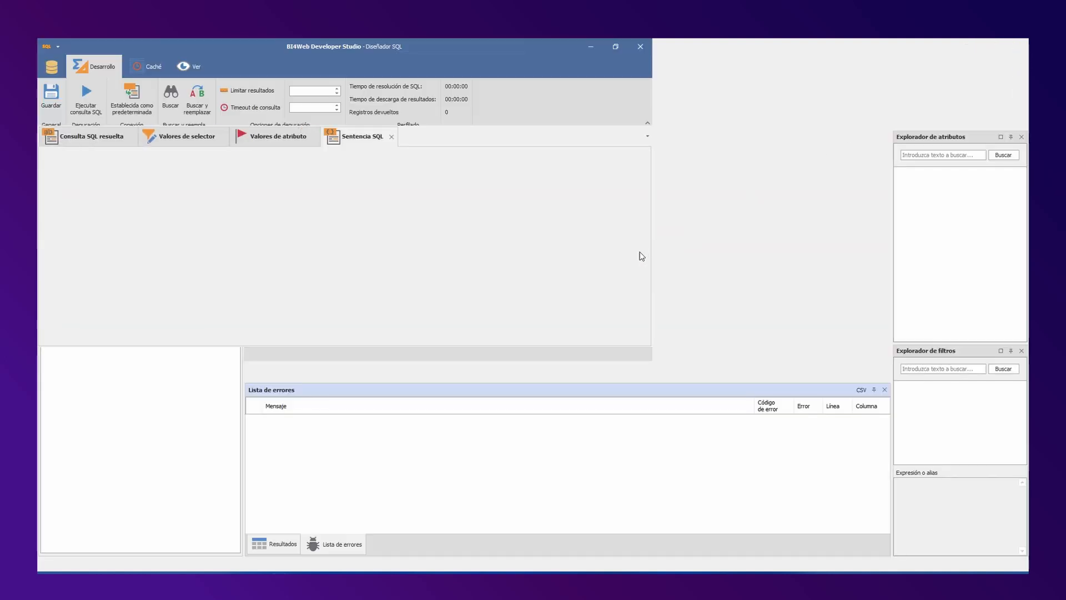
{"action": "left_click", "coordinate": [426, 262]}
{"action": "key", "text": "Up"}
{"action": "key", "text": "Up"}
{"action": "key", "text": "Up"}
{"action": "key", "text": "Up"}
{"action": "key", "text": "Up"}
{"action": "key", "text": "Up"}
{"action": "key", "text": "Return"}
{"action": "key", "text": "Return"}
{"action": "key", "text": "Up"}
{"action": "key", "text": "Up"}
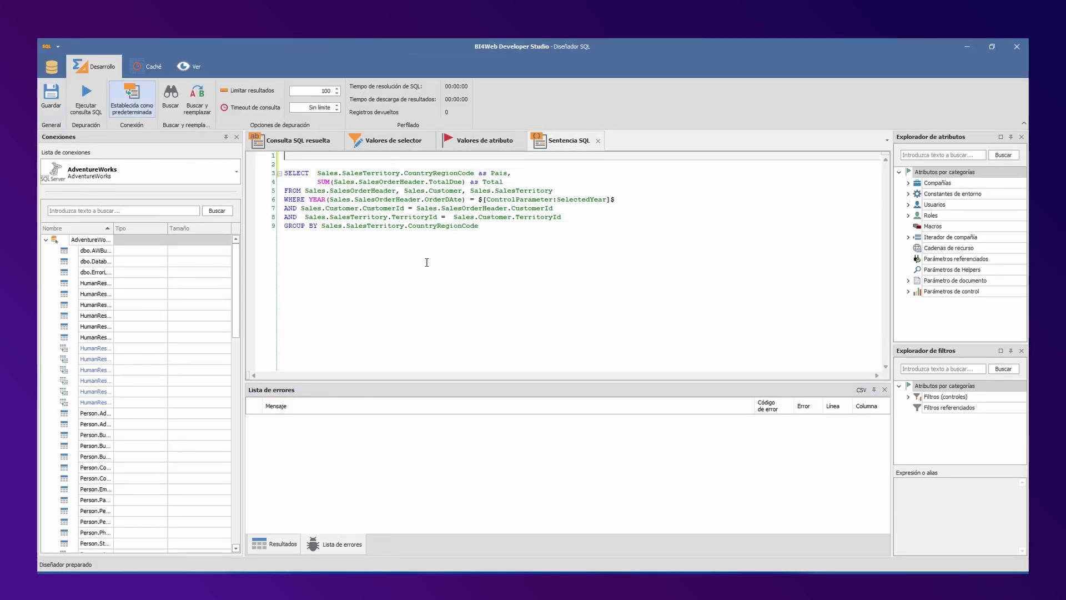
{"action": "key", "text": "Return"}
{"action": "type", "text": "select "}
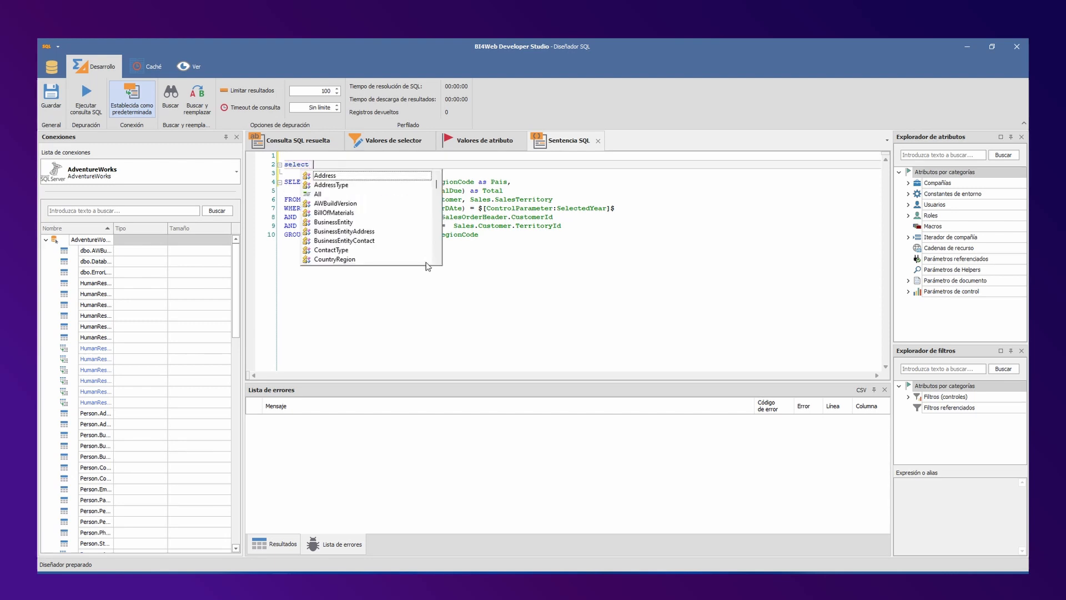
{"action": "type", "text": "a.*"}
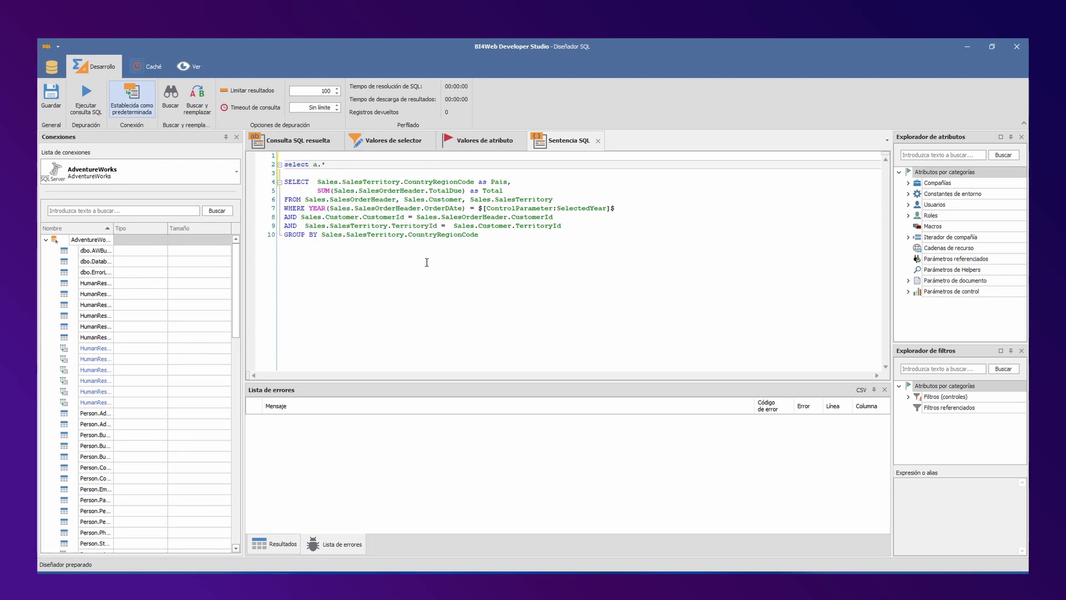
{"action": "type", "text": ", cr"}
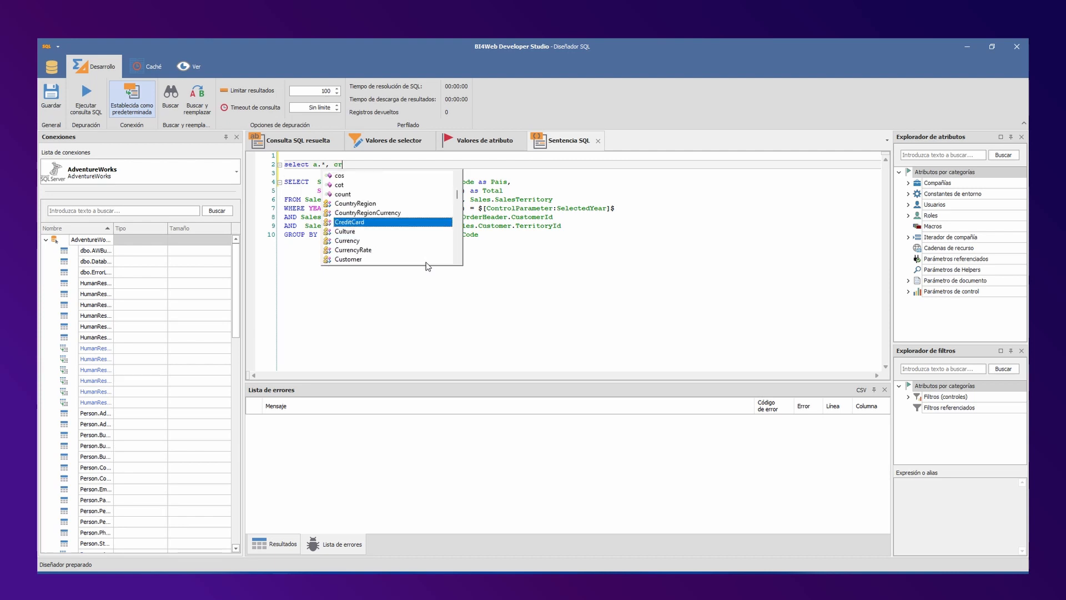
{"action": "type", "text": ".Name From ("}
Step: Indent the whole original SELECT statement one level inside the outer query
{"action": "key", "text": "Down"}
{"action": "key", "text": "Down"}
{"action": "key", "text": "shift+Down"}
{"action": "key", "text": "shift+Down"}
{"action": "key", "text": "shift+Down"}
{"action": "key", "text": "shift+Down"}
{"action": "key", "text": "shift+Down"}
{"action": "key", "text": "shift+Down"}
{"action": "key", "text": "shift+End"}
{"action": "key", "text": "Tab"}
{"action": "key", "text": "End"}
Step: Close the subquery with ") as a, person.countryregion cr", add "where cr.countryregioncode = a.pais", and run the query
{"action": "key", "text": "Return"}
{"action": "key", "text": "Return"}
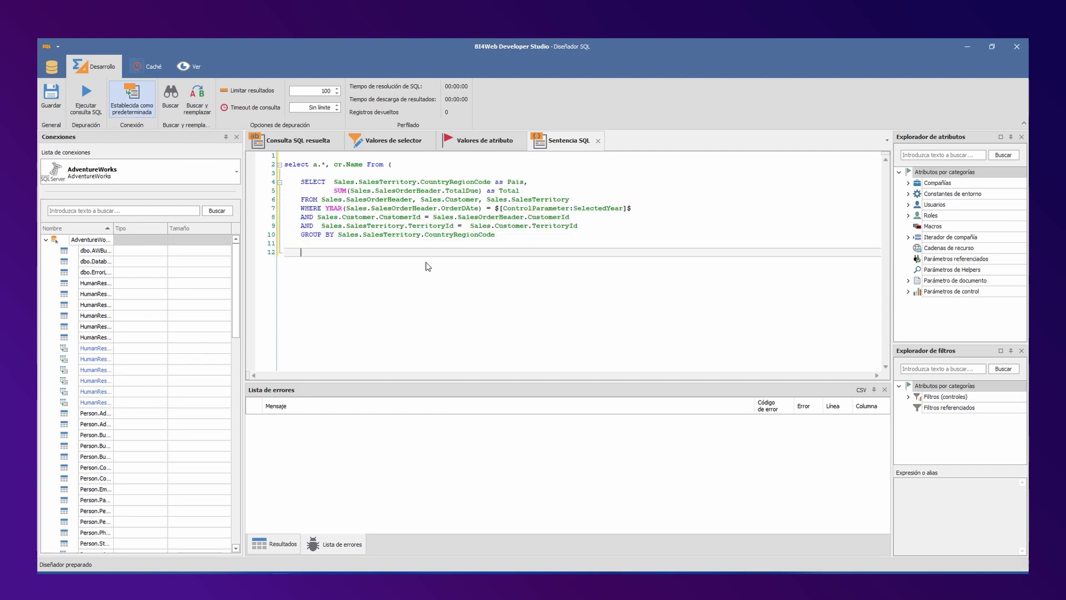
{"action": "type", "text": ") as a"}
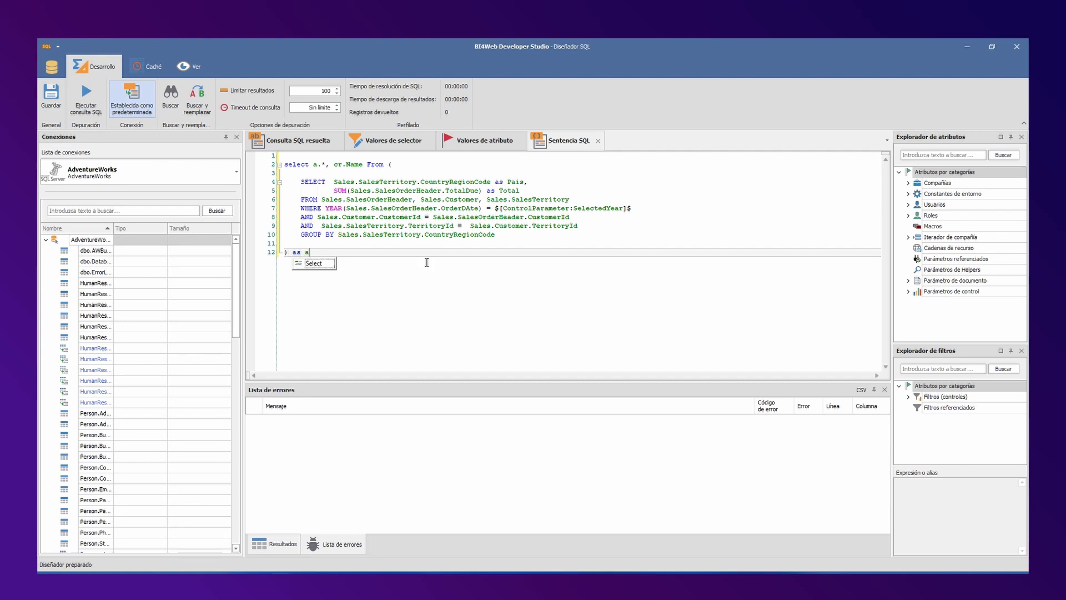
{"action": "key", "text": "Escape"}
{"action": "type", "text": "a, person.coun"}
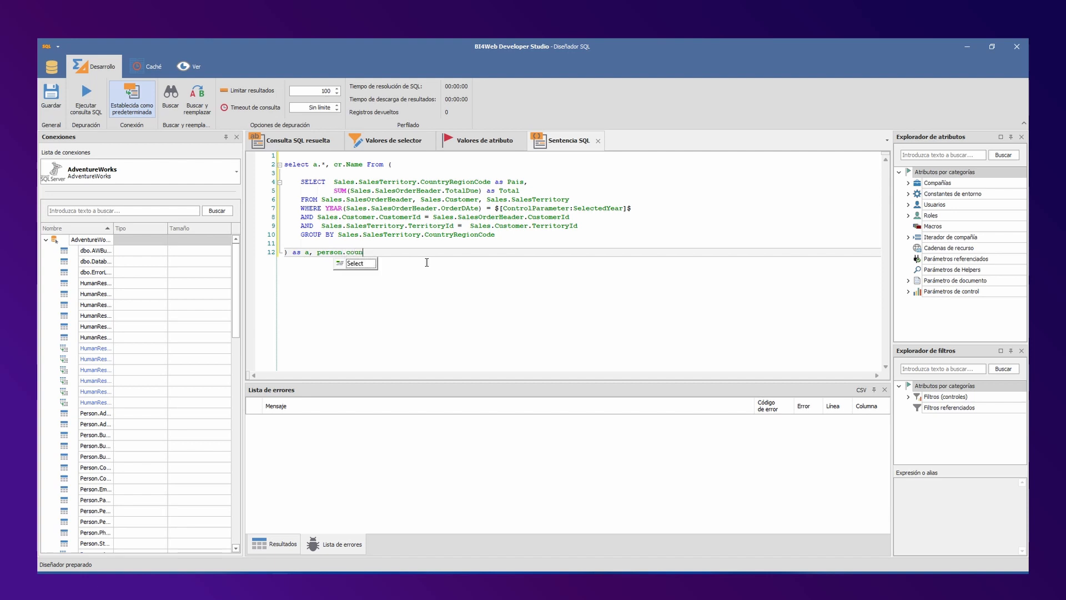
{"action": "type", "text": "tryregion cr"}
{"action": "key", "text": "Return"}
{"action": "type", "text": "where cr."}
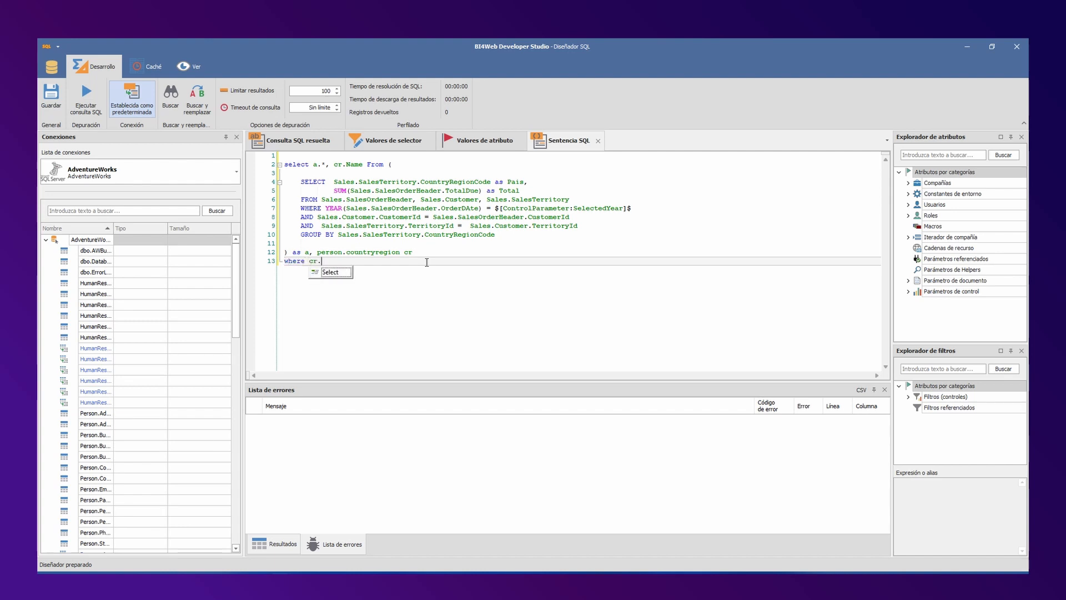
{"action": "type", "text": "countryregioncode = a.pai"}
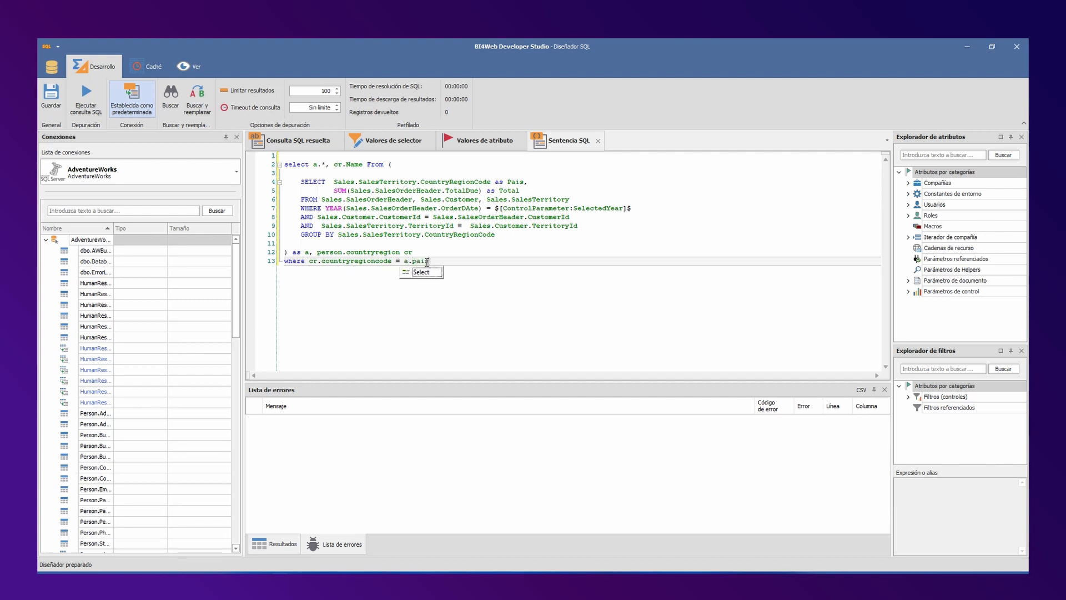
{"action": "key", "text": "Escape"}
{"action": "key", "text": "F5"}
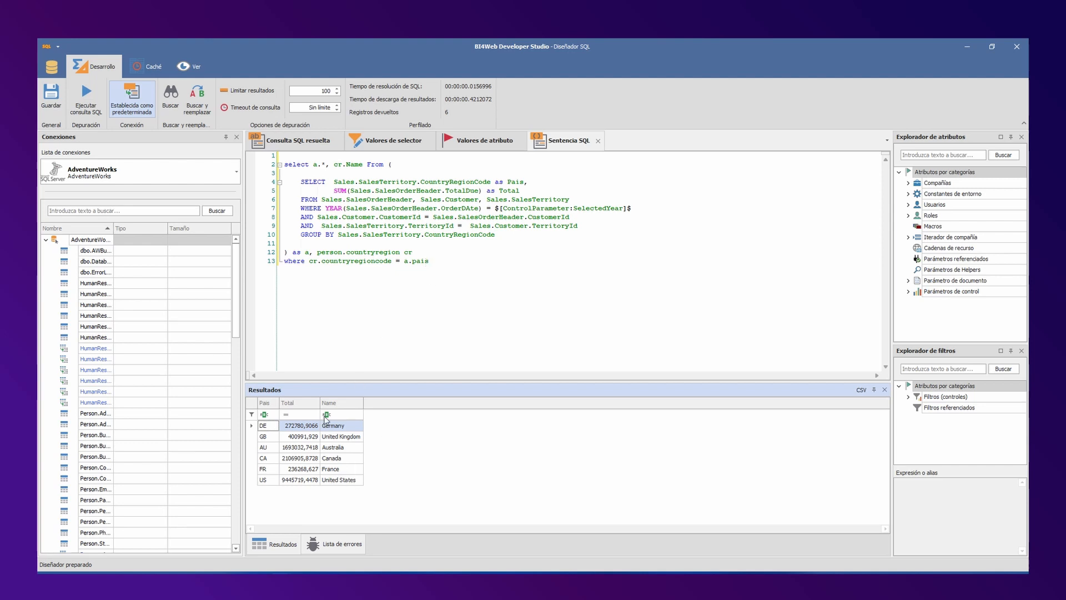
Step: Save the modified query, leave the SQL designer, and update the donut designer's data
{"action": "left_click", "coordinate": [49, 70]}
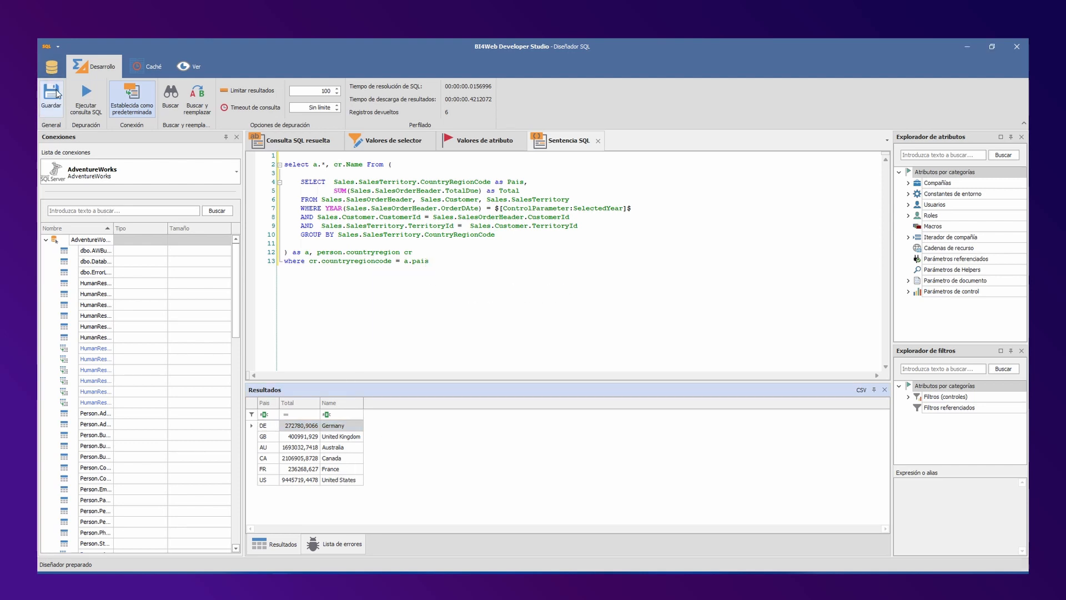
{"action": "left_click", "coordinate": [49, 46]}
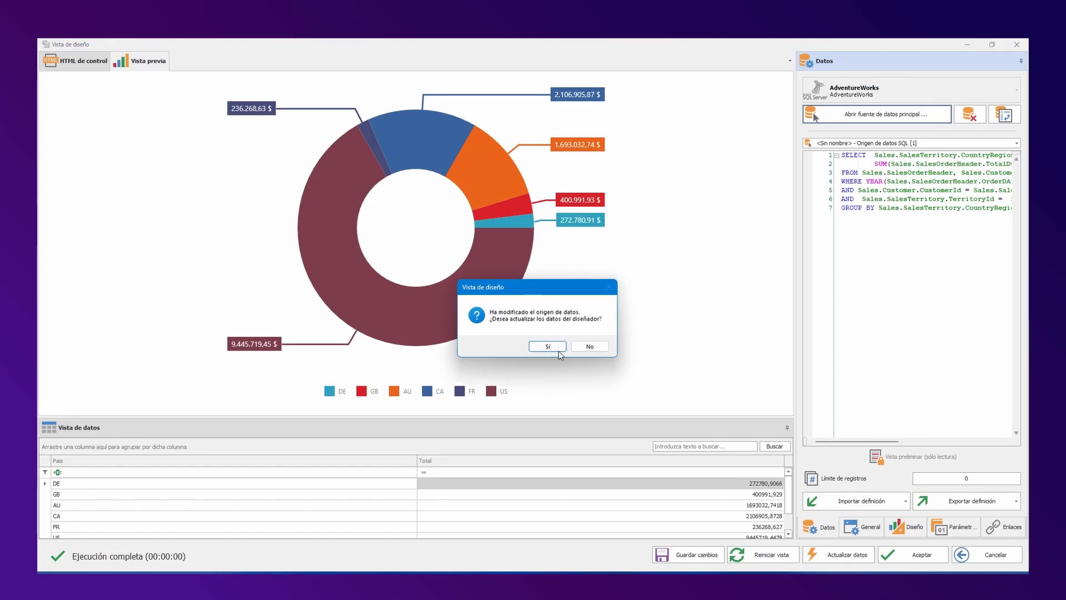
{"action": "left_click", "coordinate": [559, 351]}
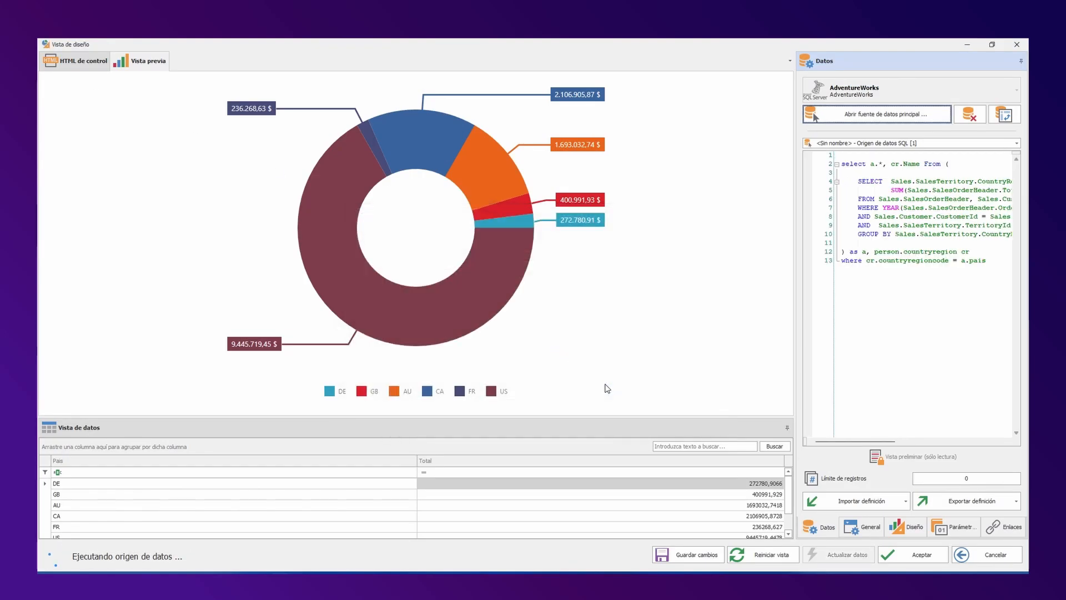
{"action": "left_click", "coordinate": [608, 389]}
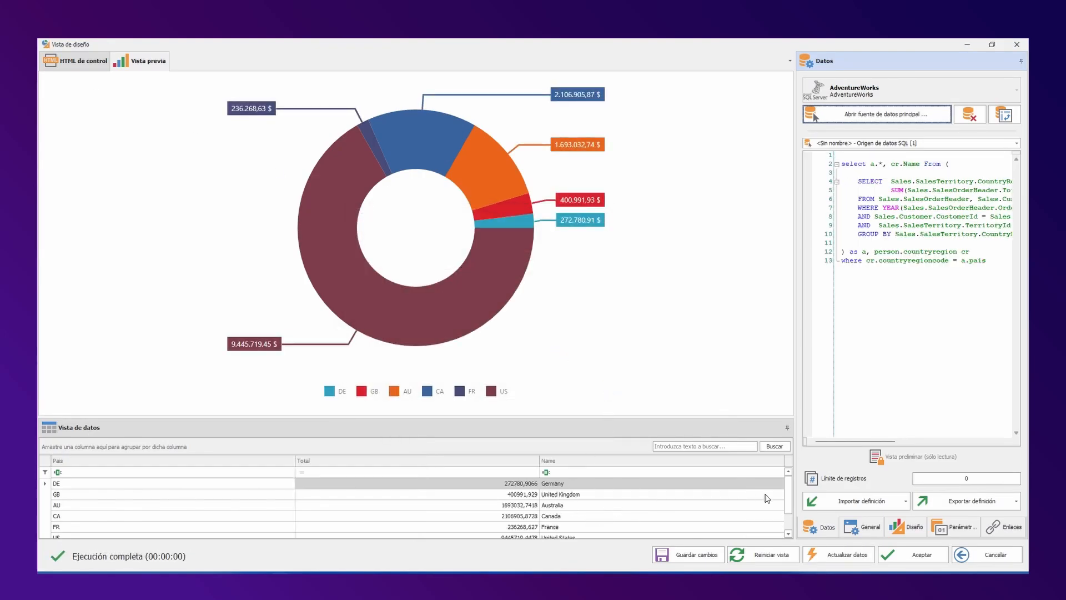
Step: In the donut's series collection, set Series1's Columna de etiqueta to Name and apply it
{"action": "left_click", "coordinate": [909, 528]}
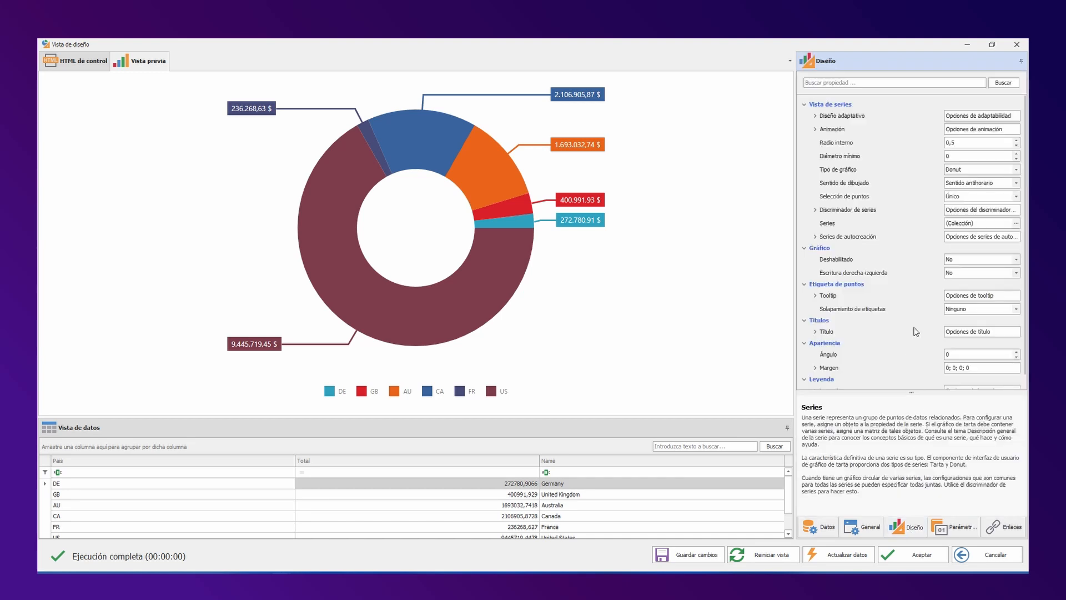
{"action": "left_click", "coordinate": [1016, 223]}
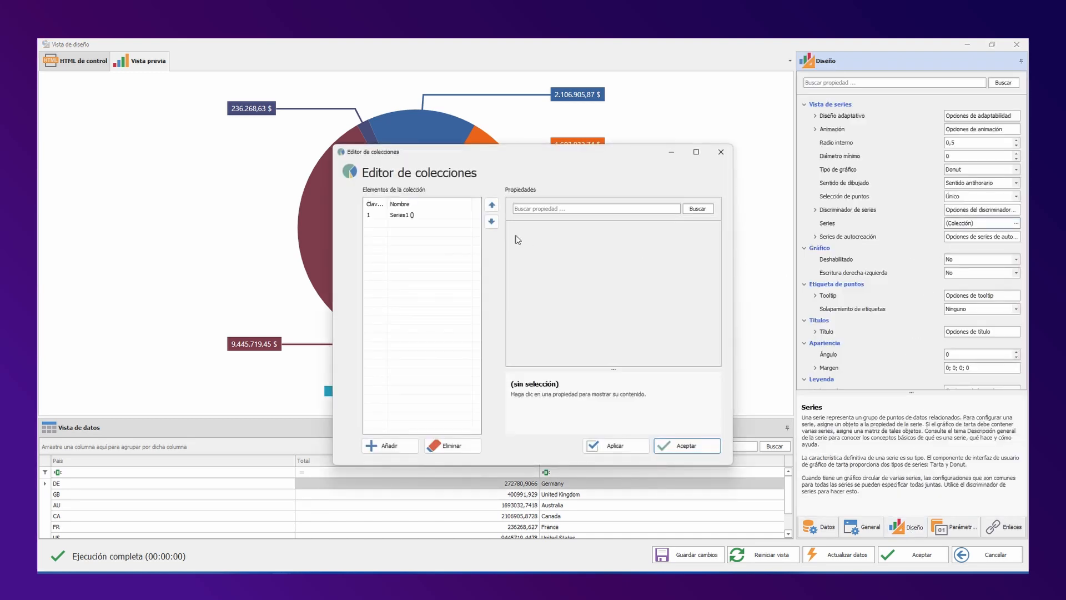
{"action": "left_click", "coordinate": [401, 215]}
{"action": "scroll", "coordinate": [599, 307], "scroll_direction": "down", "scroll_amount": 5}
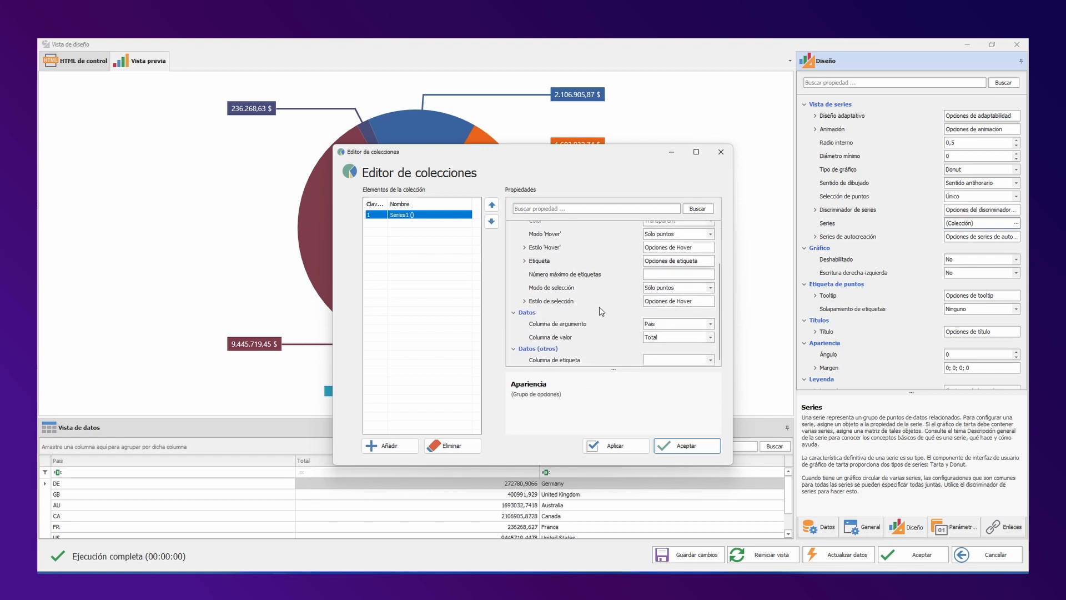
{"action": "scroll", "coordinate": [599, 307], "scroll_direction": "down", "scroll_amount": 1}
{"action": "left_click", "coordinate": [711, 354]}
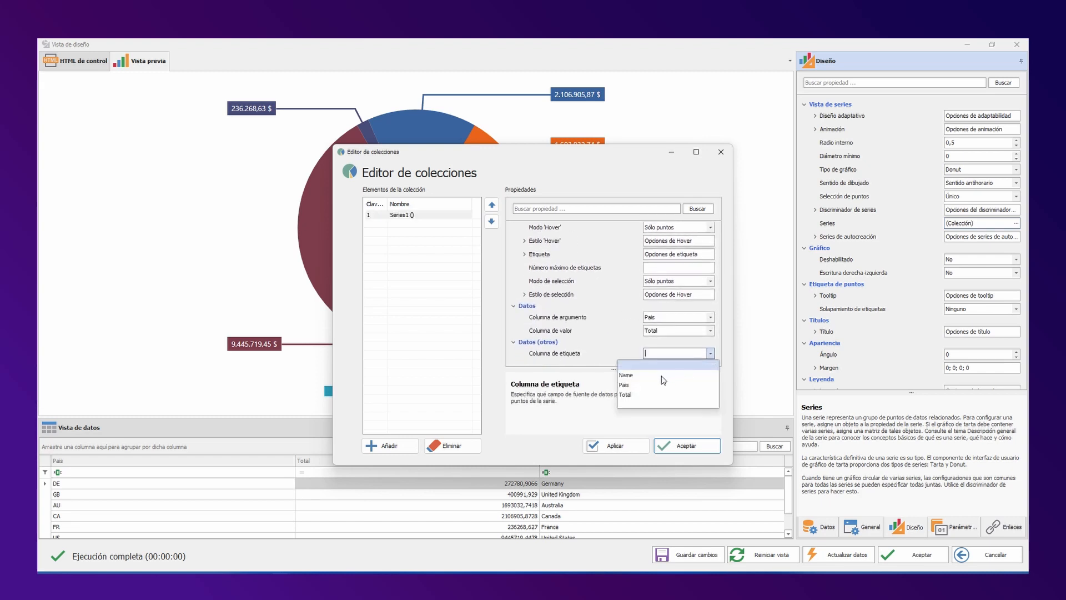
{"action": "left_click", "coordinate": [626, 375]}
{"action": "left_click", "coordinate": [637, 446]}
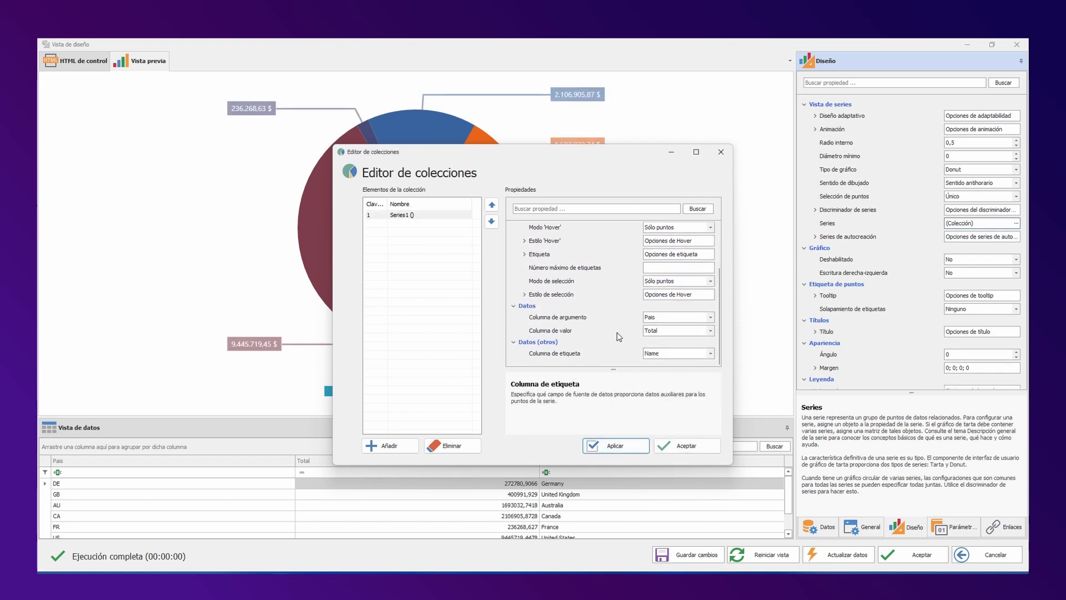
Step: In the tooltip design of Series1's labels, insert the PointTag field followed by ": " before $[Value]$
{"action": "scroll", "coordinate": [526, 328], "scroll_direction": "up", "scroll_amount": 3}
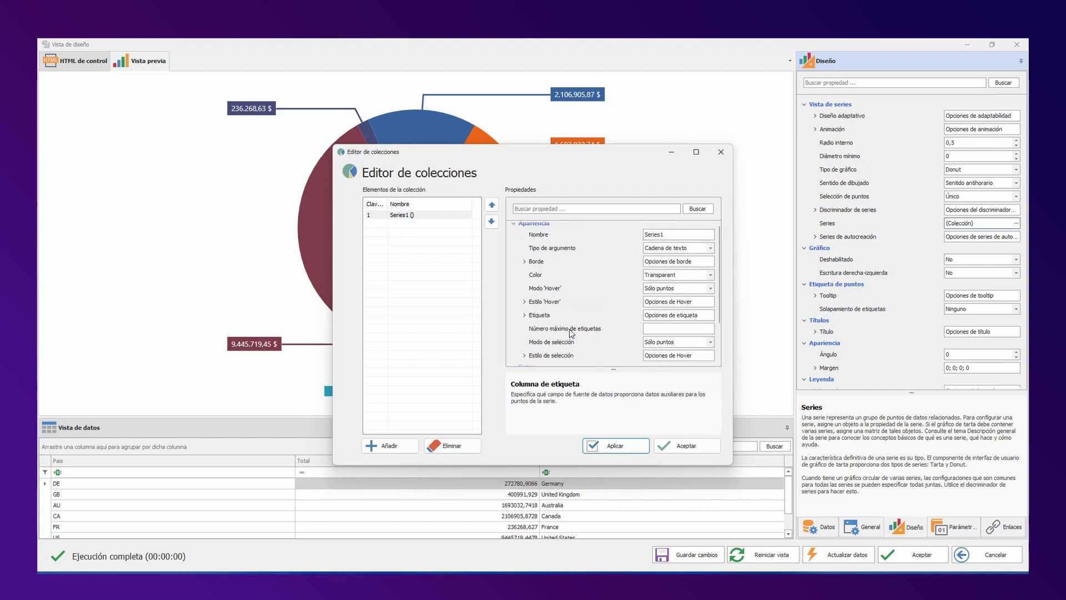
{"action": "left_click", "coordinate": [524, 316]}
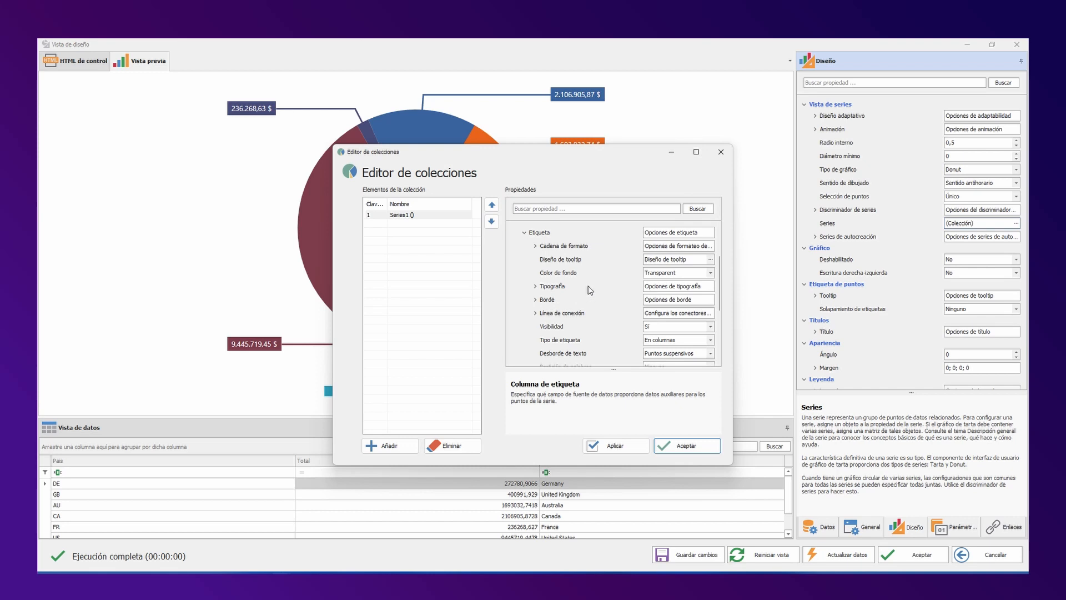
{"action": "left_click", "coordinate": [711, 259]}
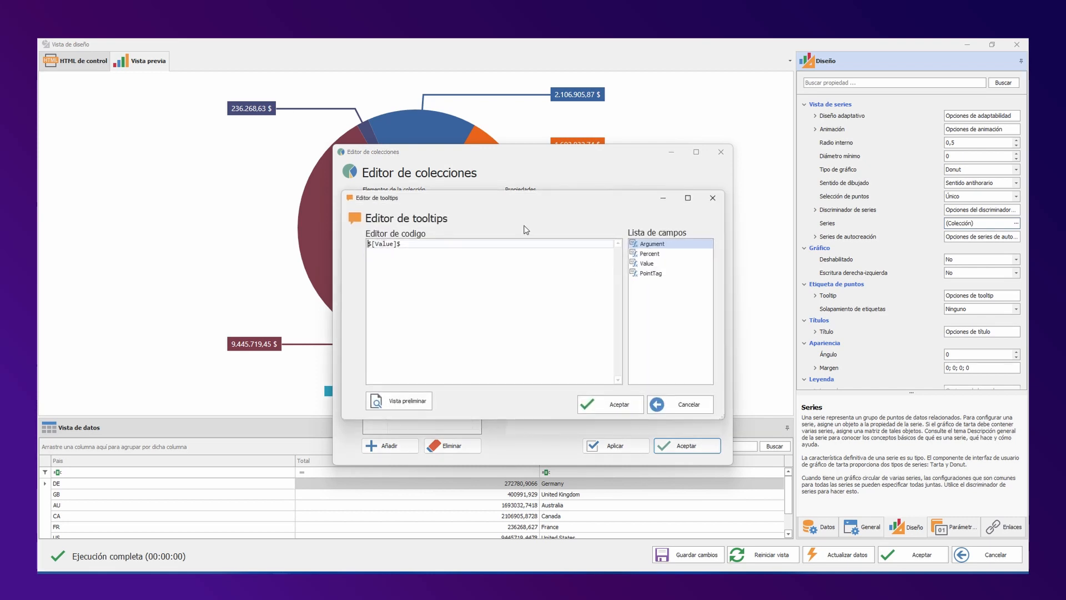
{"action": "double_click", "coordinate": [651, 273]}
{"action": "left_click", "coordinate": [414, 244]}
{"action": "type", "text": ": "}
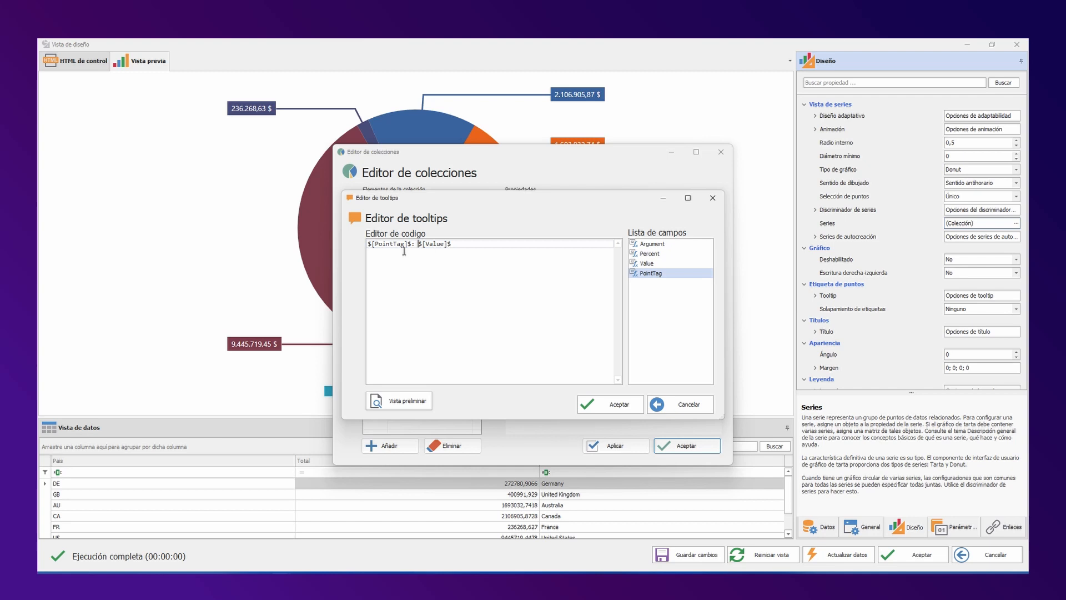
Step: Wrap $[Value]$ in <strong> tags in the label design, and accept the design and the series collection
{"action": "type", "text": "<strong>"}
{"action": "key", "text": "shift+Right"}
{"action": "key", "text": "shift+Right"}
{"action": "key", "text": "shift+Right"}
{"action": "key", "text": "shift+Right"}
{"action": "key", "text": "shift+Right"}
{"action": "key", "text": "shift+Right"}
{"action": "key", "text": "shift+Right"}
{"action": "key", "text": "shift+Right"}
{"action": "key", "text": "shift+Right"}
{"action": "key", "text": "ctrl+c"}
{"action": "key", "text": "Delete"}
{"action": "key", "text": "End"}
{"action": "key", "text": "ctrl+v"}
{"action": "left_click", "coordinate": [605, 404]}
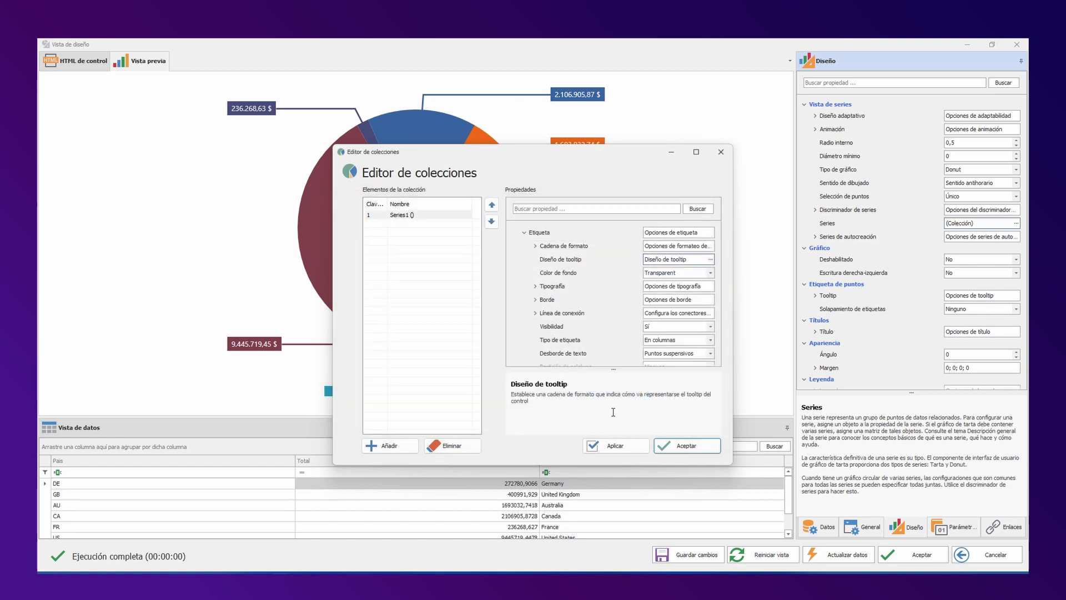
{"action": "left_click", "coordinate": [669, 450]}
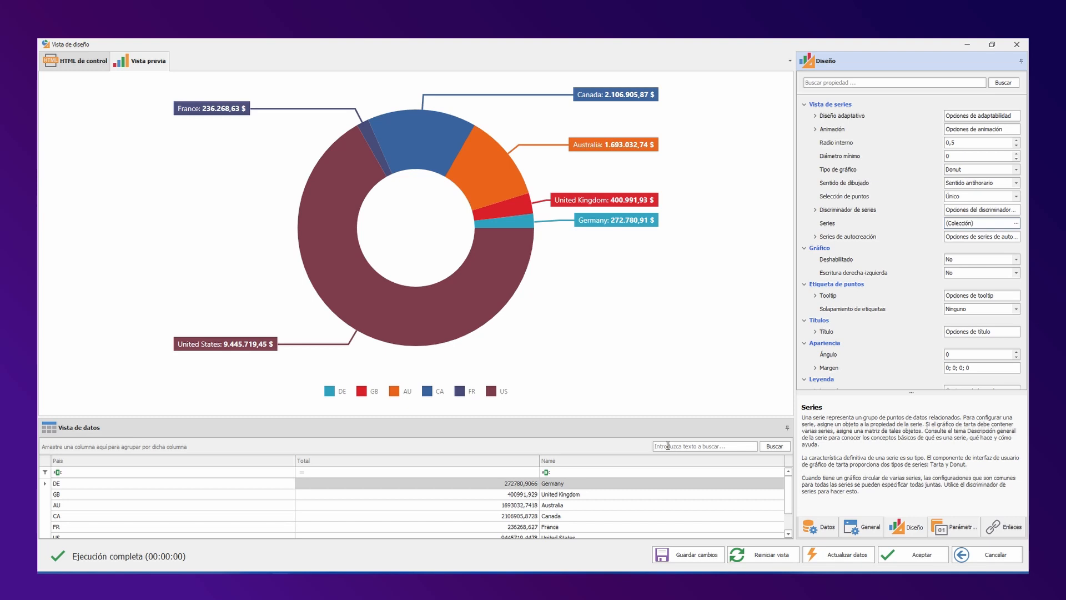
Step: Enable the donut's tooltip in its point-label options and check it on a slice
{"action": "scroll", "coordinate": [841, 380], "scroll_direction": "down", "scroll_amount": 1}
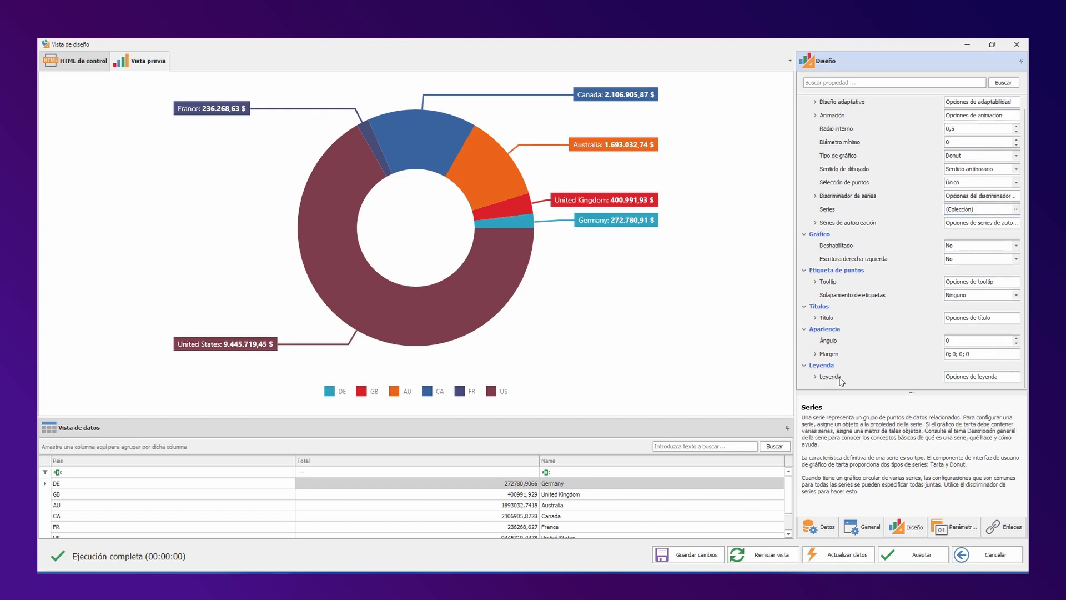
{"action": "left_click", "coordinate": [814, 281]}
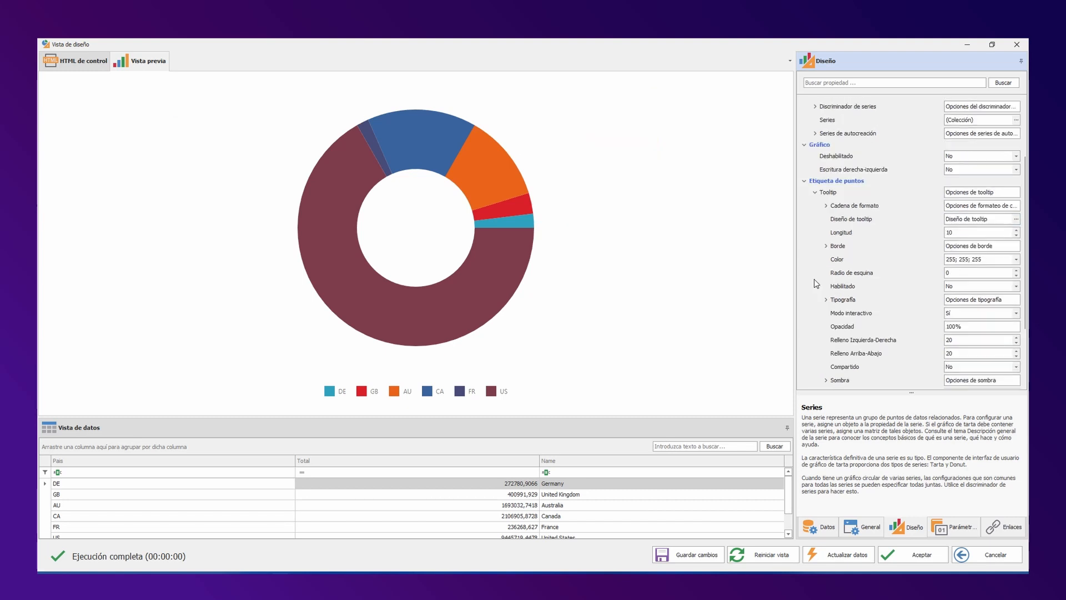
{"action": "double_click", "coordinate": [881, 287]}
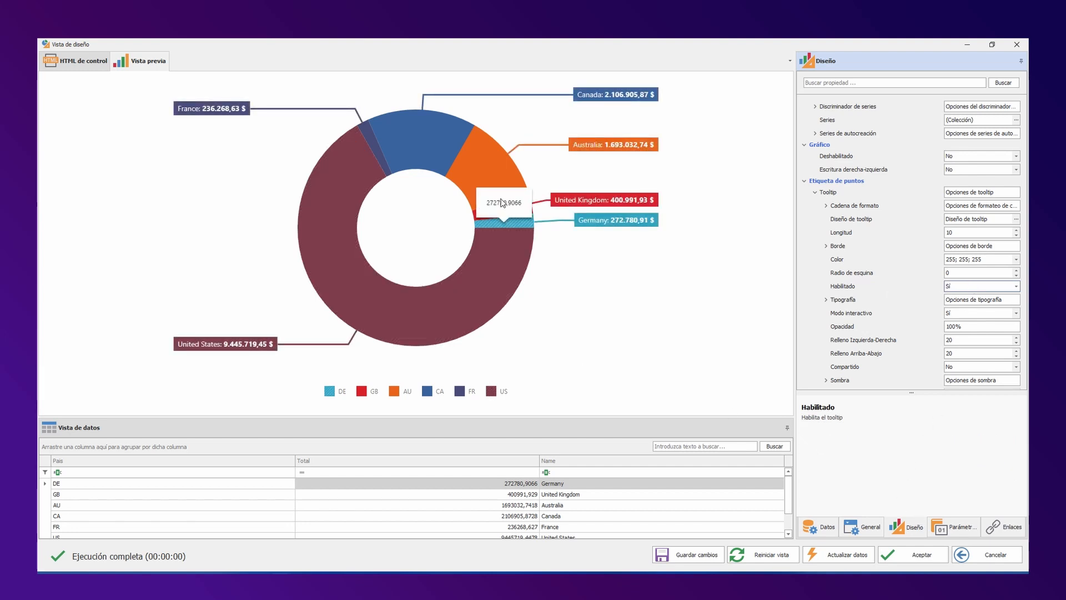
{"action": "mouse_move", "coordinate": [470, 164]}
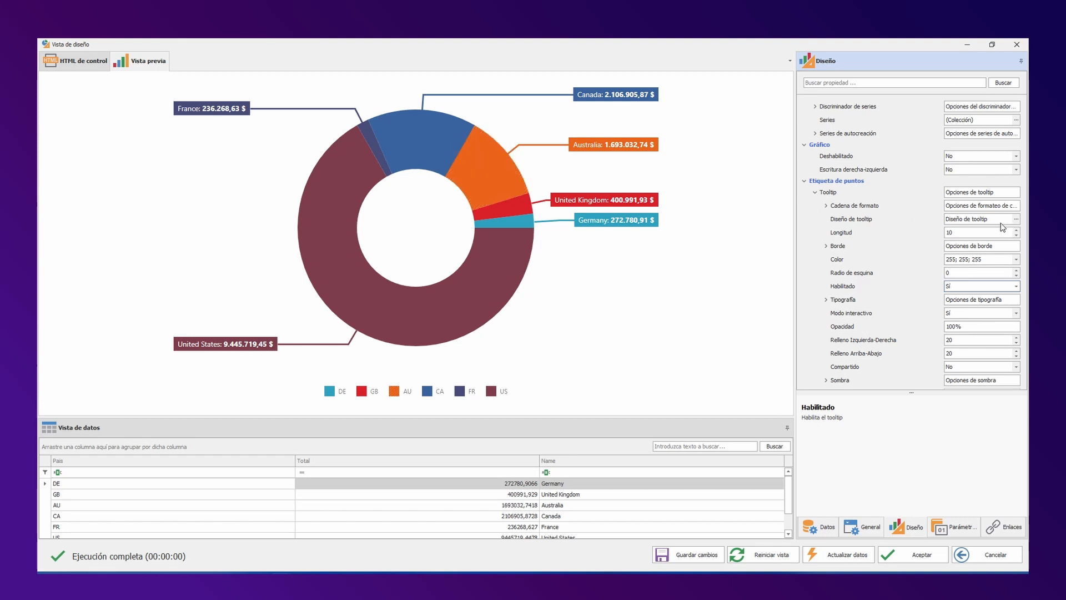
Step: In the donut's tooltip design, replace the existing code with a <span style="color: indigo;"> block
{"action": "left_click", "coordinate": [1016, 219]}
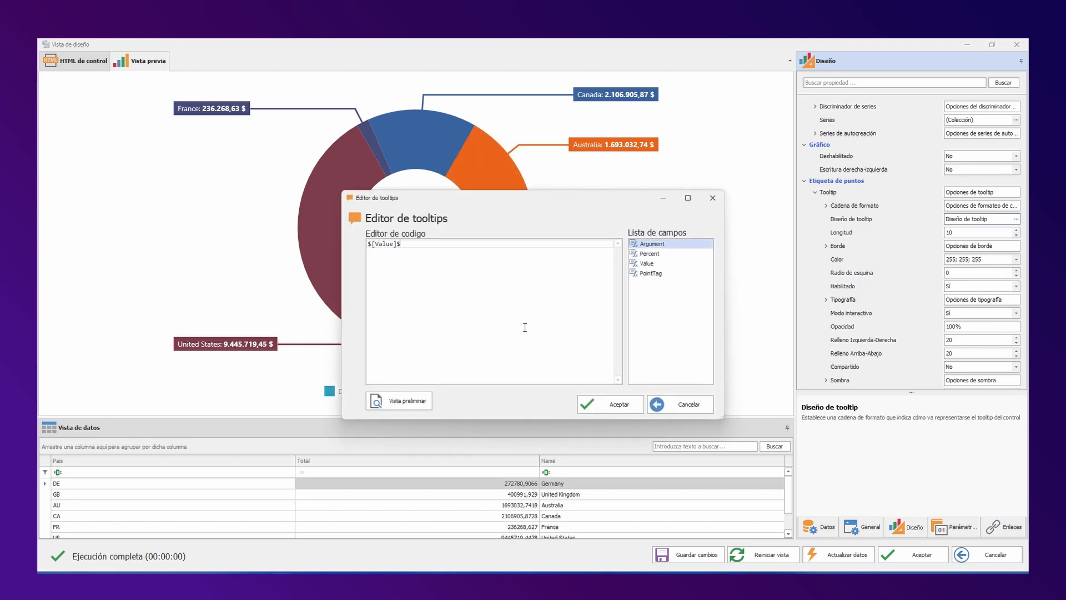
{"action": "key", "text": "ctrl+a"}
{"action": "key", "text": "BackSpace"}
{"action": "key", "text": "Return"}
{"action": "type", "text": "<span"}
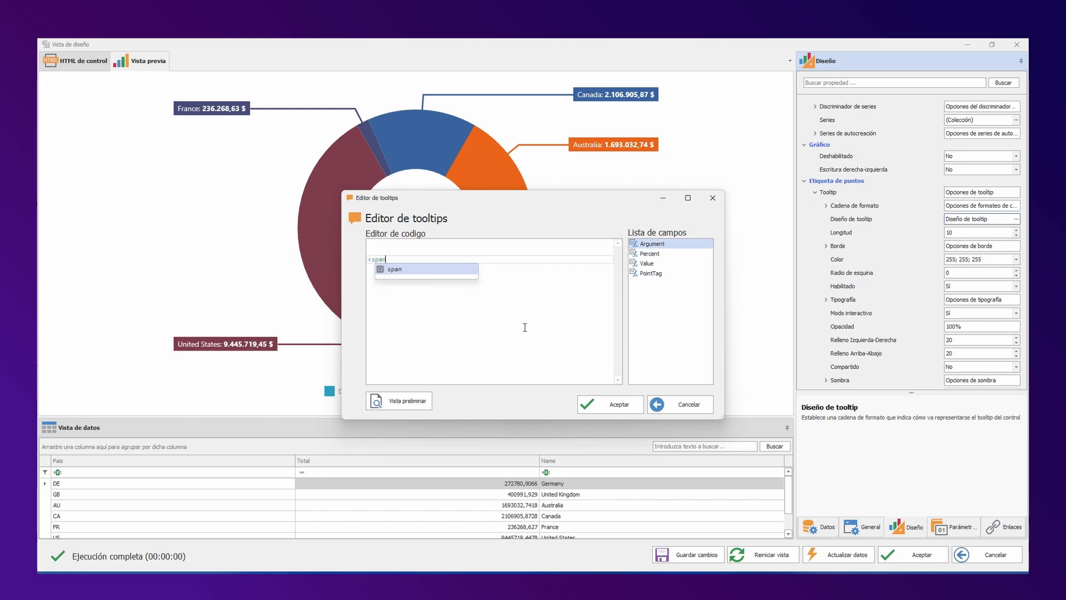
{"action": "type", "text": " style=\"co"}
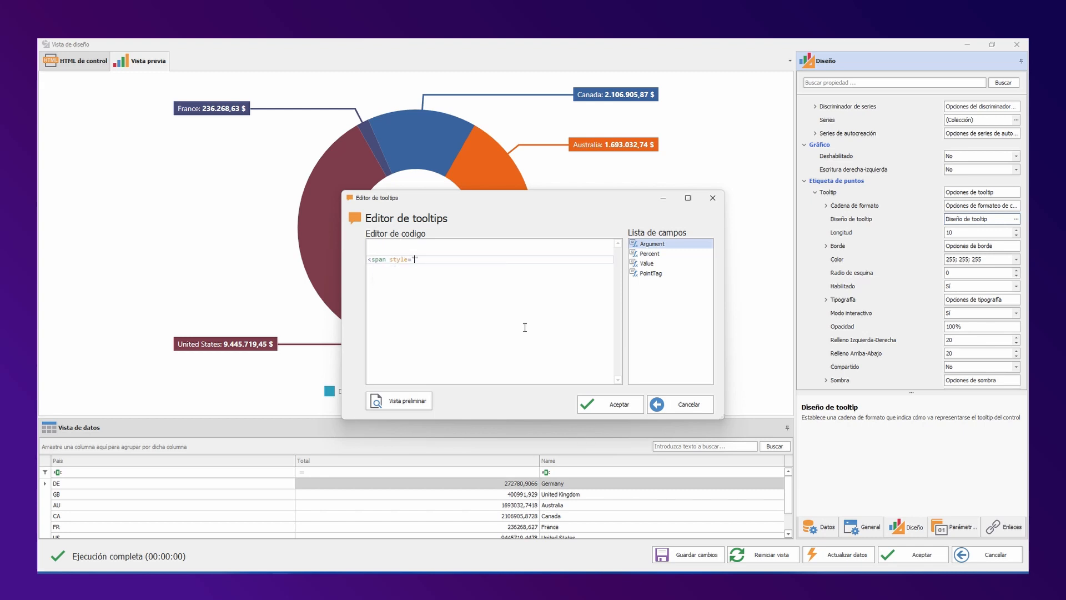
{"action": "type", "text": "lor: indigo;\">"}
{"action": "key", "text": "Return"}
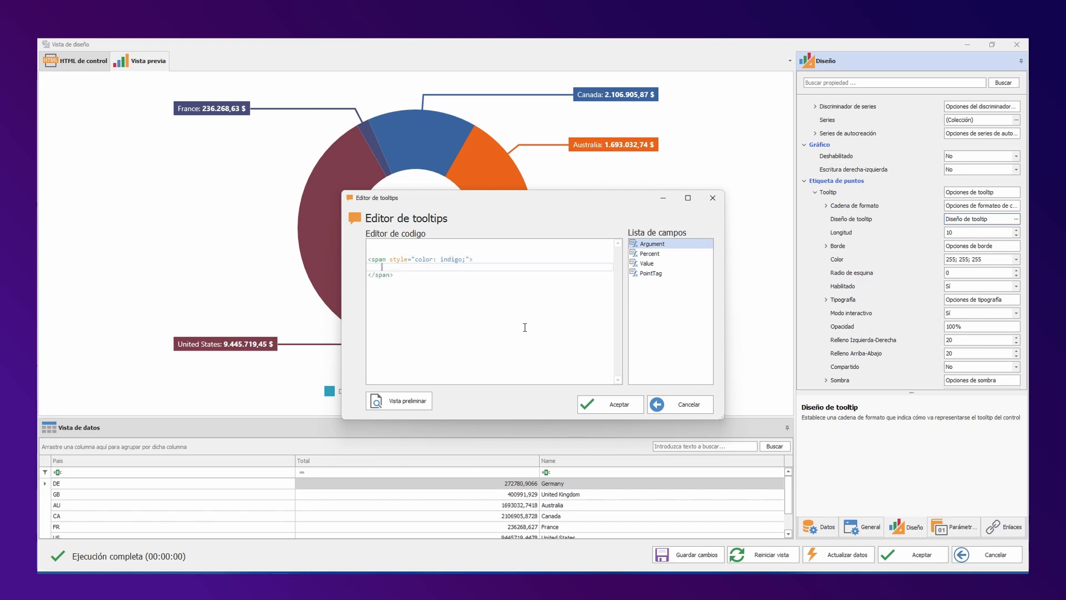
Step: Inside the span, add "País: " followed by the PointTag field in <strong> tags and a <br />
{"action": "type", "text": "País: <strong></strong>"}
{"action": "double_click", "coordinate": [651, 273]}
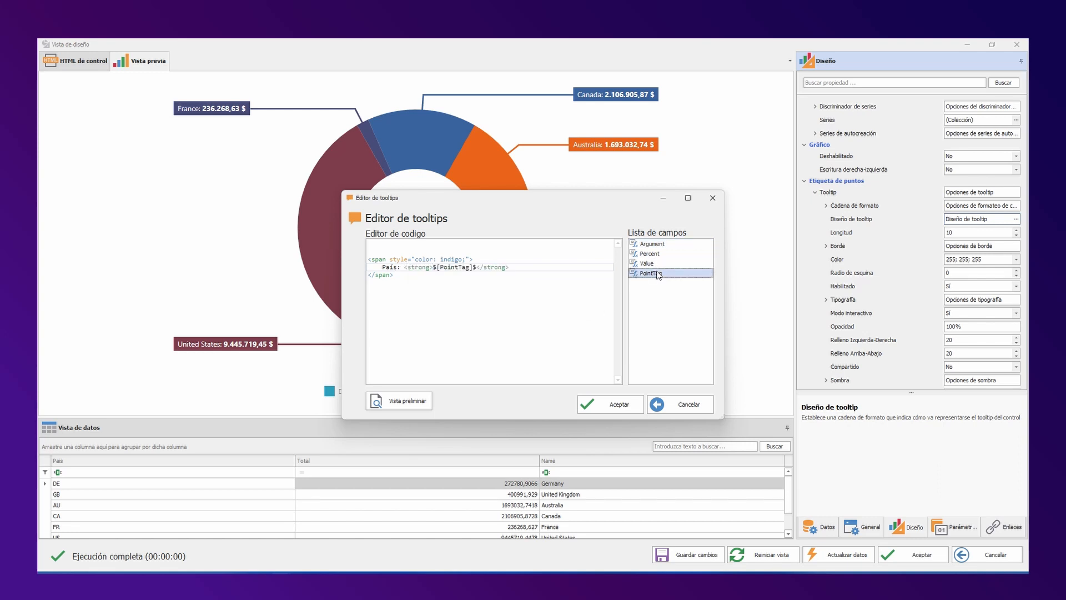
{"action": "left_click", "coordinate": [554, 272]}
{"action": "left_click", "coordinate": [563, 265]}
{"action": "type", "text": "<br />"}
Step: On the line below the country, add "Ventas totales: " with the Value field in <strong> tags and a <br />
{"action": "key", "text": "Return"}
{"action": "type", "text": "Ve"}
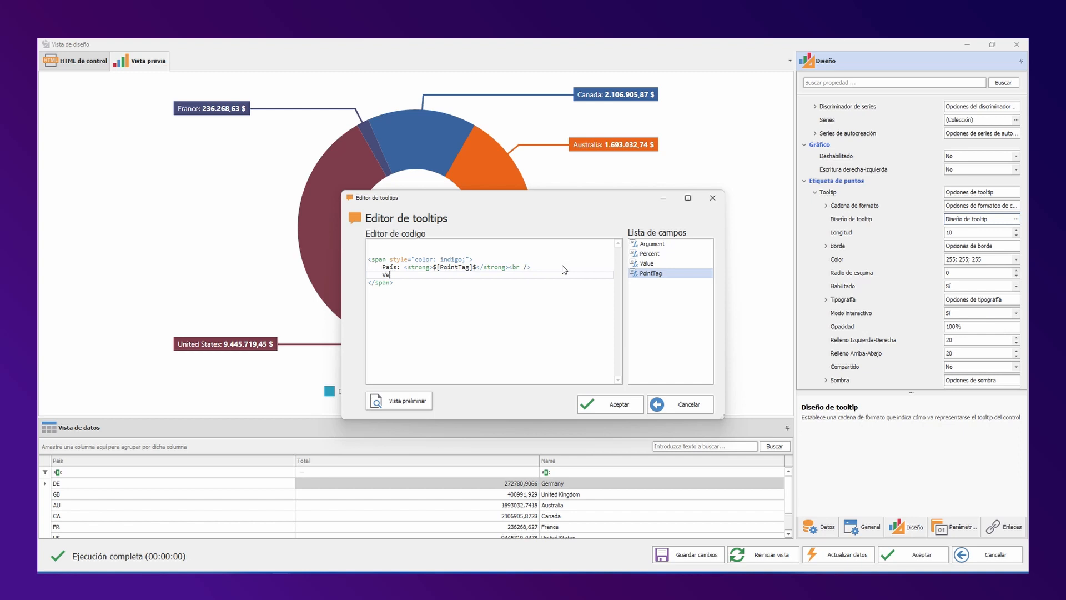
{"action": "type", "text": "ntas totales: <strong></strong>"}
{"action": "double_click", "coordinate": [647, 264]}
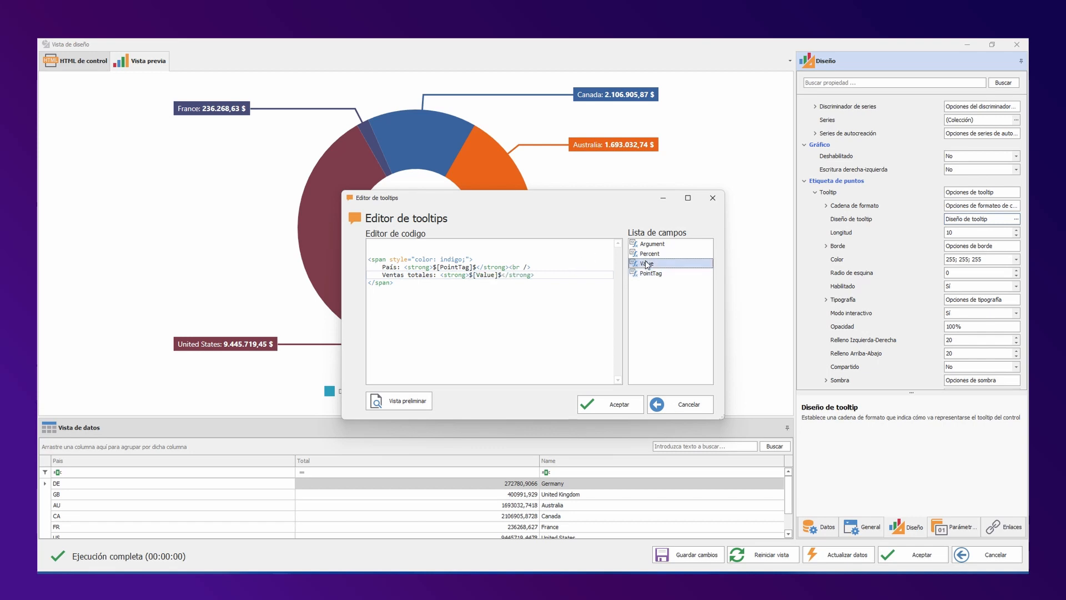
{"action": "left_click", "coordinate": [575, 274]}
{"action": "type", "text": "<br />"}
Step: Preview the tooltip design, accept it, and check the tooltip on the donut's slices
{"action": "left_click", "coordinate": [402, 400]}
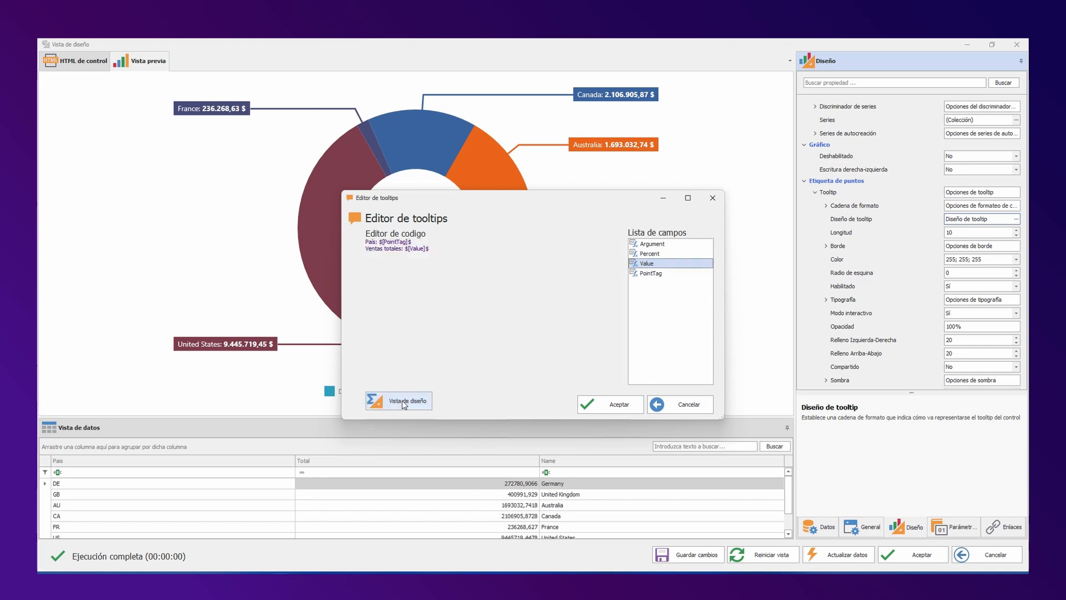
{"action": "left_click", "coordinate": [611, 405]}
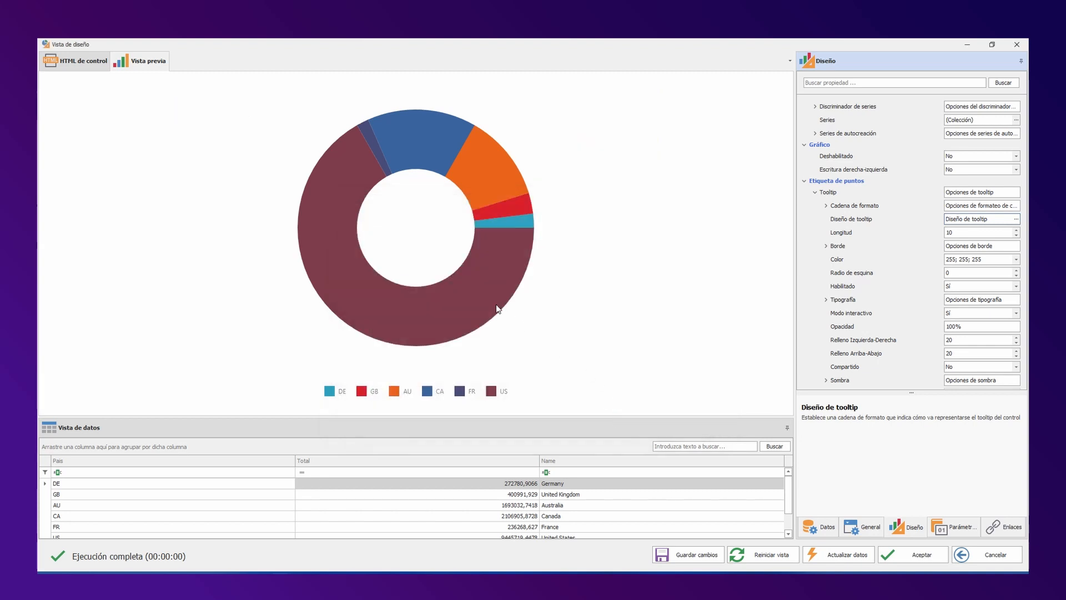
{"action": "mouse_move", "coordinate": [495, 304]}
{"action": "mouse_move", "coordinate": [501, 225]}
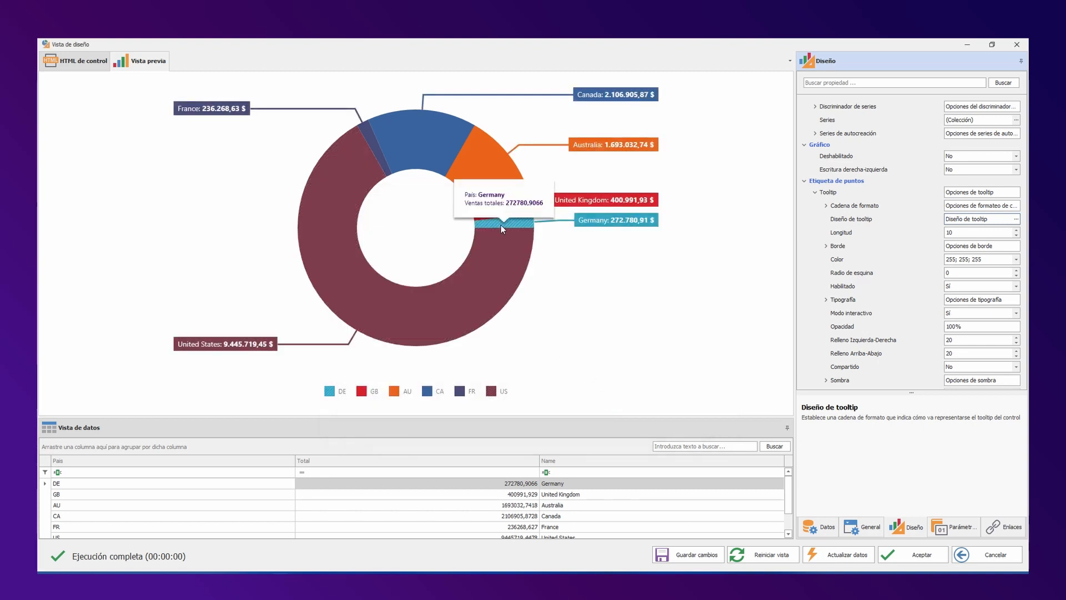
{"action": "mouse_move", "coordinate": [503, 258]}
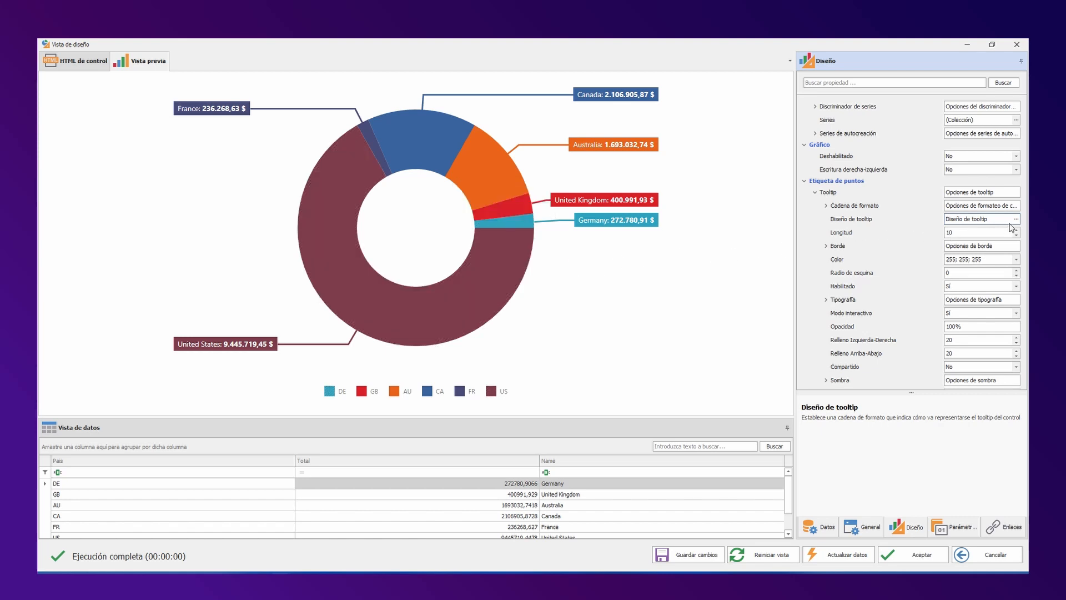
Step: Reopen the tooltip design and insert a <div style="width: 180px;"> tag above the span block
{"action": "left_click", "coordinate": [1016, 219]}
{"action": "left_click", "coordinate": [511, 247]}
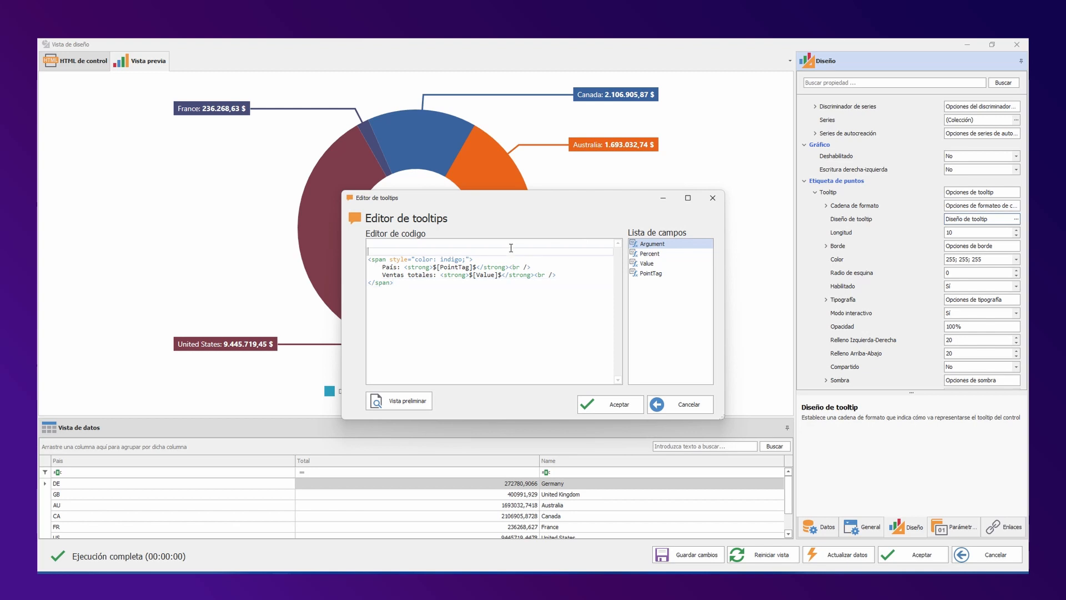
{"action": "key", "text": "Return"}
{"action": "key", "text": "Up"}
{"action": "type", "text": "<d"}
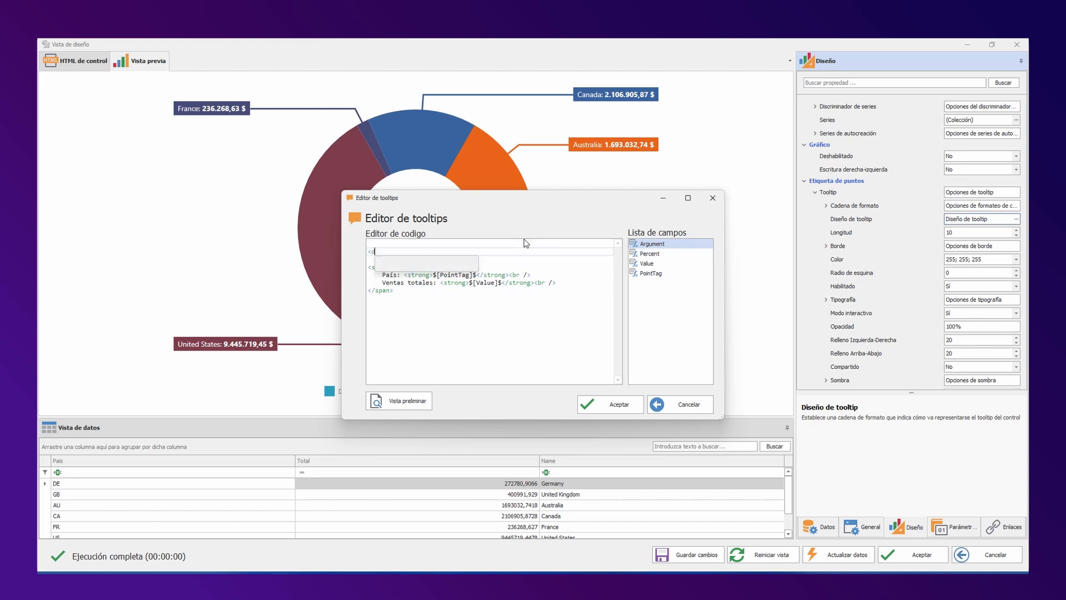
{"action": "type", "text": "iv style=\"\"width: 100px;"}
{"action": "key", "text": "Right"}
{"action": "type", "text": ">"}
Step: Move the closing </div> tag below the span block so that the div encloses it
{"action": "key", "text": "shift+End"}
{"action": "key", "text": "ctrl+x"}
{"action": "key", "text": "Down"}
{"action": "key", "text": "Down"}
{"action": "key", "text": "Down"}
{"action": "key", "text": "Down"}
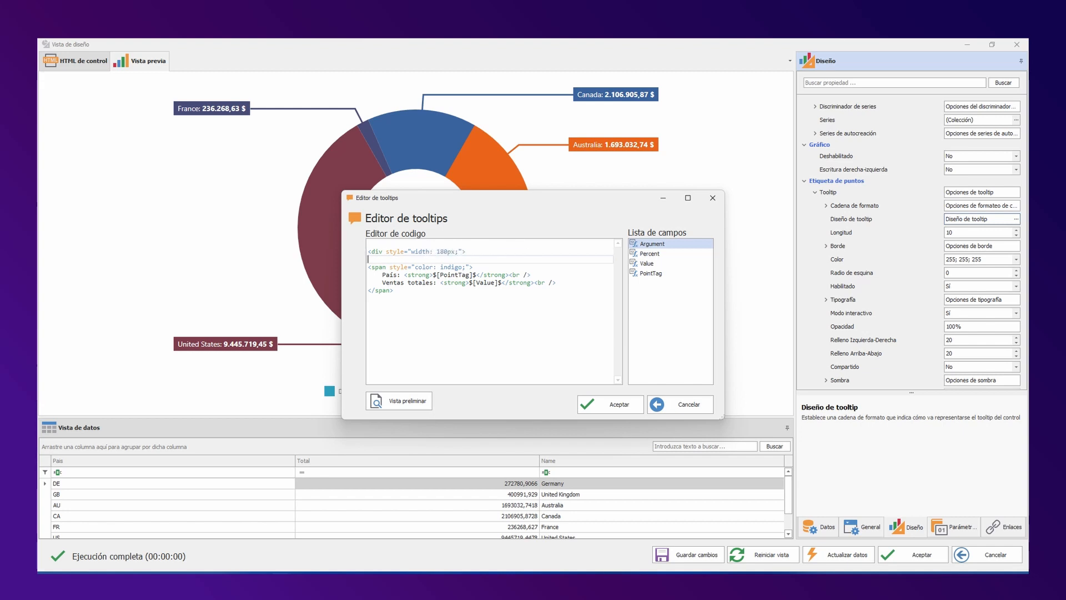
{"action": "key", "text": "Down"}
{"action": "key", "text": "Down"}
{"action": "key", "text": "Down"}
{"action": "key", "text": "Down"}
{"action": "key", "text": "ctrl+v"}
Step: Indent the whole span block one level inside the div
{"action": "key", "text": "Up"}
{"action": "key", "text": "Up"}
{"action": "key", "text": "Up"}
{"action": "key", "text": "End"}
{"action": "key", "text": "shift+Up"}
{"action": "key", "text": "shift+Up"}
{"action": "key", "text": "shift+Up"}
{"action": "key", "text": "shift+Home"}
{"action": "key", "text": "Tab"}
Step: Above the span, start an <img> tag with style "margin-left: 30px; margin-right: 30px;" and height "64"
{"action": "key", "text": "Up"}
{"action": "key", "text": "Return"}
{"action": "key", "text": "Up"}
{"action": "key", "text": "Return"}
{"action": "key", "text": "Up"}
{"action": "key", "text": "Tab"}
{"action": "type", "text": "<img "}
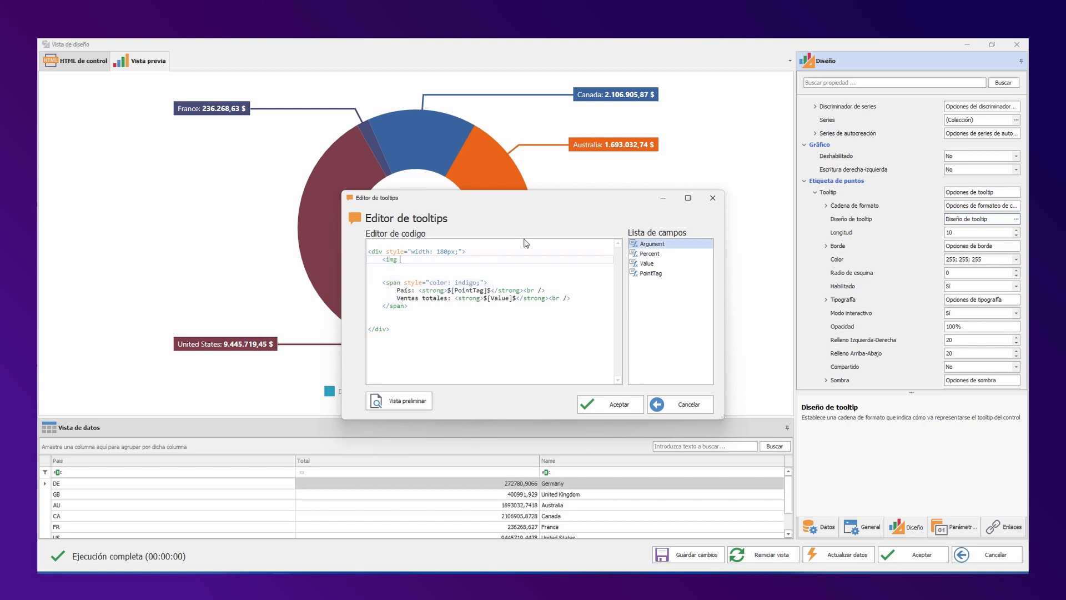
{"action": "type", "text": "style=\"margin-left: 30px; margin-r"}
{"action": "type", "text": "ight: 30px;\" height=\""}
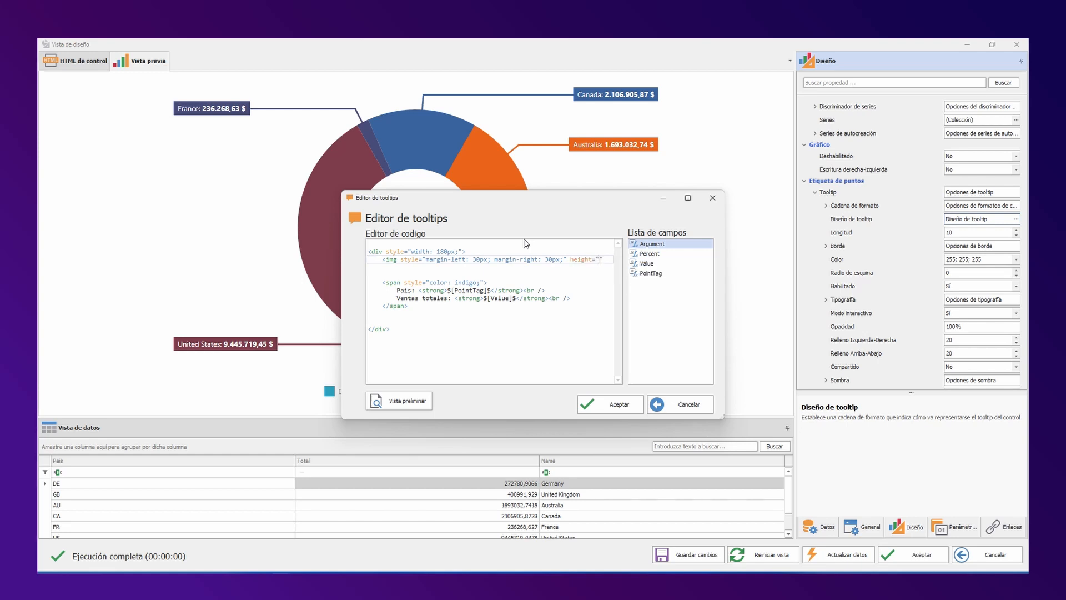
{"action": "type", "text": "64"}
{"action": "key", "text": "End"}
{"action": "key", "text": "Return"}
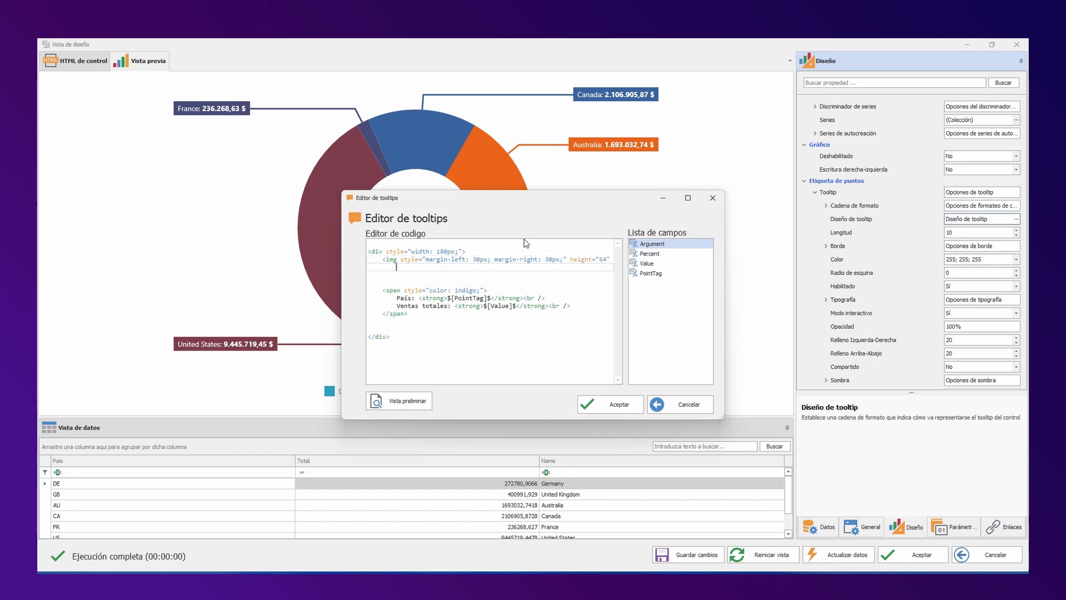
{"action": "type", "text": "src=\"http://localhost:100/"}
{"action": "double_click", "coordinate": [643, 248]}
{"action": "left_click", "coordinate": [548, 266]}
{"action": "type", "text": ".svg\" alt=\"flag"}
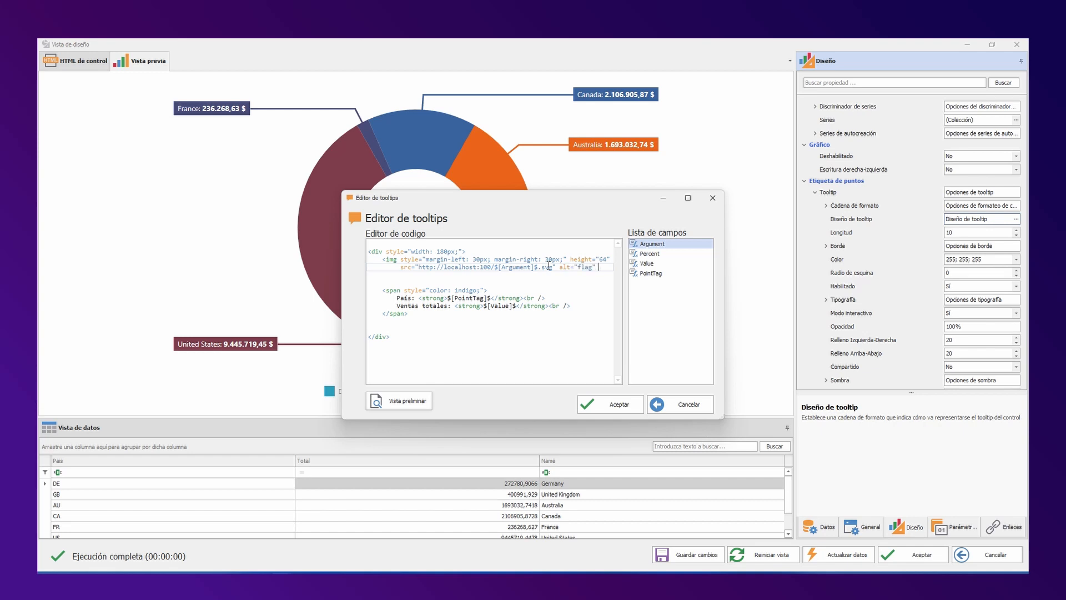
Step: Add two <br /> tags below the image, accept the tooltip design, and check the tooltip on the donut's slices
{"action": "key", "text": "Return"}
{"action": "key", "text": "Return"}
{"action": "type", "text": "<br /><br"}
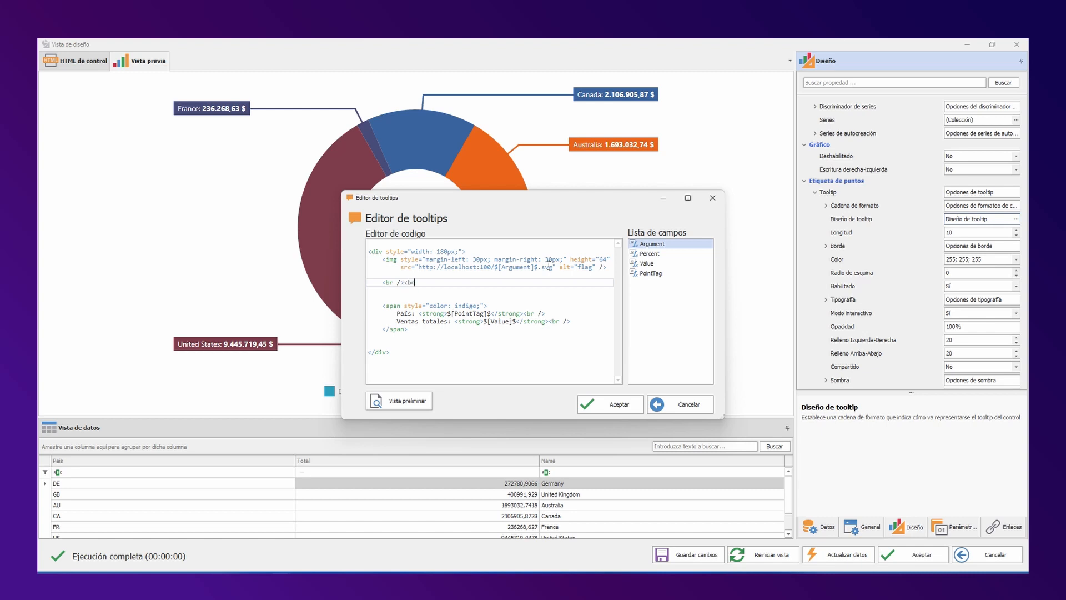
{"action": "type", "text": " />"}
{"action": "key", "text": "Delete"}
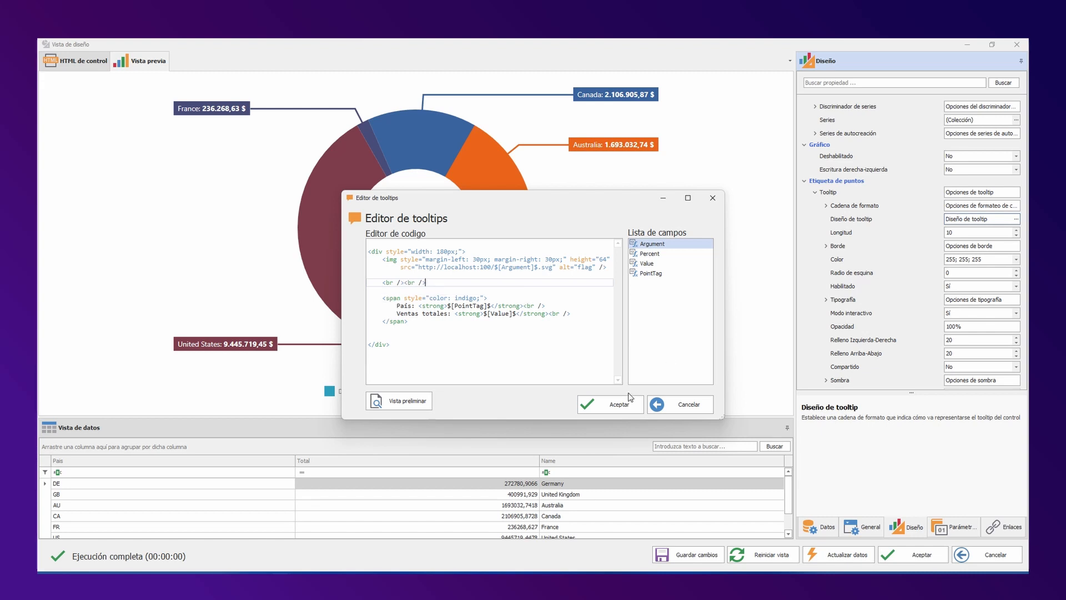
{"action": "left_click", "coordinate": [613, 404]}
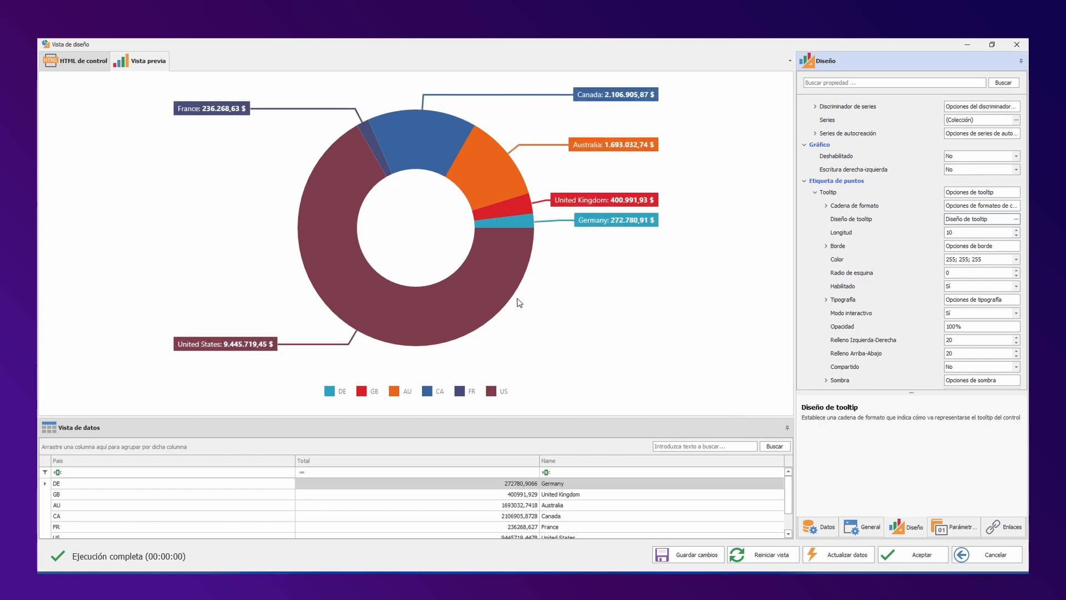
{"action": "mouse_move", "coordinate": [516, 225]}
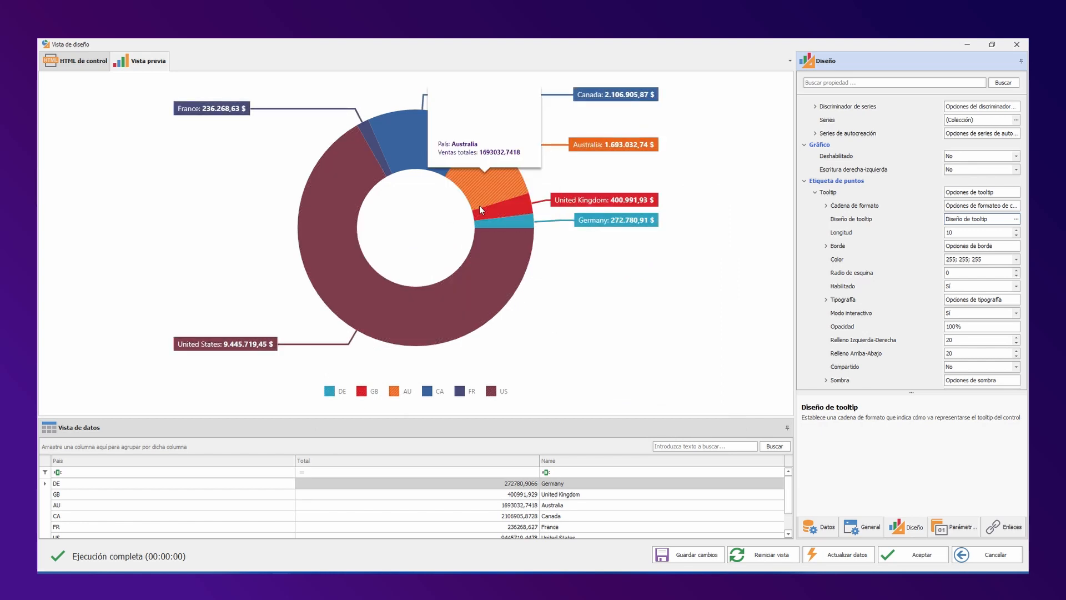
{"action": "mouse_move", "coordinate": [338, 218]}
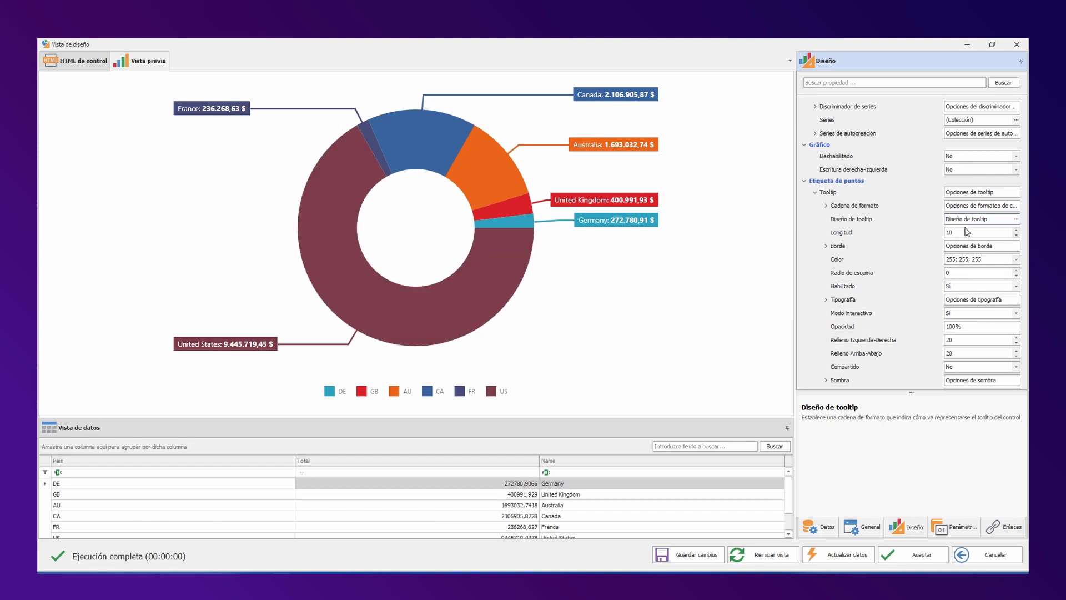
Step: Reopen the tooltip design and replace all its code with the copied iframe code, 260px wide and 170px high
{"action": "left_click", "coordinate": [1016, 222]}
{"action": "left_click", "coordinate": [473, 331]}
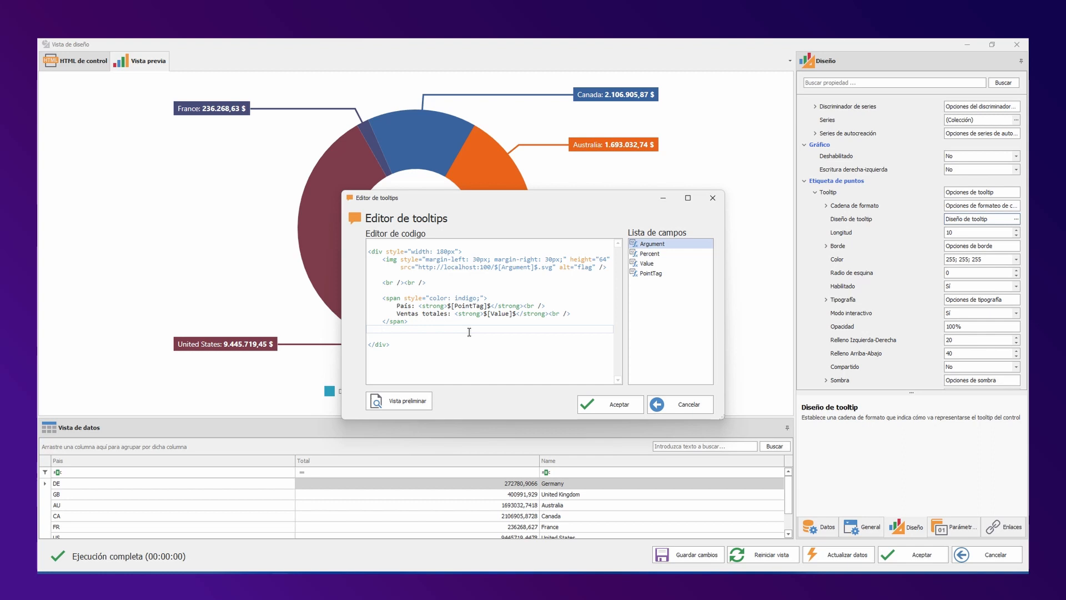
{"action": "left_click_drag", "start_coordinate": [447, 360], "coordinate": [368, 238]}
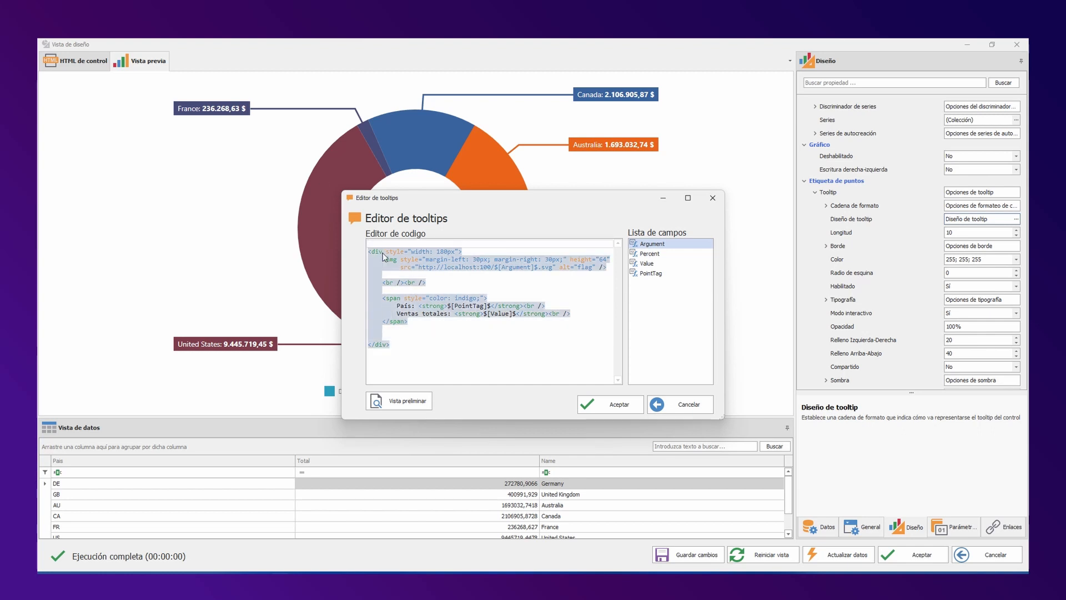
{"action": "right_click", "coordinate": [382, 252]}
{"action": "left_click", "coordinate": [411, 302]}
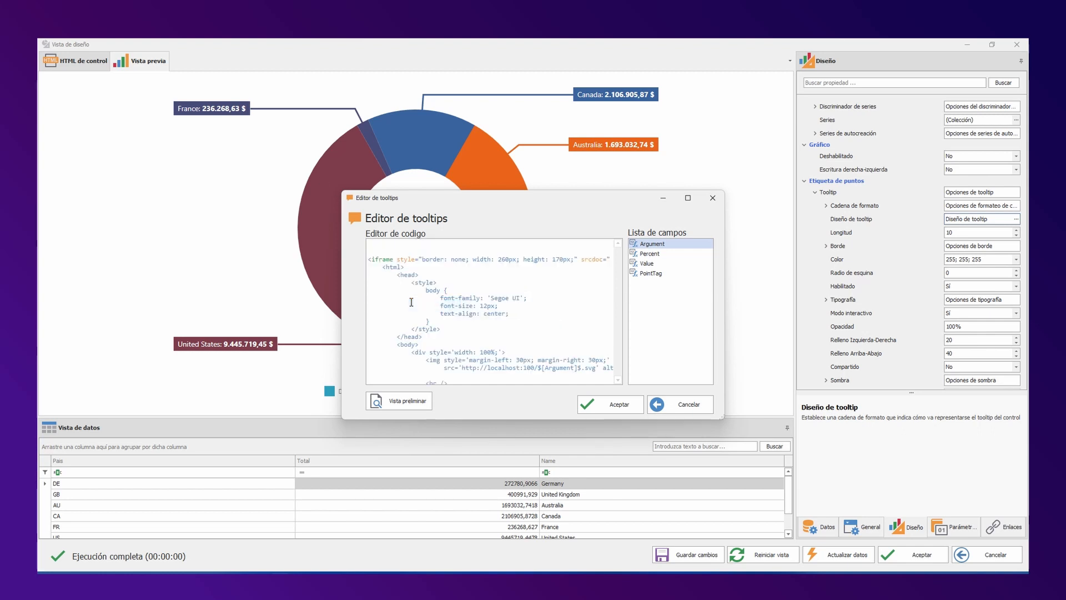
Step: Review the tooltip's iframe code from the style block through the euro and dollar buttons to the mostrarEuros and mostrarDolares functions
{"action": "left_click", "coordinate": [451, 324]}
{"action": "key", "text": "Down"}
{"action": "key", "text": "Down"}
{"action": "key", "text": "Down"}
{"action": "key", "text": "Down"}
{"action": "key", "text": "Down"}
{"action": "key", "text": "Down"}
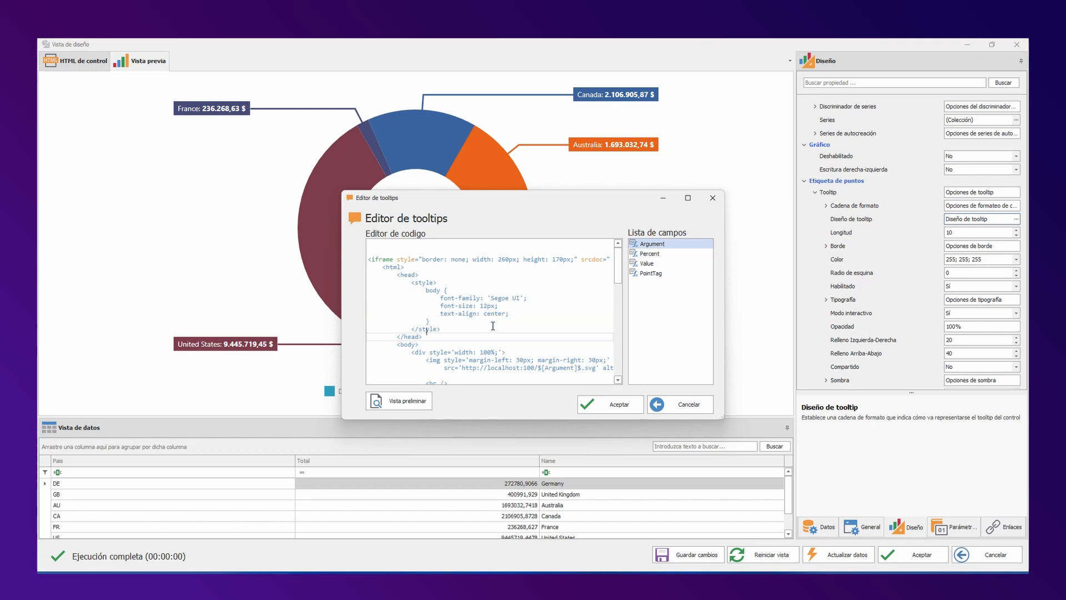
{"action": "key", "text": "Down"}
{"action": "key", "text": "Down"}
{"action": "key", "text": "Down"}
{"action": "key", "text": "Down"}
{"action": "key", "text": "Down"}
{"action": "key", "text": "Down"}
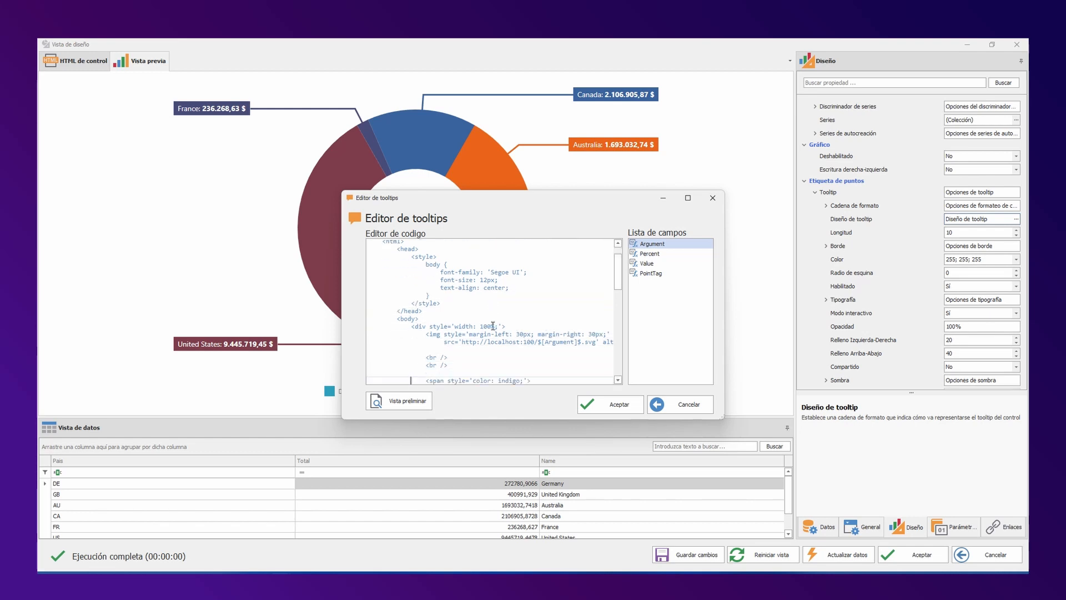
{"action": "key", "text": "Down"}
{"action": "key", "text": "Down"}
{"action": "key", "text": "Down"}
{"action": "key", "text": "Down"}
{"action": "key", "text": "Down"}
{"action": "key", "text": "Down"}
{"action": "key", "text": "Down"}
{"action": "key", "text": "Down"}
{"action": "key", "text": "Down"}
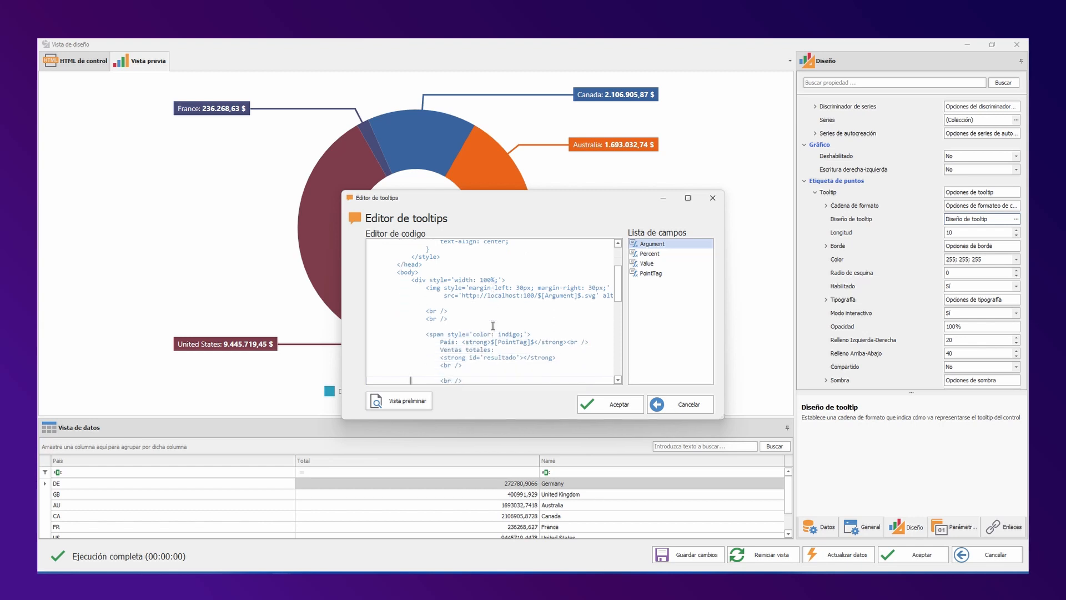
{"action": "key", "text": "Down"}
{"action": "key", "text": "Down"}
{"action": "key", "text": "Down"}
{"action": "key", "text": "Down"}
{"action": "key", "text": "Down"}
{"action": "key", "text": "Down"}
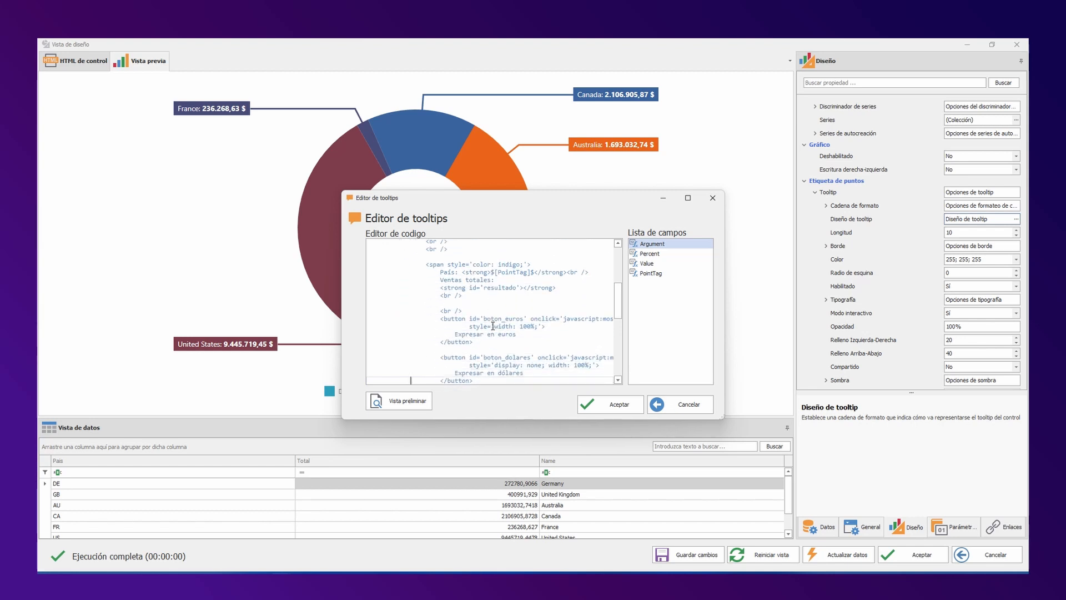
{"action": "key", "text": "Down"}
{"action": "key", "text": "Down"}
{"action": "key", "text": "Down"}
{"action": "key", "text": "Down"}
{"action": "key", "text": "Down"}
{"action": "key", "text": "Down"}
{"action": "key", "text": "Down"}
{"action": "key", "text": "Down"}
{"action": "key", "text": "Down"}
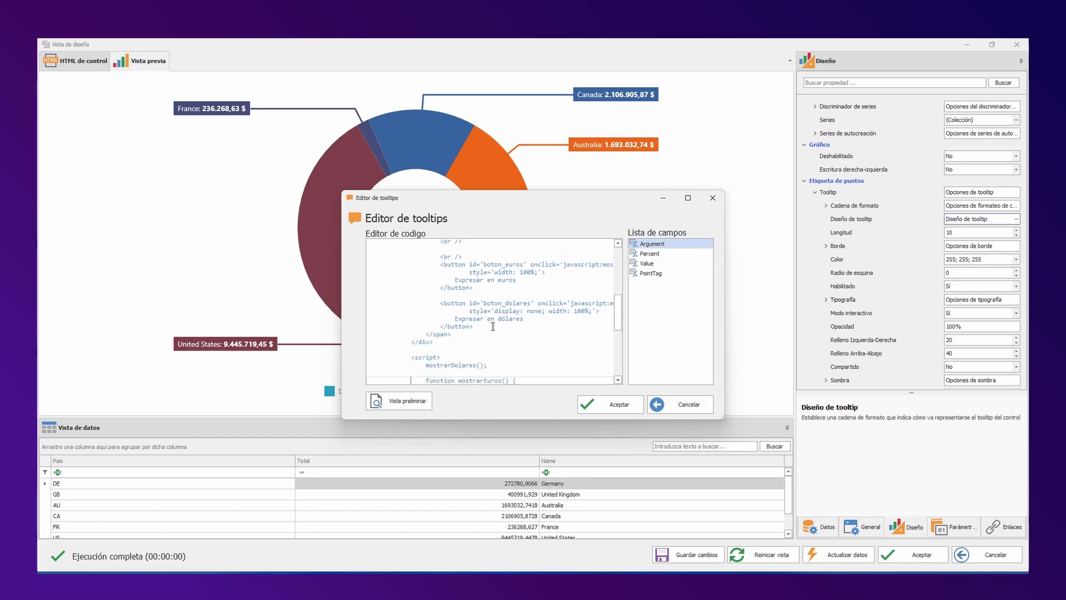
{"action": "key", "text": "Down"}
{"action": "key", "text": "Down"}
{"action": "key", "text": "Down"}
{"action": "key", "text": "Down"}
{"action": "key", "text": "Down"}
{"action": "key", "text": "Down"}
{"action": "key", "text": "Down"}
{"action": "key", "text": "Down"}
{"action": "key", "text": "Down"}
{"action": "key", "text": "Down"}
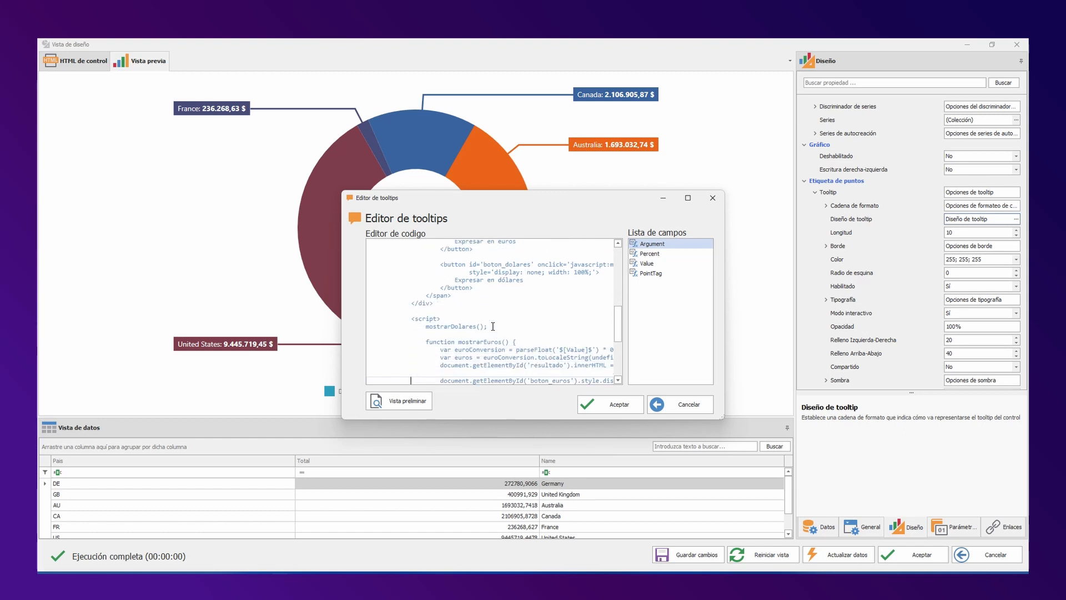
{"action": "key", "text": "Down"}
{"action": "key", "text": "Down"}
{"action": "key", "text": "Down"}
{"action": "key", "text": "Down"}
{"action": "key", "text": "Down"}
{"action": "key", "text": "Down"}
{"action": "key", "text": "Down"}
{"action": "key", "text": "Down"}
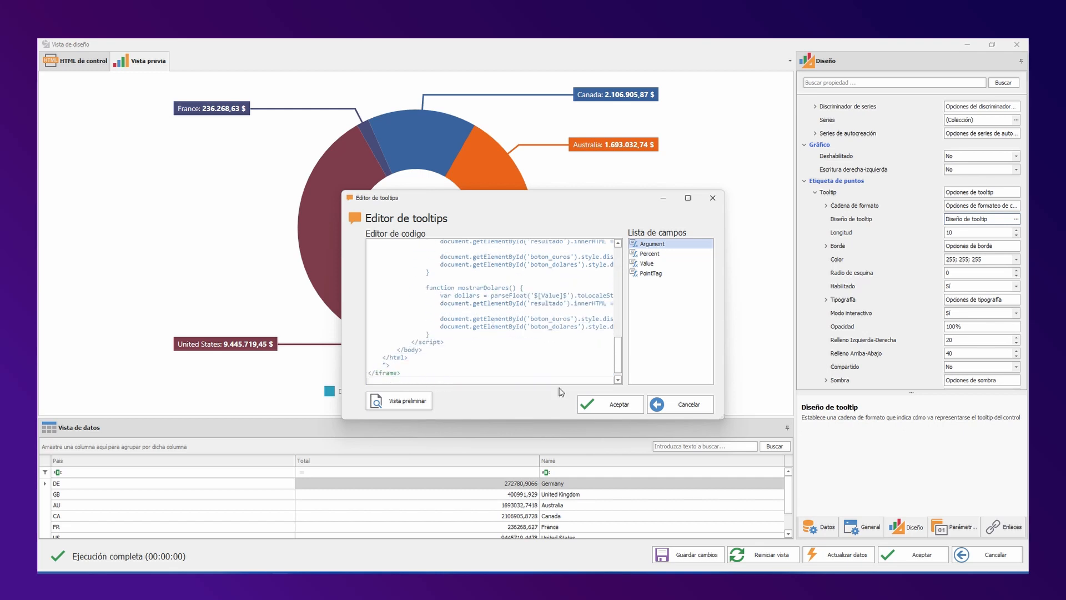
Step: Accept the tooltip code and try the currency button in the tooltips of several donut slices, including United States
{"action": "left_click", "coordinate": [607, 405]}
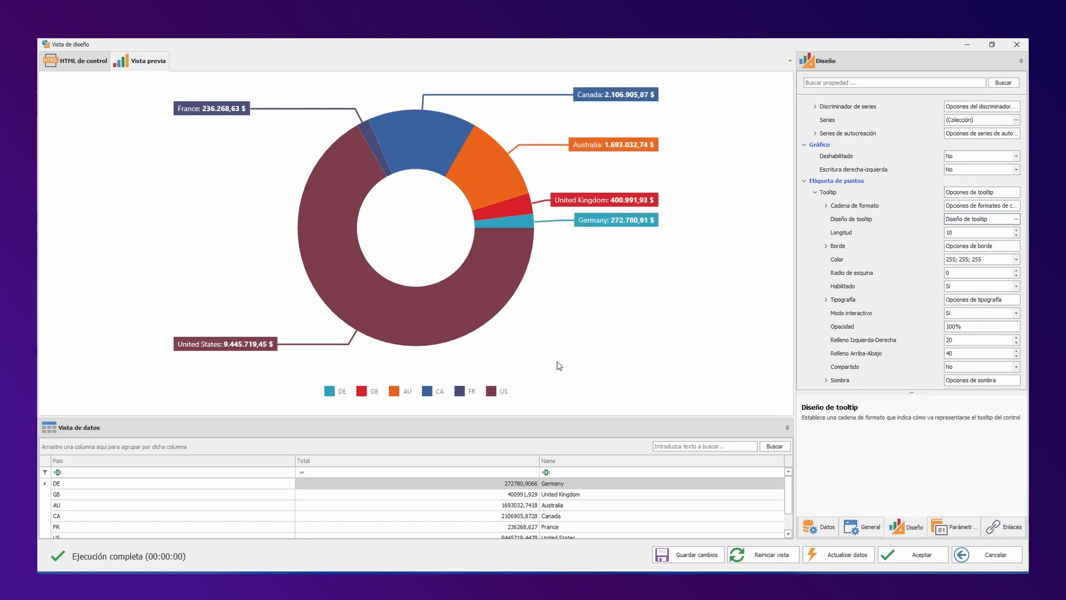
{"action": "mouse_move", "coordinate": [495, 294]}
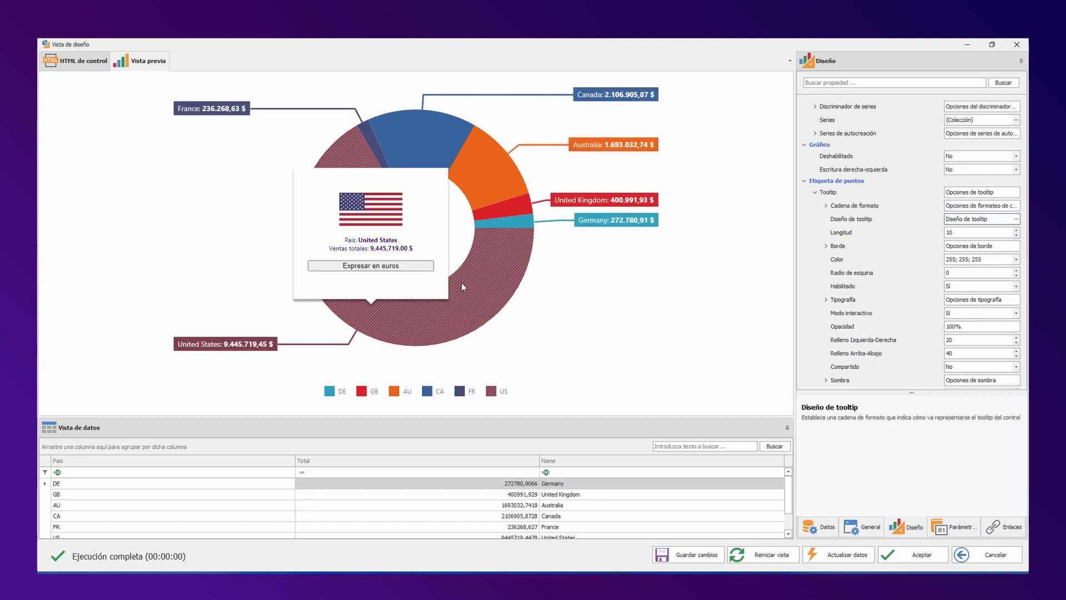
{"action": "left_click", "coordinate": [425, 269]}
{"action": "mouse_move", "coordinate": [502, 225]}
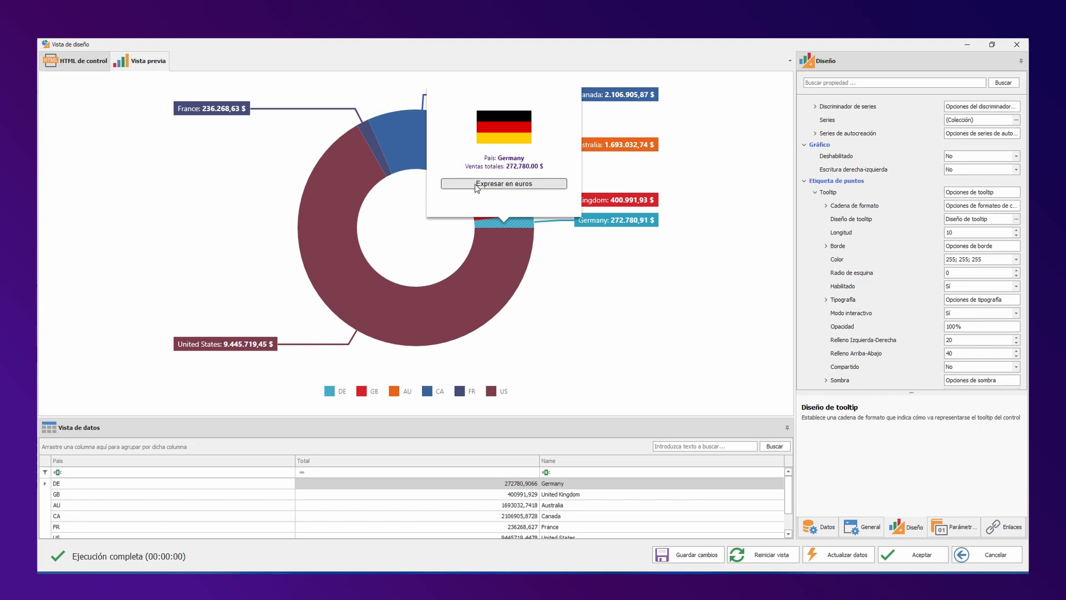
{"action": "mouse_move", "coordinate": [433, 156]}
{"action": "left_click", "coordinate": [420, 247]}
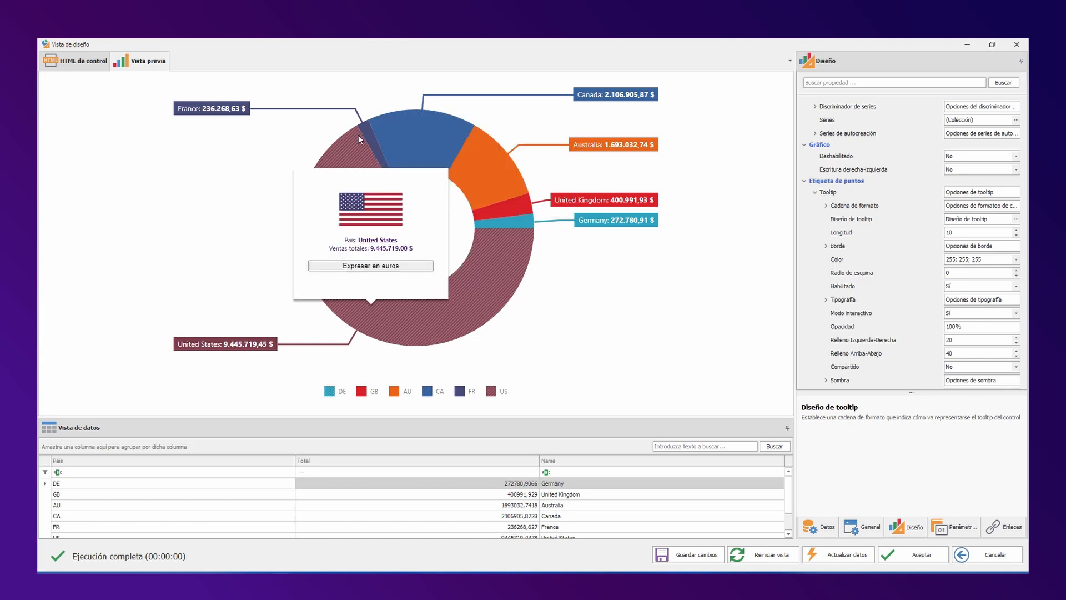
Step: Switch the France slice's tooltip to euros and back to dollars, and accept the donut's design
{"action": "mouse_move", "coordinate": [382, 248]}
{"action": "mouse_move", "coordinate": [378, 156]}
{"action": "left_click", "coordinate": [402, 252]}
{"action": "left_click", "coordinate": [401, 252]}
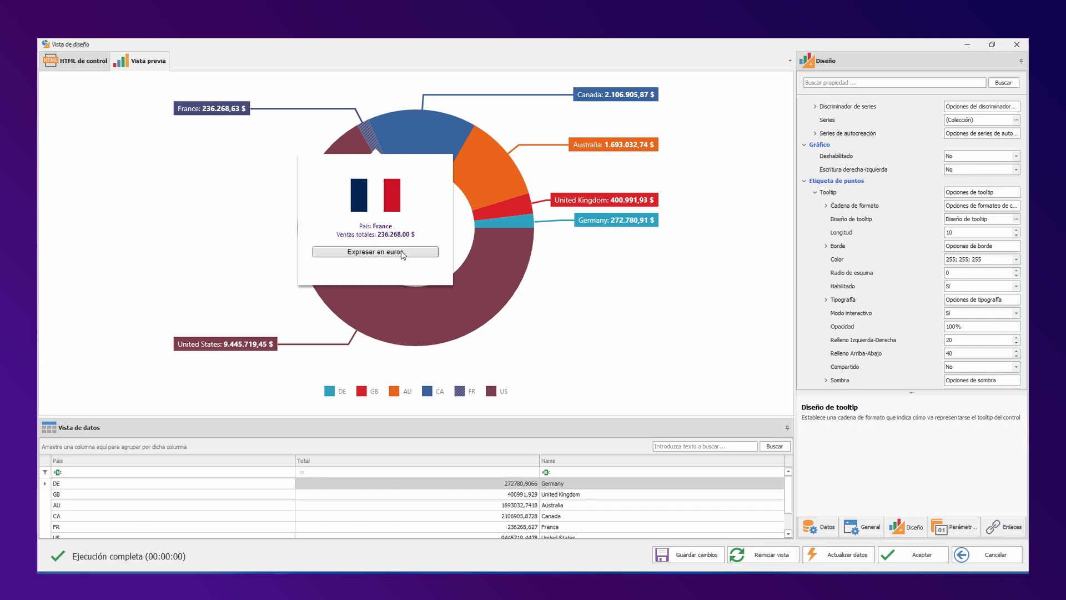
{"action": "left_click", "coordinate": [885, 549]}
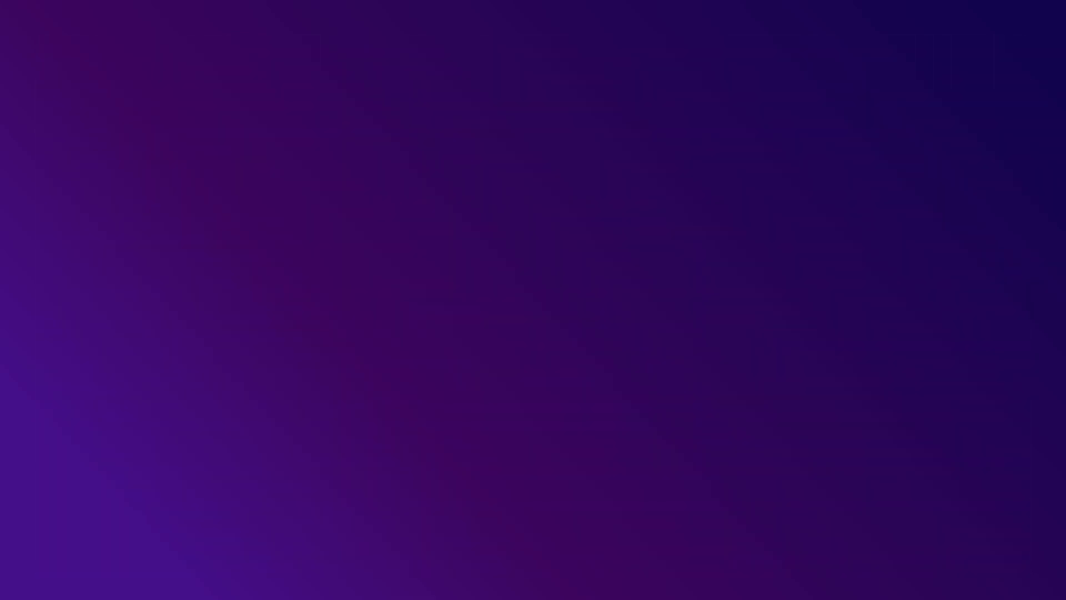